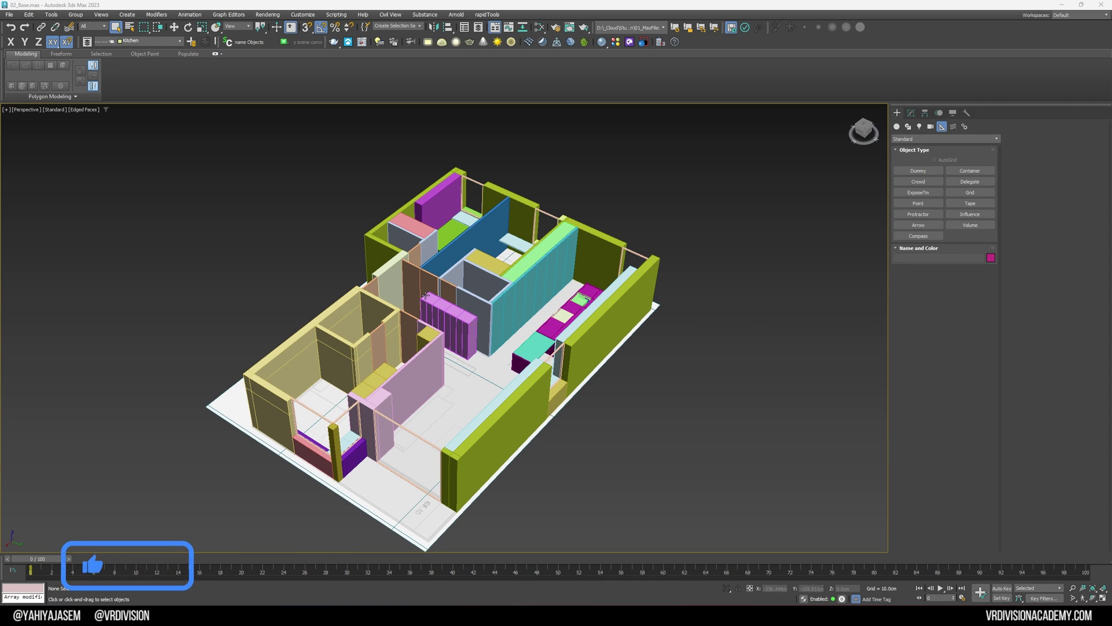
# Step: Check the saved scene files in the scenes folder and close the dialog without opening one
pyautogui.scroll(3, 427, 296)
pyautogui.click(380, 421)
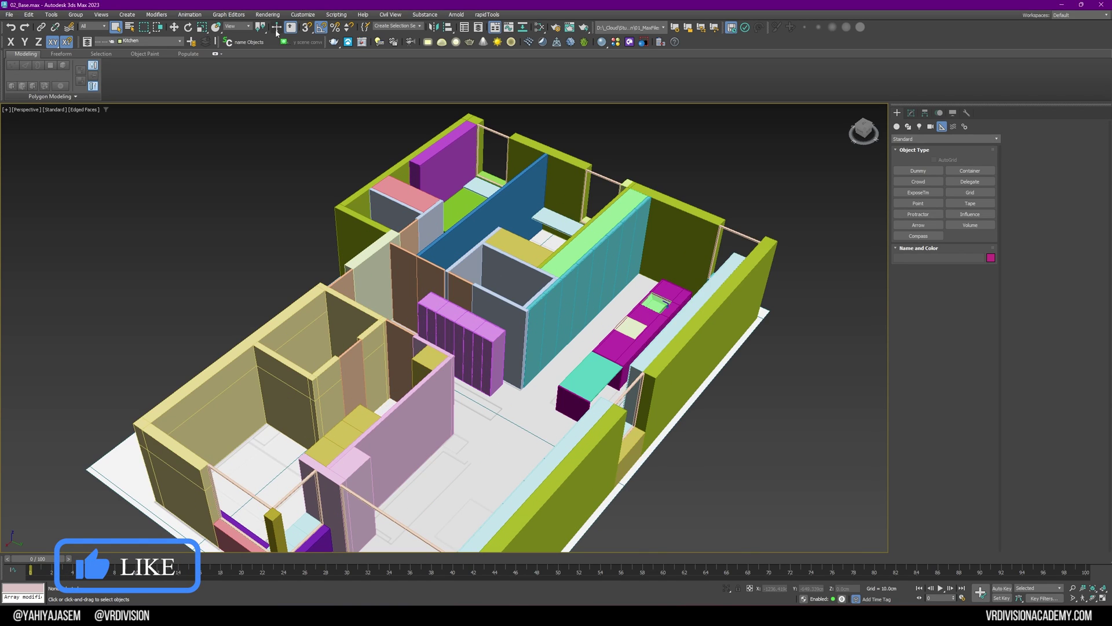
pyautogui.click(18, 14)
pyautogui.click(26, 47)
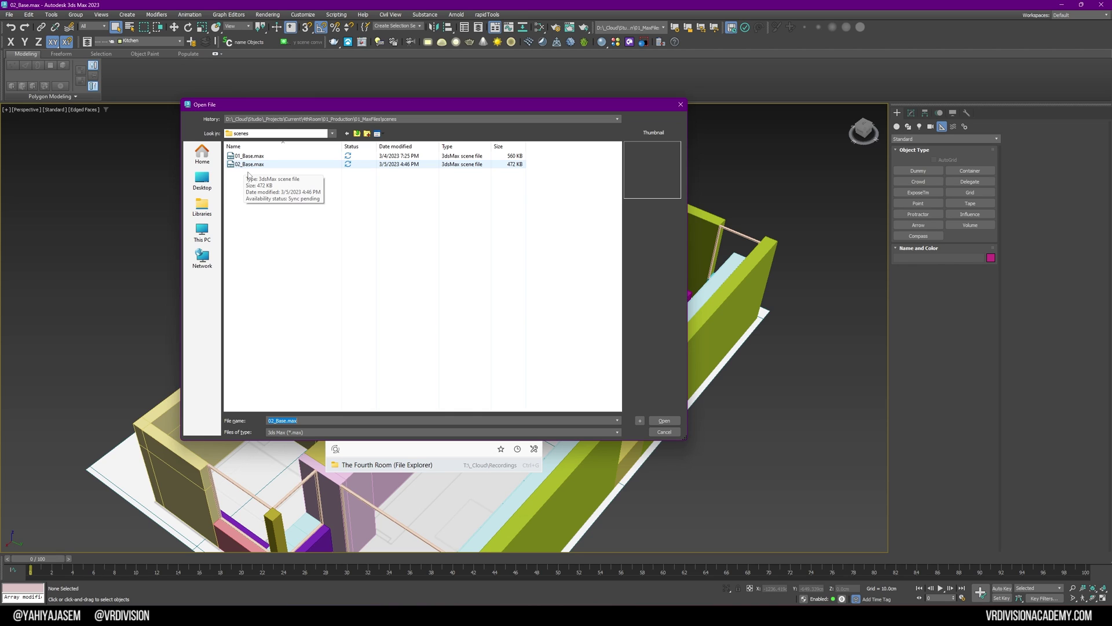
pyautogui.click(680, 104)
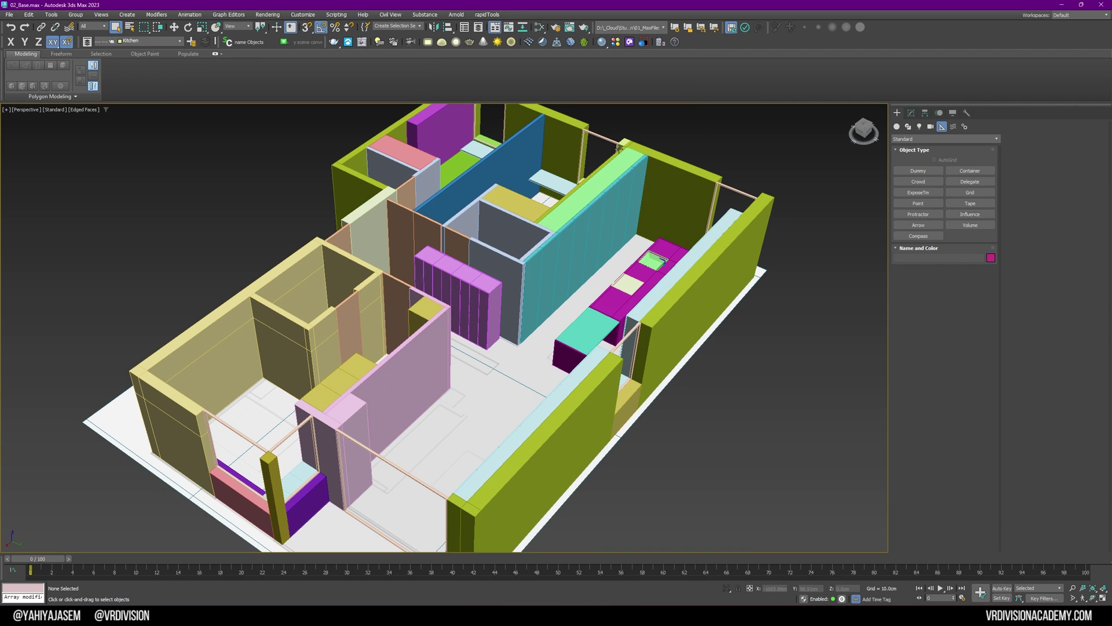
# Step: Select the tall cabinet box at the end of the pink wall and isolate it
pyautogui.click(335, 404)
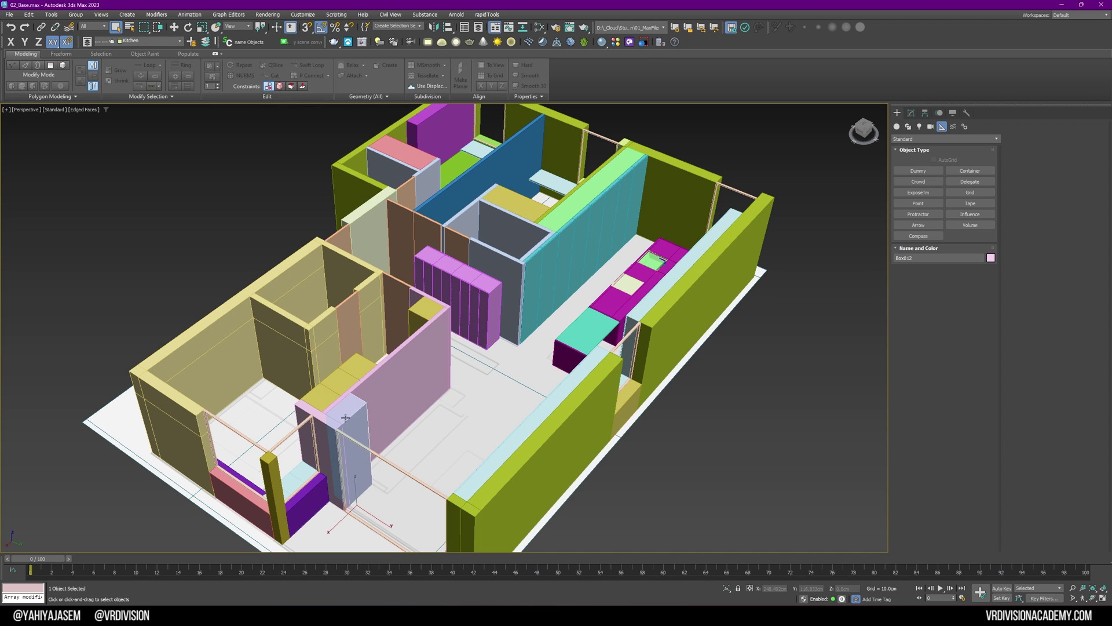
pyautogui.press('z')
pyautogui.hotkey('alt', 'q')
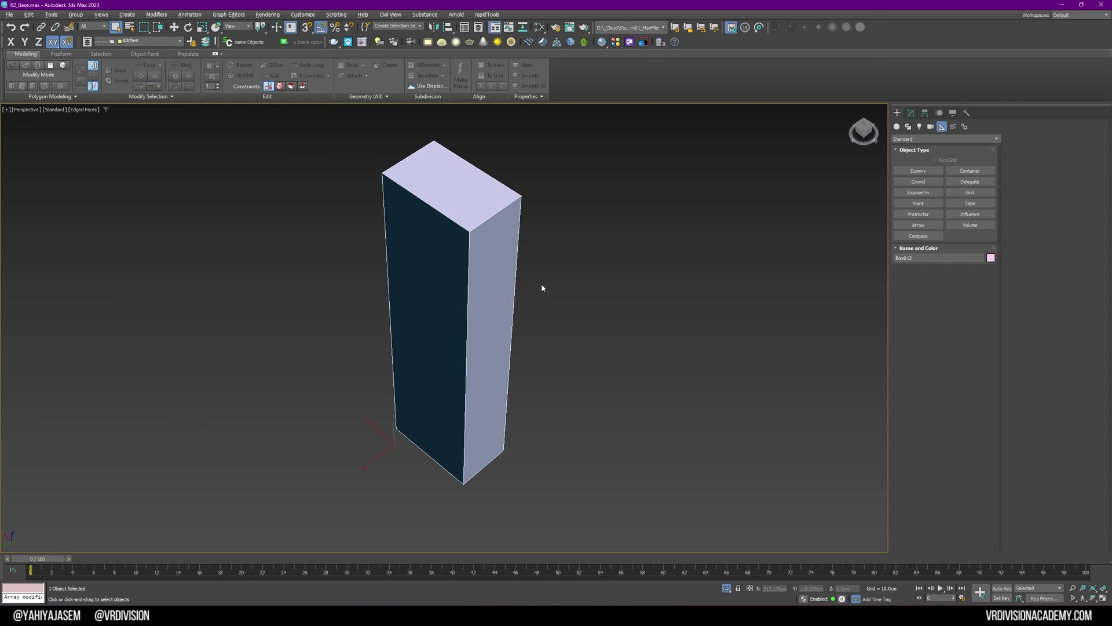
# Step: Clone the cabinet's front polygon to a separate object, offset about 41 cm forward along Y
pyautogui.press('4')
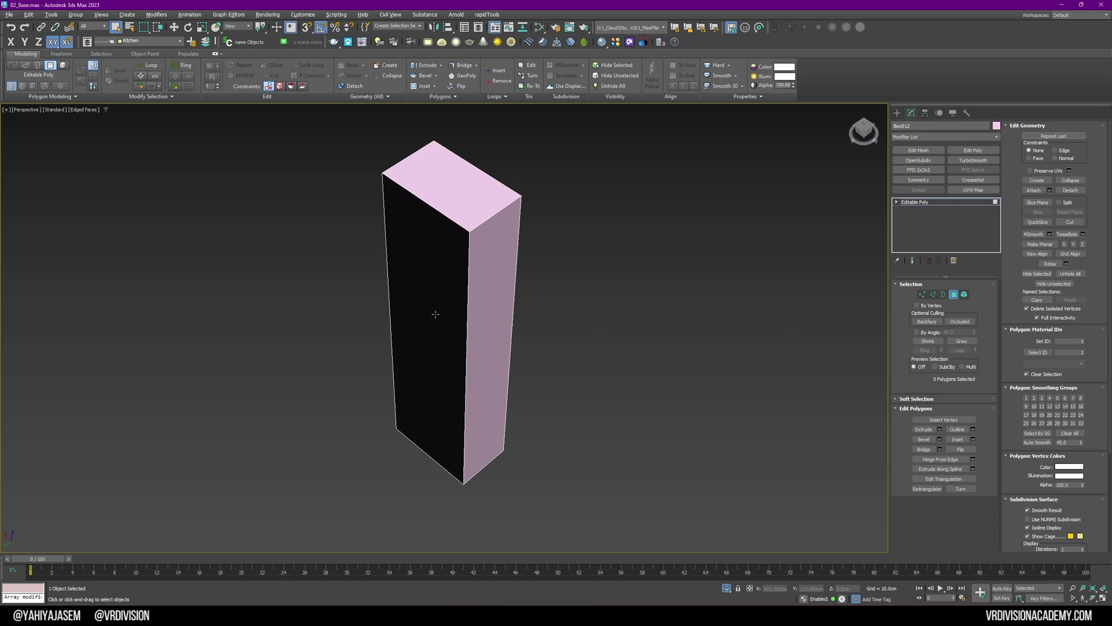
pyautogui.click(435, 314)
pyautogui.press('w')
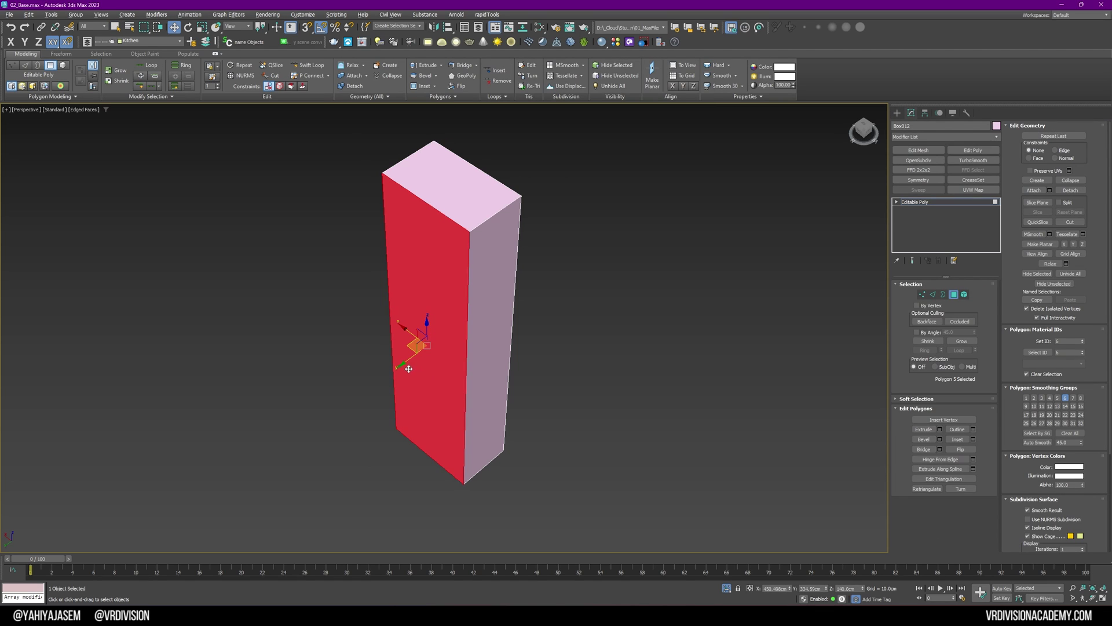
pyautogui.keyDown('shift'); pyautogui.moveTo(399, 365); pyautogui.dragTo(356, 390); pyautogui.keyUp('shift')
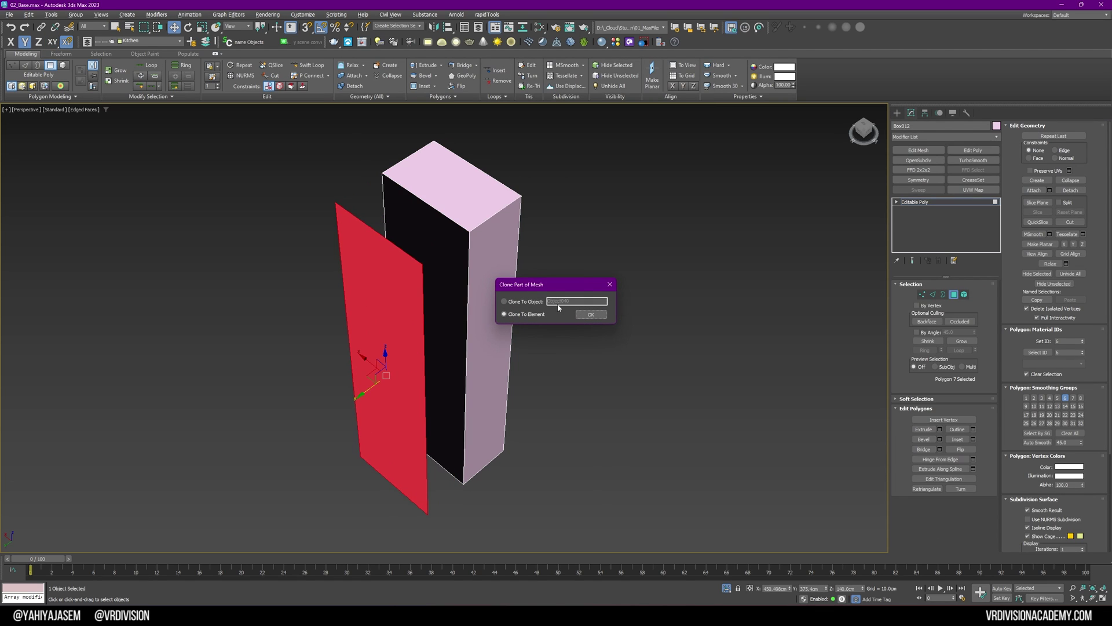
pyautogui.click(594, 314)
# Step: Try to move the cabinet's original front polygon inward along Y
pyautogui.click(451, 263)
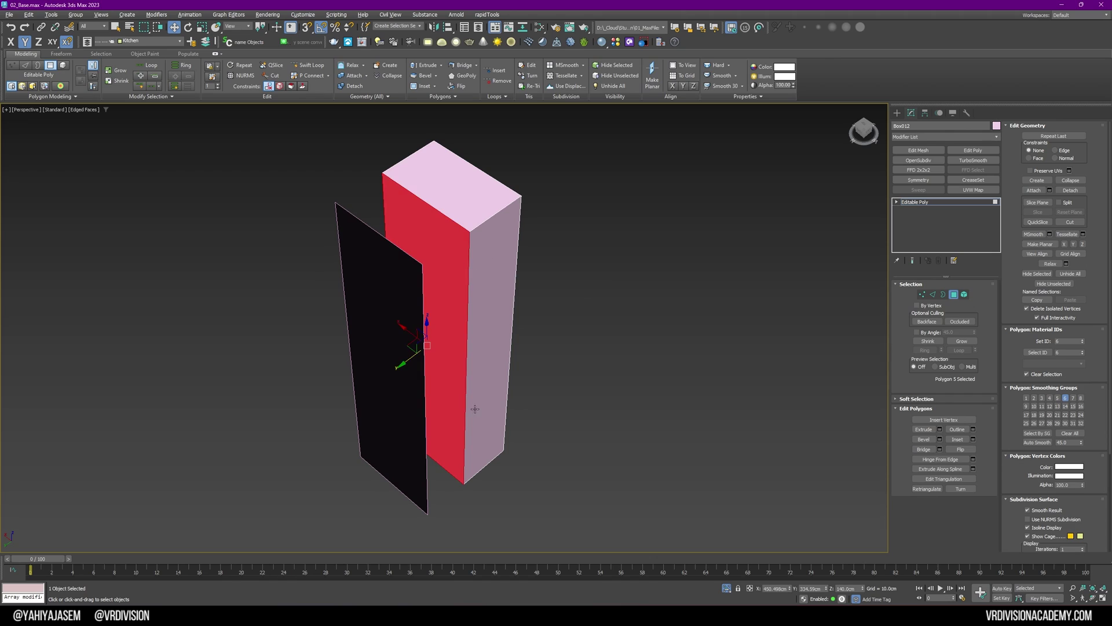
pyautogui.click(749, 588)
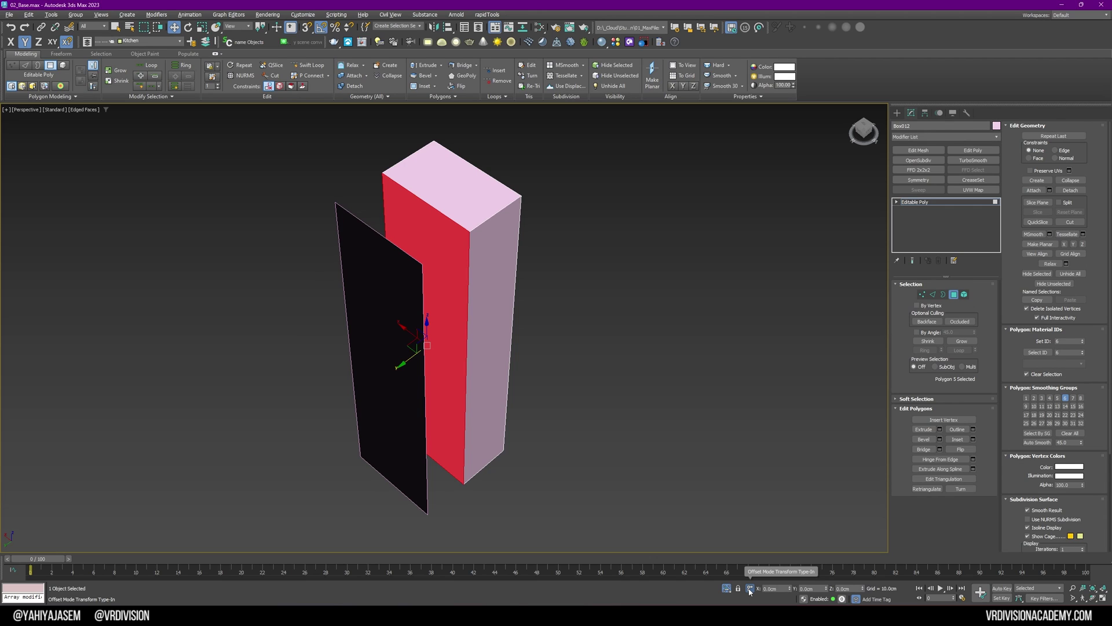
pyautogui.click(749, 589)
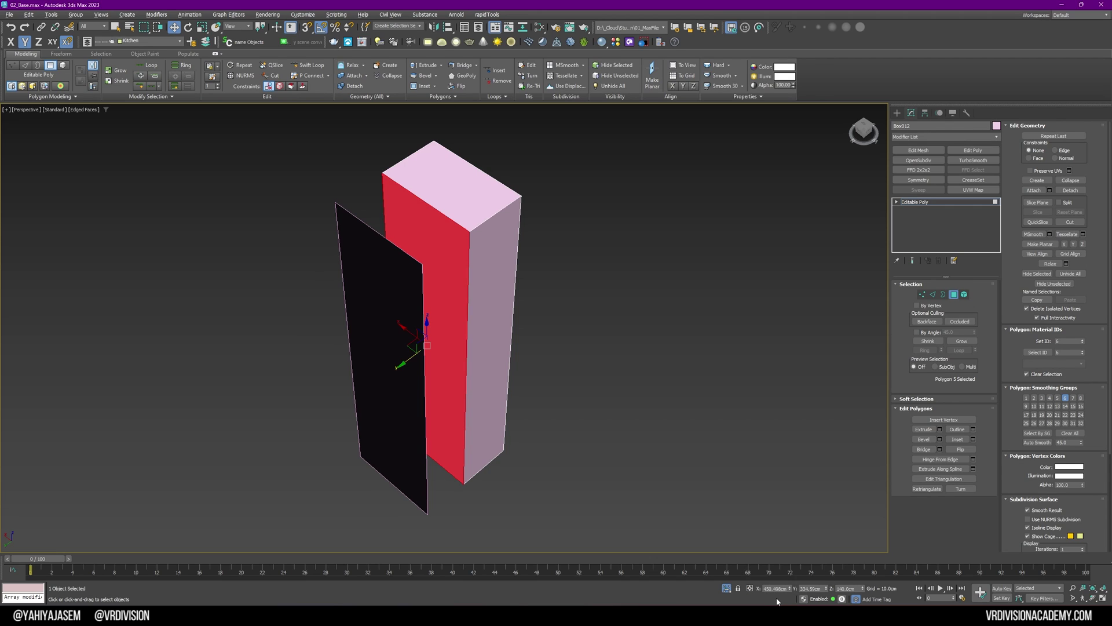
pyautogui.moveTo(402, 365); pyautogui.dragTo(431, 337)
pyautogui.rightClick(431, 337)
# Step: Move the cabinet's top front corner vertex to absolute coordinates 0, 0, 0
pyautogui.press('1')
pyautogui.click(468, 230)
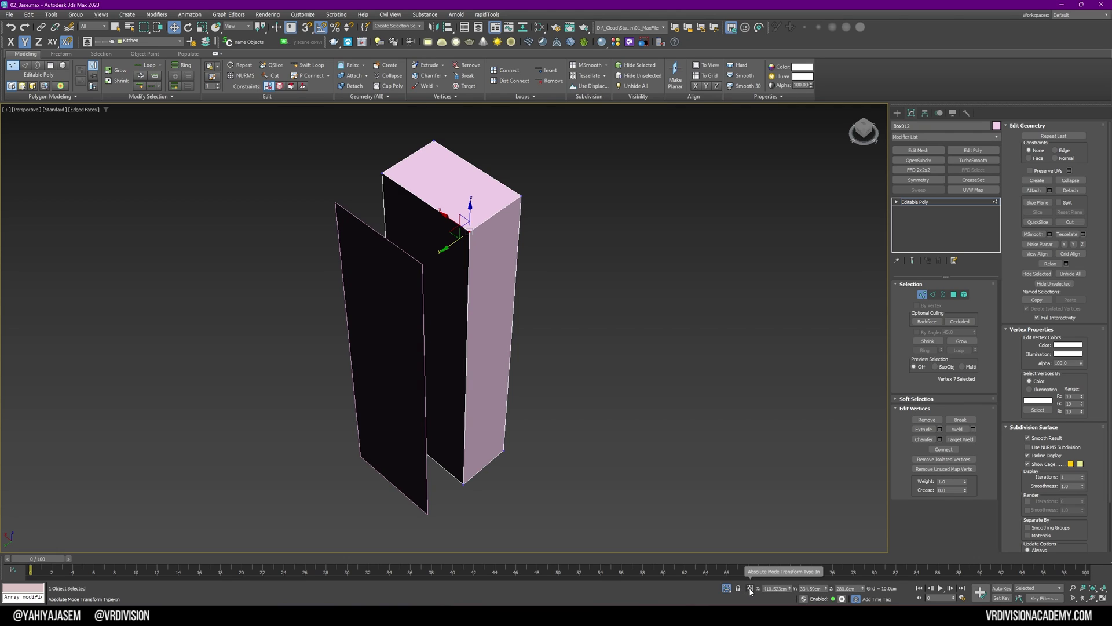
pyautogui.doubleClick(773, 588)
pyautogui.write('0')
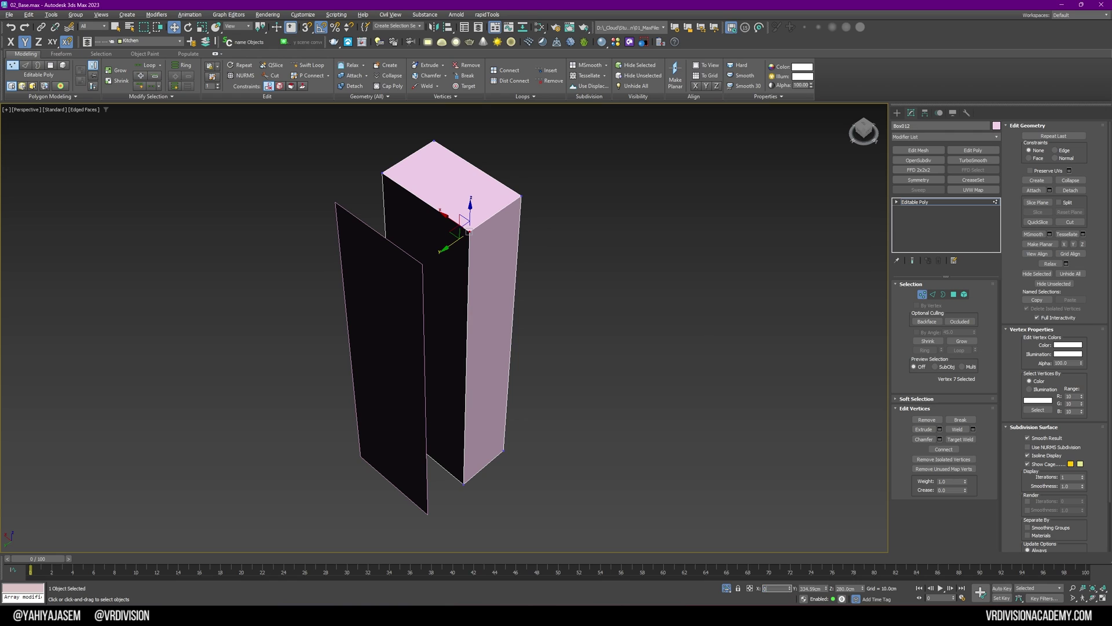
pyautogui.press('Tab')
pyautogui.write('0')
pyautogui.press('Tab')
pyautogui.write('0')
pyautogui.press('Return')
# Step: Undo the corner vertex's move to the origin
pyautogui.moveTo(766, 486); pyautogui.dragTo(651, 368, button='middle')
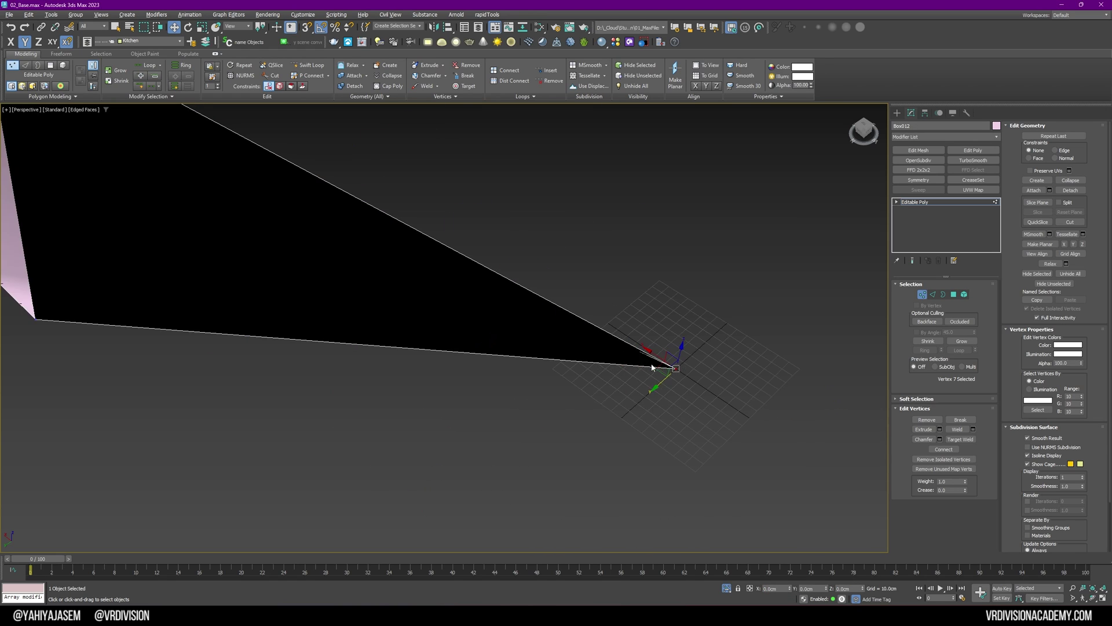
pyautogui.press('z')
pyautogui.hotkey('ctrl', 'z')
pyautogui.hotkey('ctrl', 'z')
pyautogui.hotkey('ctrl', 'z')
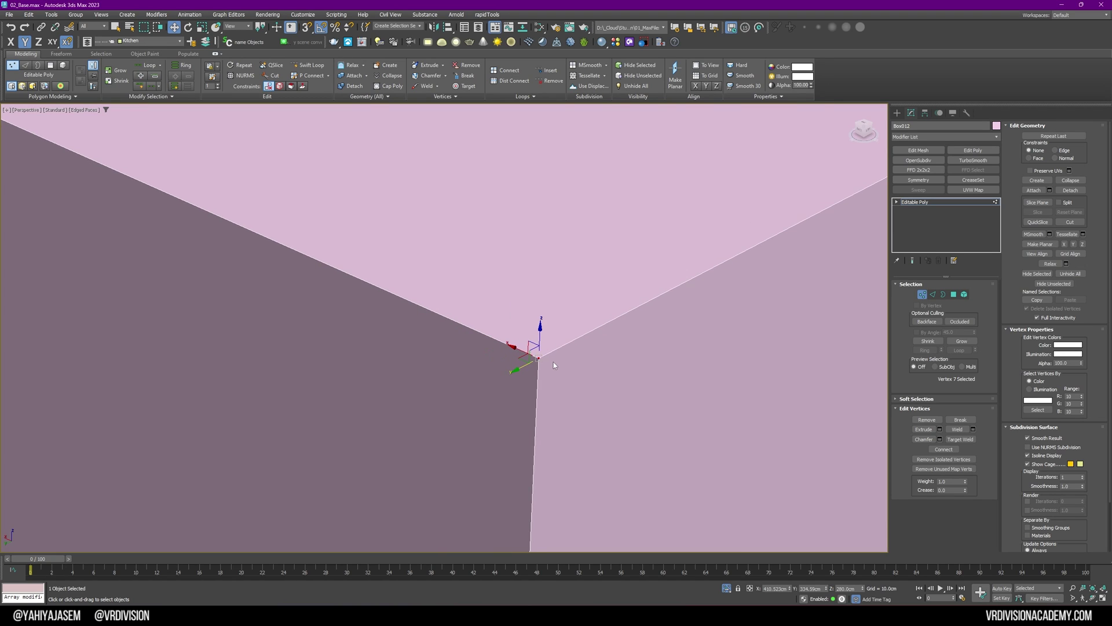
pyautogui.scroll(-10, 554, 365)
pyautogui.scroll(3, 549, 345)
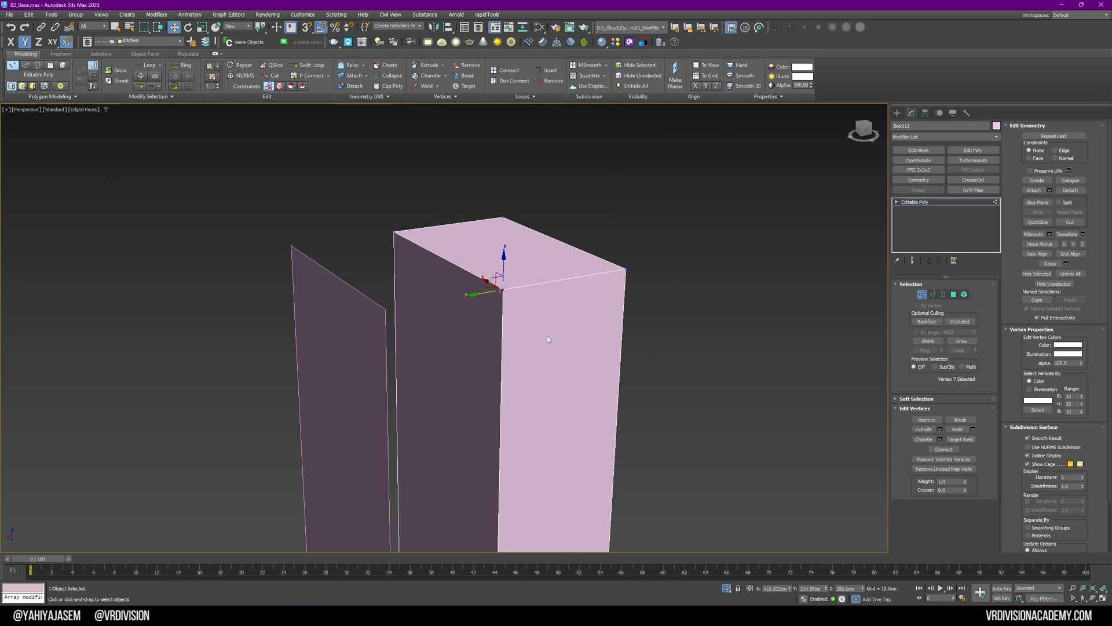
pyautogui.scroll(2, 553, 342)
# Step: Switch coordinate entry to offset mode and move the cabinet's front polygon by -2 cm along Y
pyautogui.click(750, 588)
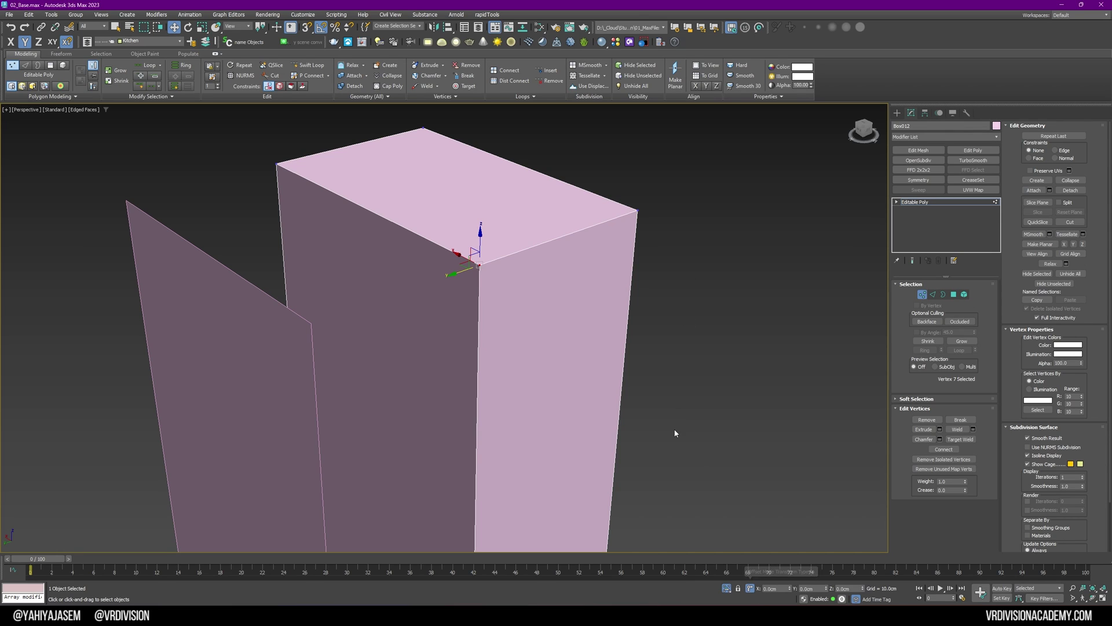
pyautogui.scroll(-6, 716, 482)
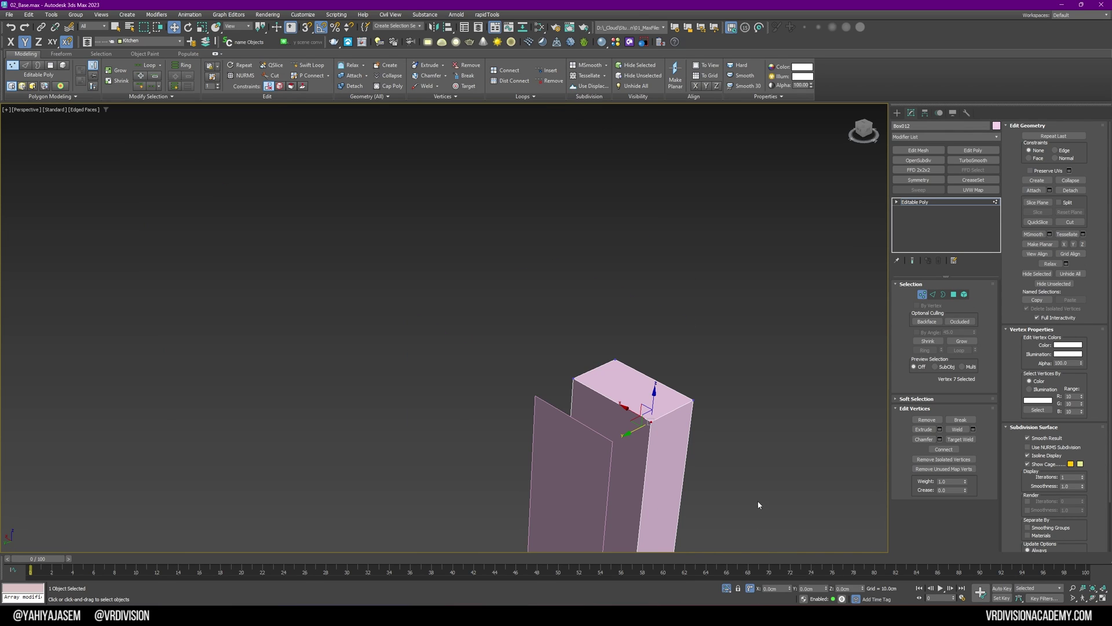
pyautogui.moveTo(759, 504); pyautogui.dragTo(674, 404, button='middle')
pyautogui.press('4')
pyautogui.click(533, 367)
pyautogui.moveTo(568, 364); pyautogui.dragTo(539, 235, button='middle')
pyautogui.scroll(-2, 539, 235)
pyautogui.click(541, 236)
pyautogui.click(517, 174)
pyautogui.click(506, 221)
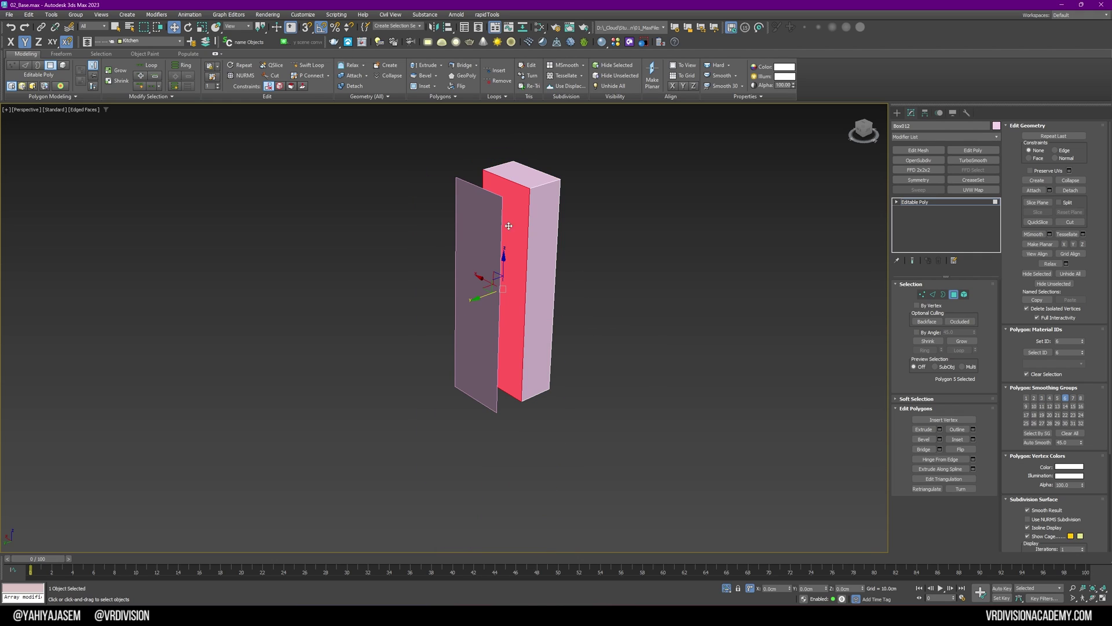
pyautogui.doubleClick(820, 588)
pyautogui.write('-2')
pyautogui.press('Return')
# Step: Try shifting the cabinet's front polygon forward along Y with an offset value, and undo it
pyautogui.click(930, 201)
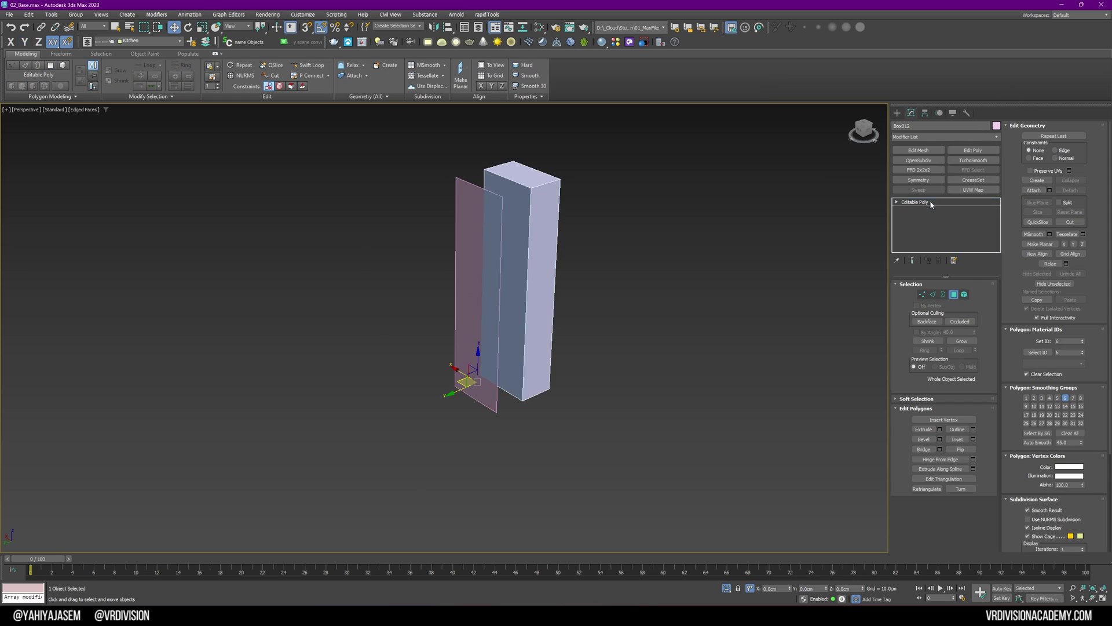
pyautogui.press('4')
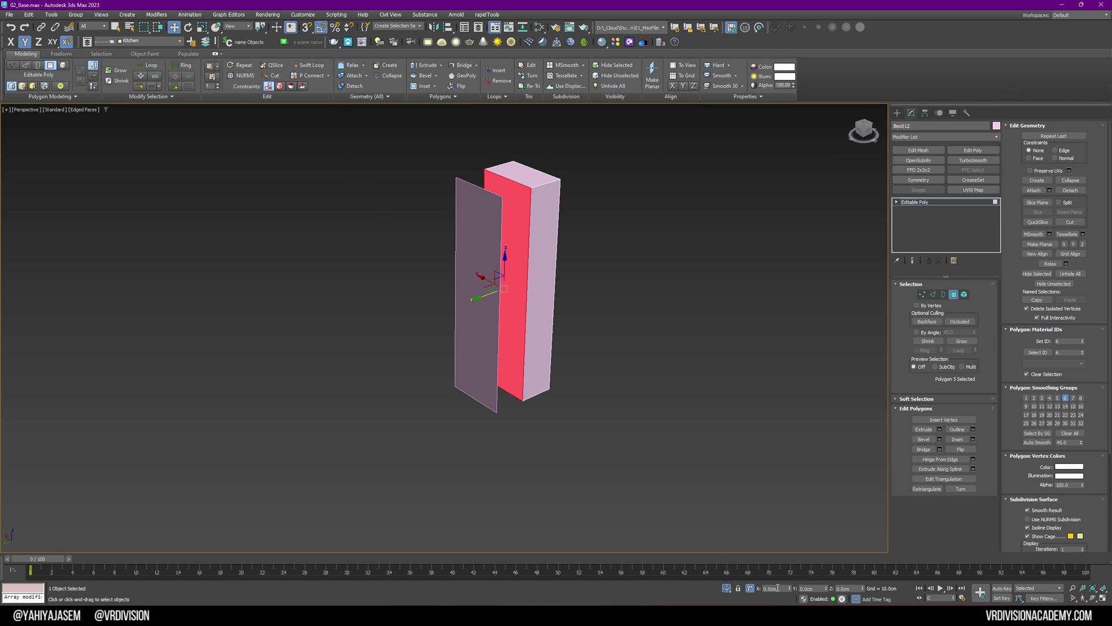
pyautogui.moveTo(826, 589); pyautogui.dragTo(825, 542)
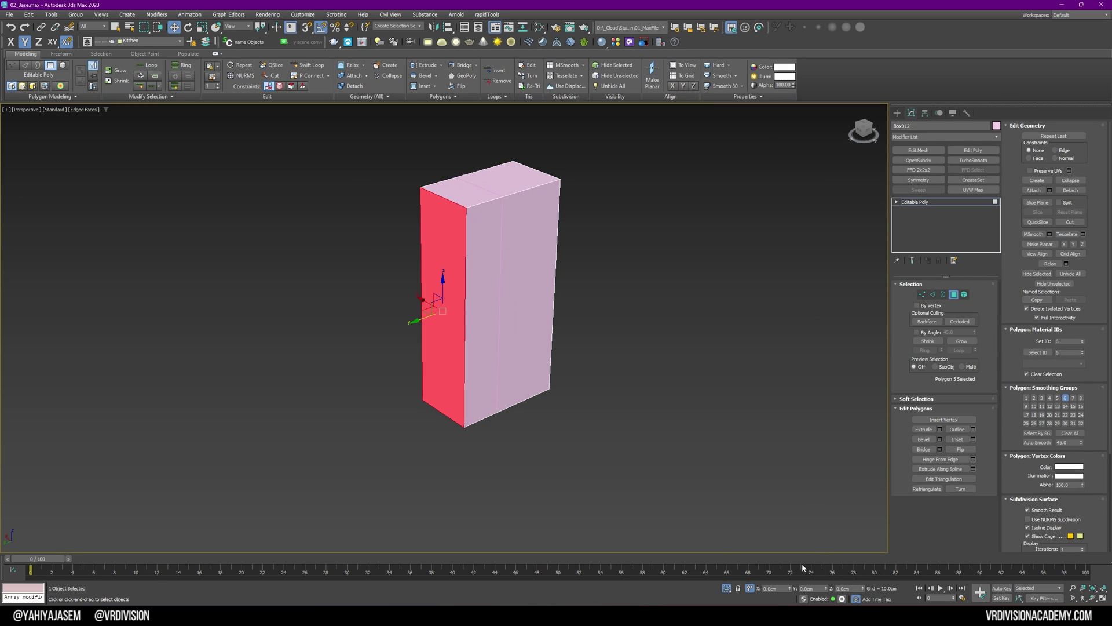
pyautogui.hotkey('ctrl', 'z')
# Step: Return coordinate entry to absolute mode and select the cloned front panel as a whole object
pyautogui.click(751, 589)
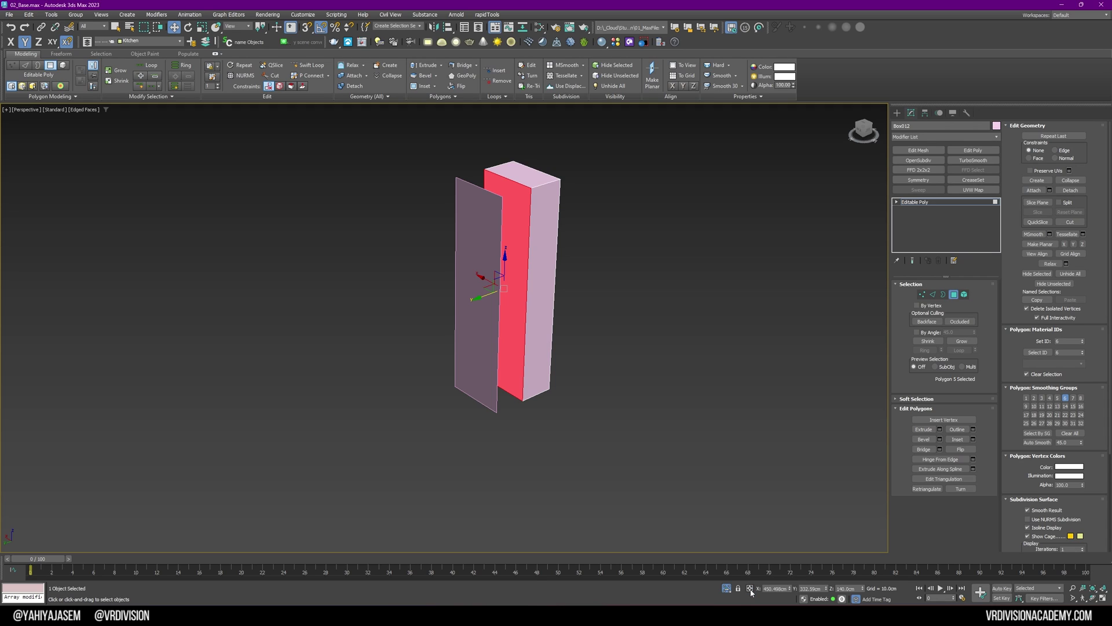
pyautogui.click(805, 588)
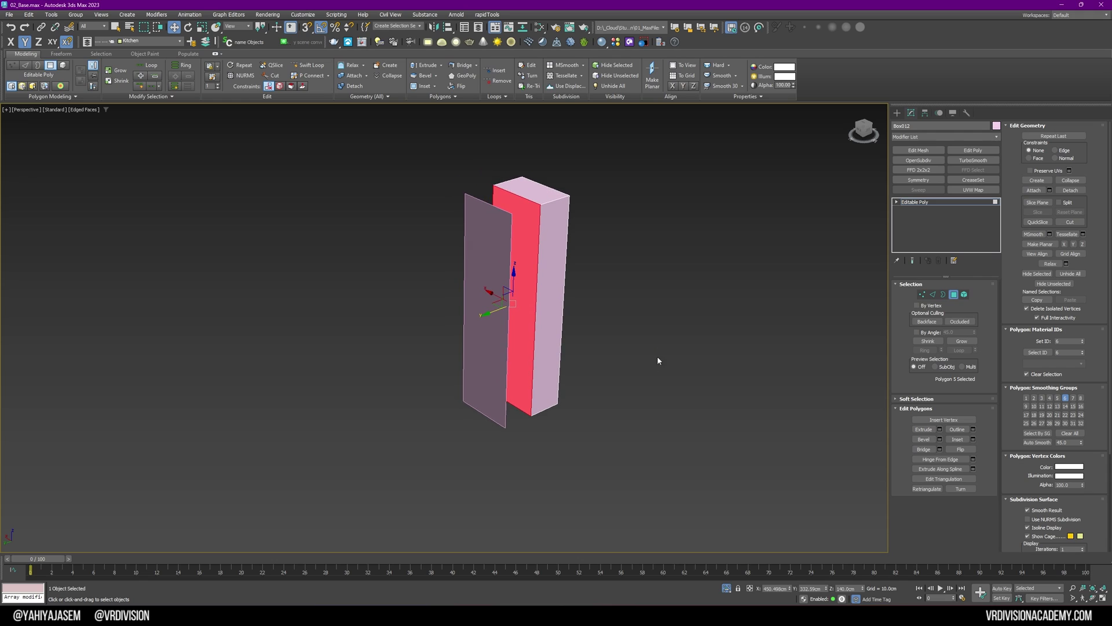
pyautogui.click(491, 269)
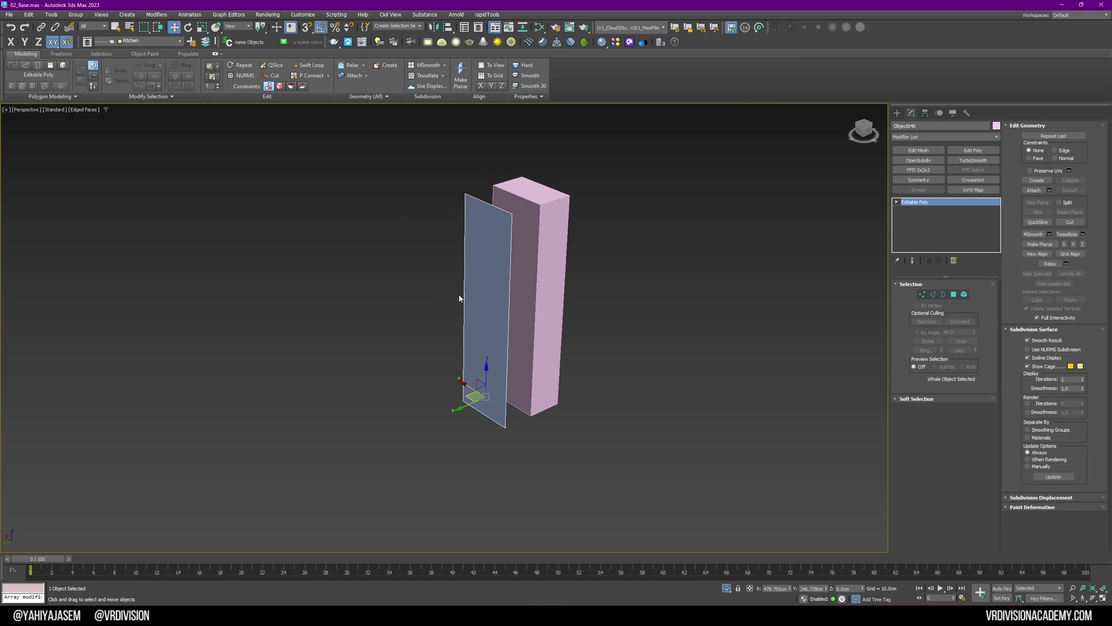
pyautogui.click(953, 262)
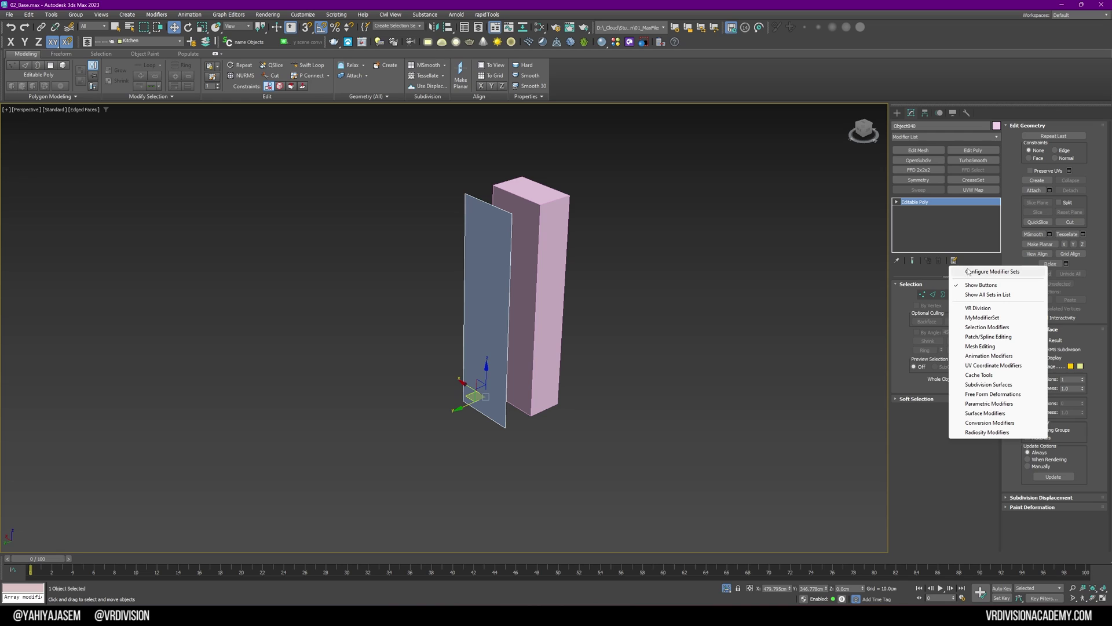
pyautogui.click(969, 271)
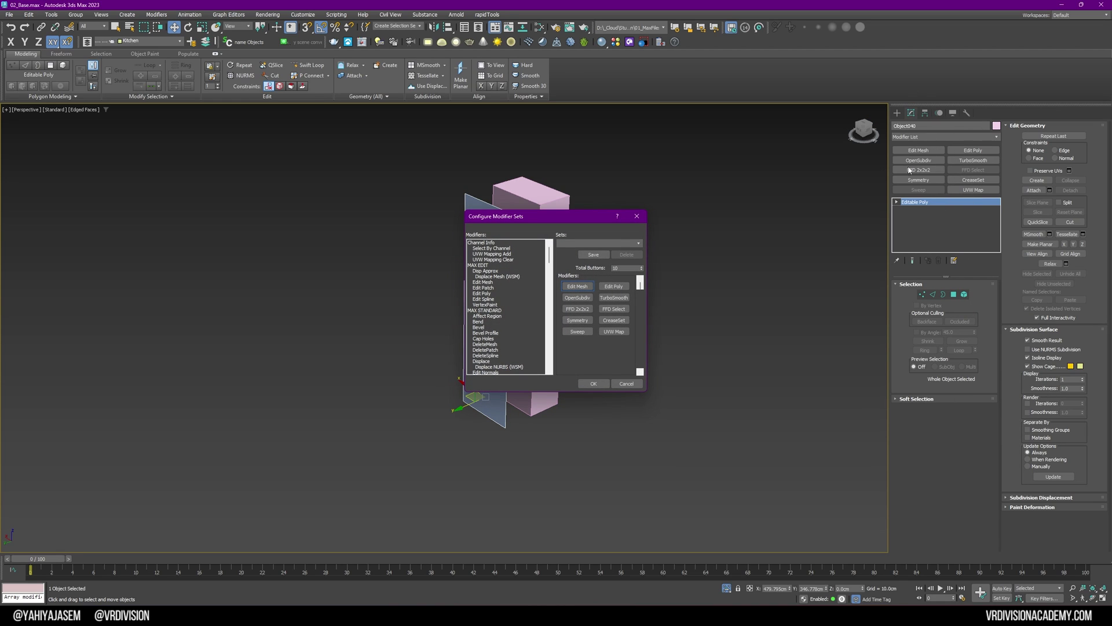
pyautogui.click(639, 243)
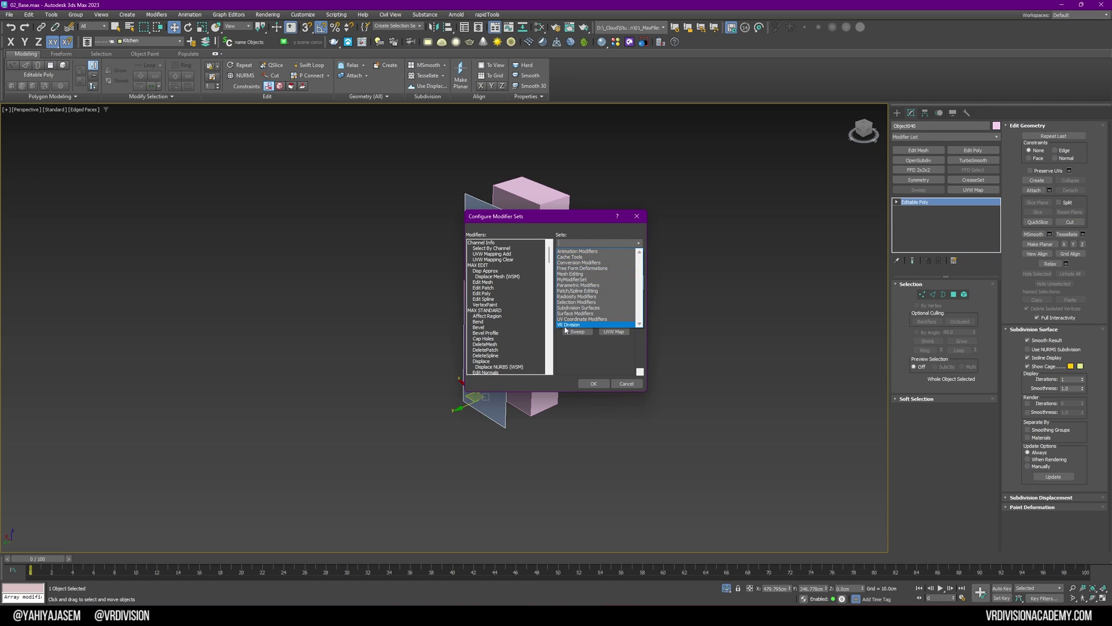
pyautogui.scroll(-1, 631, 250)
pyautogui.click(573, 327)
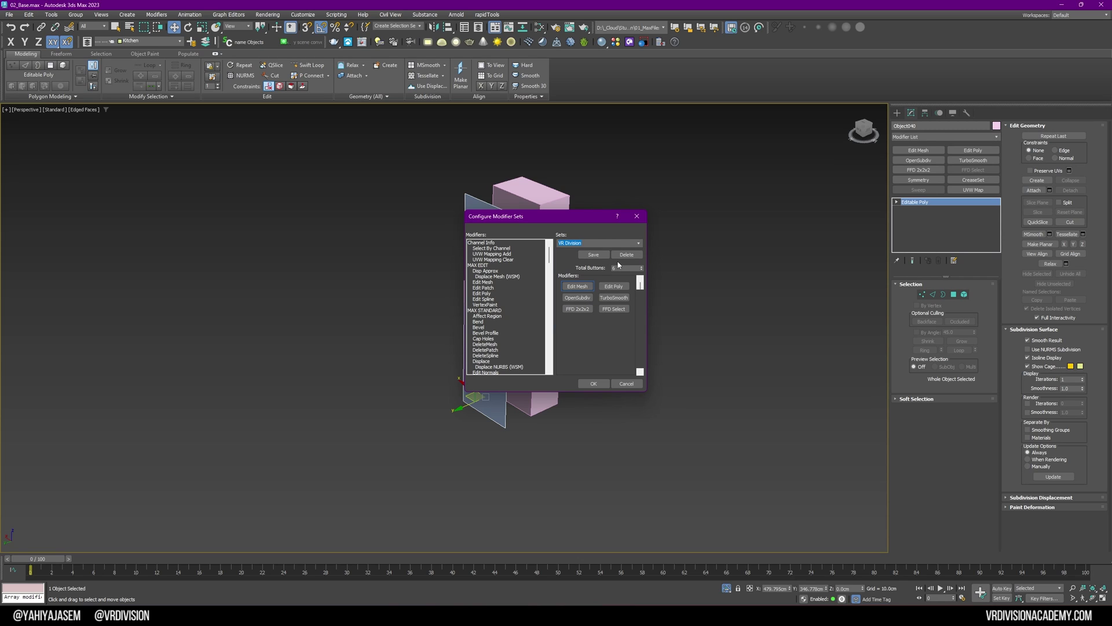
pyautogui.click(596, 243)
pyautogui.click(587, 281)
pyautogui.click(626, 383)
# Step: Open the modifier set configuration and save the current modifier layout as the set VR Division
pyautogui.click(954, 260)
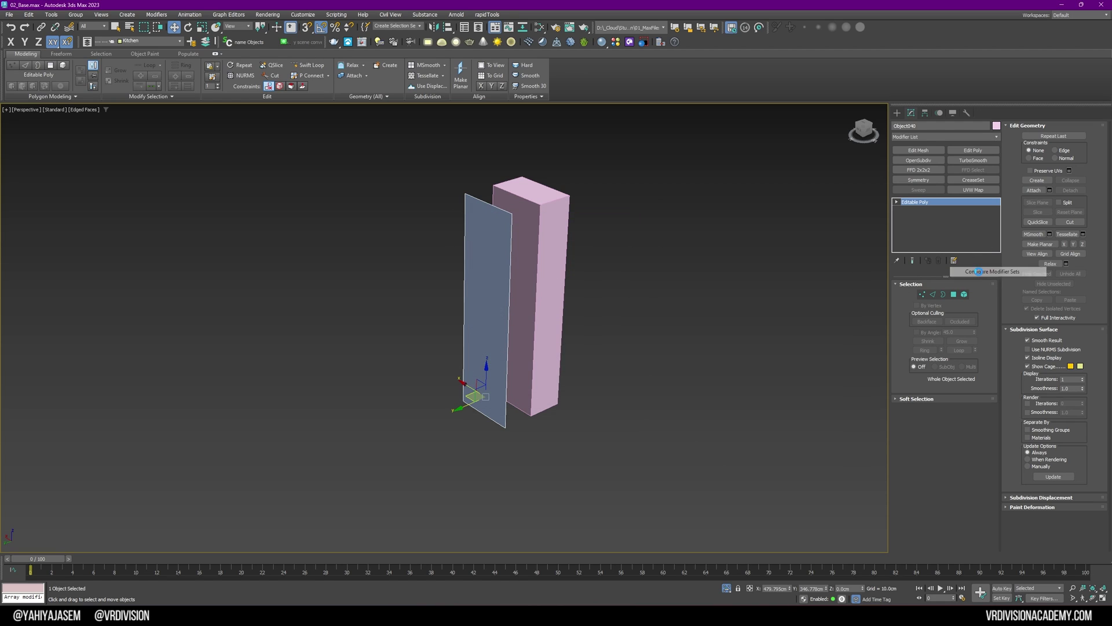
pyautogui.click(978, 272)
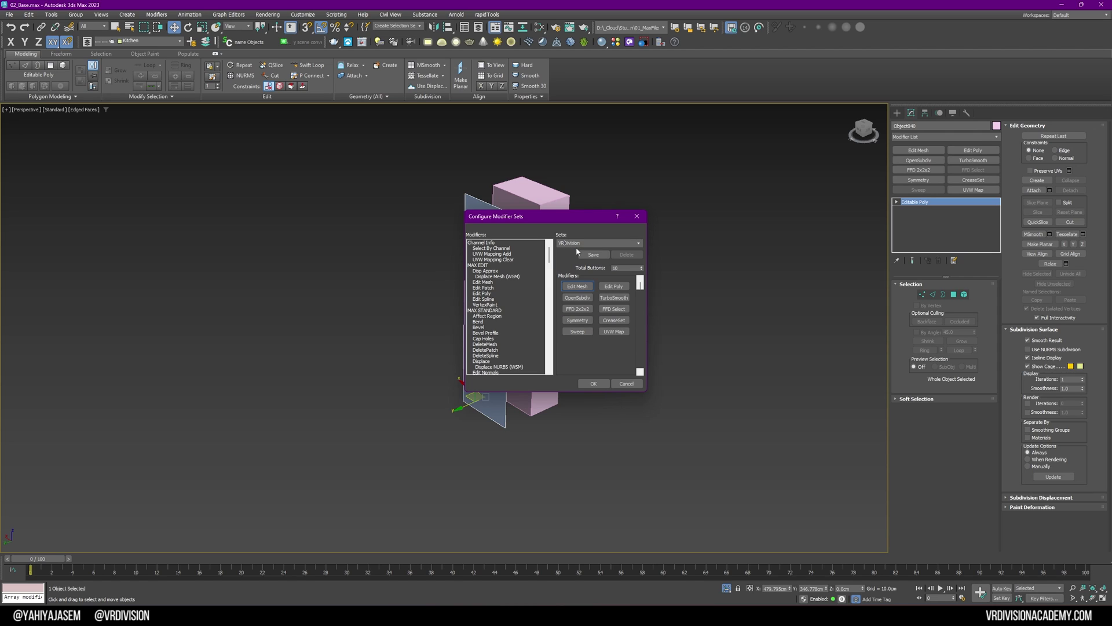
pyautogui.click(588, 255)
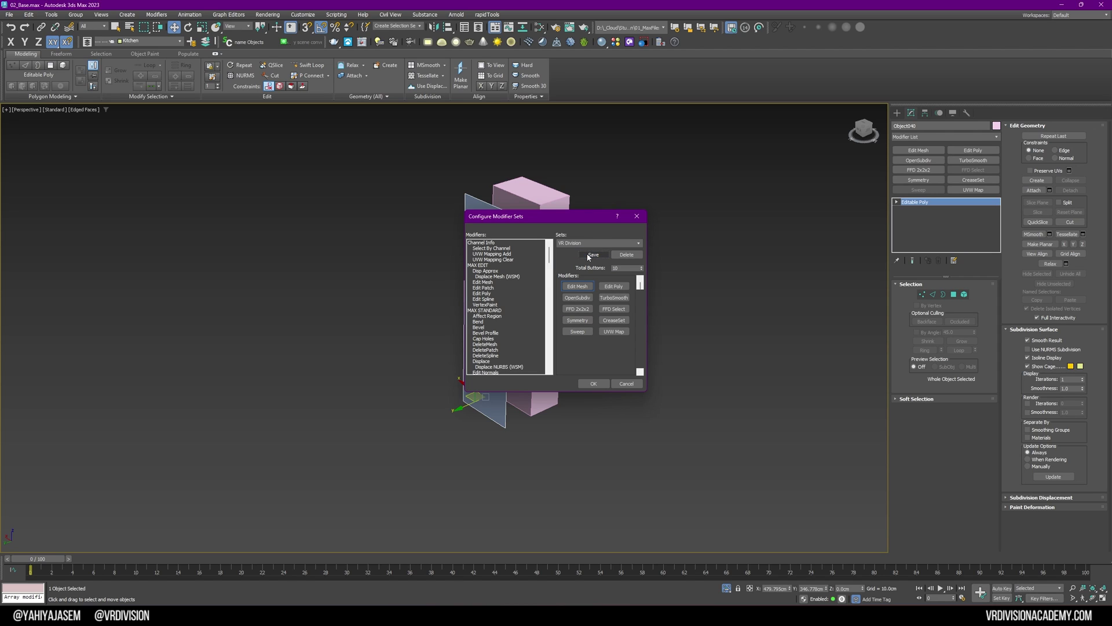
# Step: Increase the modifier set to 12 buttons, add Shell and Symmetry to it, and accept the configuration
pyautogui.click(641, 266)
pyautogui.click(640, 267)
pyautogui.click(487, 300)
pyautogui.press('s')
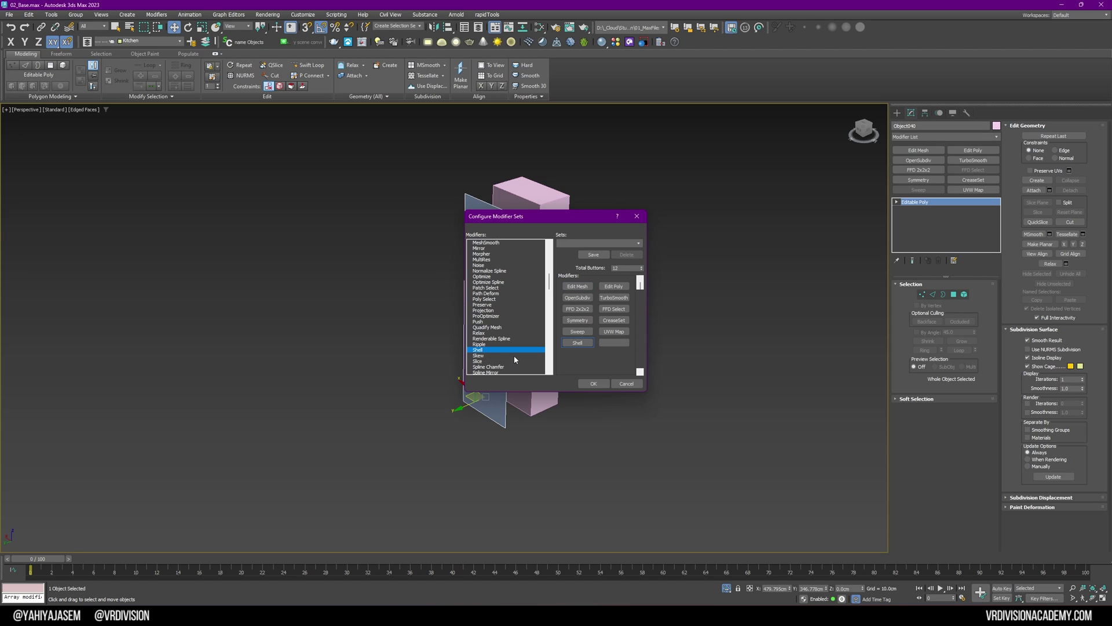
pyautogui.scroll(1, 490, 359)
pyautogui.click(497, 284)
pyautogui.press('s')
pyautogui.press('y')
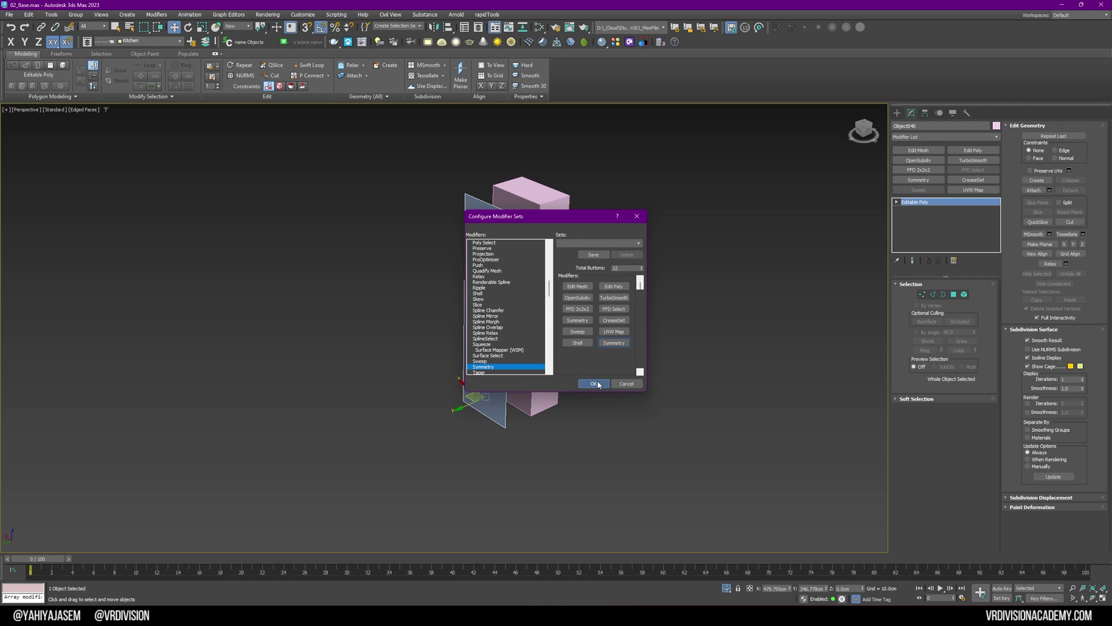
pyautogui.click(597, 384)
# Step: Add a Shell modifier to the cloned front panel with an outer amount of 2 cm
pyautogui.click(916, 201)
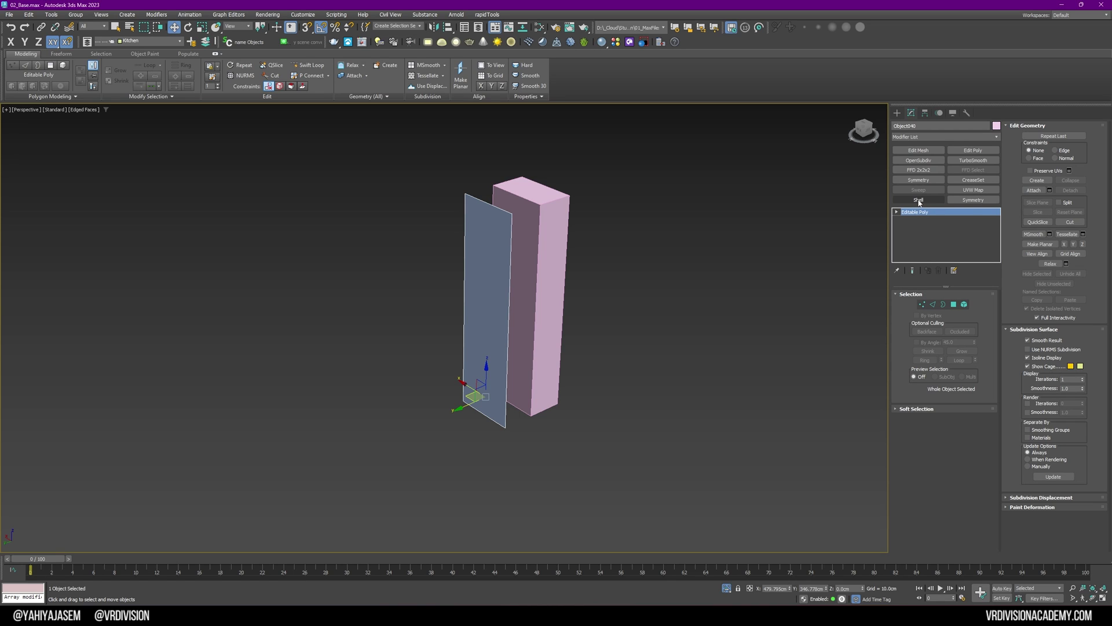
pyautogui.scroll(6, 513, 215)
pyautogui.doubleClick(966, 315)
pyautogui.write('2')
pyautogui.press('Return')
# Step: Align the door panel to the cabinet on Y only, matching the panel's minimum to the cabinet's maximum
pyautogui.scroll(-4, 665, 269)
pyautogui.scroll(-4, 638, 266)
pyautogui.keyDown('alt'); pyautogui.moveTo(665, 269); pyautogui.dragTo(633, 260, button='middle'); pyautogui.keyUp('alt')
pyautogui.hotkey('alt', 'a')
pyautogui.click(634, 259)
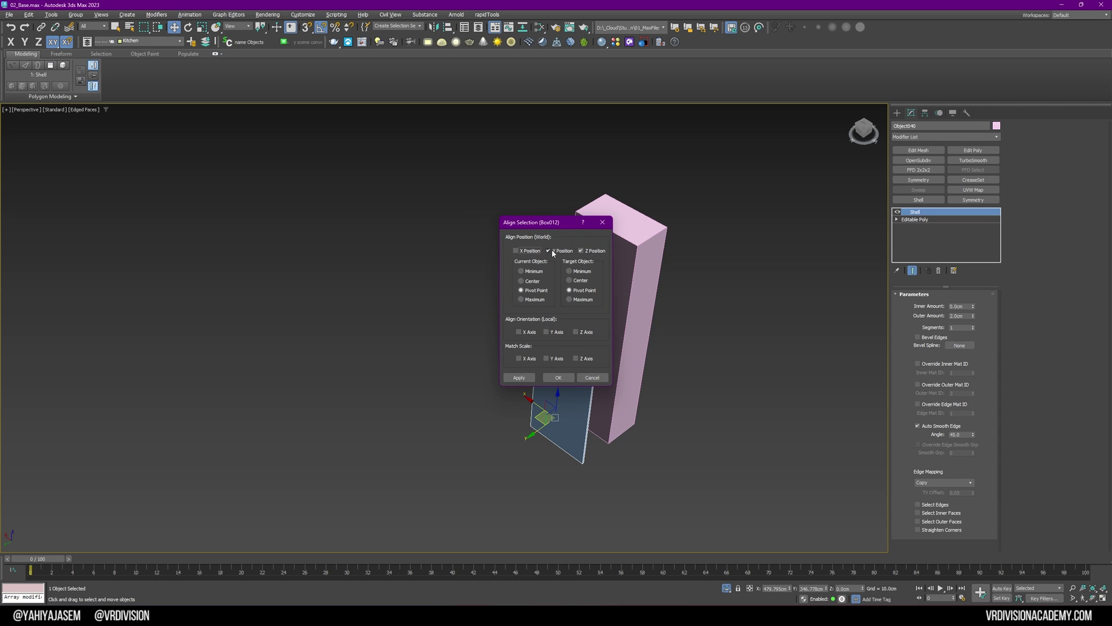
pyautogui.click(583, 251)
pyautogui.moveTo(558, 223); pyautogui.dragTo(478, 216)
pyautogui.click(441, 265)
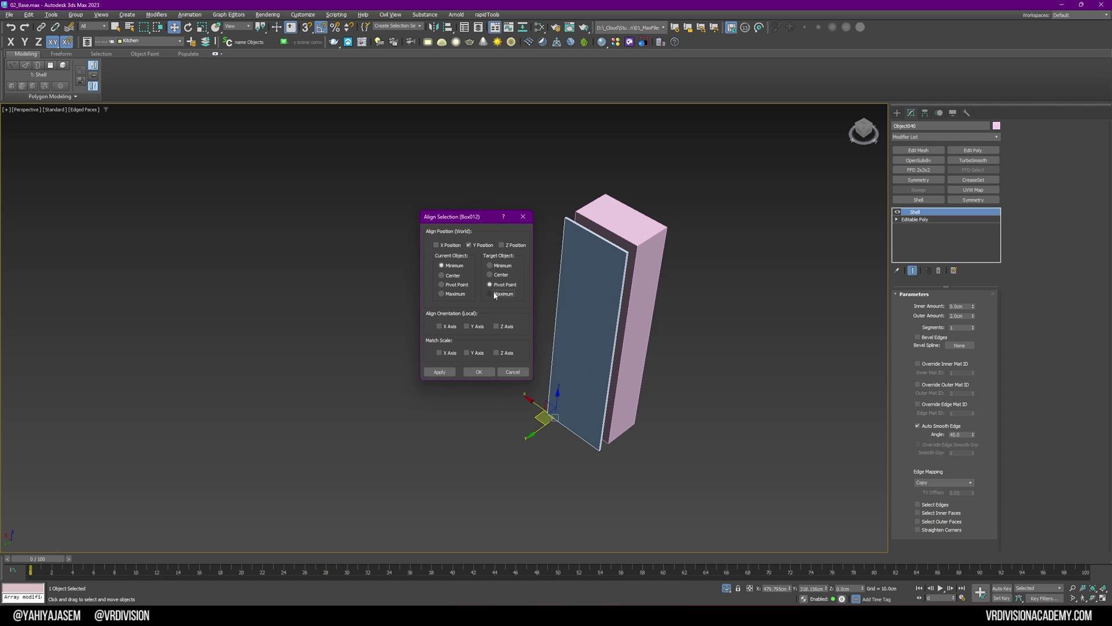
pyautogui.click(490, 294)
pyautogui.press('Return')
# Step: Exit isolation and isolate the purple bedroom cabinet together with the green bed base in front of it
pyautogui.click(669, 285)
pyautogui.hotkey('alt', 'q')
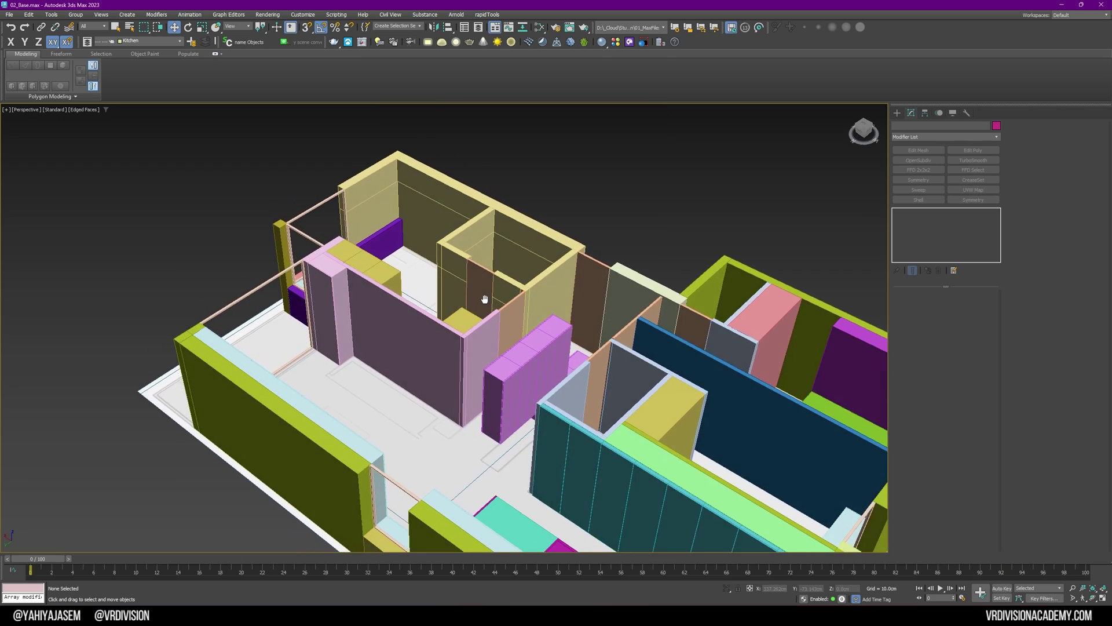
pyautogui.keyDown('alt'); pyautogui.moveTo(484, 298); pyautogui.dragTo(489, 301, button='middle'); pyautogui.keyUp('alt')
pyautogui.moveTo(670, 360); pyautogui.dragTo(601, 342, button='middle')
pyautogui.keyDown('alt'); pyautogui.moveTo(601, 341); pyautogui.dragTo(724, 336, button='middle'); pyautogui.keyUp('alt')
pyautogui.scroll(3, 471, 266)
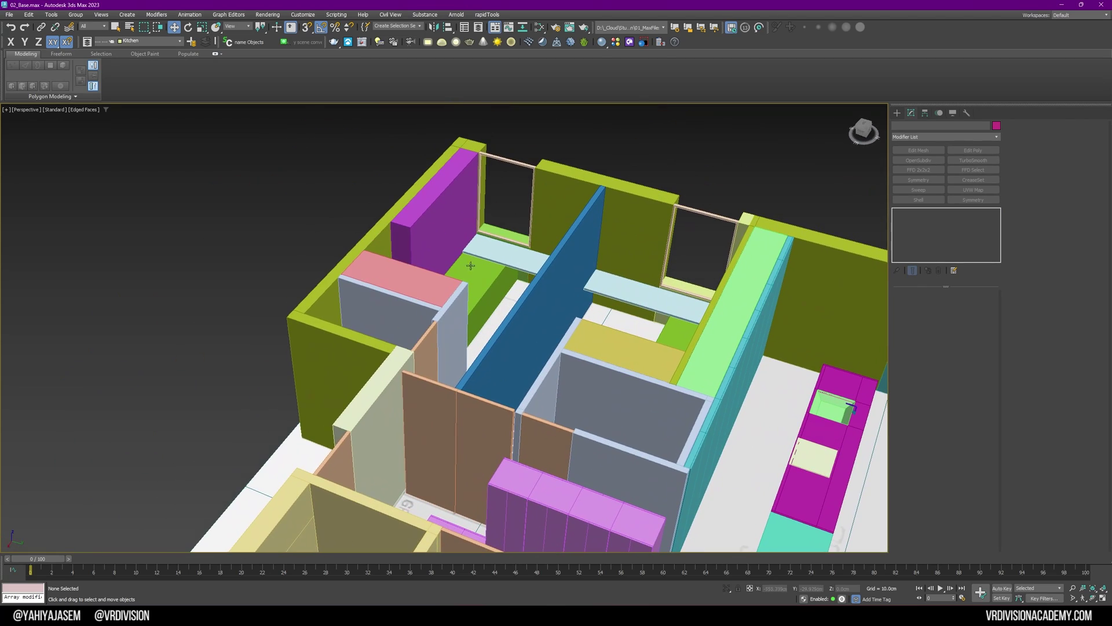
pyautogui.click(451, 209)
pyautogui.scroll(4, 458, 223)
pyautogui.keyDown('alt'); pyautogui.moveTo(464, 235); pyautogui.dragTo(437, 241, button='middle'); pyautogui.keyUp('alt')
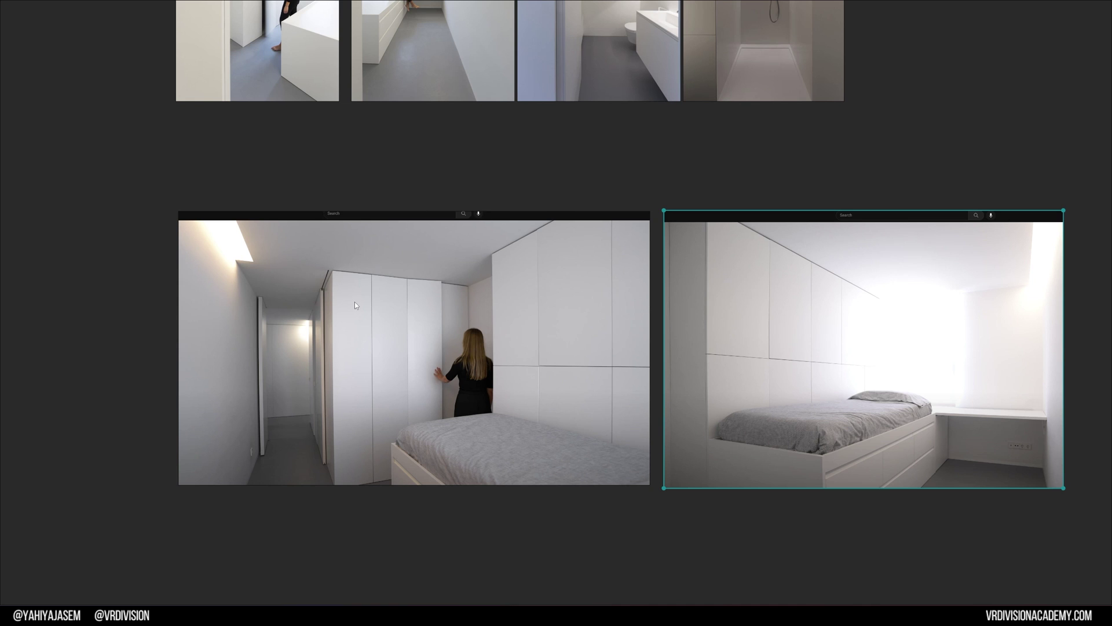
# Step: Switch to the reference board and examine how the wardrobe doors divide above and beside the bed in the bedroom photos
pyautogui.scroll(4, 313, 287)
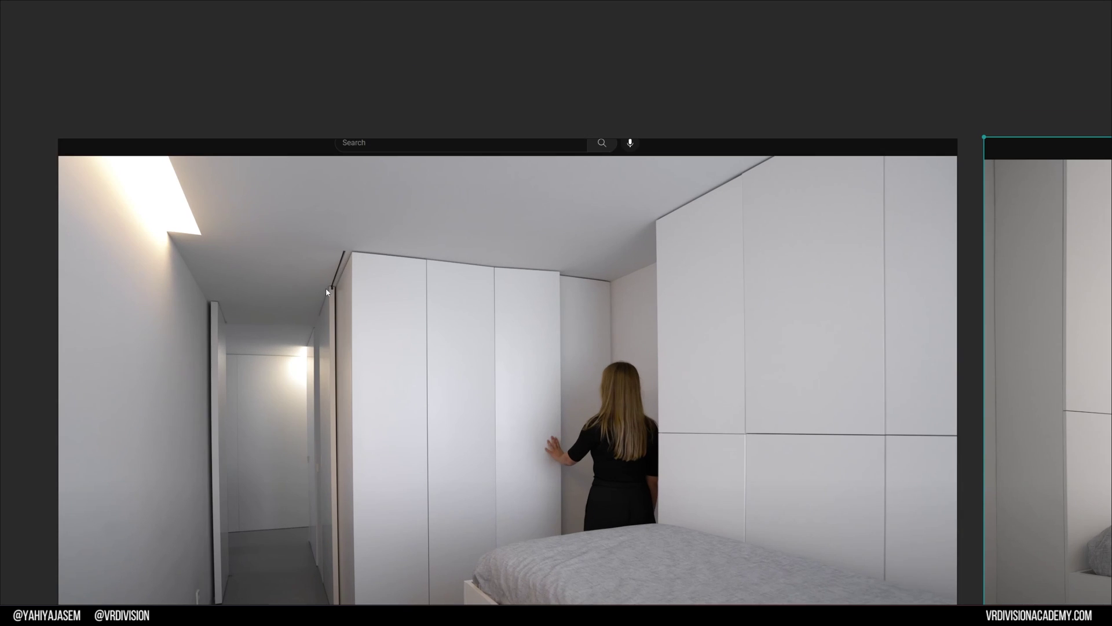
pyautogui.scroll(-2, 649, 255)
pyautogui.scroll(-3, 704, 358)
pyautogui.scroll(3, 848, 356)
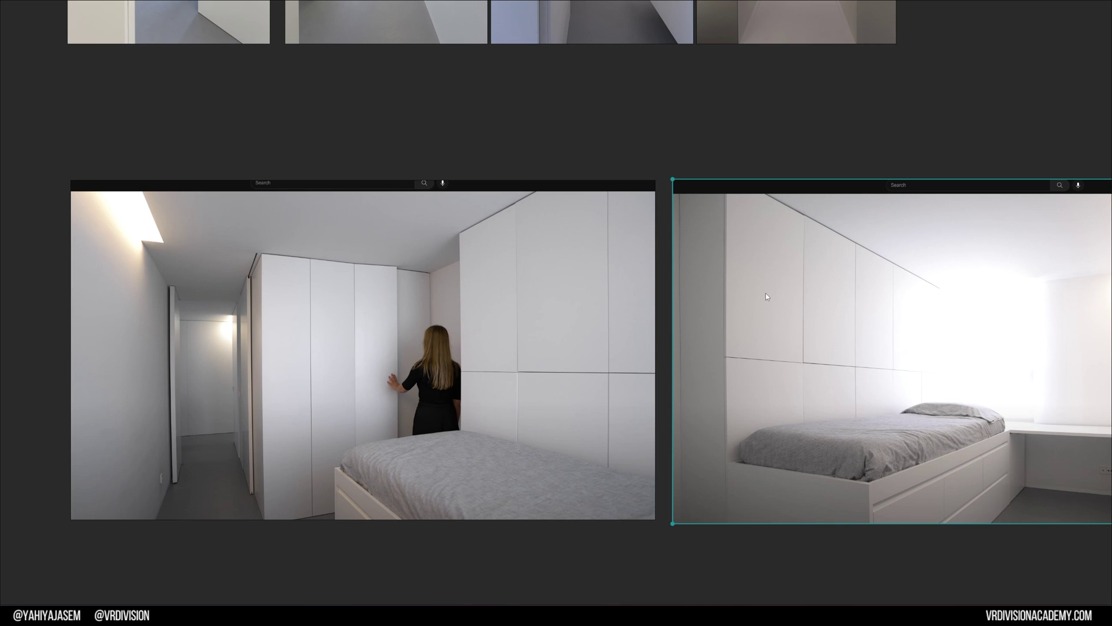
pyautogui.scroll(-3, 767, 296)
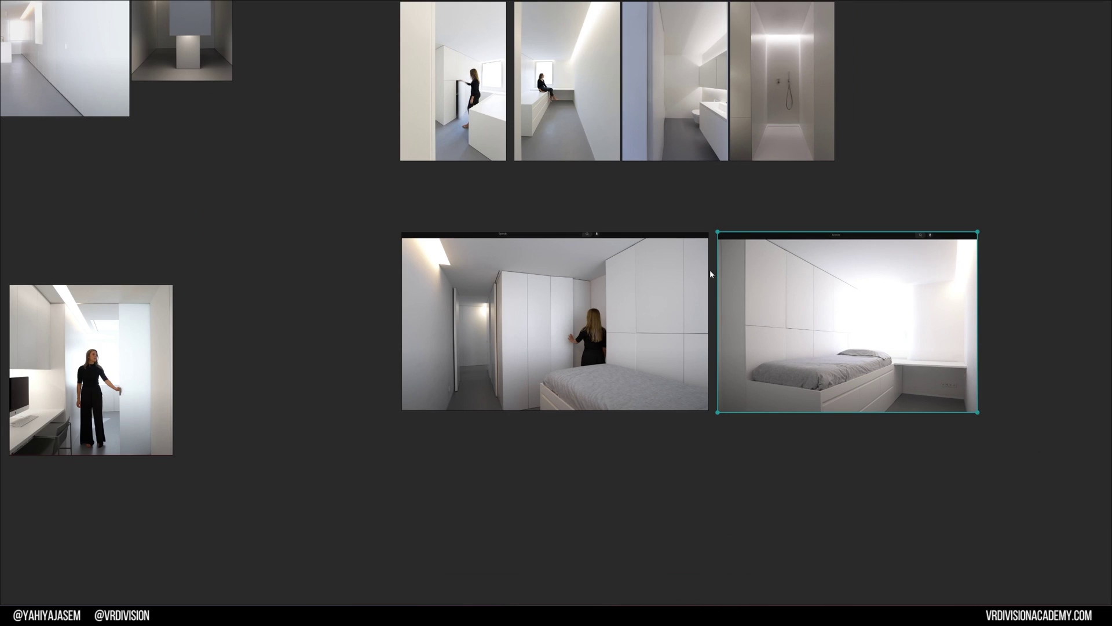
pyautogui.scroll(5, 710, 269)
pyautogui.scroll(-4, 763, 245)
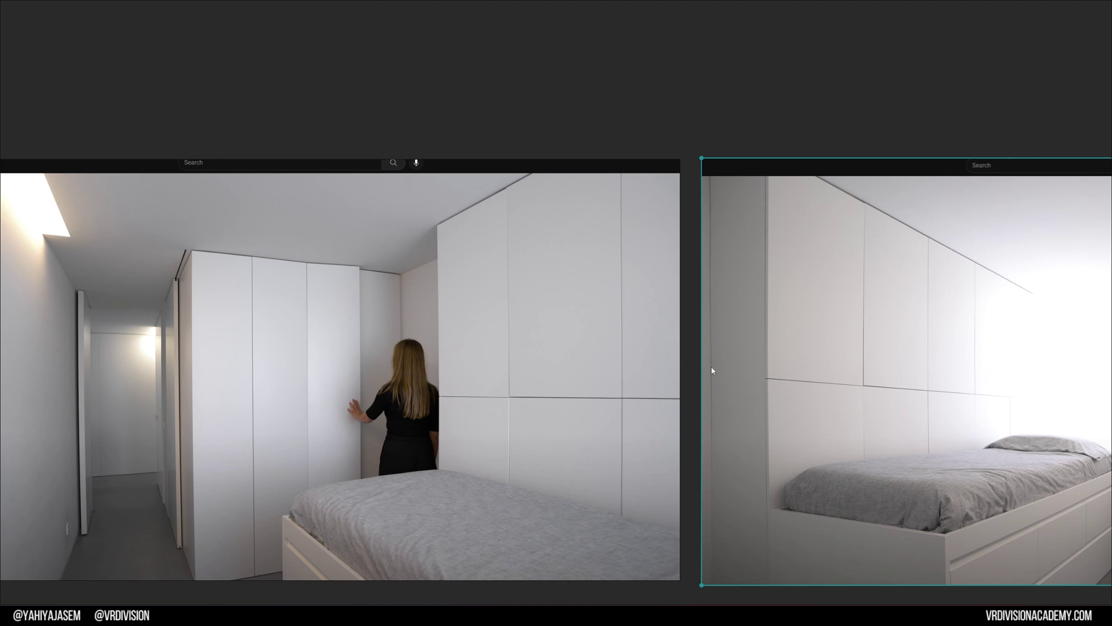
pyautogui.scroll(-4, 764, 360)
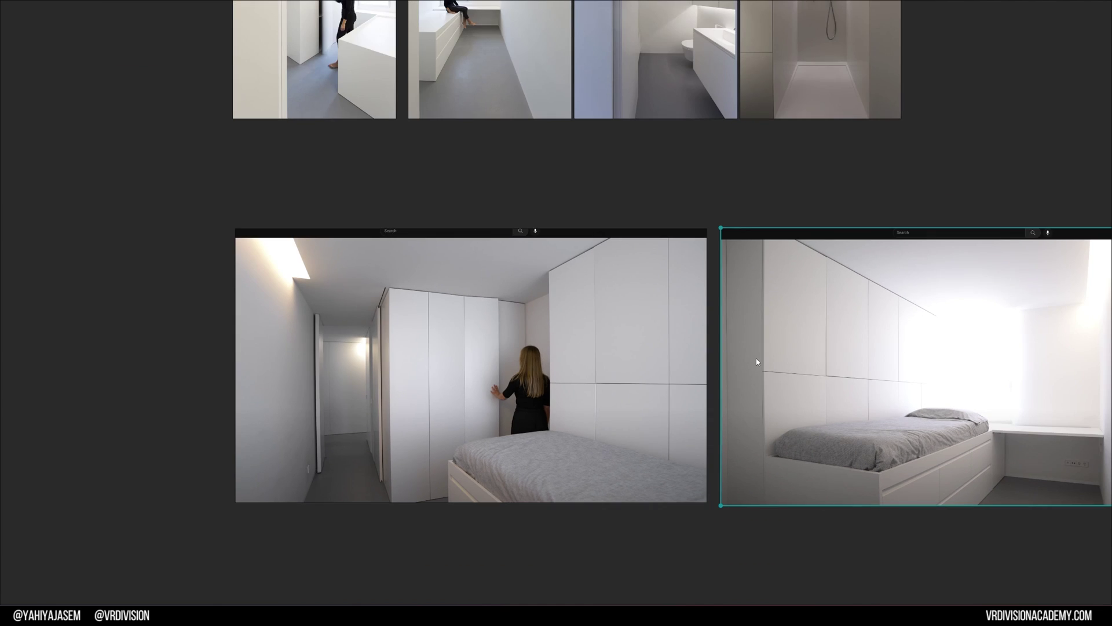
pyautogui.scroll(5, 756, 357)
pyautogui.hotkey('ctrl', 'f')
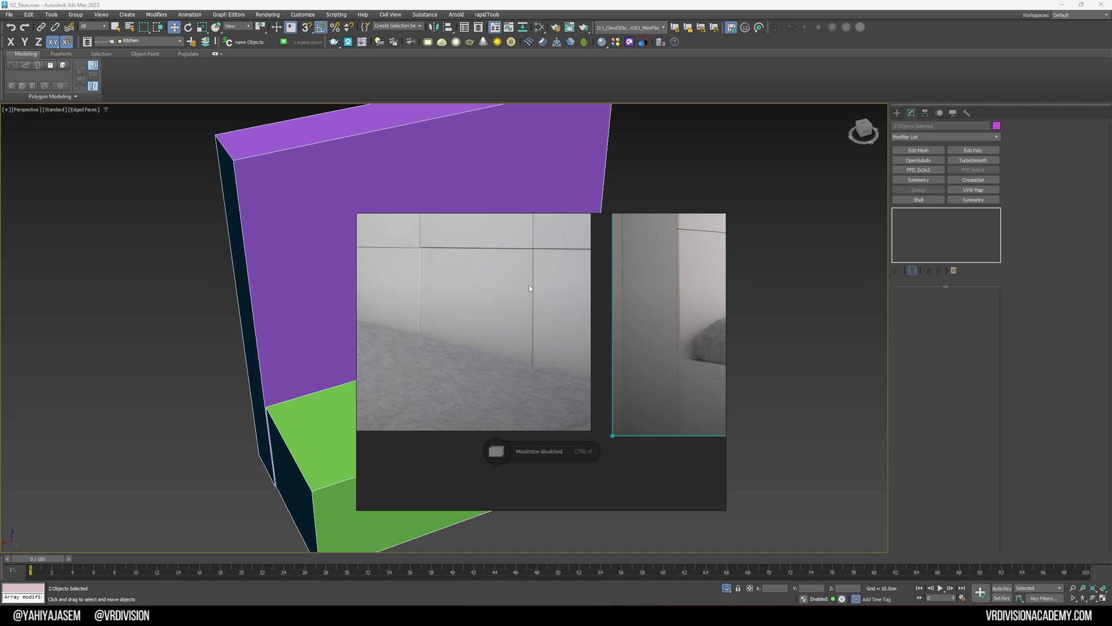
pyautogui.hotkey('ctrl', 'f')
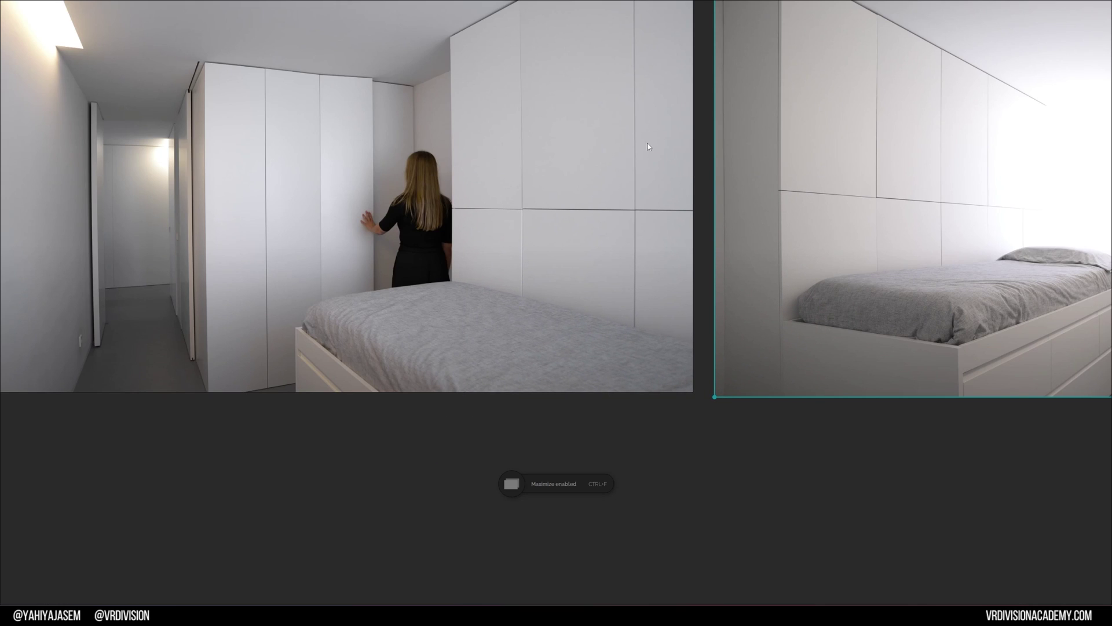
pyautogui.scroll(-4, 649, 146)
pyautogui.scroll(2, 571, 246)
# Step: Restore the reference board to a floating window and move it off the 3ds Max model
pyautogui.hotkey('ctrl', 'f')
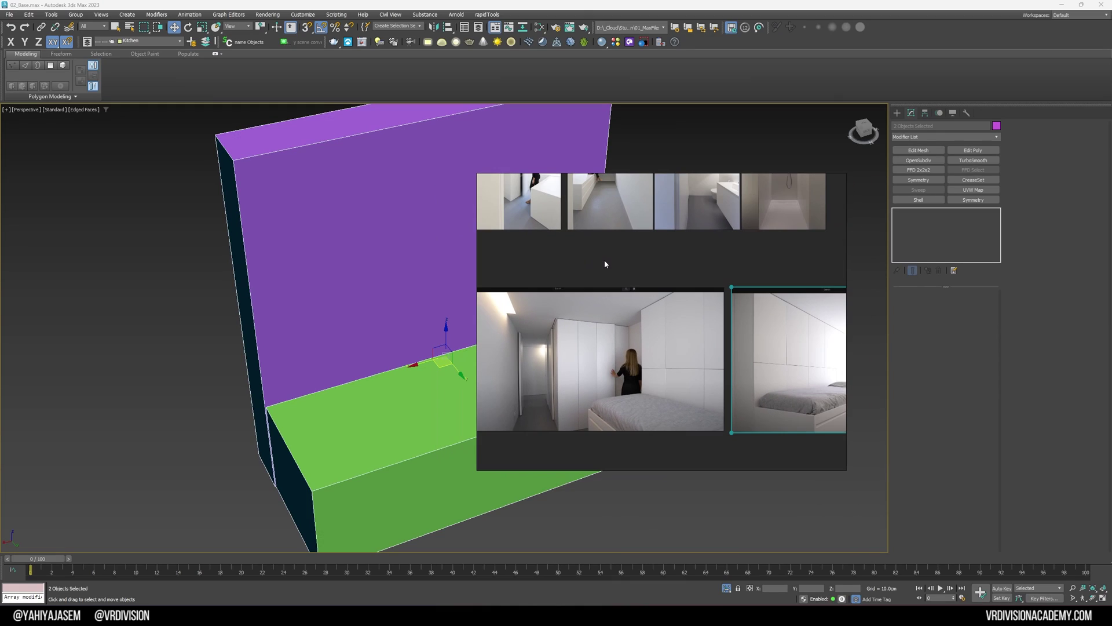
pyautogui.scroll(-1, 603, 260)
pyautogui.moveTo(600, 256); pyautogui.dragTo(668, 274, button='middle')
pyautogui.scroll(1, 672, 273)
pyautogui.scroll(-1, 668, 274)
pyautogui.moveTo(668, 274); pyautogui.dragTo(597, 289, button='right')
pyautogui.moveTo(597, 290); pyautogui.dragTo(651, 264, button='right')
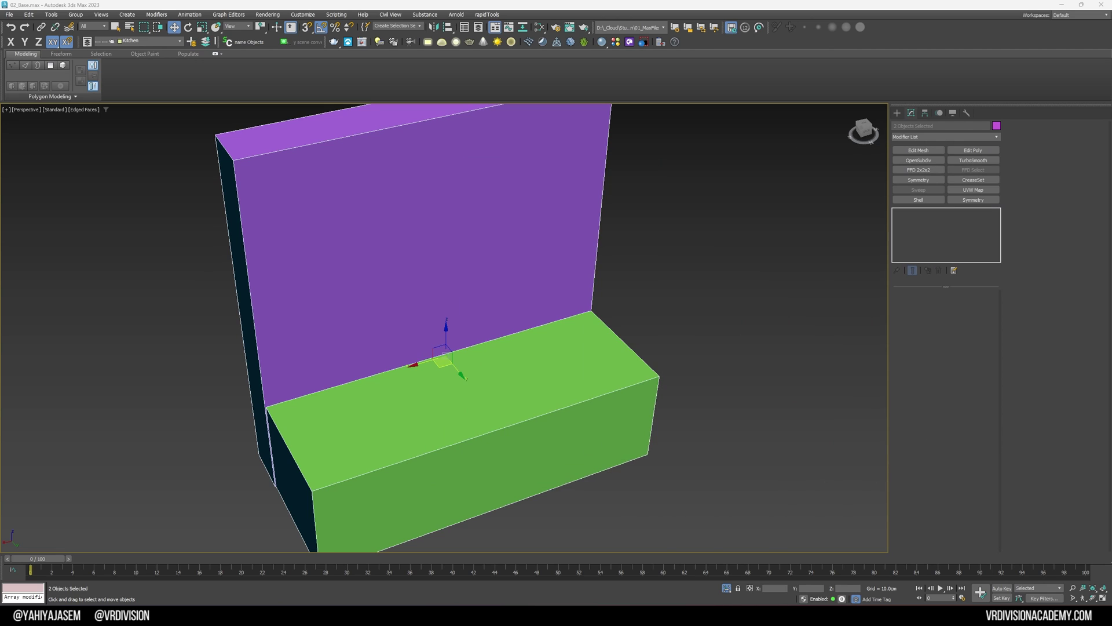
# Step: Convert the purple cabinet to an editable poly and insert a horizontal Swift Loop around it near the bed's top height
pyautogui.click(289, 352)
pyautogui.keyDown('alt'); pyautogui.moveTo(288, 355); pyautogui.dragTo(347, 369, button='middle'); pyautogui.keyUp('alt')
pyautogui.scroll(2, 364, 340)
pyautogui.scroll(-3, 370, 341)
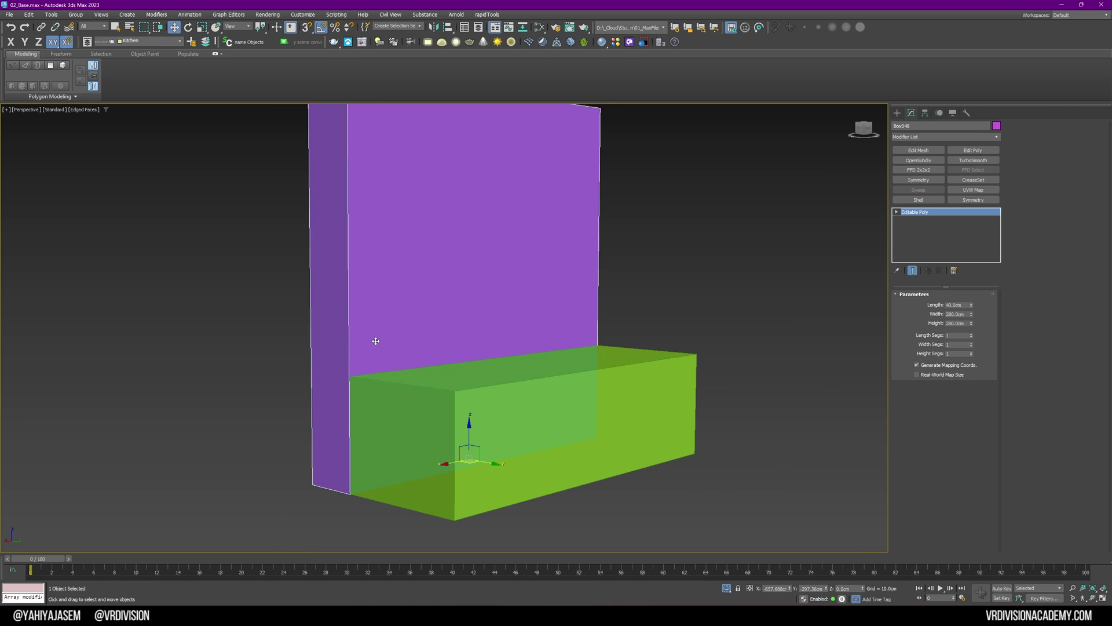
pyautogui.scroll(-3, 375, 340)
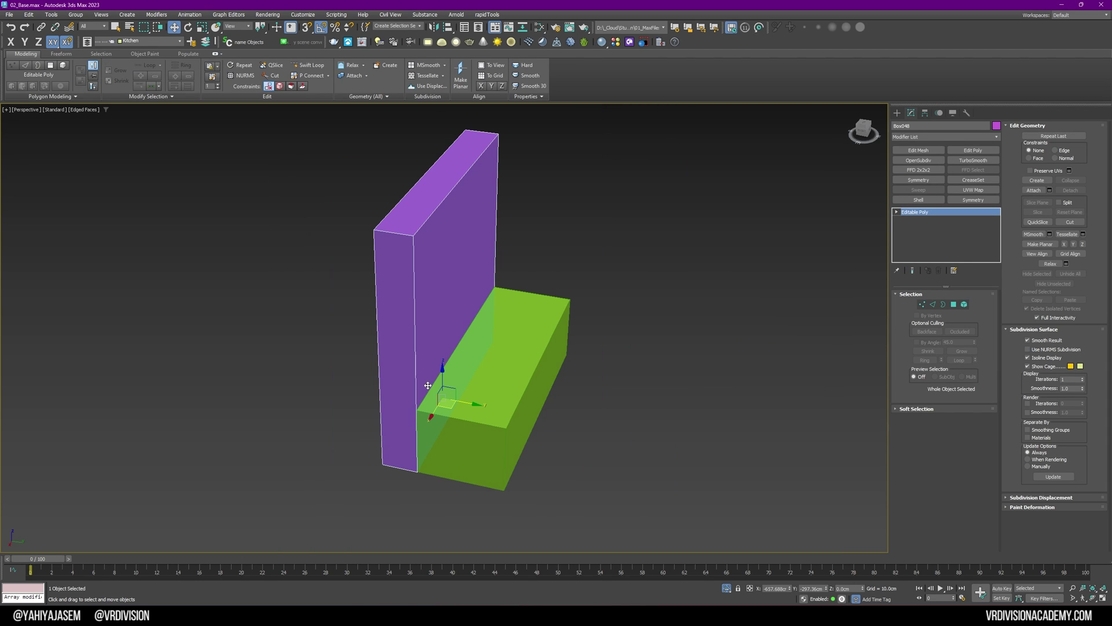
pyautogui.scroll(1, 406, 396)
pyautogui.scroll(2, 406, 396)
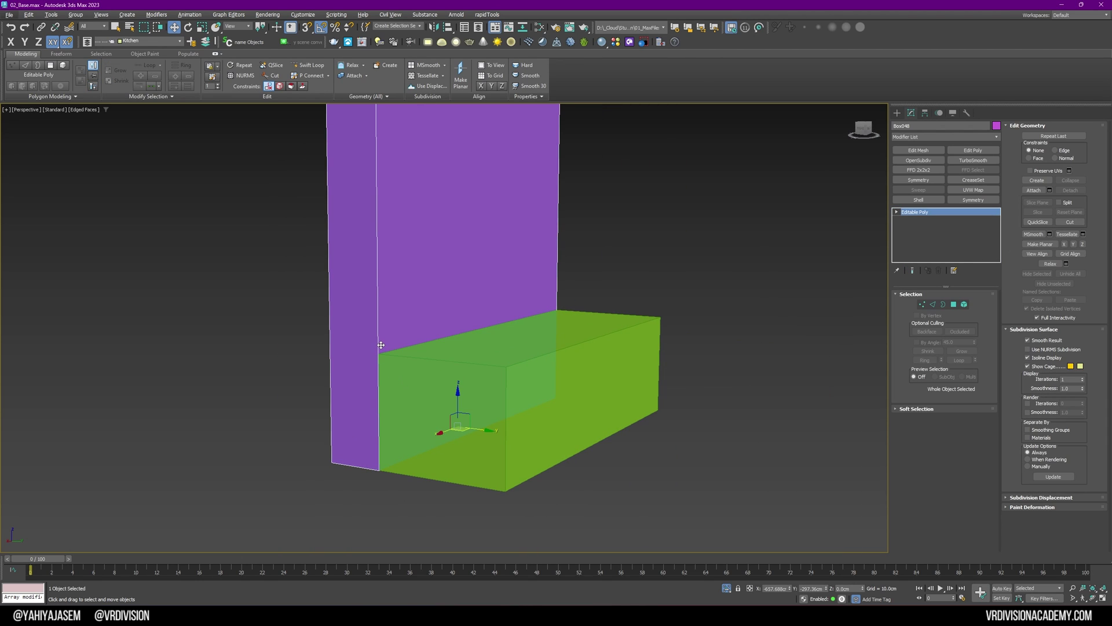
pyautogui.click(932, 305)
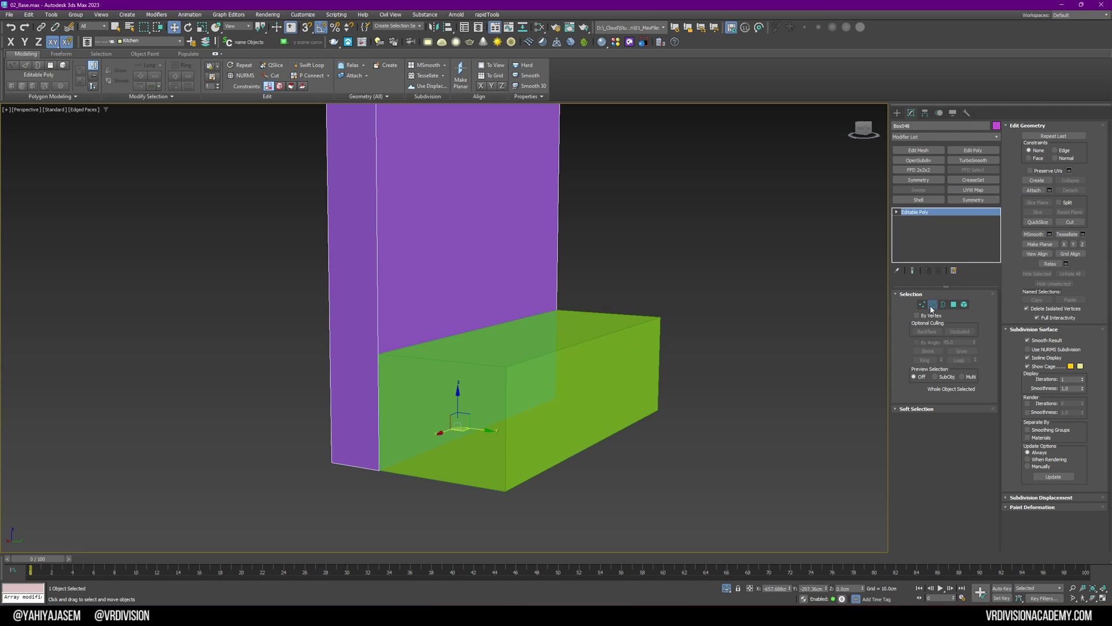
pyautogui.hotkey('alt', 's')
pyautogui.click(368, 346)
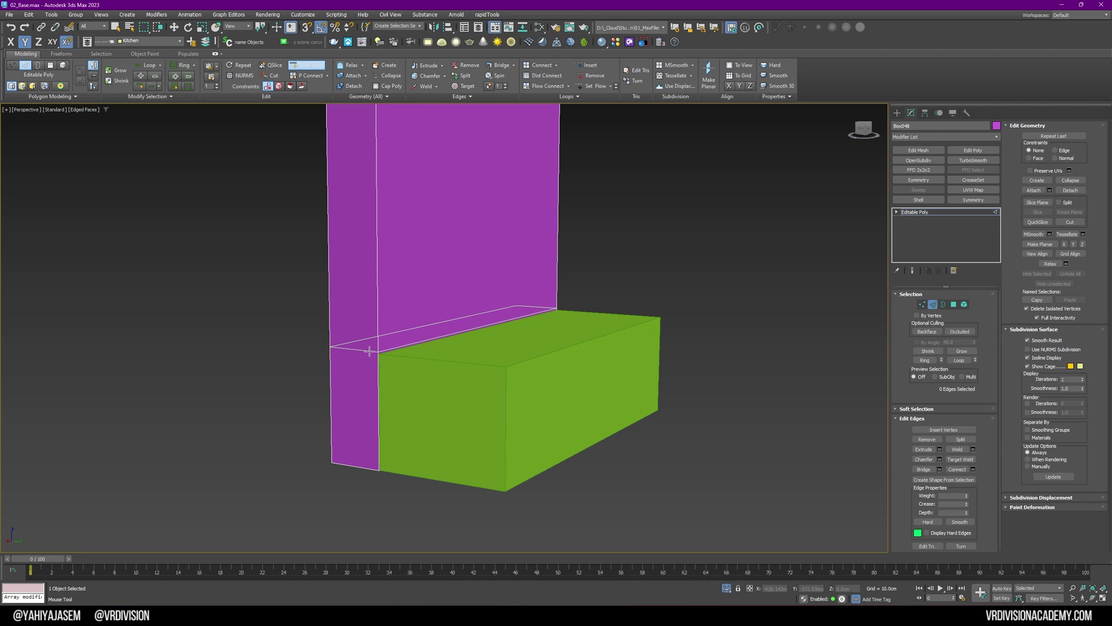
# Step: Insert a vertical edge loop on the cabinet's side, close and parallel to its front face
pyautogui.scroll(4, 370, 347)
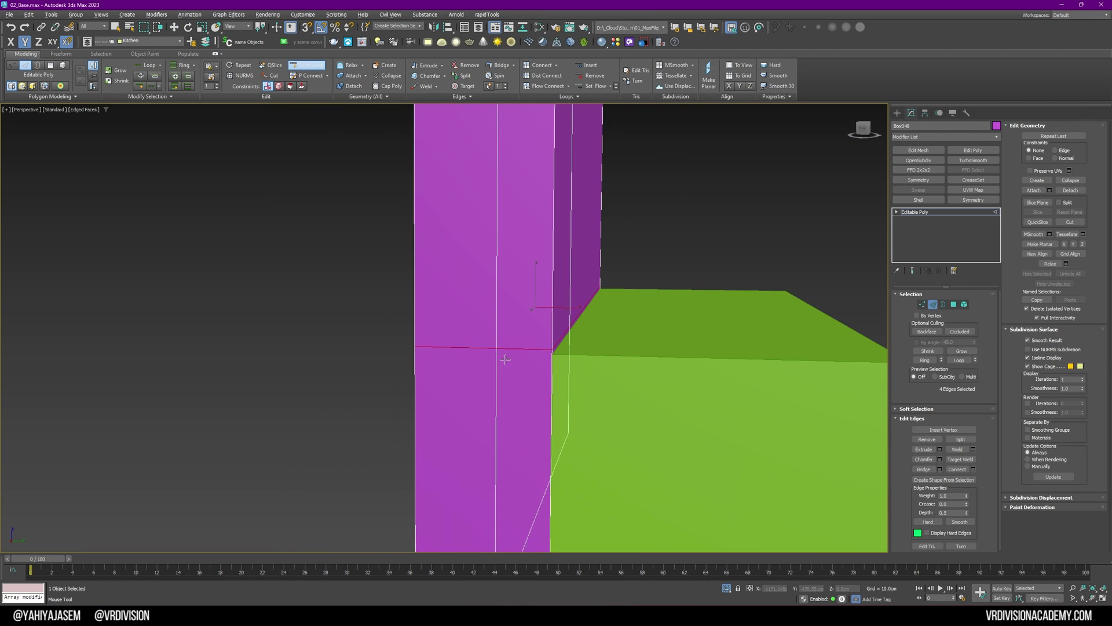
pyautogui.click(546, 354)
pyautogui.press('w')
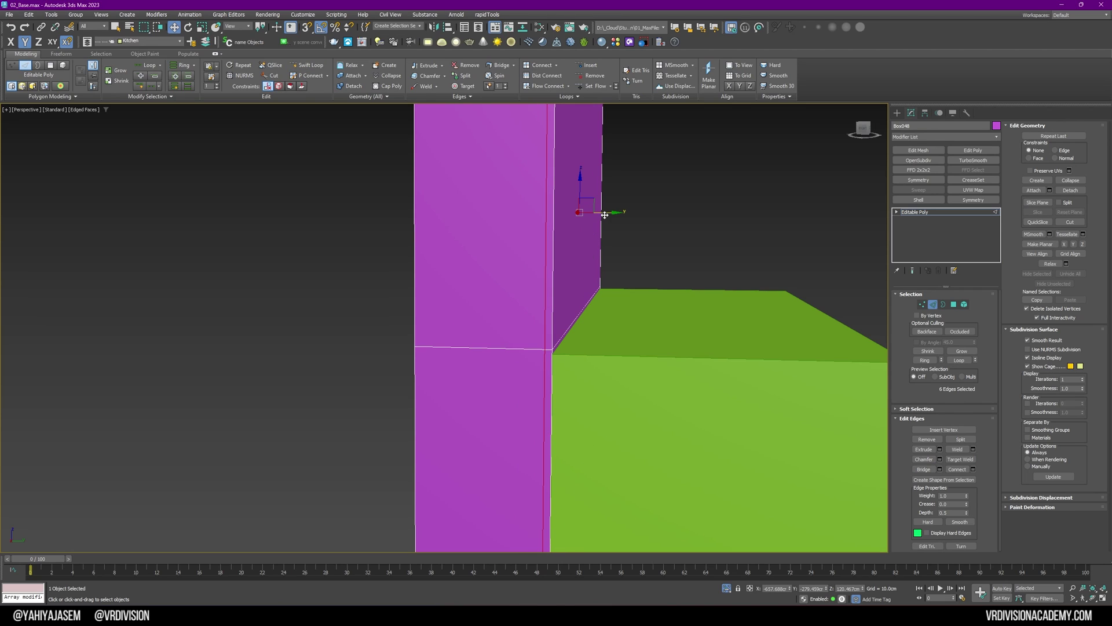
# Step: Try moving the vertical loop along Y to snap it onto the cabinet's front edge
pyautogui.moveTo(602, 213); pyautogui.dragTo(552, 348)
pyautogui.press('s')
pyautogui.press('s')
pyautogui.moveTo(559, 283); pyautogui.dragTo(551, 299)
pyautogui.scroll(5, 551, 303)
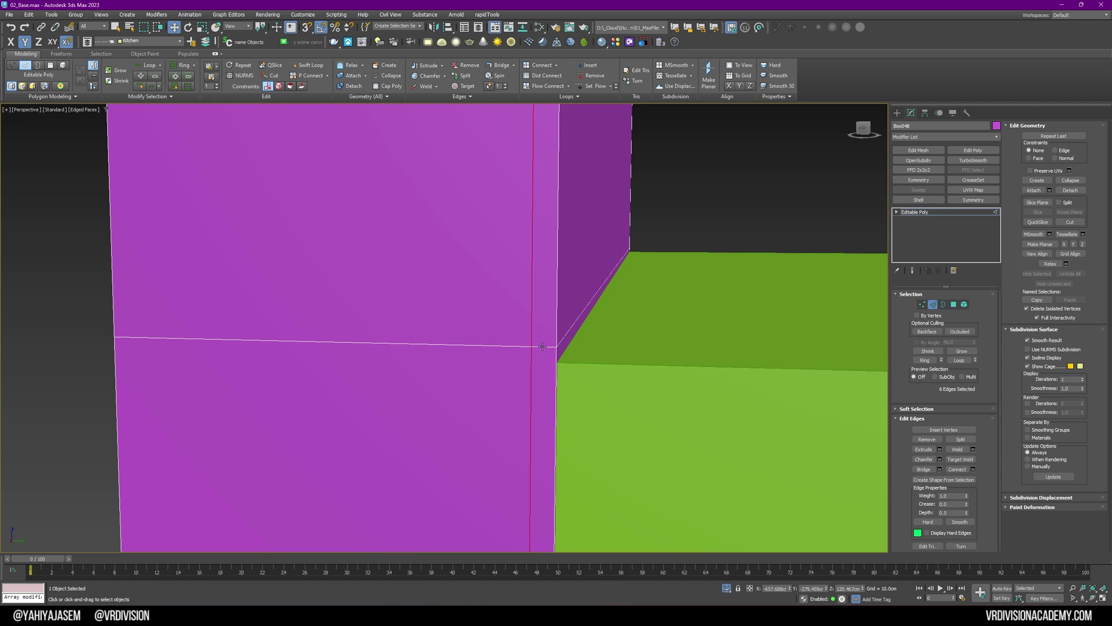
pyautogui.moveTo(531, 346); pyautogui.dragTo(409, 211)
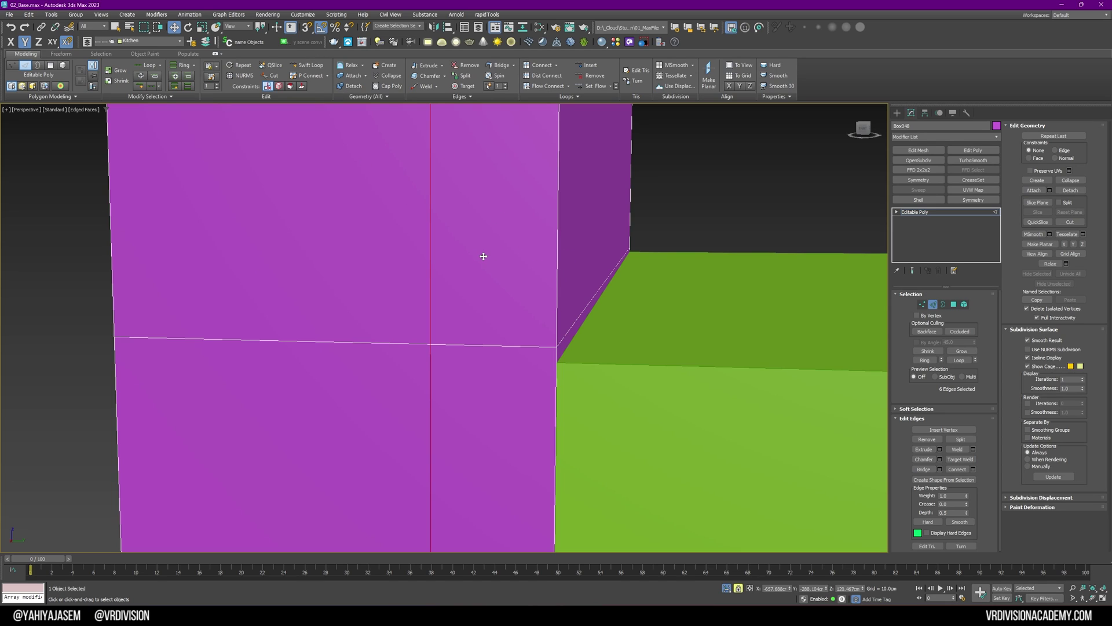
pyautogui.scroll(-2, 479, 254)
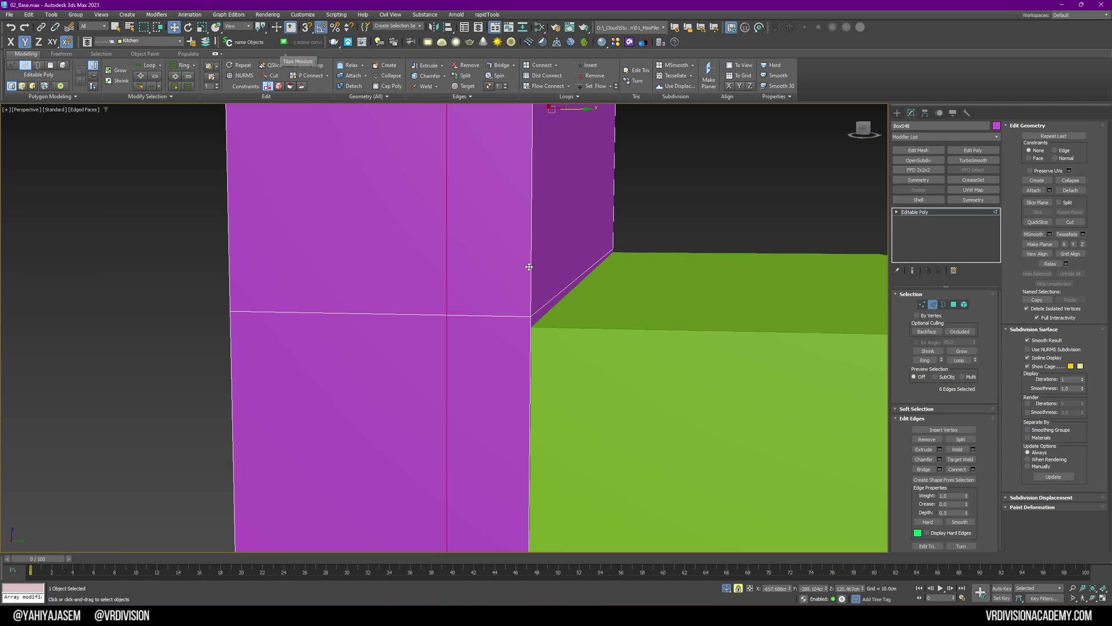
pyautogui.keyDown('alt'); pyautogui.moveTo(527, 218); pyautogui.dragTo(519, 267, button='middle'); pyautogui.keyUp('alt')
pyautogui.moveTo(582, 174); pyautogui.dragTo(520, 194)
pyautogui.rightClick(520, 193)
# Step: Snap the vertical loop to the cabinet's front edge along Y and shift it back slightly in offset mode
pyautogui.press('F6')
pyautogui.moveTo(586, 177); pyautogui.dragTo(386, 435)
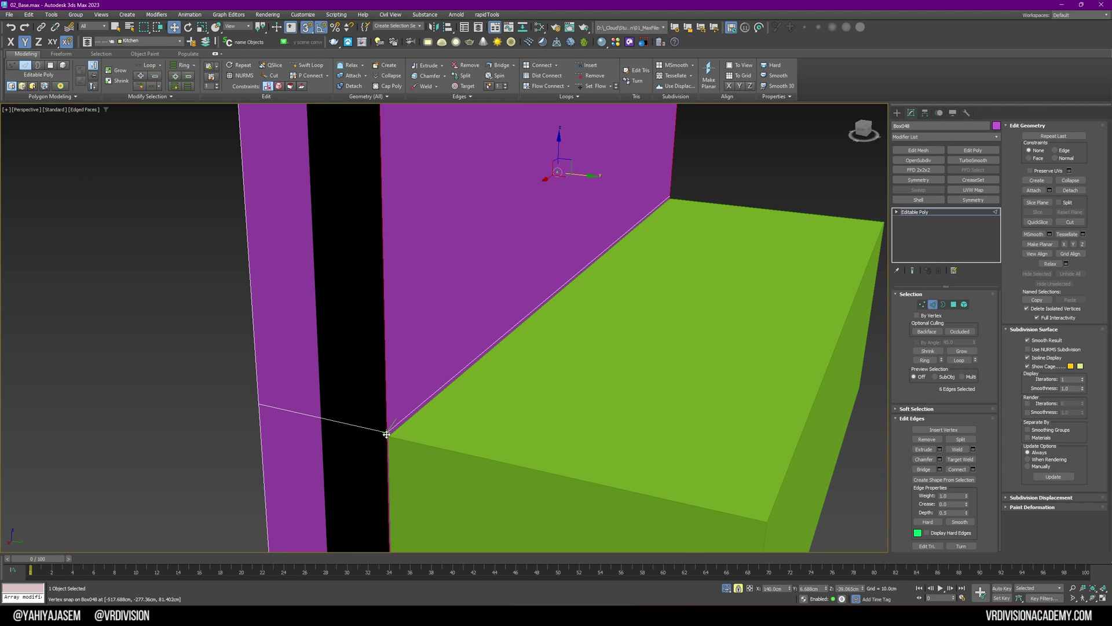
pyautogui.scroll(-6, 521, 379)
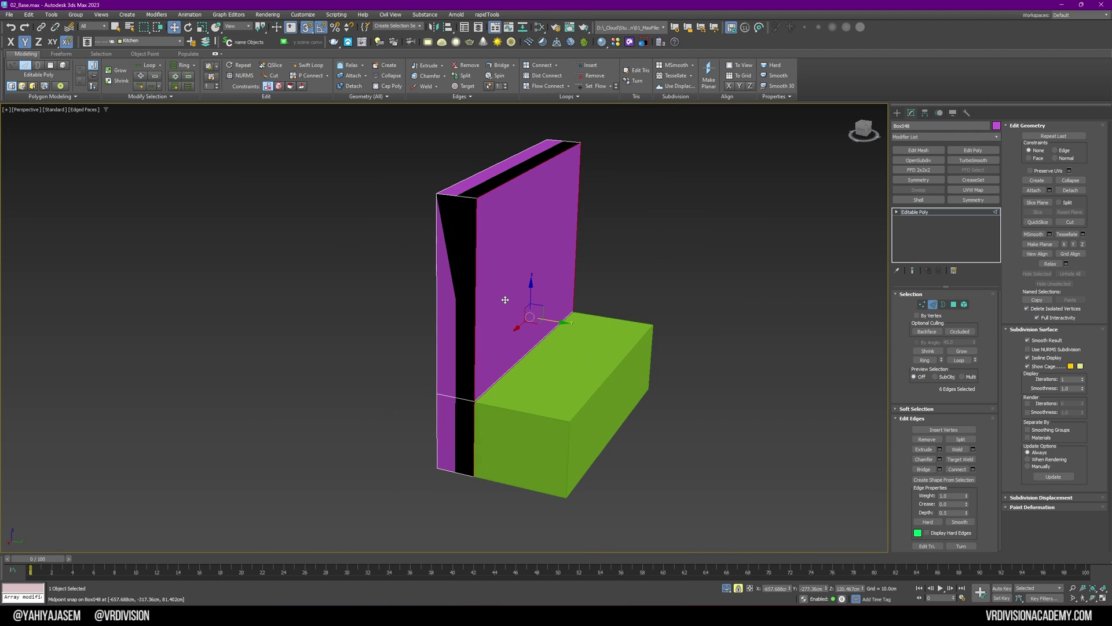
pyautogui.scroll(6, 482, 204)
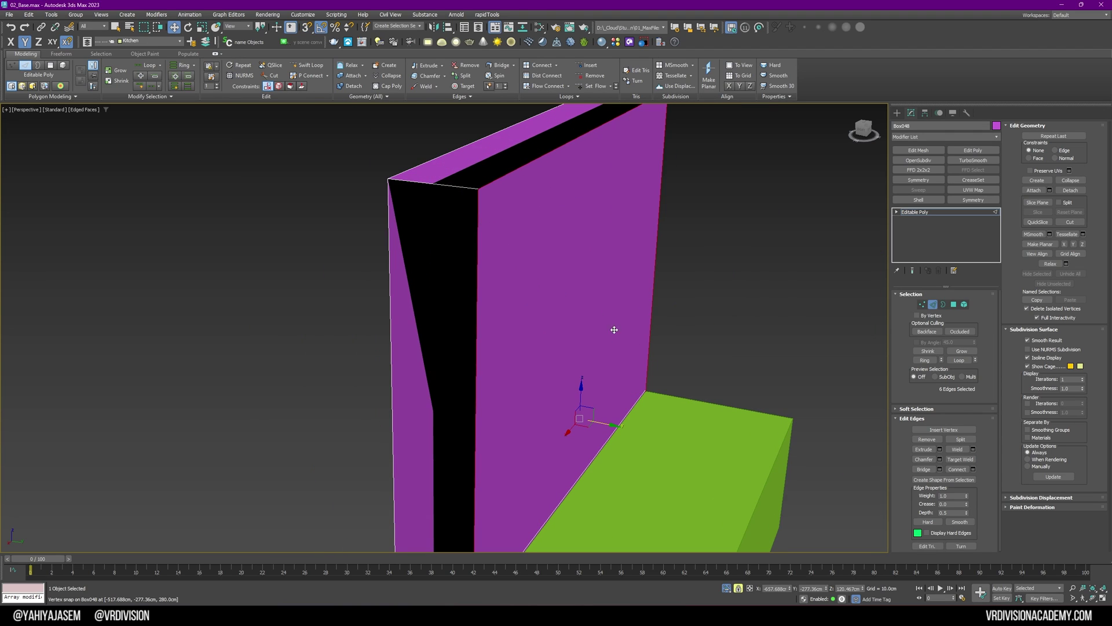
pyautogui.click(749, 588)
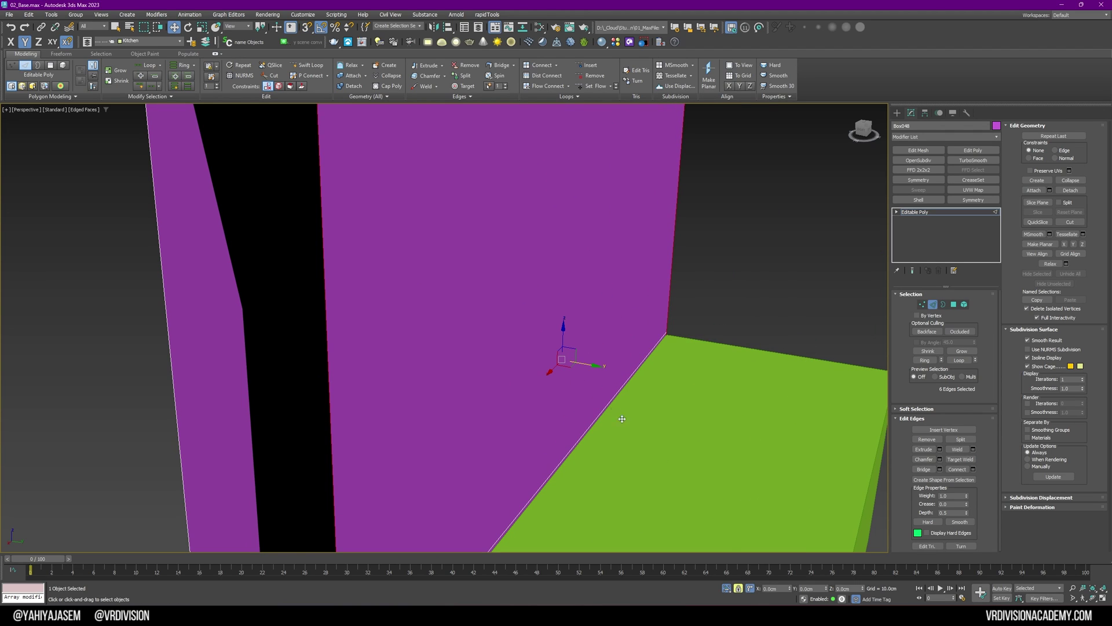
pyautogui.moveTo(622, 386); pyautogui.dragTo(699, 302, button='middle')
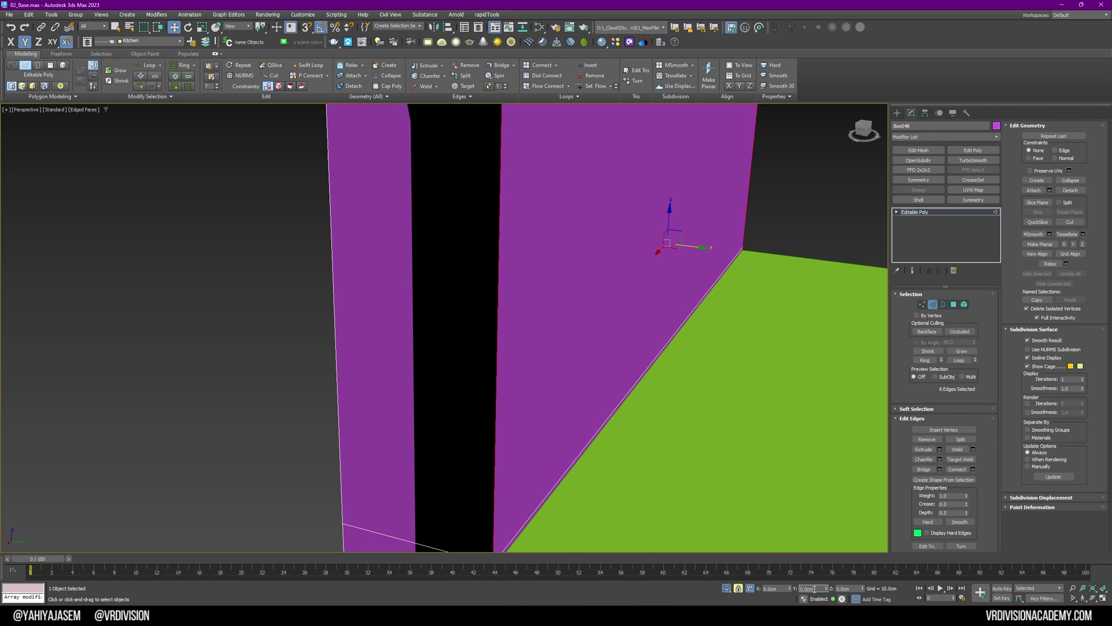
pyautogui.scroll(-4, 559, 321)
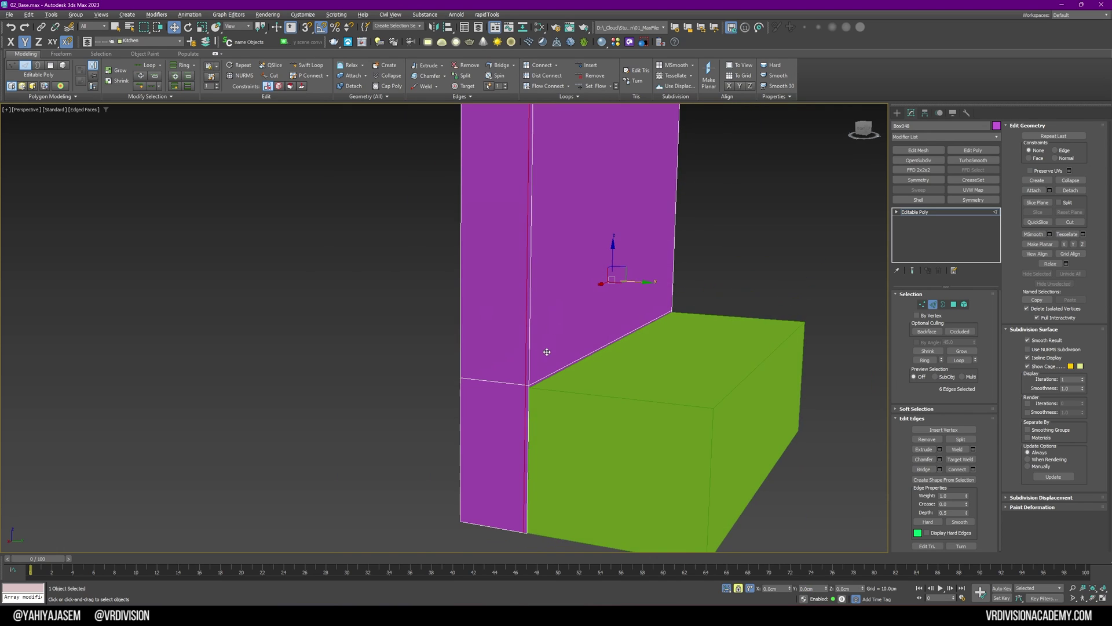
# Step: Select the horizontal loop and snap it vertically to the top corner of the bed base
pyautogui.scroll(3, 512, 395)
pyautogui.doubleClick(511, 387)
pyautogui.moveTo(615, 301); pyautogui.dragTo(528, 393)
pyautogui.press('s')
pyautogui.press('s')
# Step: Select the cabinet's two front polygons, grow the selection to include the thin surrounding strip, and detach it as a separate object
pyautogui.press('4')
pyautogui.keyDown('ctrl'); pyautogui.click(527, 435); pyautogui.keyUp('ctrl')
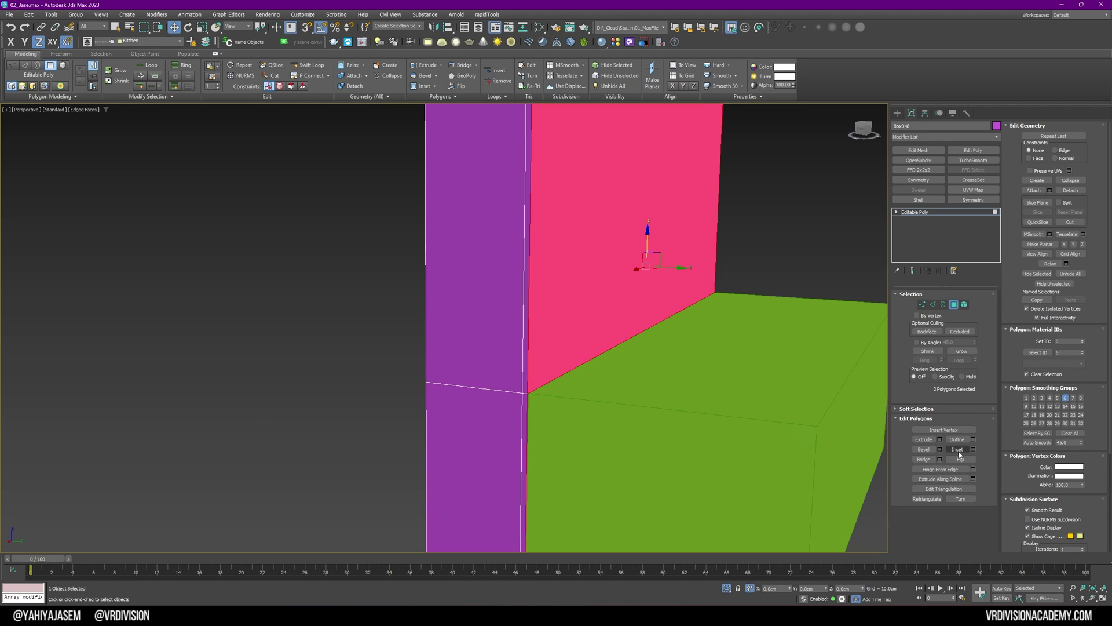
pyautogui.click(960, 351)
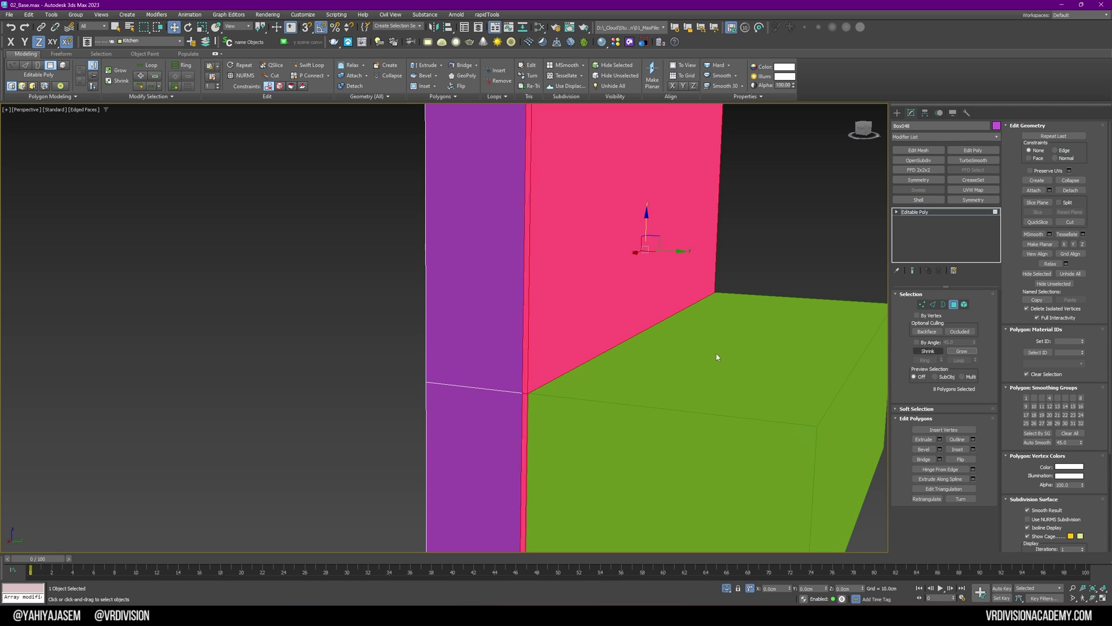
pyautogui.moveTo(778, 353); pyautogui.dragTo(775, 367, button='middle')
pyautogui.hotkey('alt', 'd')
pyautogui.click(578, 320)
# Step: Isolate the cabinet body and cap its open front border
pyautogui.press('z')
pyautogui.press('4')
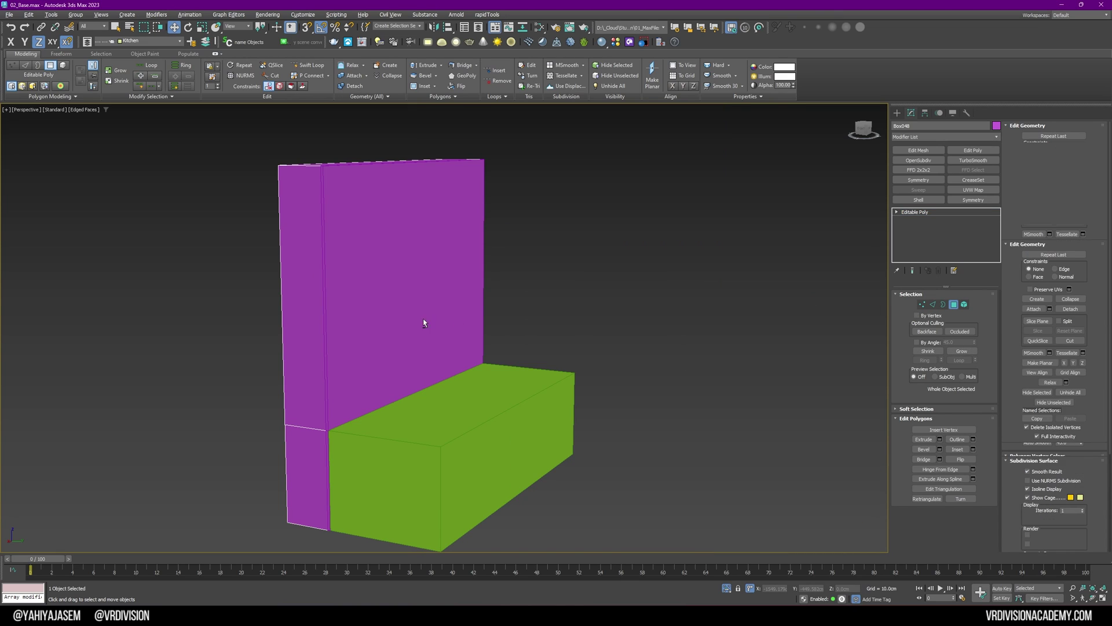
pyautogui.hotkey('alt', 'q')
pyautogui.press('3')
pyautogui.hotkey('ctrl', 'a')
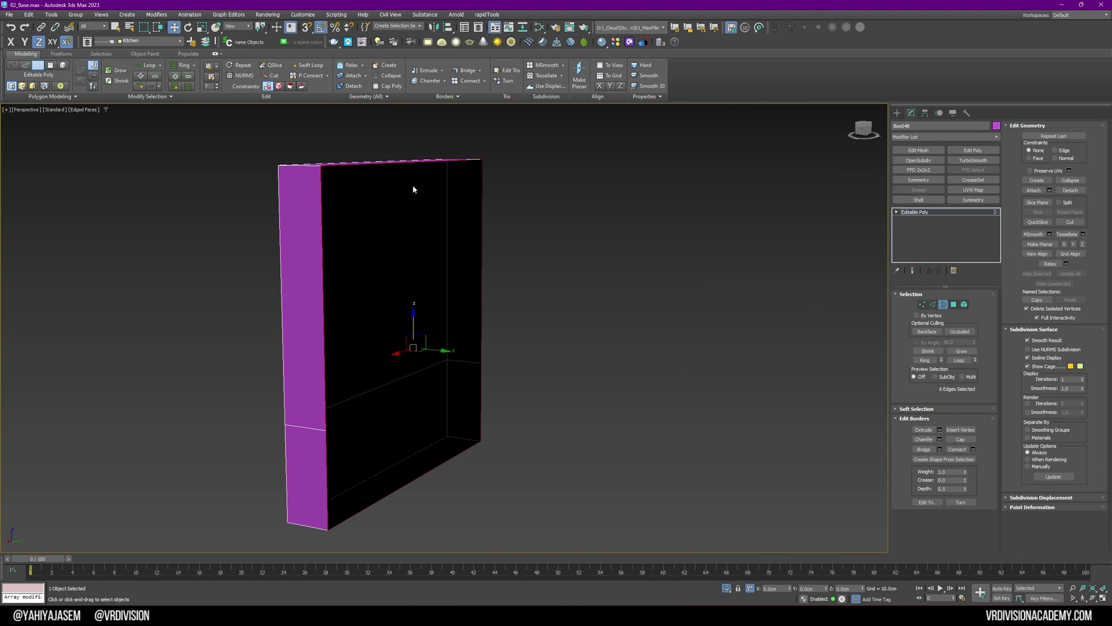
pyautogui.hotkey('alt', 'p')
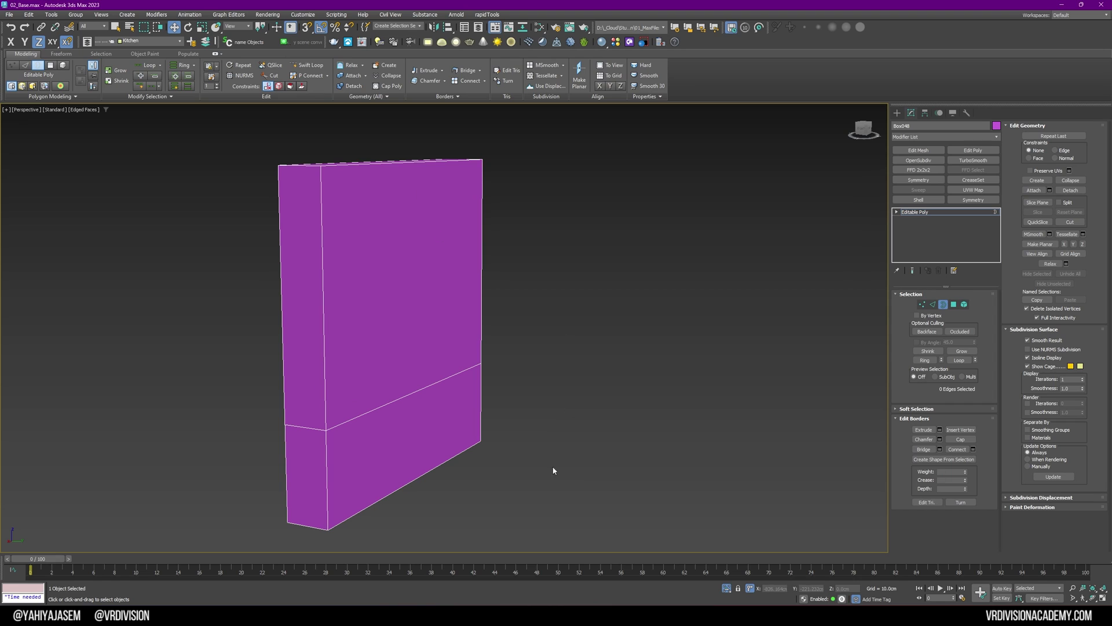
pyautogui.press('3')
# Step: Leave isolation, isolate the detached front panel on its own, and close its open back border
pyautogui.click(726, 588)
pyautogui.click(327, 280)
pyautogui.hotkey('alt', 'q')
pyautogui.keyDown('alt'); pyautogui.moveTo(293, 315); pyautogui.dragTo(384, 295, button='middle'); pyautogui.keyUp('alt')
pyautogui.press('3')
pyautogui.keyDown('alt'); pyautogui.moveTo(514, 161); pyautogui.dragTo(667, 241, button='middle'); pyautogui.keyUp('alt')
# Step: Connect the vertical edges of the front panel's upper section with one horizontal edge loop
pyautogui.press('2')
pyautogui.moveTo(201, 318); pyautogui.dragTo(198, 320)
pyautogui.keyDown('alt'); pyautogui.moveTo(197, 320); pyautogui.dragTo(232, 332, button='middle'); pyautogui.keyUp('alt')
pyautogui.scroll(-1, 232, 332)
pyautogui.keyDown('alt'); pyautogui.rightClick(232, 332); pyautogui.keyUp('alt')
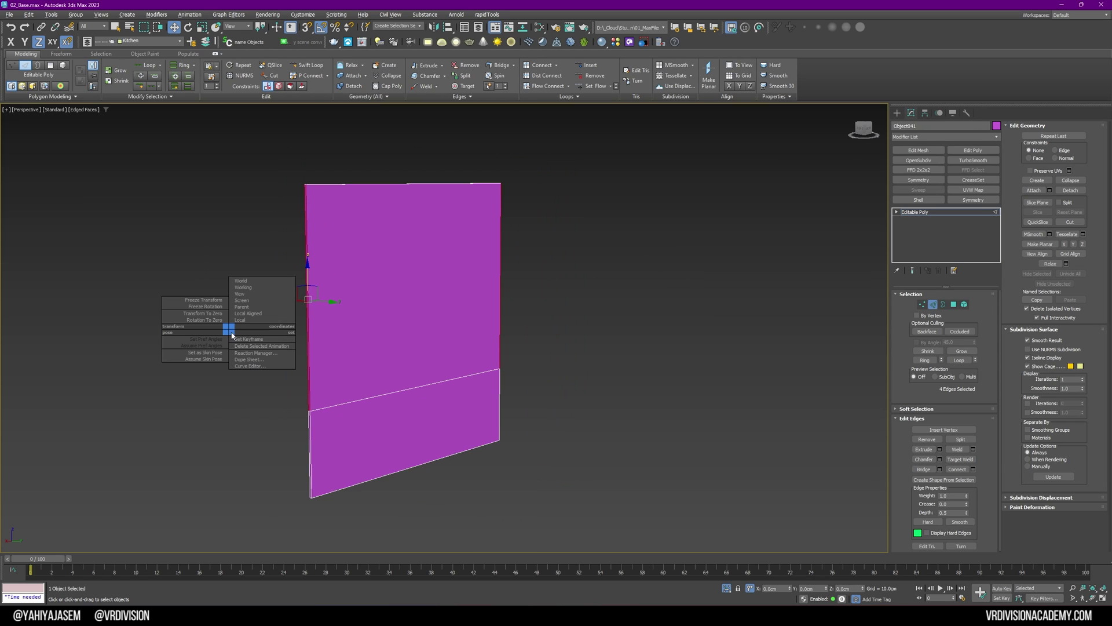
pyautogui.hotkey('ctrl', 'shift', 'e')
pyautogui.scroll(1, 329, 301)
pyautogui.keyDown('alt'); pyautogui.moveTo(328, 301); pyautogui.dragTo(347, 300, button='middle'); pyautogui.keyUp('alt')
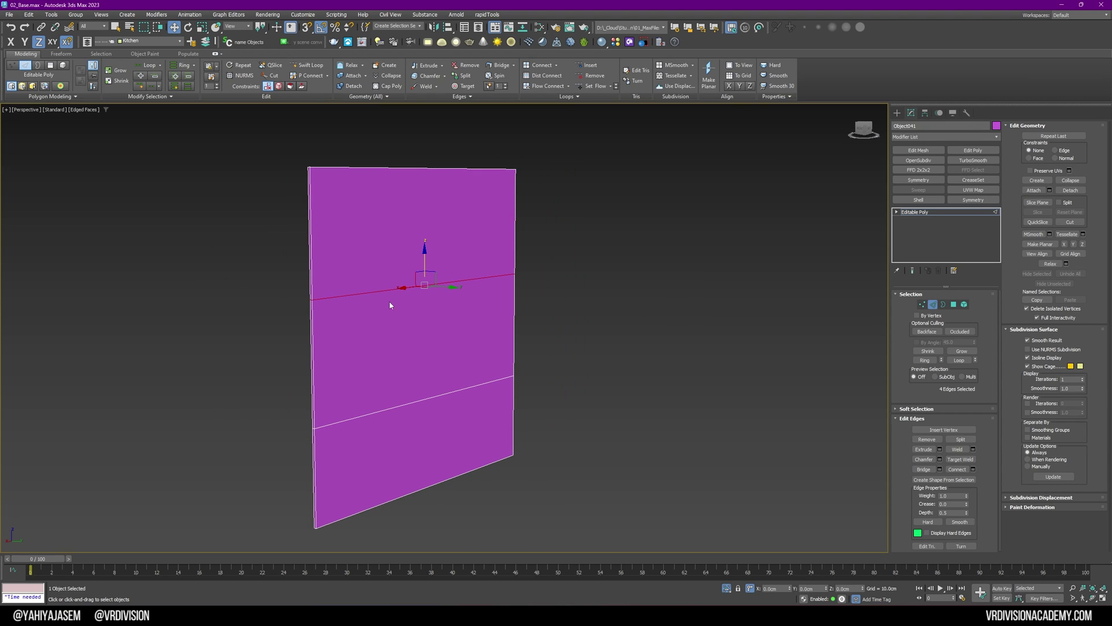
pyautogui.hotkey('ctrl', 'z')
pyautogui.click(960, 471)
pyautogui.keyDown('alt'); pyautogui.moveTo(427, 306); pyautogui.dragTo(389, 305, button='middle'); pyautogui.keyUp('alt')
# Step: Connect the panel's horizontal edges, including its upper and lower rims, with 3 vertical segments to divide it into four doors
pyautogui.moveTo(415, 423); pyautogui.dragTo(423, 516)
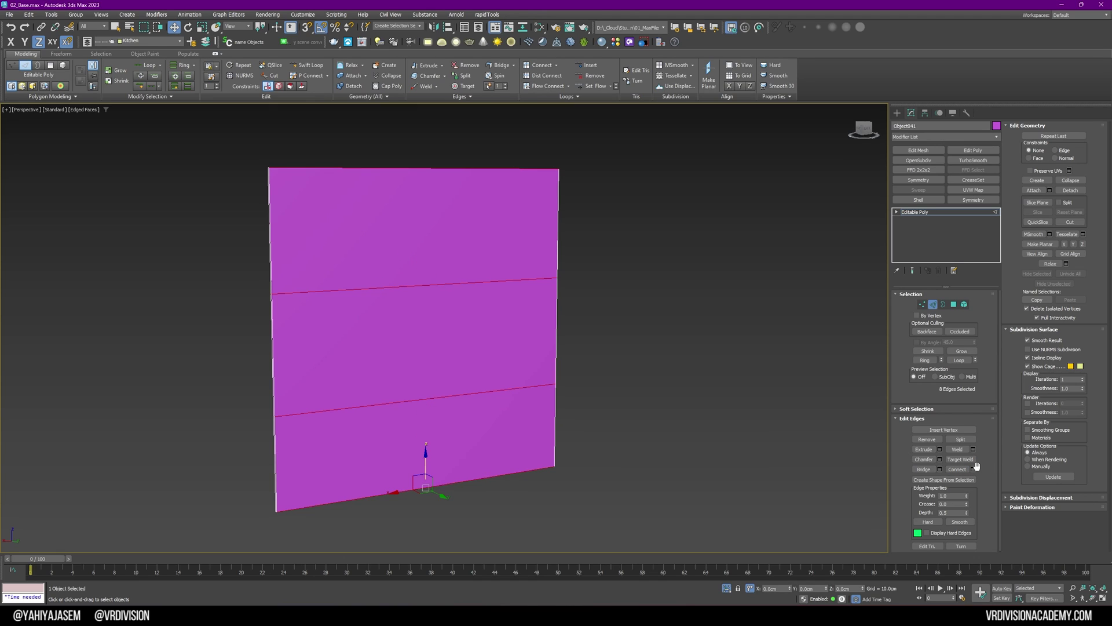
pyautogui.moveTo(389, 361); pyautogui.dragTo(389, 360)
pyautogui.scroll(-1, 387, 437)
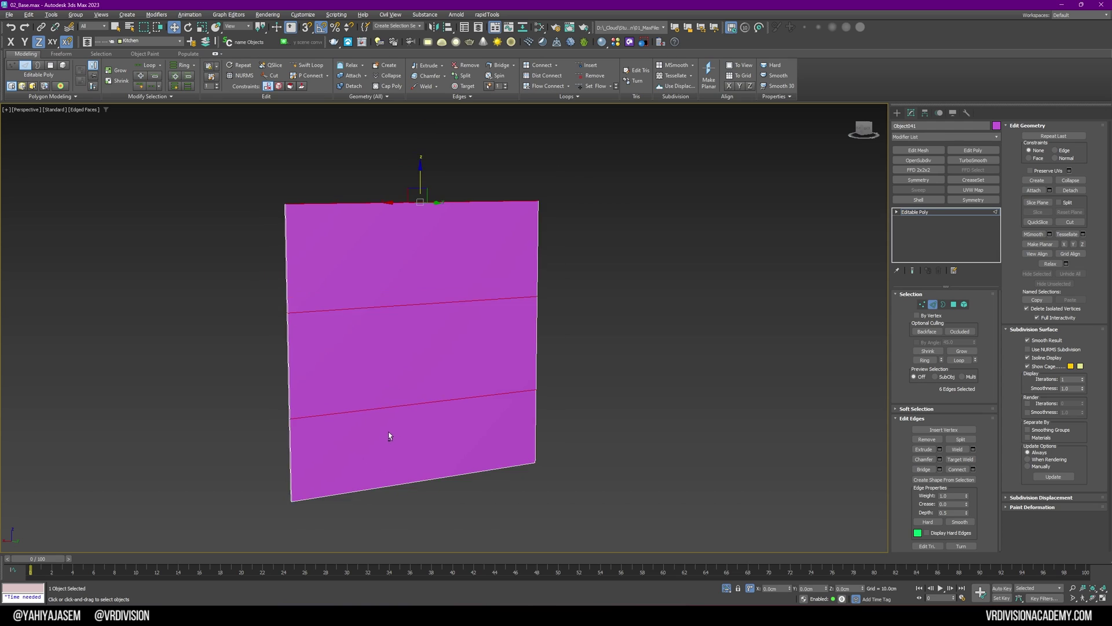
pyautogui.click(973, 470)
pyautogui.scroll(2, 384, 416)
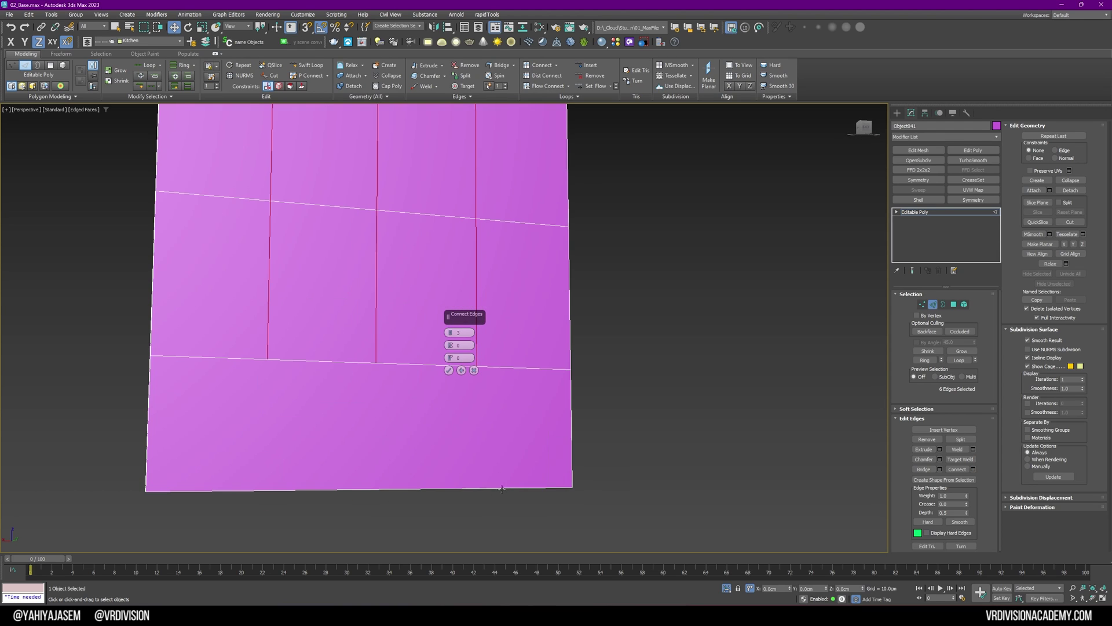
pyautogui.keyDown('alt'); pyautogui.moveTo(484, 442); pyautogui.dragTo(435, 423, button='middle'); pyautogui.keyUp('alt')
pyautogui.keyDown('ctrl'); pyautogui.moveTo(407, 362); pyautogui.dragTo(418, 389); pyautogui.keyUp('ctrl')
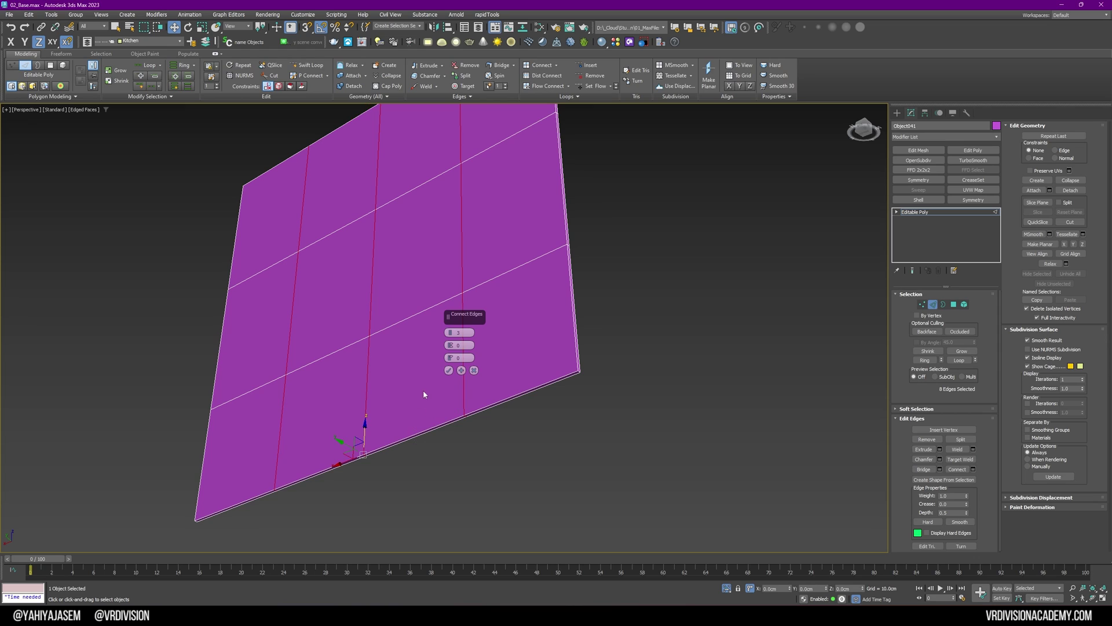
pyautogui.scroll(-2, 425, 392)
pyautogui.keyDown('alt'); pyautogui.moveTo(414, 335); pyautogui.dragTo(427, 376, button='middle'); pyautogui.keyUp('alt')
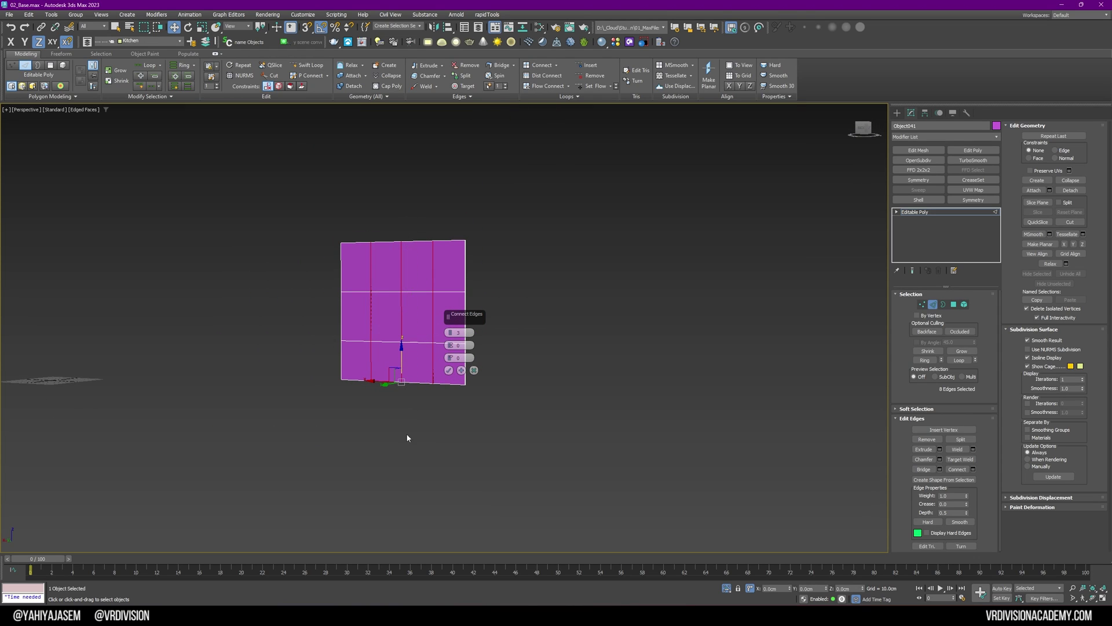
pyautogui.scroll(2, 413, 266)
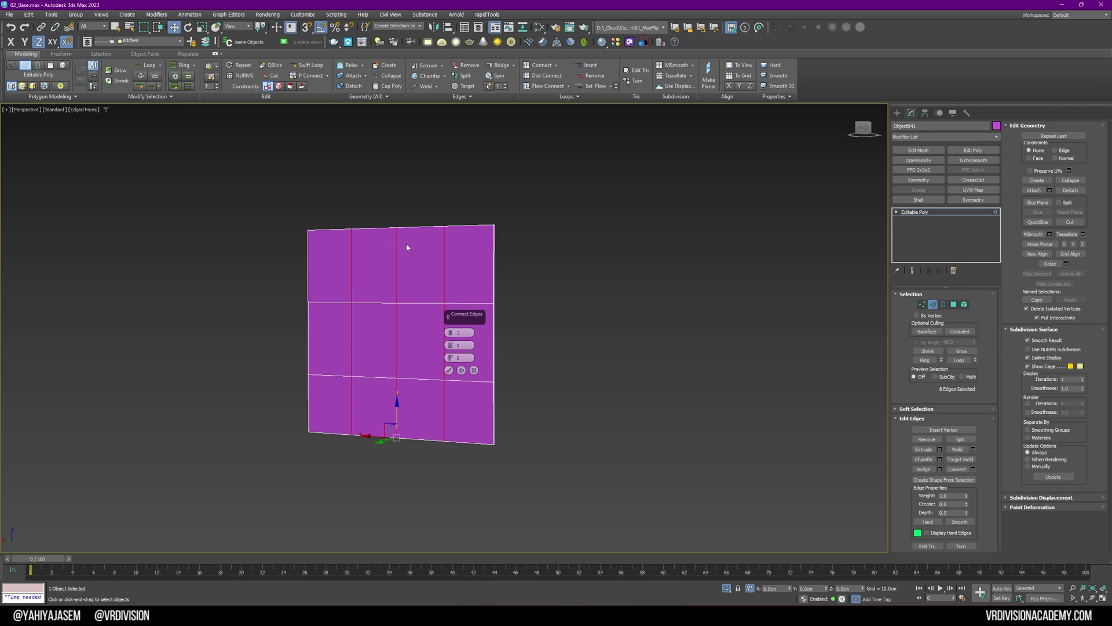
pyautogui.scroll(3, 375, 322)
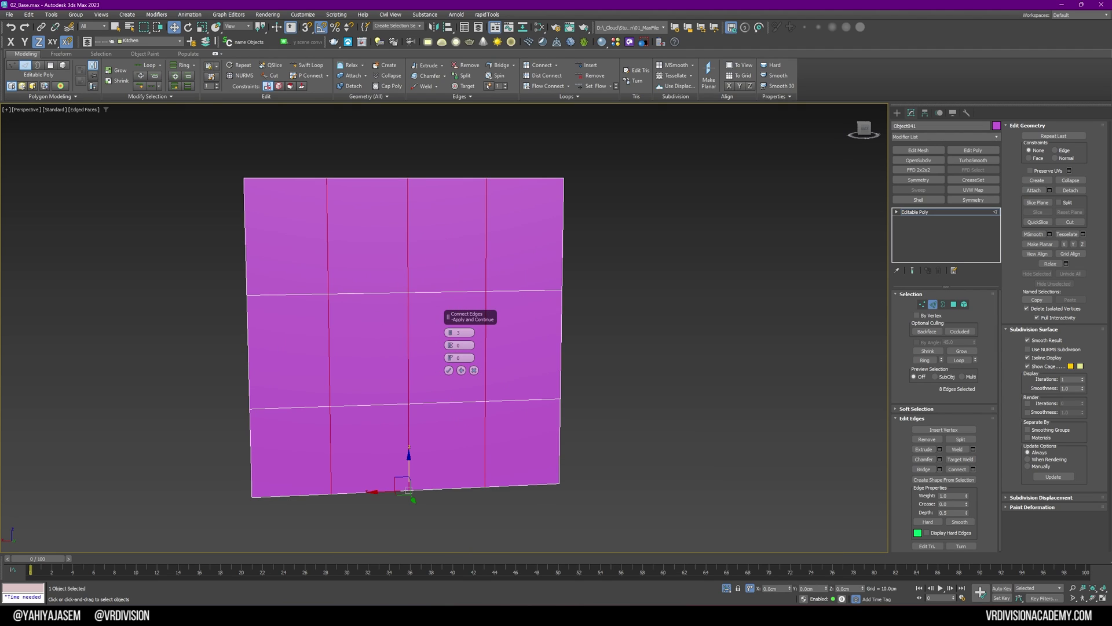
pyautogui.click(449, 370)
# Step: Leave isolation and snap the light blue slab's side polygon along X to the nearest vertical division of the cabinet front
pyautogui.click(726, 588)
pyautogui.keyDown('alt'); pyautogui.moveTo(570, 399); pyautogui.dragTo(643, 492, button='middle'); pyautogui.keyUp('alt')
pyautogui.click(923, 212)
pyautogui.click(544, 328)
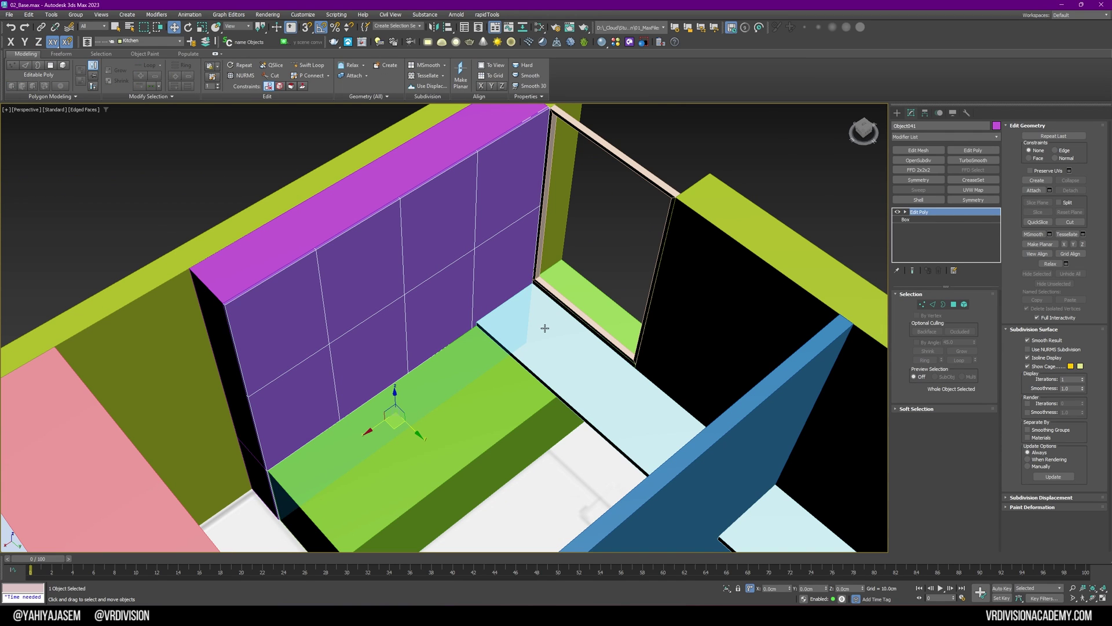
pyautogui.click(515, 339)
pyautogui.press('4')
pyautogui.click(499, 348)
pyautogui.press('s')
pyautogui.moveTo(566, 435); pyautogui.dragTo(477, 328)
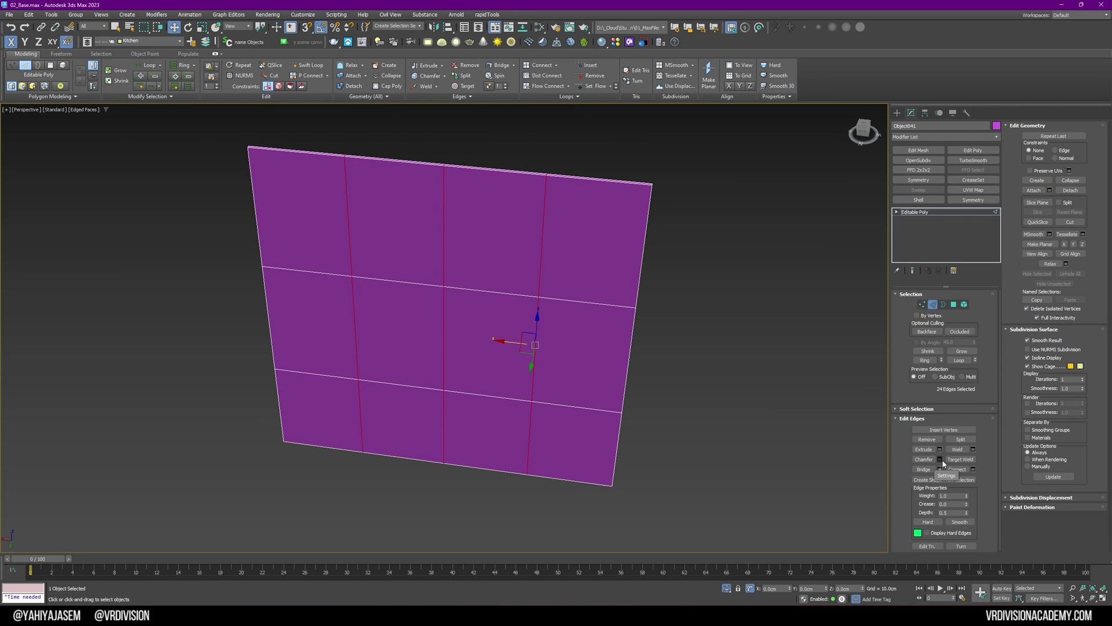
# Step: Chamfer the front panel's three vertical division loops by 0.25 cm
pyautogui.click(727, 589)
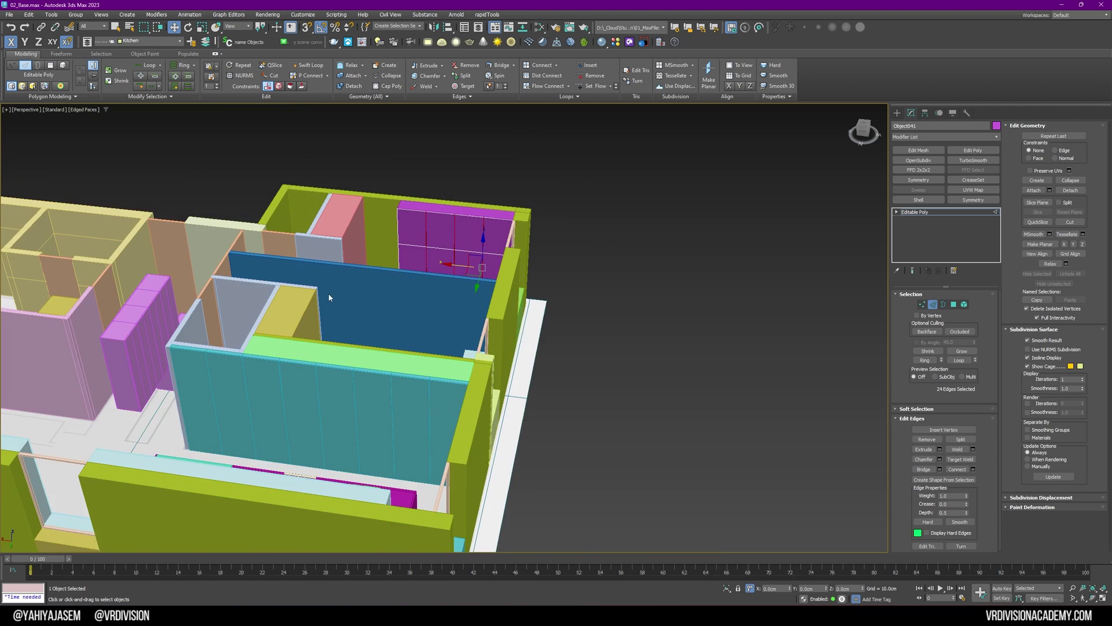
pyautogui.scroll(5, 420, 293)
pyautogui.scroll(2, 411, 274)
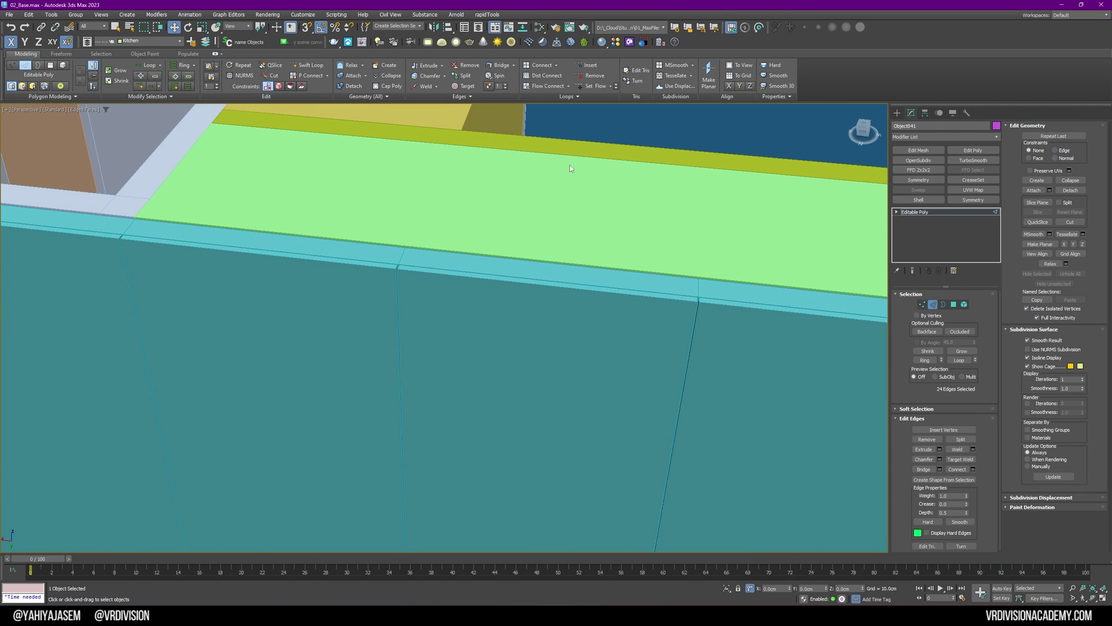
pyautogui.press('z')
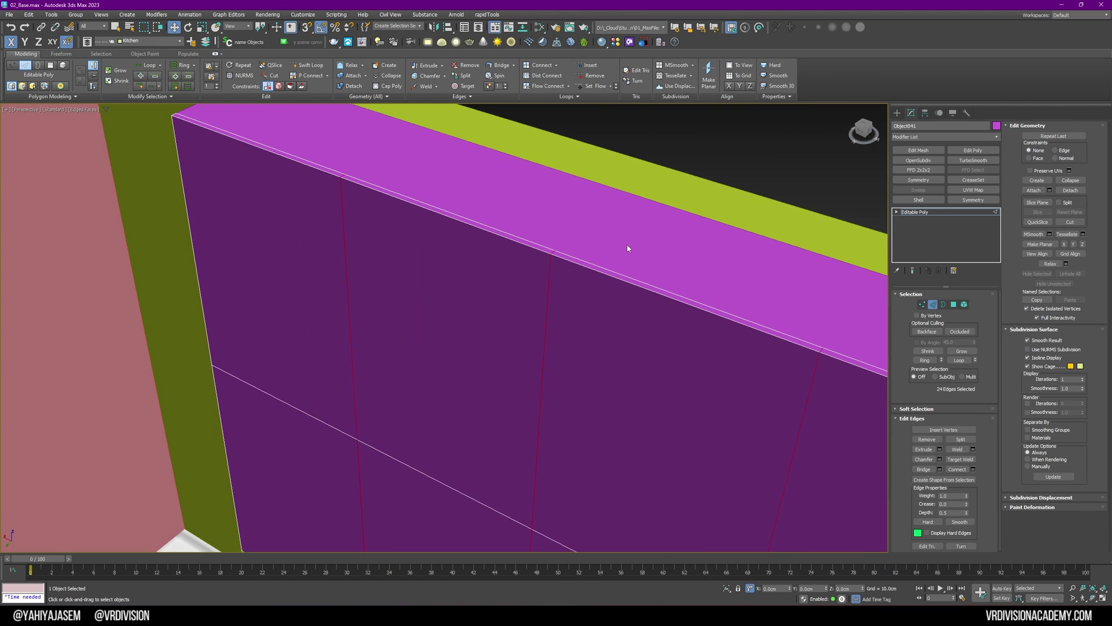
pyautogui.keyDown('alt'); pyautogui.moveTo(520, 401); pyautogui.dragTo(538, 391, button='middle'); pyautogui.keyUp('alt')
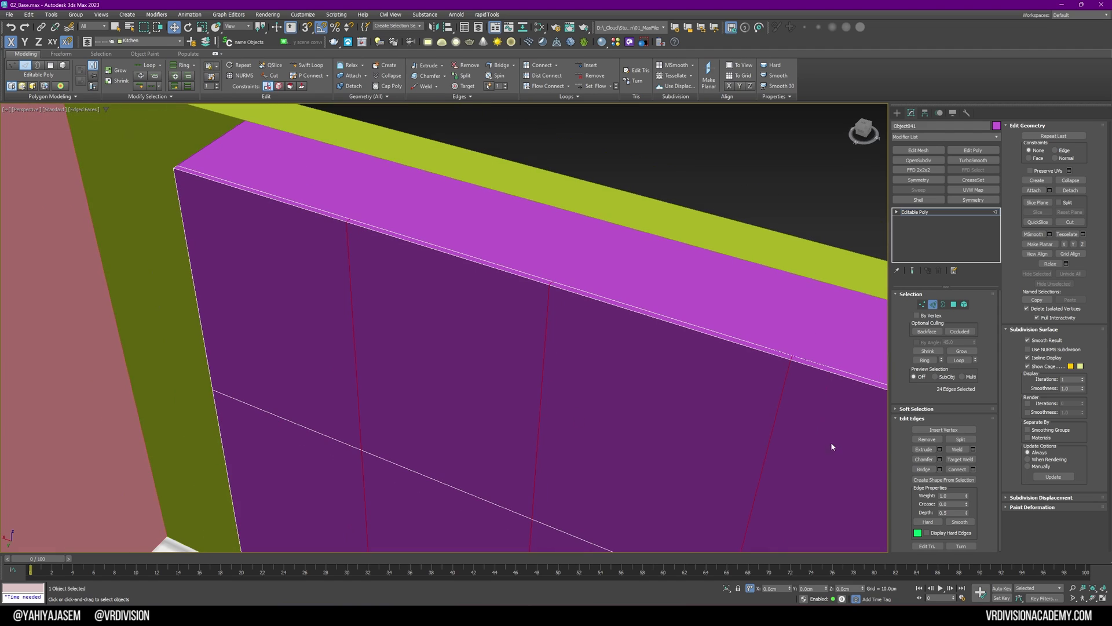
pyautogui.click(939, 459)
pyautogui.write('.25')
pyautogui.press('Return')
pyautogui.scroll(4, 555, 268)
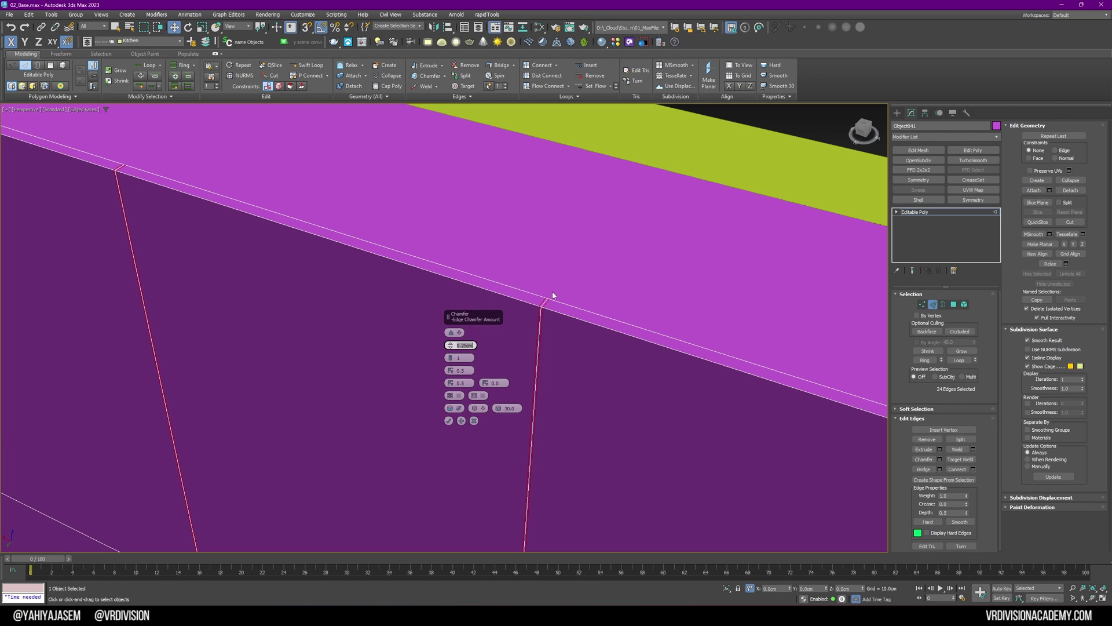
pyautogui.scroll(3, 522, 361)
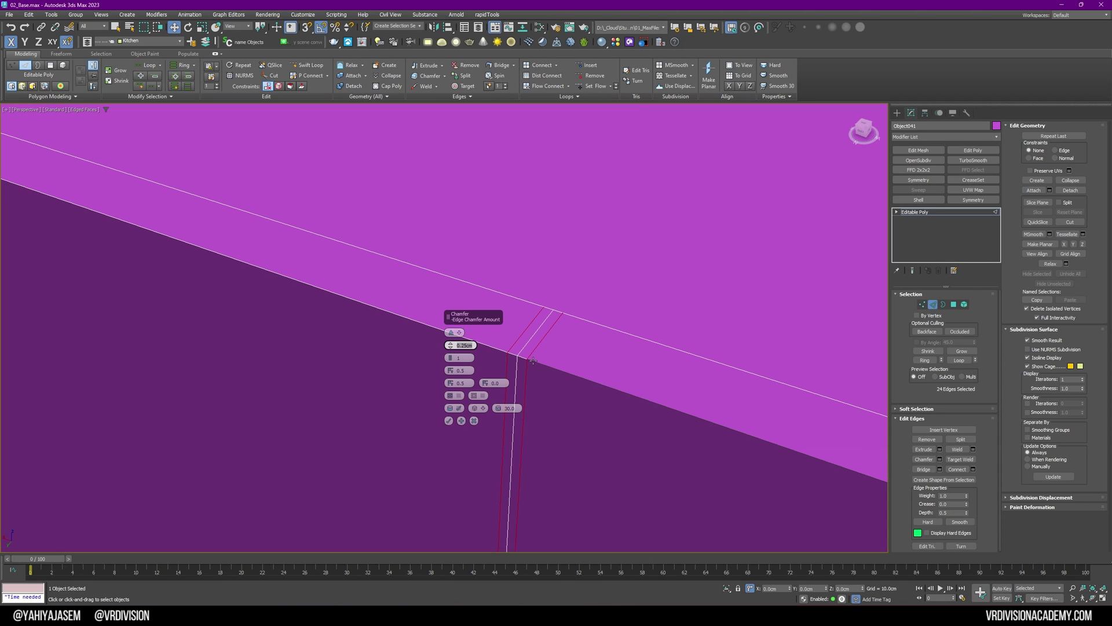
pyautogui.click(448, 421)
# Step: Measure the chamfer's width at the panel's upper edge with a snapped Tape helper
pyautogui.hotkey('shift', 't')
pyautogui.press('s')
pyautogui.moveTo(507, 353); pyautogui.dragTo(525, 362)
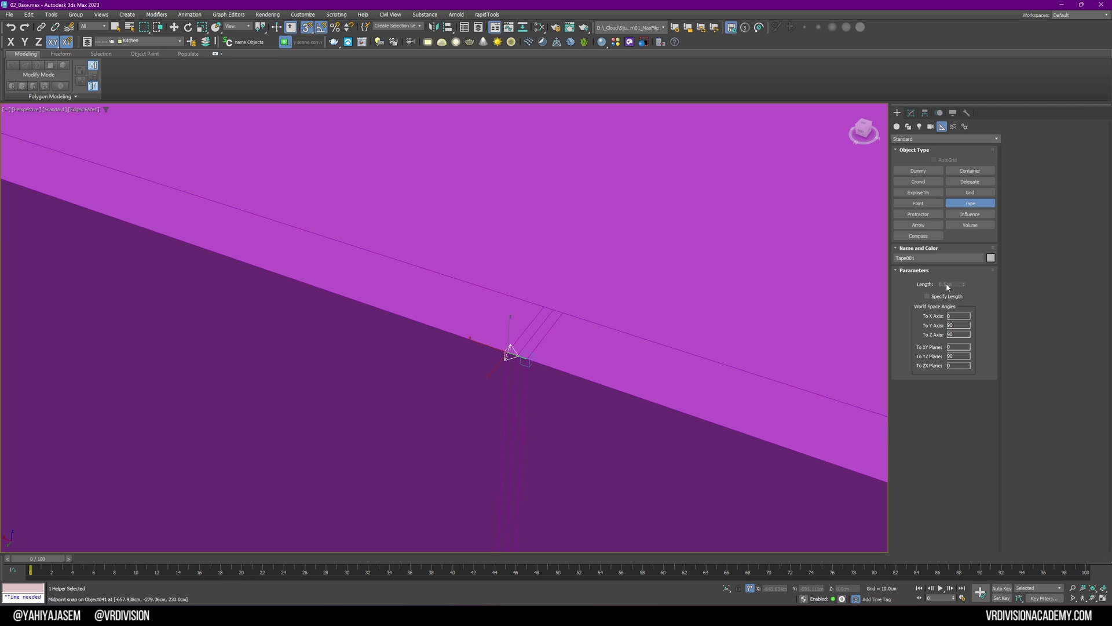
pyautogui.rightClick(507, 354)
pyautogui.click(507, 358)
pyautogui.scroll(-3, 508, 359)
pyautogui.press('s')
pyautogui.scroll(-4, 597, 313)
# Step: Isolate the panel and apply an open 0.25 cm chamfer to the three vertical loops to cut gaps between the doors
pyautogui.press('2')
pyautogui.press('2')
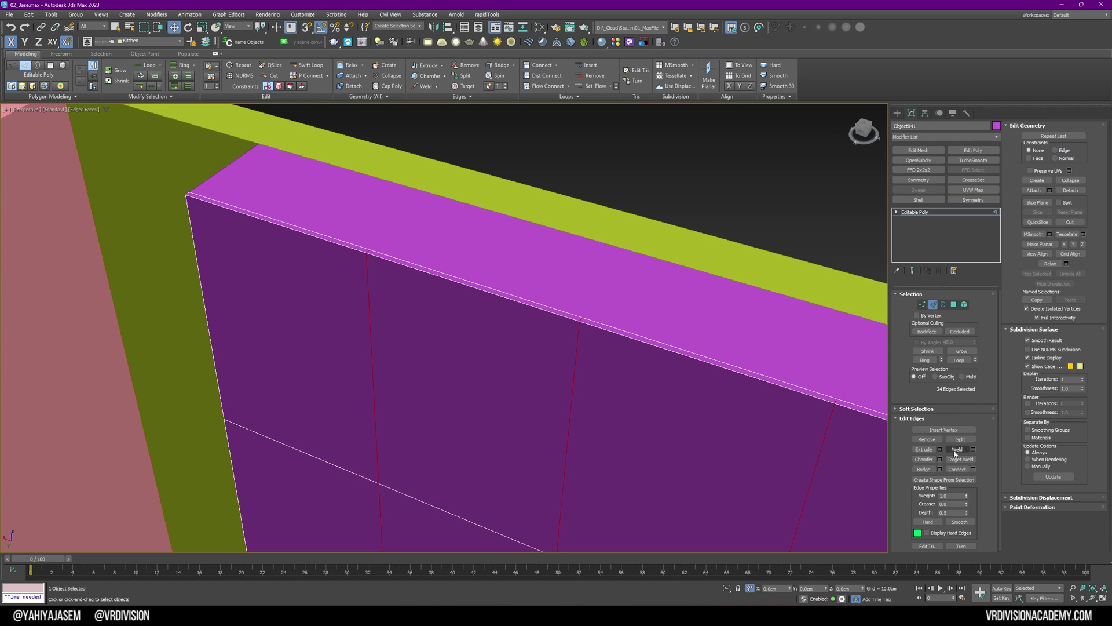
pyautogui.click(940, 459)
pyautogui.scroll(5, 562, 333)
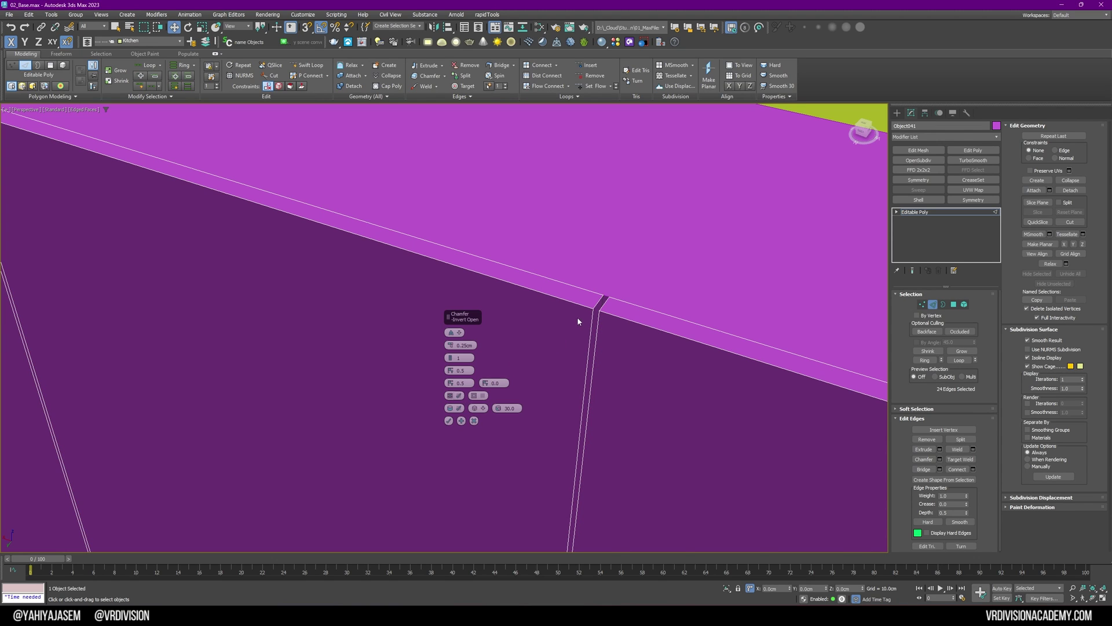
pyautogui.scroll(-5, 594, 292)
pyautogui.hotkey('alt', 'q')
pyautogui.scroll(4, 562, 151)
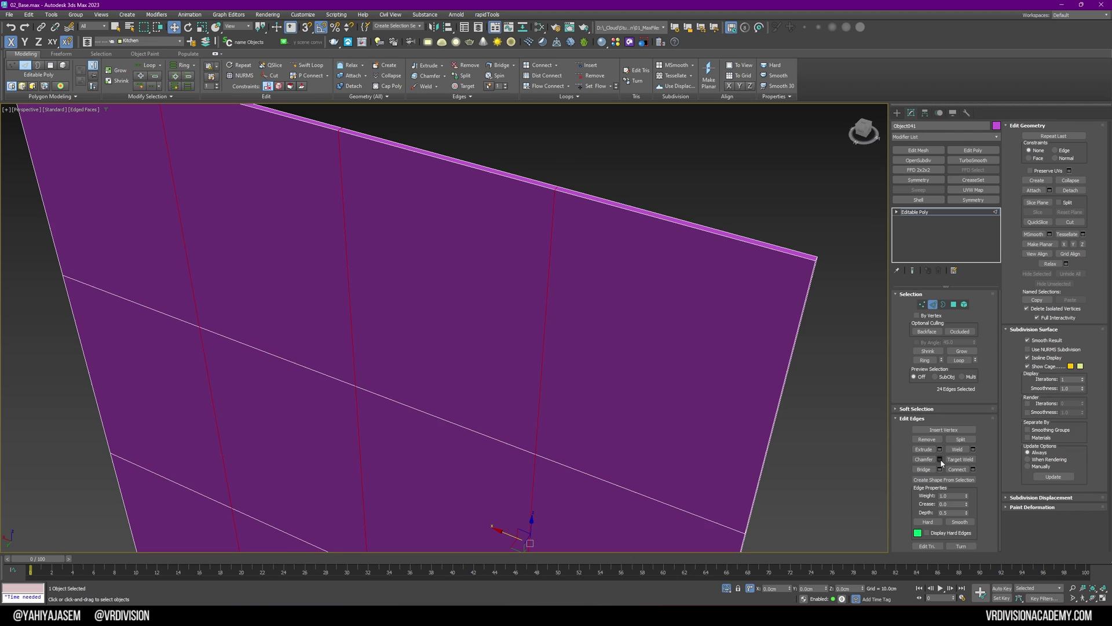
pyautogui.hotkey('ctrl', 'shift', 'c')
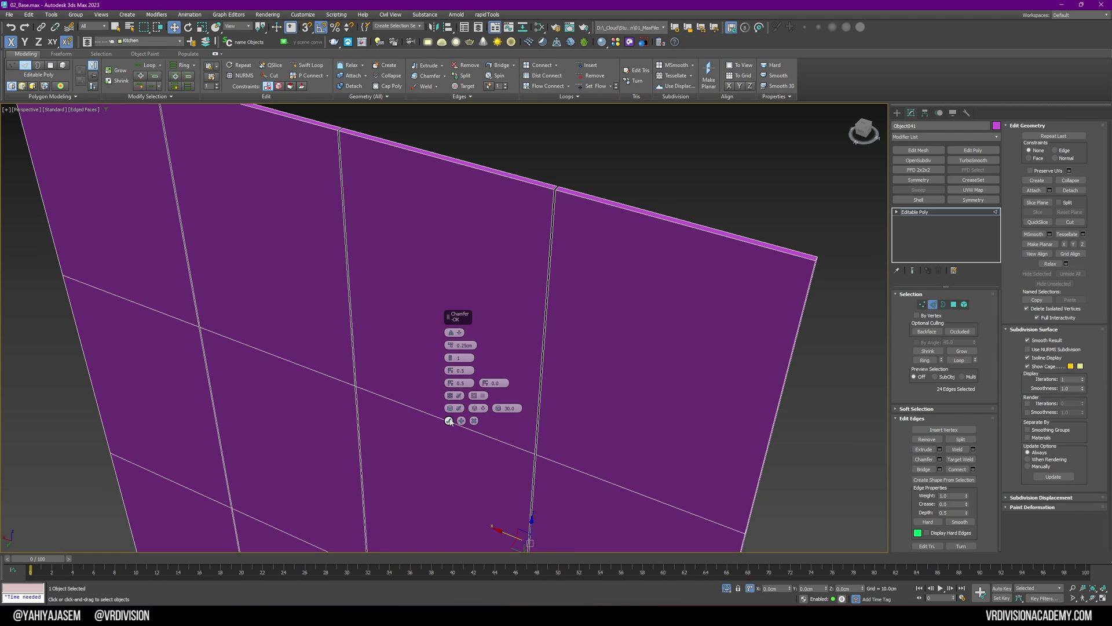
pyautogui.click(450, 420)
# Step: Select the open borders around one of the vertical door gaps
pyautogui.keyDown('alt'); pyautogui.moveTo(467, 394); pyautogui.dragTo(554, 322, button='middle'); pyautogui.keyUp('alt')
pyautogui.scroll(-1, 575, 223)
pyautogui.moveTo(574, 223); pyautogui.dragTo(554, 292, button='middle')
pyautogui.press('3')
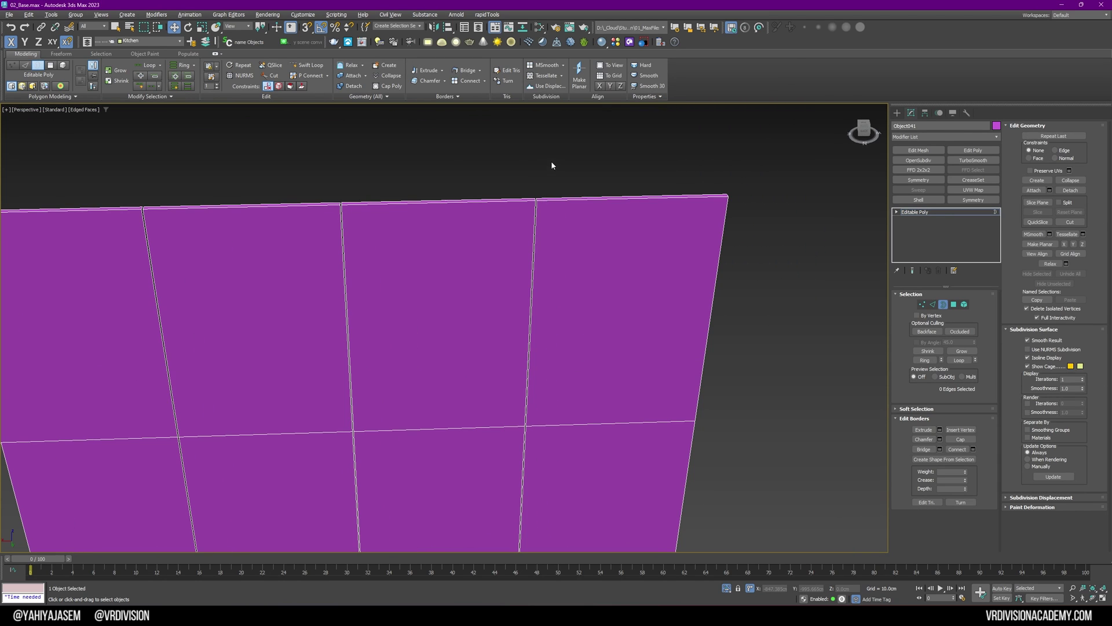
pyautogui.moveTo(505, 244); pyautogui.dragTo(503, 246)
pyautogui.keyDown('alt'); pyautogui.moveTo(536, 240); pyautogui.dragTo(515, 256, button='middle'); pyautogui.keyUp('alt')
pyautogui.scroll(5, 537, 201)
pyautogui.scroll(-1, 490, 203)
pyautogui.press('t')
pyautogui.press('z')
pyautogui.keyDown('alt'); pyautogui.moveTo(490, 206); pyautogui.dragTo(537, 156, button='middle'); pyautogui.keyUp('alt')
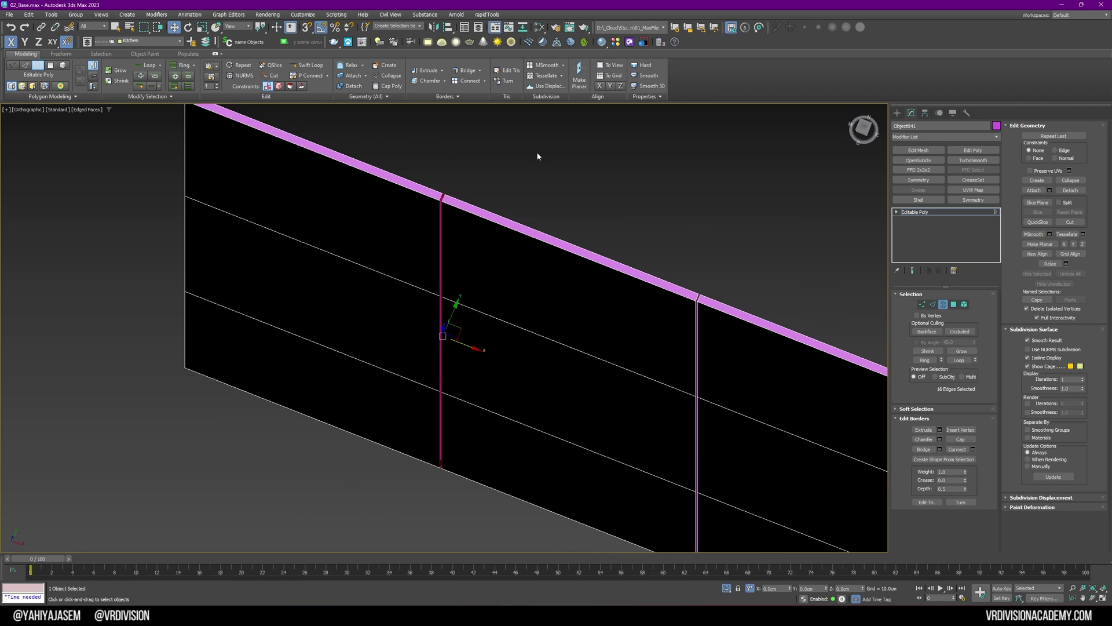
# Step: Cap the open borders of the door gaps with rapidQCap from rapidTools
pyautogui.click(486, 15)
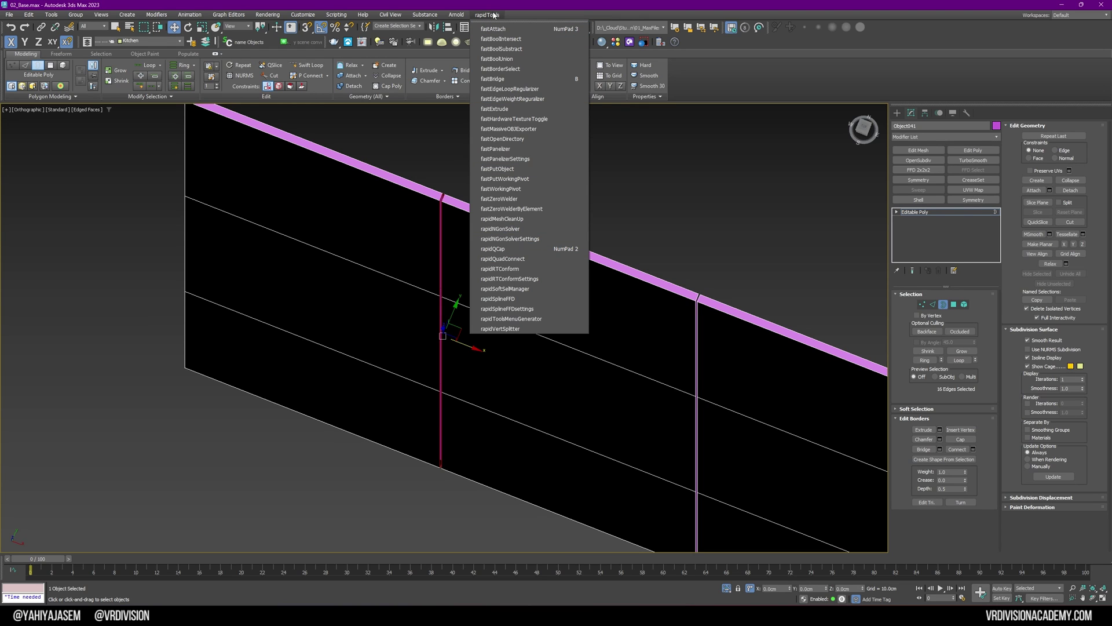
pyautogui.keyDown('alt'); pyautogui.moveTo(407, 173); pyautogui.dragTo(462, 180, button='middle'); pyautogui.keyUp('alt')
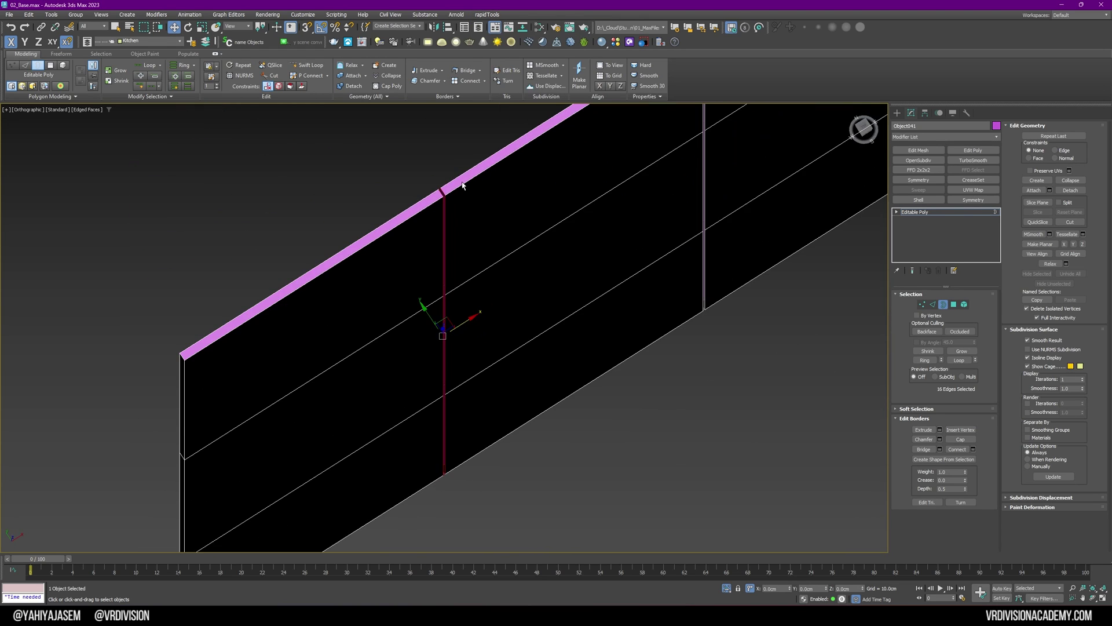
pyautogui.scroll(2, 465, 178)
pyautogui.click(491, 15)
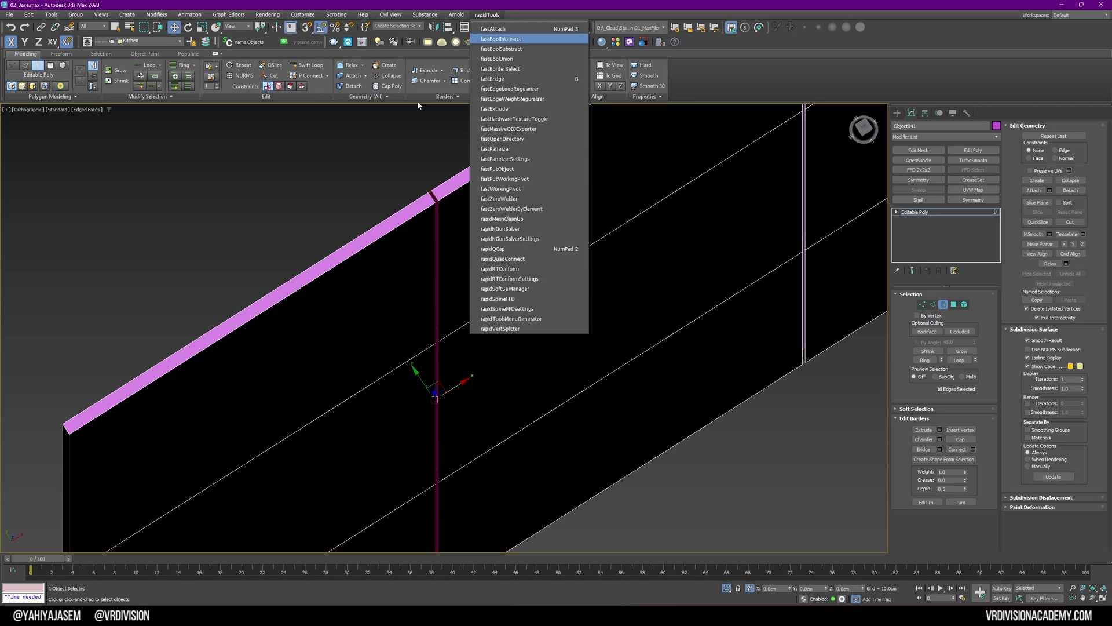
pyautogui.click(491, 14)
pyautogui.click(467, 184)
pyautogui.hotkey('ctrl', 'z')
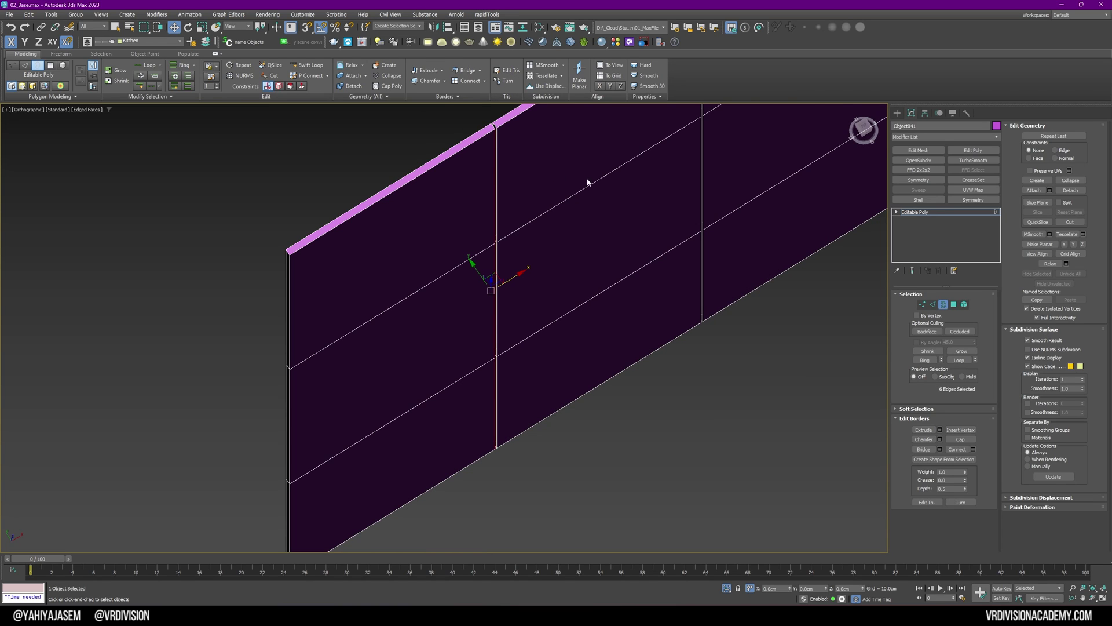
pyautogui.scroll(-3, 660, 129)
pyautogui.moveTo(660, 129); pyautogui.dragTo(442, 339, button='middle')
pyautogui.scroll(2, 441, 339)
pyautogui.press('F3')
pyautogui.doubleClick(466, 265)
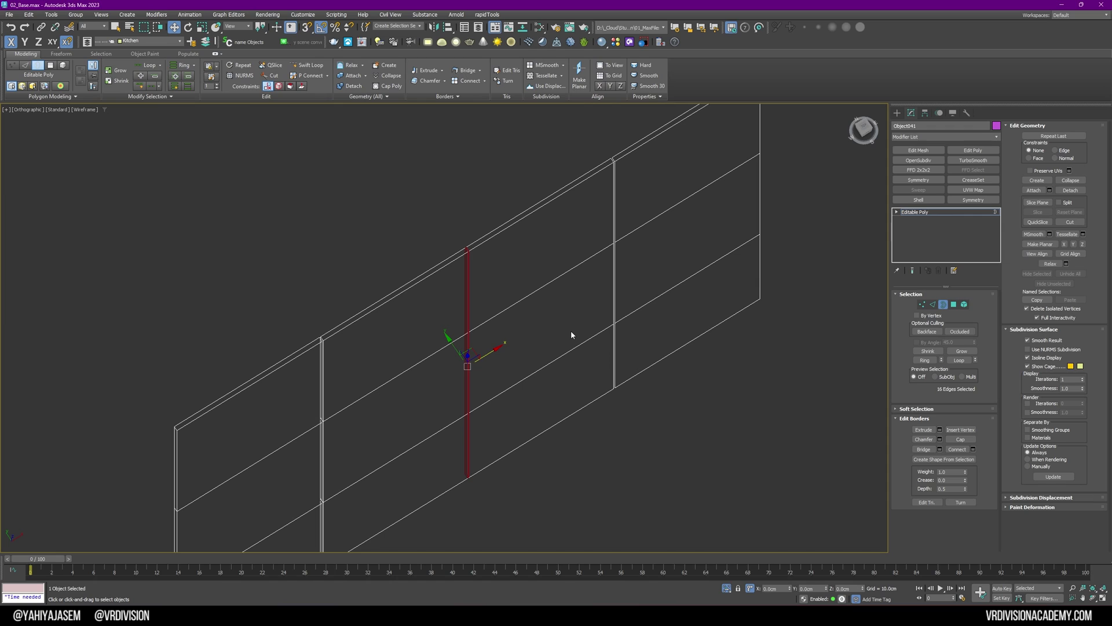
pyautogui.moveTo(626, 170); pyautogui.dragTo(644, 214)
pyautogui.click(644, 213)
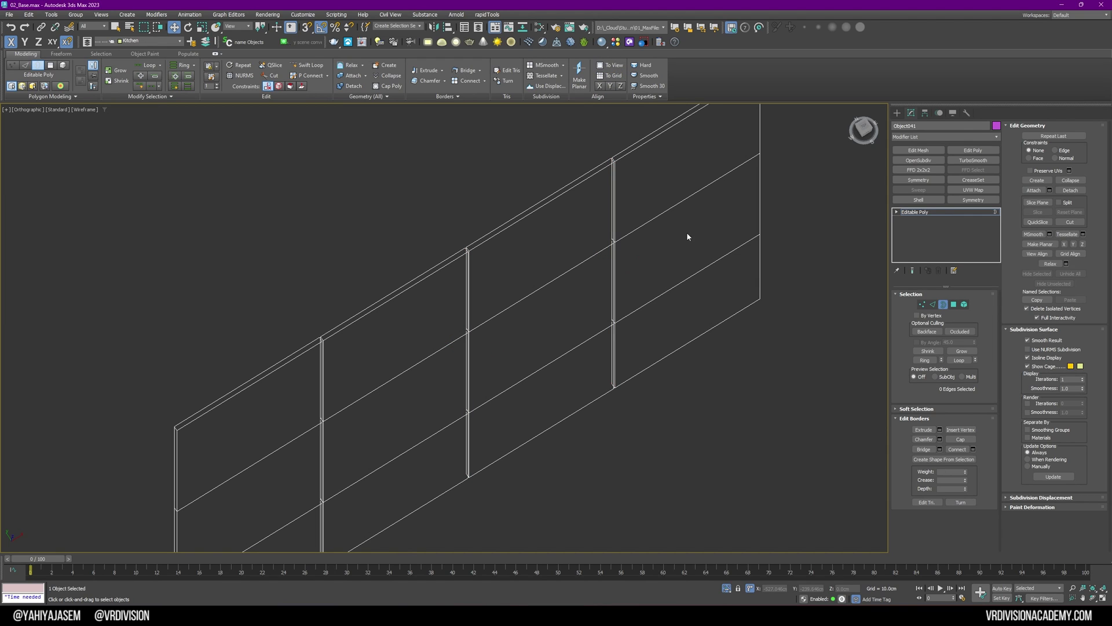
# Step: Select the end door as an element and try moving it along Y to check that it is a separate piece
pyautogui.click(964, 304)
pyautogui.click(687, 226)
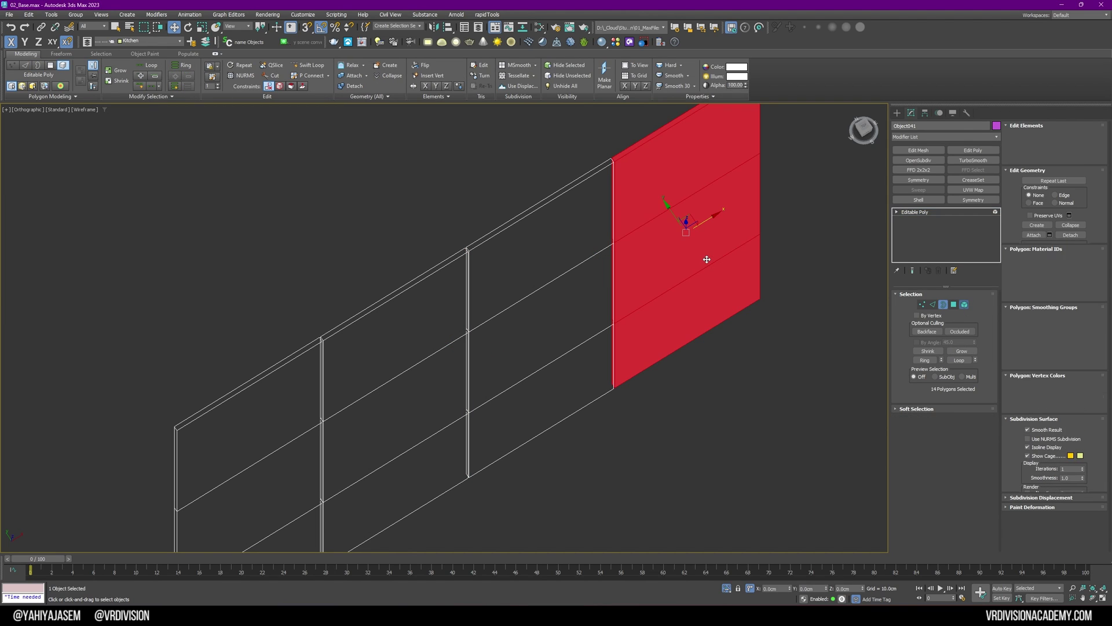
pyautogui.press('F3')
pyautogui.moveTo(668, 206); pyautogui.dragTo(693, 290)
pyautogui.keyDown('alt'); pyautogui.moveTo(693, 290); pyautogui.dragTo(713, 259, button='middle'); pyautogui.keyUp('alt')
pyautogui.moveTo(683, 304); pyautogui.dragTo(513, 246)
pyautogui.moveTo(521, 252)
pyautogui.keyDown('alt'); pyautogui.mouseDown(button='middle')
pyautogui.moveTo(629, 337)
pyautogui.moveTo(685, 340)
pyautogui.moveTo(657, 330)
pyautogui.mouseUp(button='middle'); pyautogui.keyUp('alt')
# Step: Select the upper horizontal edges across all four doors and extend the selection to the full loop
pyautogui.scroll(-2, 685, 339)
pyautogui.press('2')
pyautogui.press('F3')
pyautogui.moveTo(731, 252); pyautogui.dragTo(724, 296)
pyautogui.keyDown('ctrl'); pyautogui.moveTo(616, 251); pyautogui.dragTo(623, 298); pyautogui.keyUp('ctrl')
pyautogui.keyDown('ctrl'); pyautogui.moveTo(560, 241); pyautogui.dragTo(549, 284); pyautogui.keyUp('ctrl')
pyautogui.keyDown('ctrl'); pyautogui.click(460, 284); pyautogui.keyUp('ctrl')
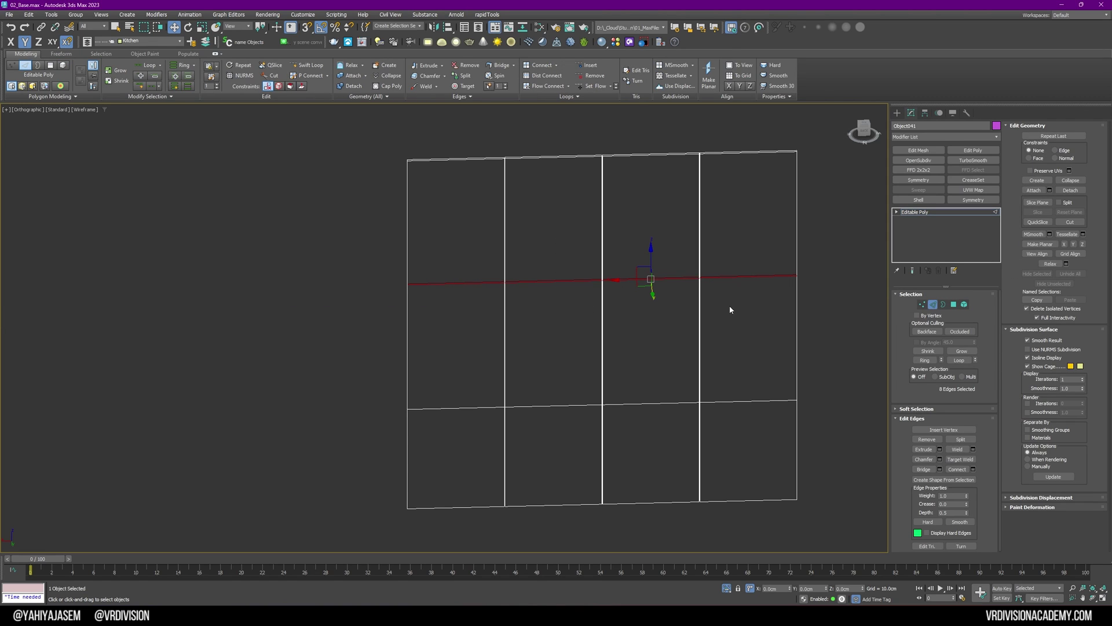
pyautogui.keyDown('alt'); pyautogui.moveTo(670, 309); pyautogui.dragTo(767, 455, button='middle'); pyautogui.keyUp('alt')
pyautogui.click(958, 360)
pyautogui.keyDown('alt'); pyautogui.moveTo(417, 319); pyautogui.dragTo(422, 323, button='middle'); pyautogui.keyUp('alt')
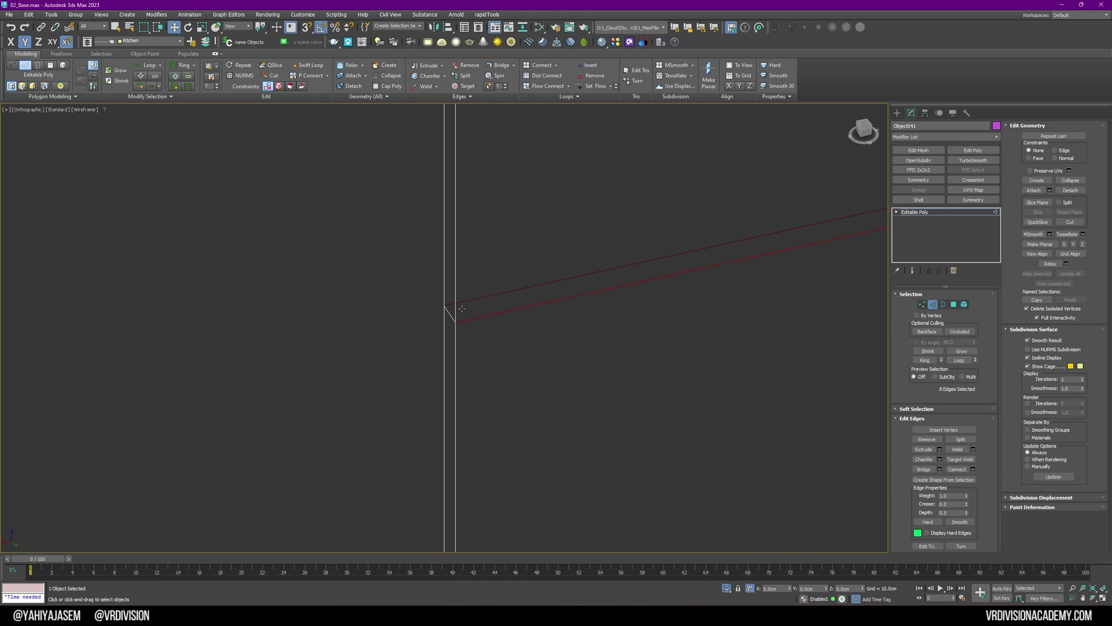
# Step: Limit the edge selection to the upper horizontal loop and chamfer it to cut a gap across the doors
pyautogui.press('f')
pyautogui.moveTo(389, 341); pyautogui.dragTo(389, 341)
pyautogui.keyDown('alt'); pyautogui.moveTo(390, 341); pyautogui.dragTo(767, 356); pyautogui.keyUp('alt')
pyautogui.keyDown('alt'); pyautogui.moveTo(755, 297); pyautogui.dragTo(183, 145); pyautogui.keyUp('alt')
pyautogui.keyDown('alt'); pyautogui.moveTo(638, 264); pyautogui.dragTo(673, 284, button='middle'); pyautogui.keyUp('alt')
pyautogui.scroll(5, 457, 347)
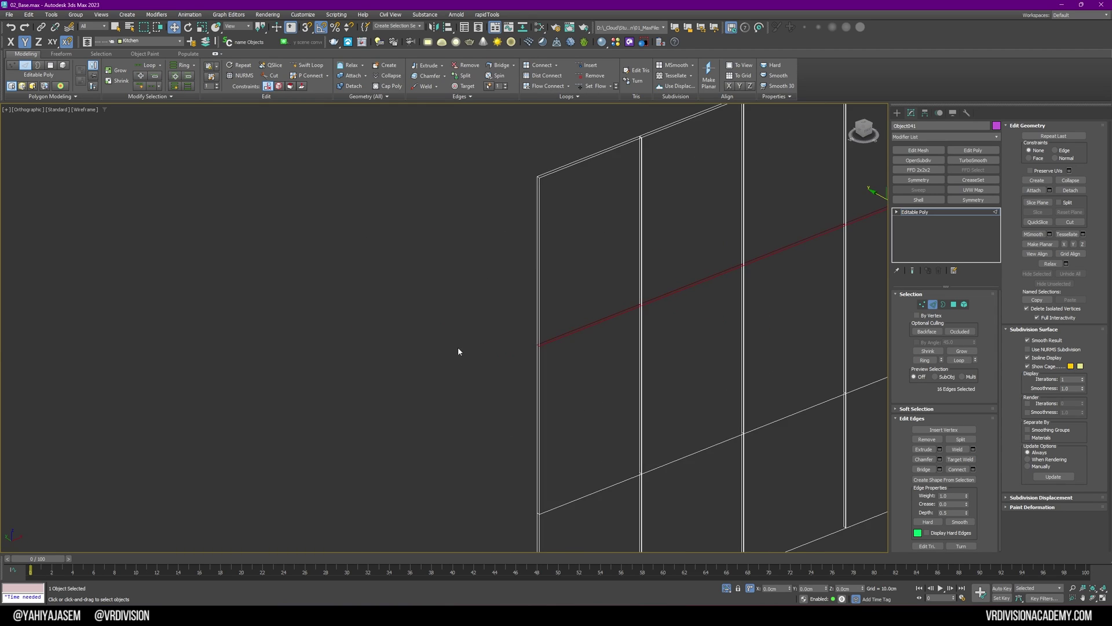
pyautogui.press('F3')
pyautogui.click(941, 459)
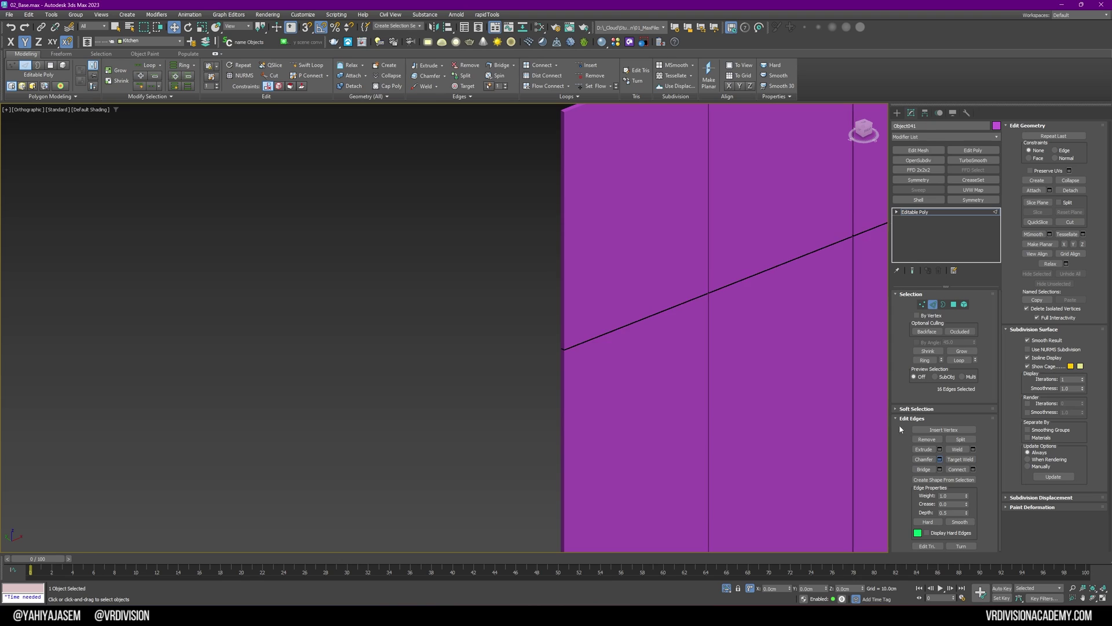
pyautogui.scroll(2, 834, 298)
pyautogui.click(448, 420)
# Step: Select the open borders along the upper horizontal gap
pyautogui.scroll(-6, 419, 349)
pyautogui.keyDown('alt'); pyautogui.moveTo(608, 256); pyautogui.dragTo(590, 245, button='middle'); pyautogui.keyUp('alt')
pyautogui.press('3')
pyautogui.moveTo(641, 224); pyautogui.dragTo(273, 326)
pyautogui.keyDown('alt'); pyautogui.moveTo(273, 326); pyautogui.dragTo(273, 308, button='middle'); pyautogui.keyUp('alt')
pyautogui.scroll(4, 295, 235)
pyautogui.scroll(3, 388, 218)
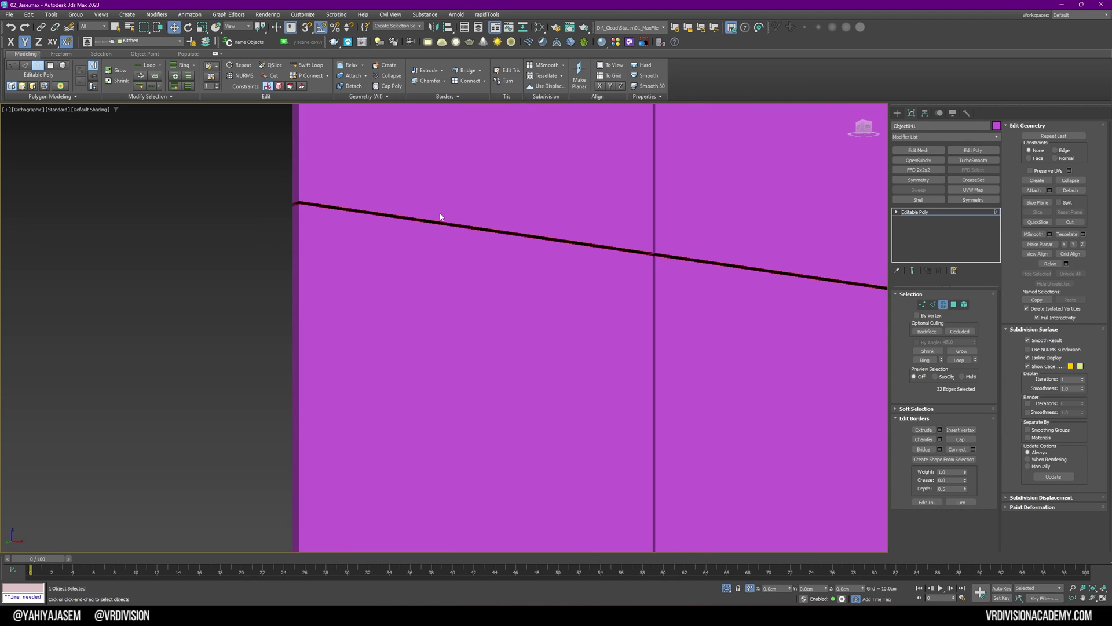
# Step: Inspect the upper horizontal gap up close and select a face beside it to check the door edges
pyautogui.moveTo(440, 214); pyautogui.dragTo(432, 212, button='middle')
pyautogui.press('F3')
pyautogui.press('F3')
pyautogui.moveTo(532, 216); pyautogui.dragTo(512, 294)
pyautogui.scroll(4, 353, 212)
pyautogui.press('4')
pyautogui.click(249, 206)
pyautogui.scroll(-6, 319, 217)
pyautogui.scroll(-4, 662, 323)
# Step: Select the lower horizontal edges across all four doors
pyautogui.press('F3')
pyautogui.press('2')
pyautogui.keyDown('alt'); pyautogui.moveTo(561, 236); pyautogui.dragTo(451, 358, button='middle'); pyautogui.keyUp('alt')
pyautogui.press('F3')
pyautogui.press('F3')
pyautogui.moveTo(408, 331); pyautogui.dragTo(418, 366)
pyautogui.keyDown('ctrl'); pyautogui.click(484, 331); pyautogui.keyUp('ctrl')
pyautogui.keyDown('ctrl'); pyautogui.click(565, 309); pyautogui.keyUp('ctrl')
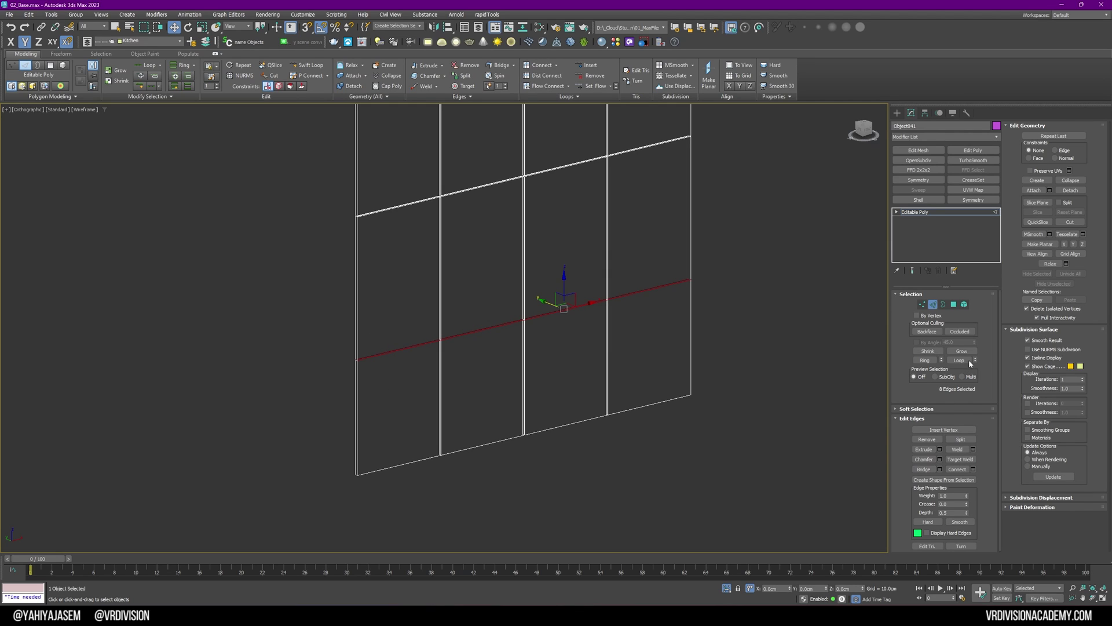
# Step: Chamfer the lower horizontal loop to cut a second gap across the doors and select its open borders
pyautogui.click(939, 459)
pyautogui.scroll(5, 556, 318)
pyautogui.press('F3')
pyautogui.click(449, 420)
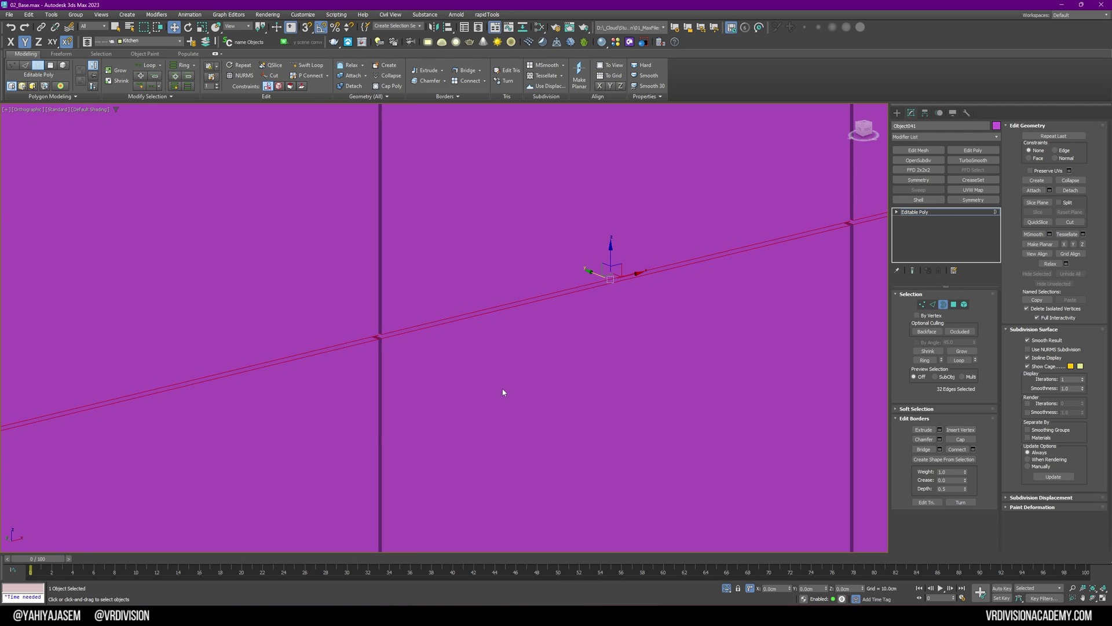
pyautogui.scroll(-8, 503, 393)
pyautogui.keyDown('alt'); pyautogui.moveTo(670, 290); pyautogui.dragTo(748, 274, button='middle'); pyautogui.keyUp('alt')
pyautogui.press('3')
# Step: Select the panel vertices around the horizontal gaps and offset them 10 cm along Z
pyautogui.press('1')
pyautogui.moveTo(778, 180); pyautogui.dragTo(293, 422)
pyautogui.hotkey('alt', 'q')
pyautogui.keyDown('alt'); pyautogui.moveTo(511, 280); pyautogui.dragTo(742, 254, button='middle'); pyautogui.keyUp('alt')
pyautogui.scroll(10, 318, 442)
pyautogui.moveTo(370, 469); pyautogui.dragTo(413, 331, button='middle')
pyautogui.press('F3')
pyautogui.press('F3')
pyautogui.press('F4')
pyautogui.scroll(-10, 437, 302)
pyautogui.keyDown('alt'); pyautogui.moveTo(343, 375); pyautogui.dragTo(384, 342, button='middle'); pyautogui.keyUp('alt')
pyautogui.hotkey('alt', 'q')
pyautogui.click(843, 588)
pyautogui.write('10')
pyautogui.press('Return')
pyautogui.click(909, 213)
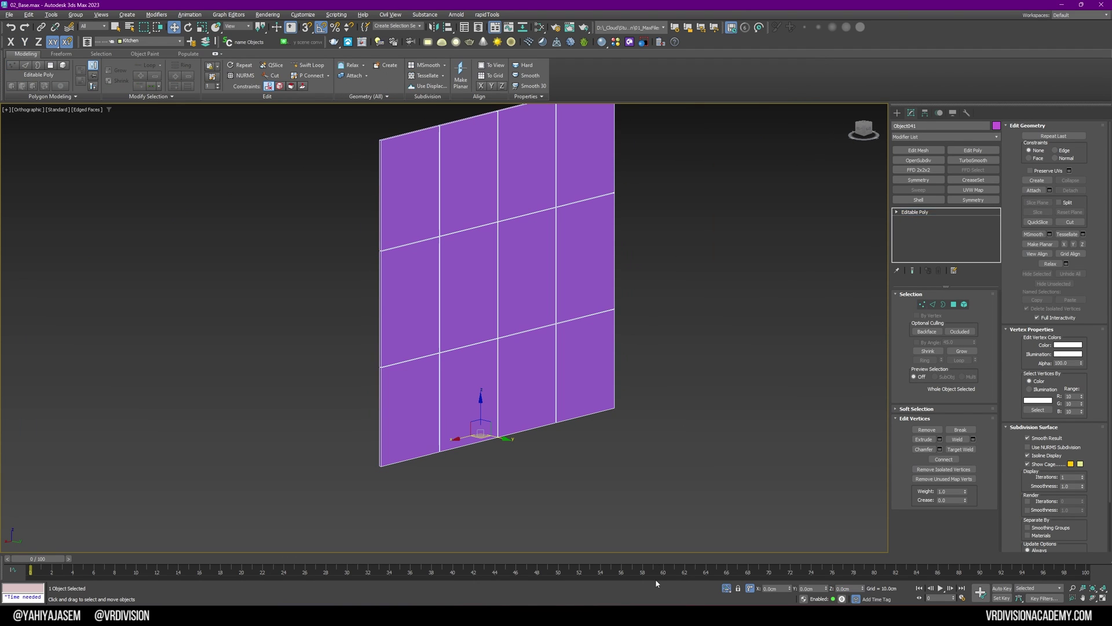
# Step: Bring back the whole apartment and isolate the pink tall cabinet in the same bedroom area
pyautogui.click(727, 588)
pyautogui.scroll(10, 400, 342)
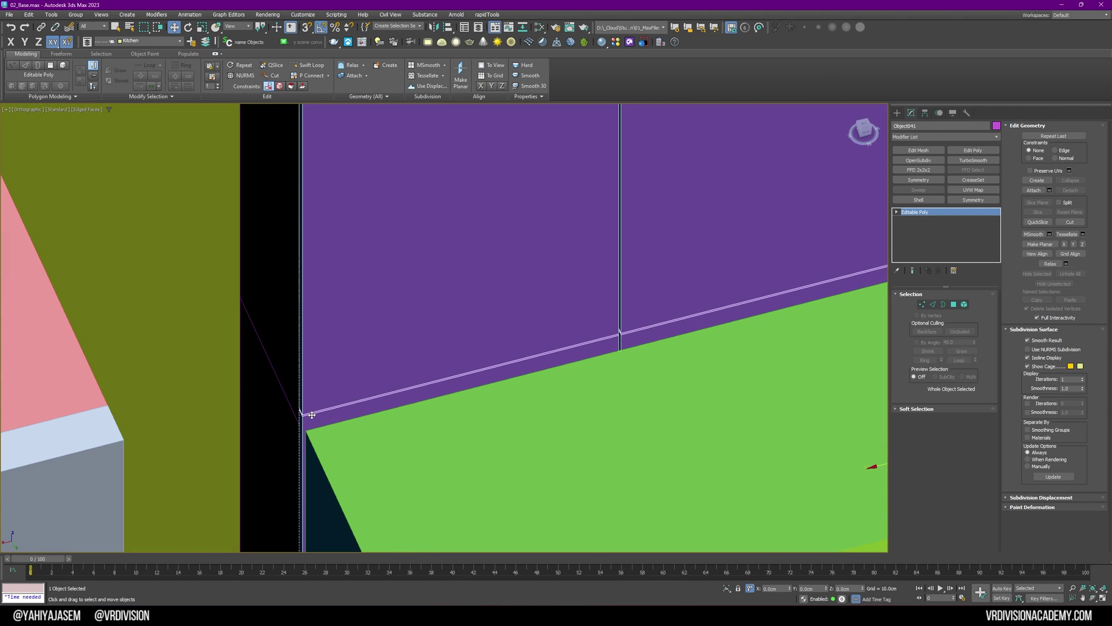
pyautogui.scroll(-5, 510, 385)
pyautogui.keyDown('alt'); pyautogui.moveTo(519, 419); pyautogui.dragTo(504, 404, button='middle'); pyautogui.keyUp('alt')
pyautogui.scroll(-2, 504, 404)
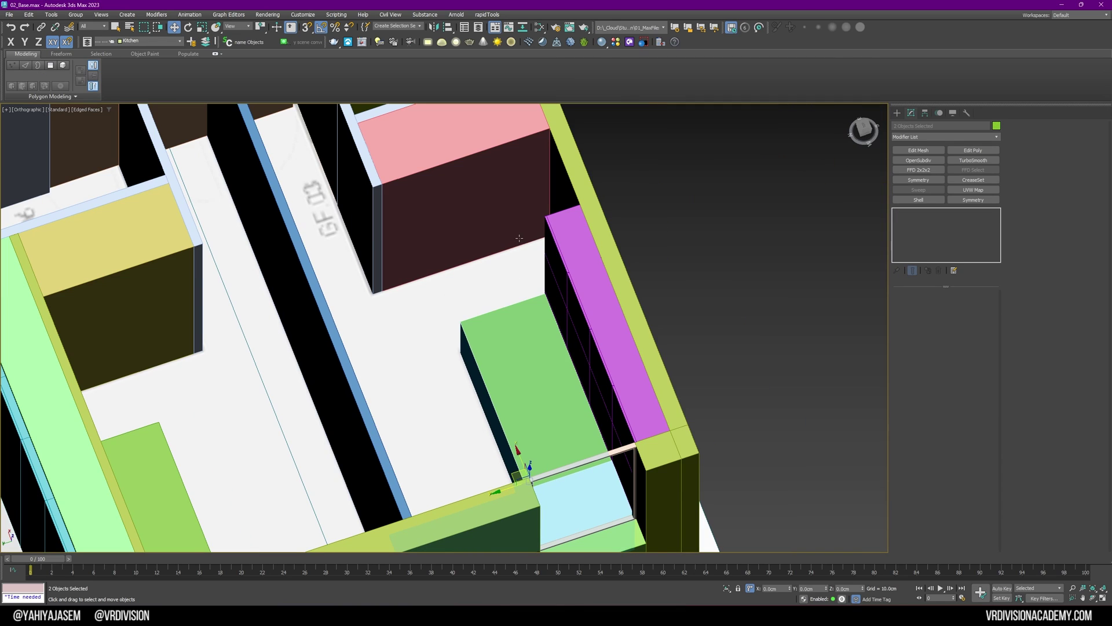
pyautogui.click(492, 226)
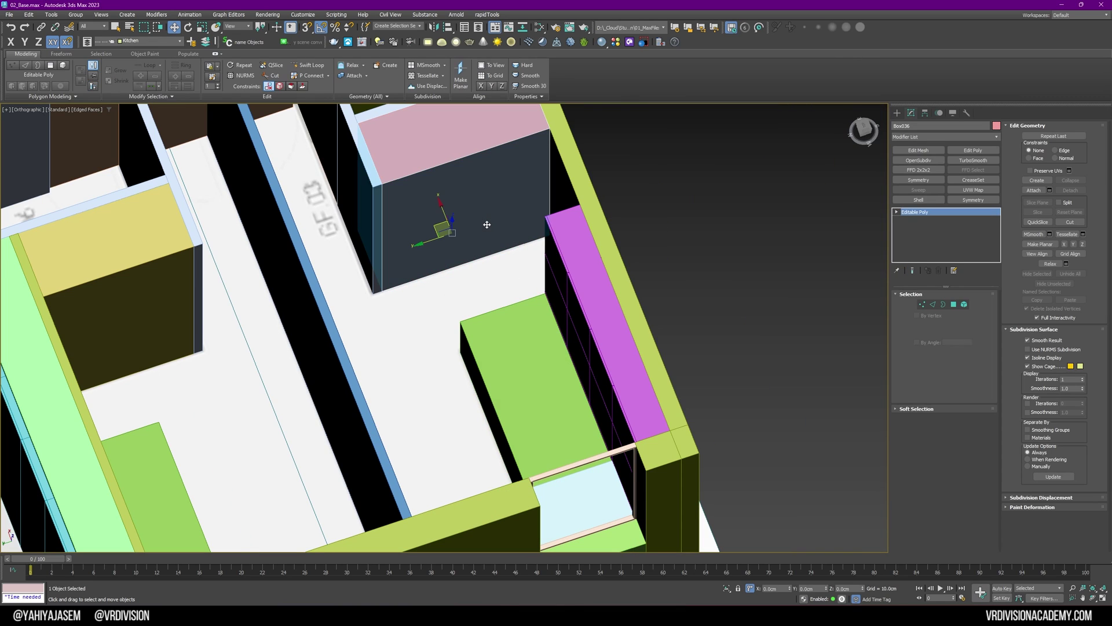
pyautogui.hotkey('alt', 'q')
# Step: Copy the pink cabinet's front polygon outward along X as a clone of that face
pyautogui.press('4')
pyautogui.click(414, 371)
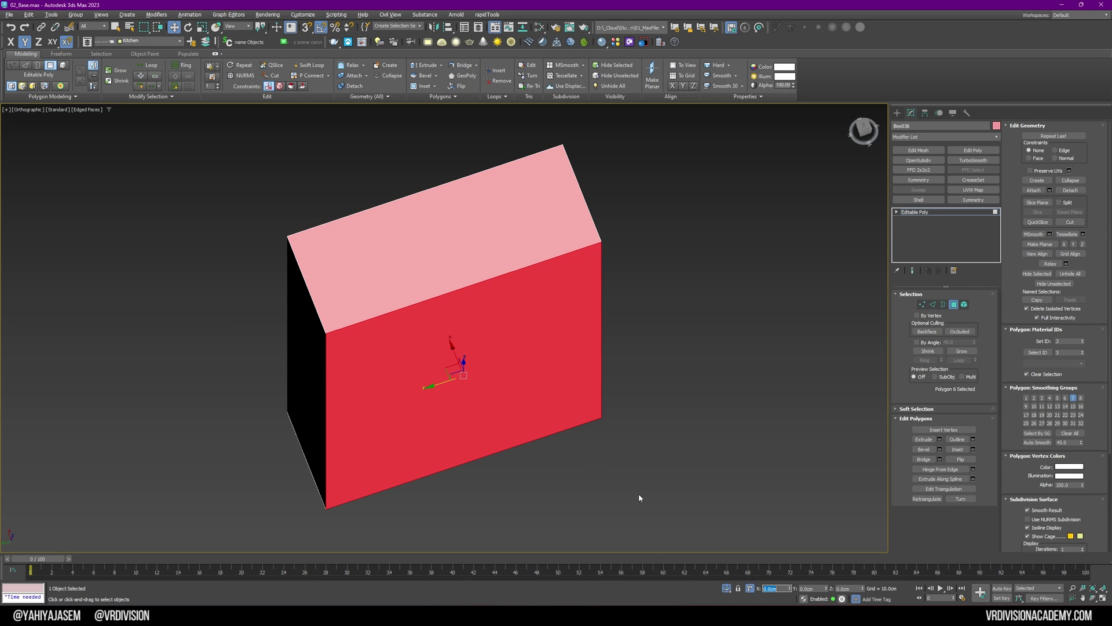
pyautogui.keyDown('alt'); pyautogui.moveTo(479, 415); pyautogui.dragTo(435, 367, button='middle'); pyautogui.keyUp('alt')
pyautogui.keyDown('shift'); pyautogui.moveTo(434, 359); pyautogui.dragTo(466, 377); pyautogui.keyUp('shift')
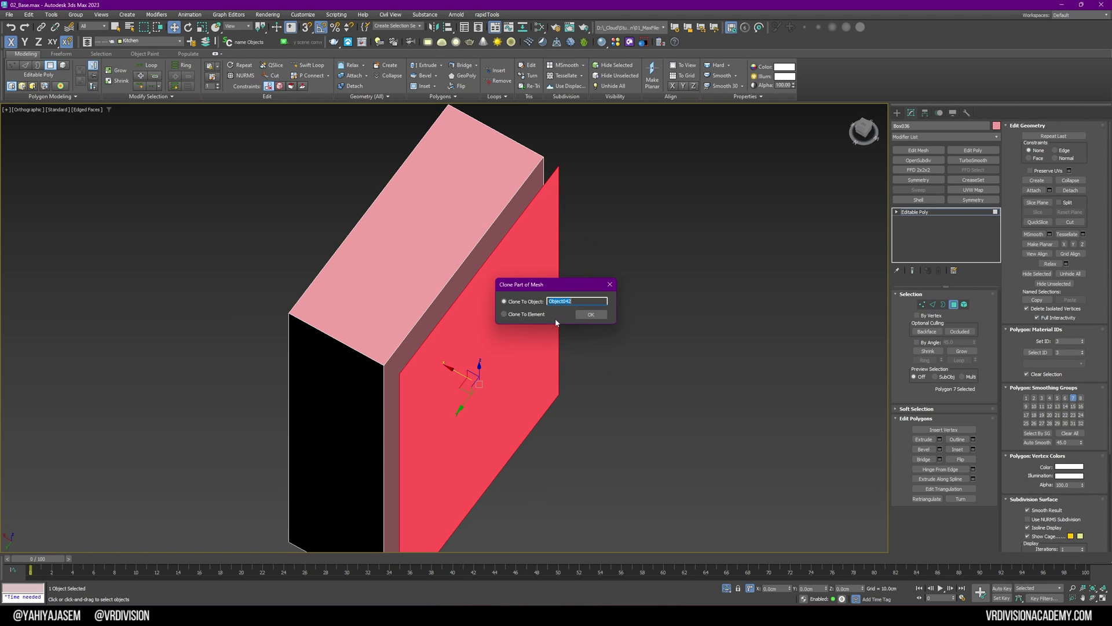
pyautogui.click(588, 315)
pyautogui.click(923, 215)
pyautogui.click(517, 289)
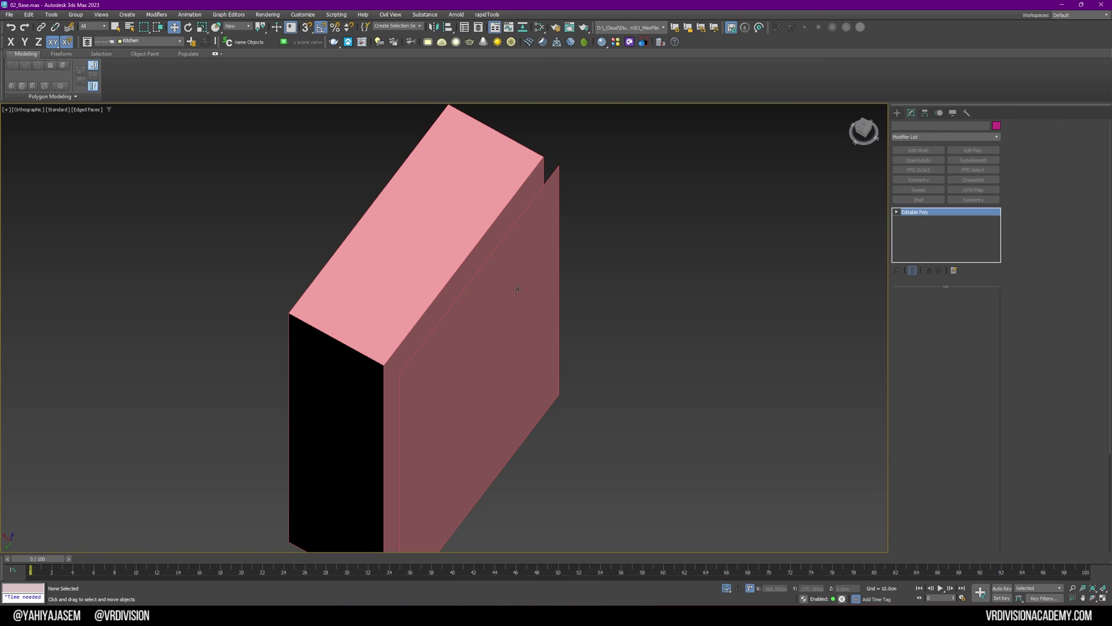
# Step: Detach the copied front face from the pink cabinet as its own object
pyautogui.click(517, 288)
pyautogui.press('4')
pyautogui.click(524, 298)
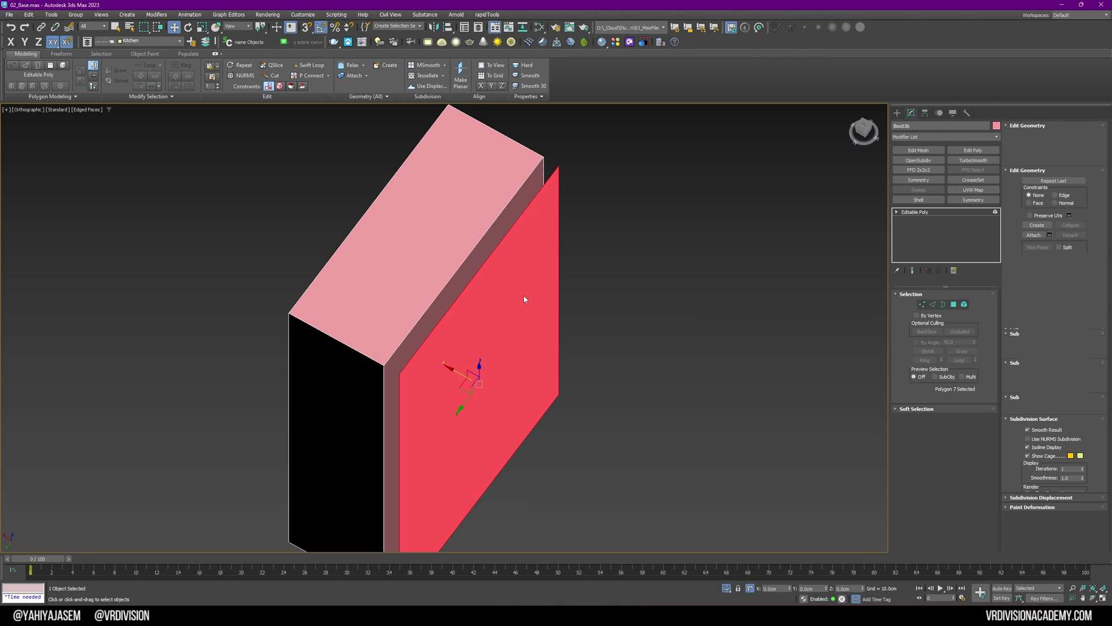
pyautogui.rightClick(556, 267)
pyautogui.click(551, 310)
pyautogui.click(576, 318)
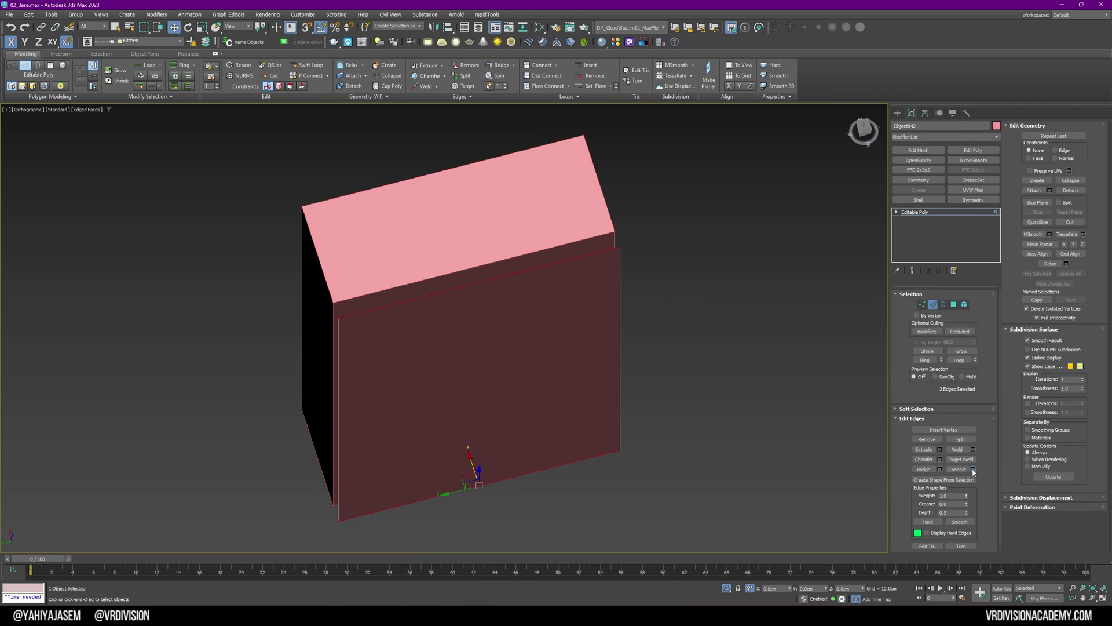
# Step: Connect the detached panel's top and bottom edges with 3 evenly spaced vertical segments
pyautogui.click(973, 469)
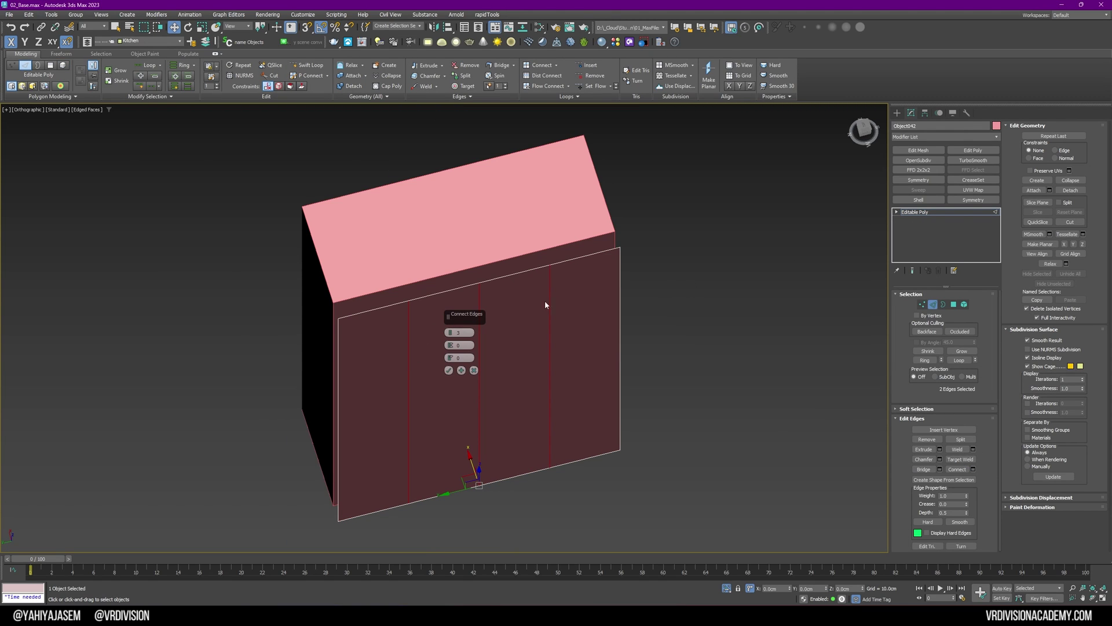
pyautogui.click(449, 370)
pyautogui.keyDown('alt'); pyautogui.moveTo(457, 377); pyautogui.dragTo(444, 344, button='middle'); pyautogui.keyUp('alt')
# Step: Apply an open 0.25 cm chamfer to the panel's three vertical edges to separate four doors
pyautogui.click(939, 459)
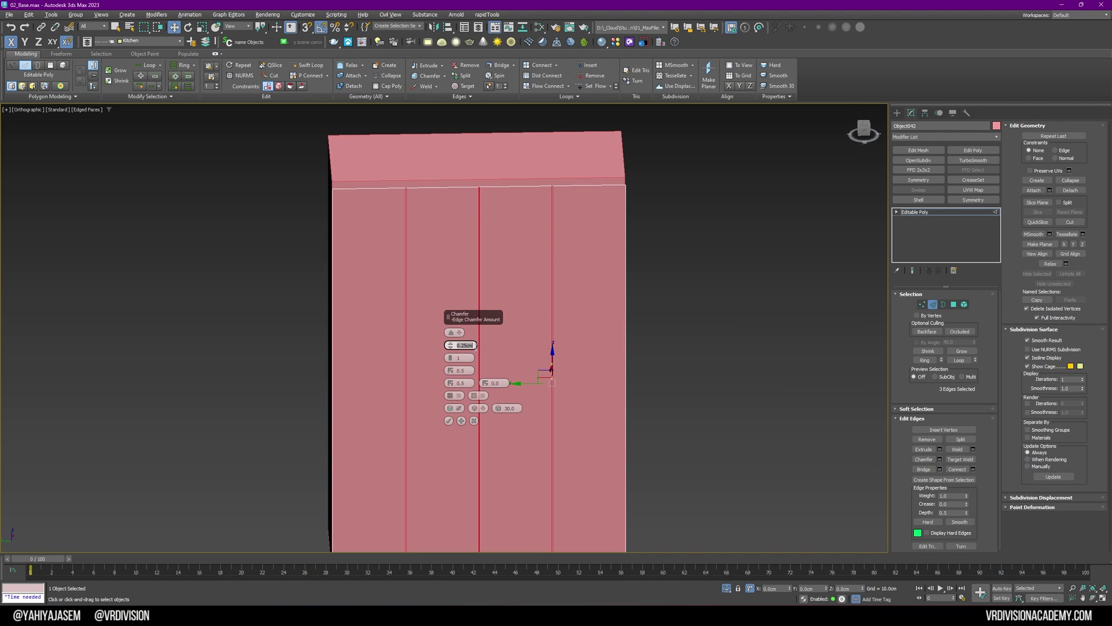
pyautogui.keyDown('alt'); pyautogui.moveTo(461, 394); pyautogui.dragTo(454, 423, button='middle'); pyautogui.keyUp('alt')
pyautogui.click(449, 420)
pyautogui.keyDown('alt'); pyautogui.moveTo(630, 209); pyautogui.dragTo(615, 215, button='middle'); pyautogui.keyUp('alt')
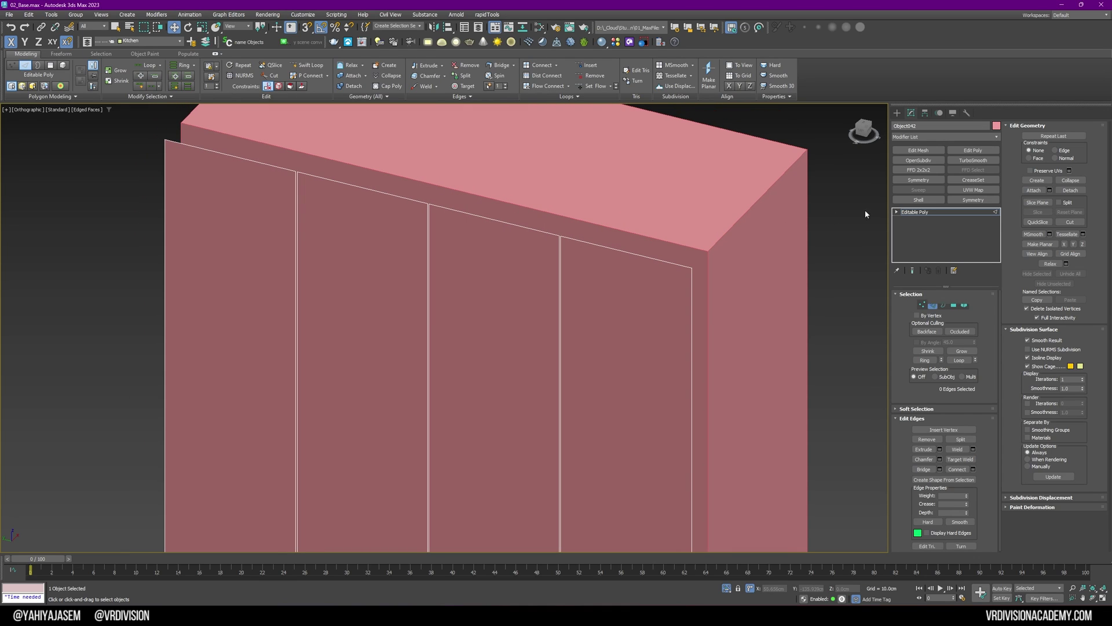
pyautogui.click(919, 212)
pyautogui.scroll(6, 555, 229)
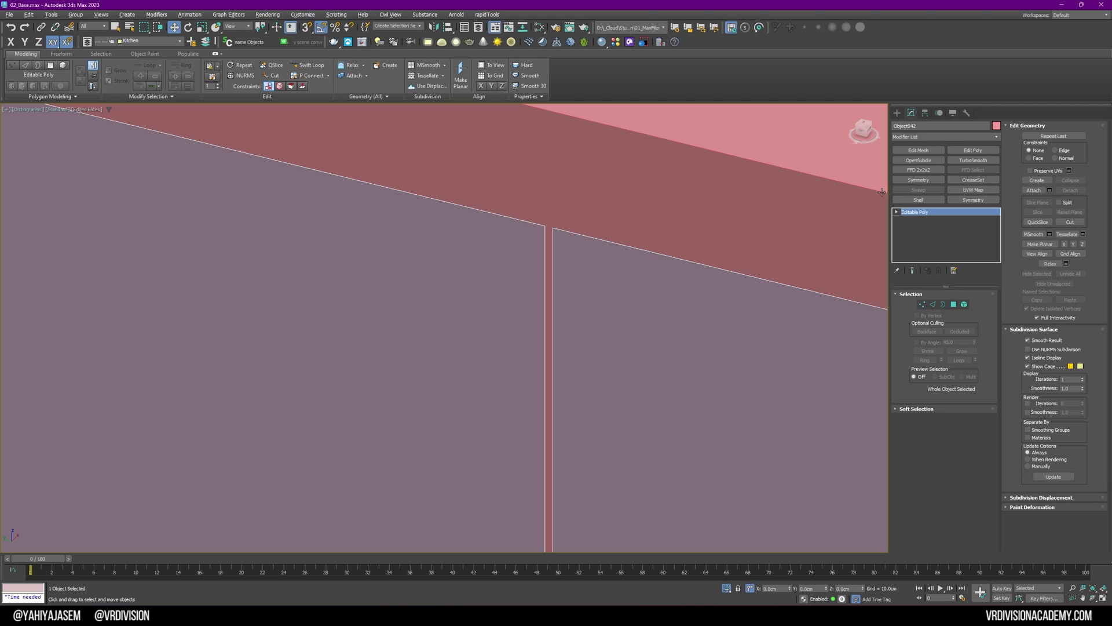
# Step: Add a Shell with a 2 cm outer amount and align the doors to the cabinet along X, Maximum to Minimum
pyautogui.click(918, 199)
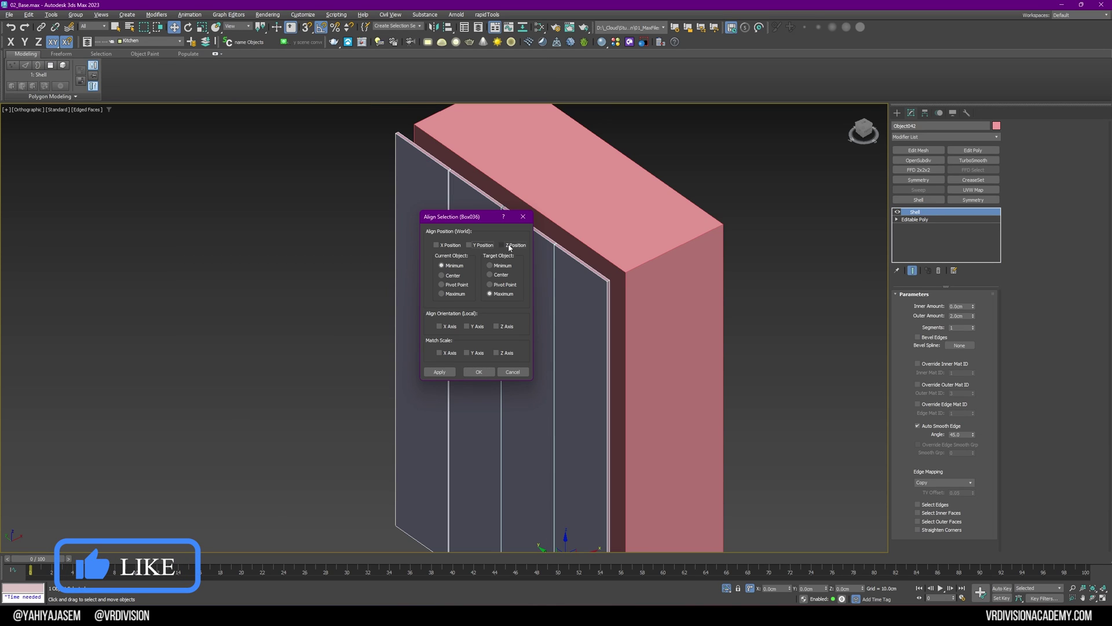
pyautogui.click(508, 245)
pyautogui.click(506, 246)
pyautogui.click(438, 245)
pyautogui.click(444, 294)
pyautogui.click(501, 265)
pyautogui.click(478, 371)
pyautogui.keyDown('alt'); pyautogui.moveTo(479, 372); pyautogui.dragTo(606, 359, button='middle'); pyautogui.keyUp('alt')
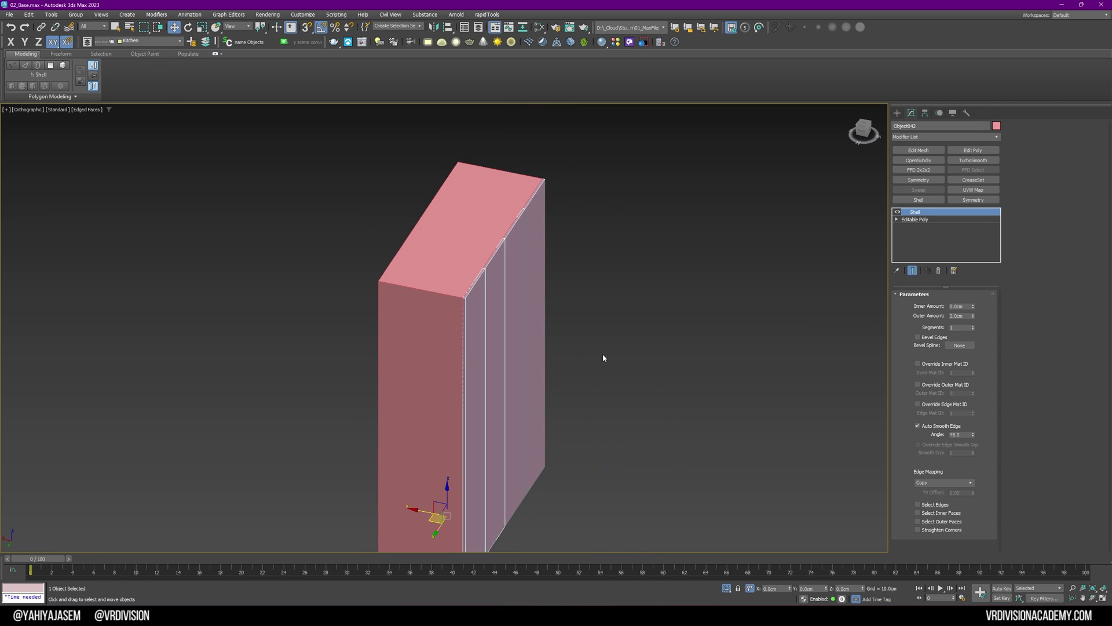
pyautogui.scroll(-1, 607, 292)
pyautogui.scroll(1, 607, 292)
pyautogui.keyDown('alt'); pyautogui.moveTo(607, 291); pyautogui.dragTo(596, 294, button='middle'); pyautogui.keyUp('alt')
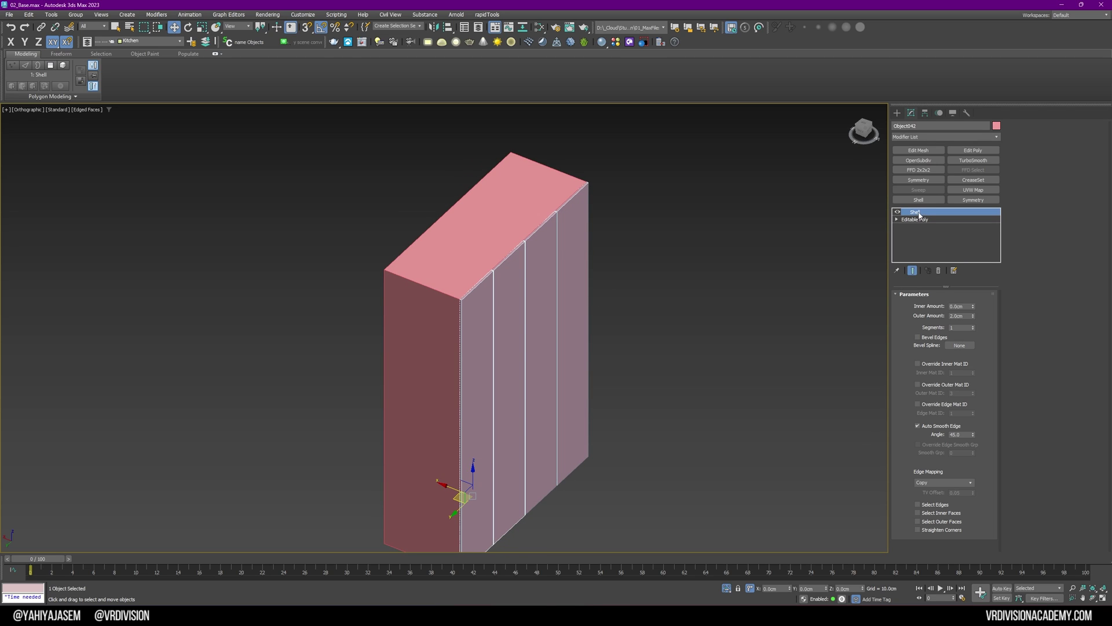
pyautogui.click(754, 232)
pyautogui.scroll(1, 636, 278)
pyautogui.keyDown('alt'); pyautogui.moveTo(636, 279); pyautogui.dragTo(625, 281, button='middle'); pyautogui.keyUp('alt')
pyautogui.click(571, 270)
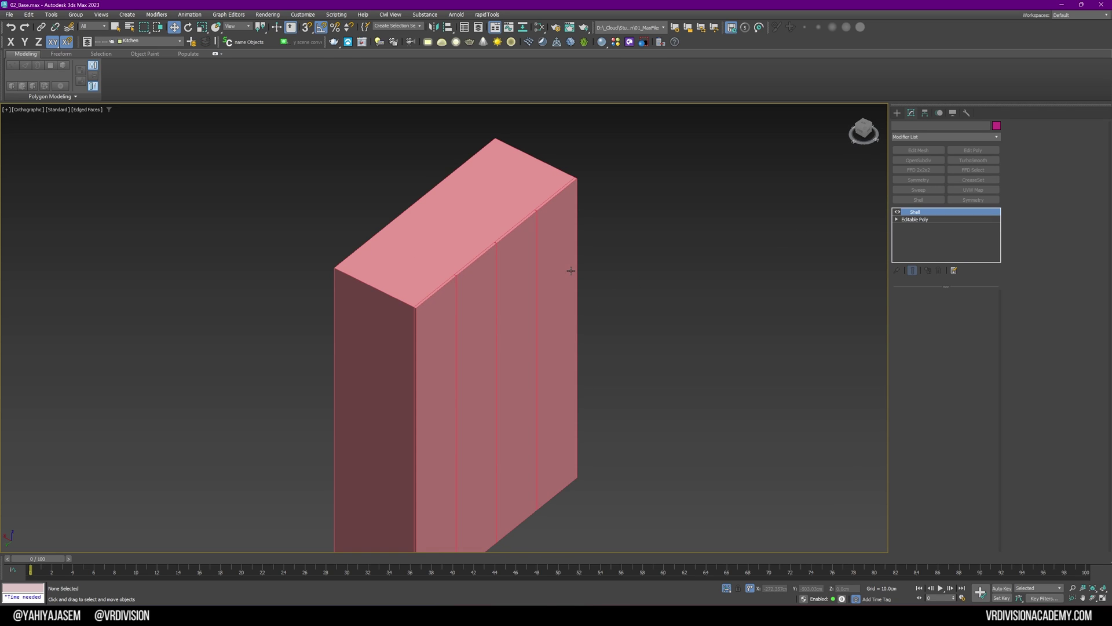
pyautogui.click(945, 219)
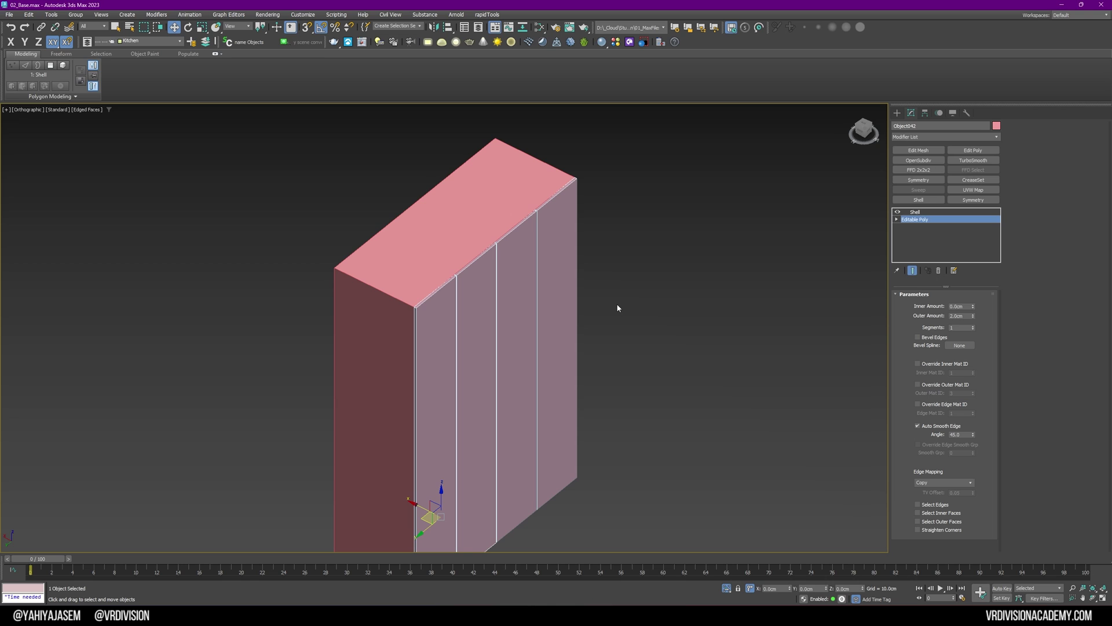
pyautogui.press('3')
pyautogui.hotkey('ctrl', 'z')
pyautogui.click(919, 213)
# Step: Copy the pink cabinet with its doors along Y and snap the copy onto the plain cabinet's corner
pyautogui.click(687, 380)
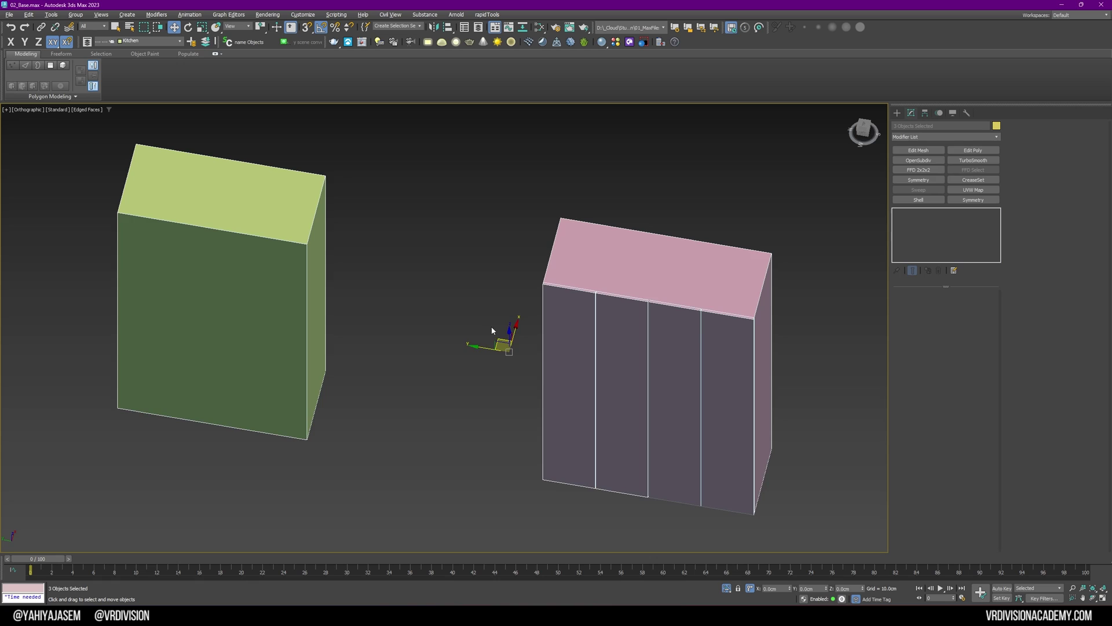
pyautogui.moveTo(504, 234)
pyautogui.mouseDown()
pyautogui.moveTo(603, 362)
pyautogui.moveTo(424, 335)
pyautogui.moveTo(417, 345)
pyautogui.mouseUp()
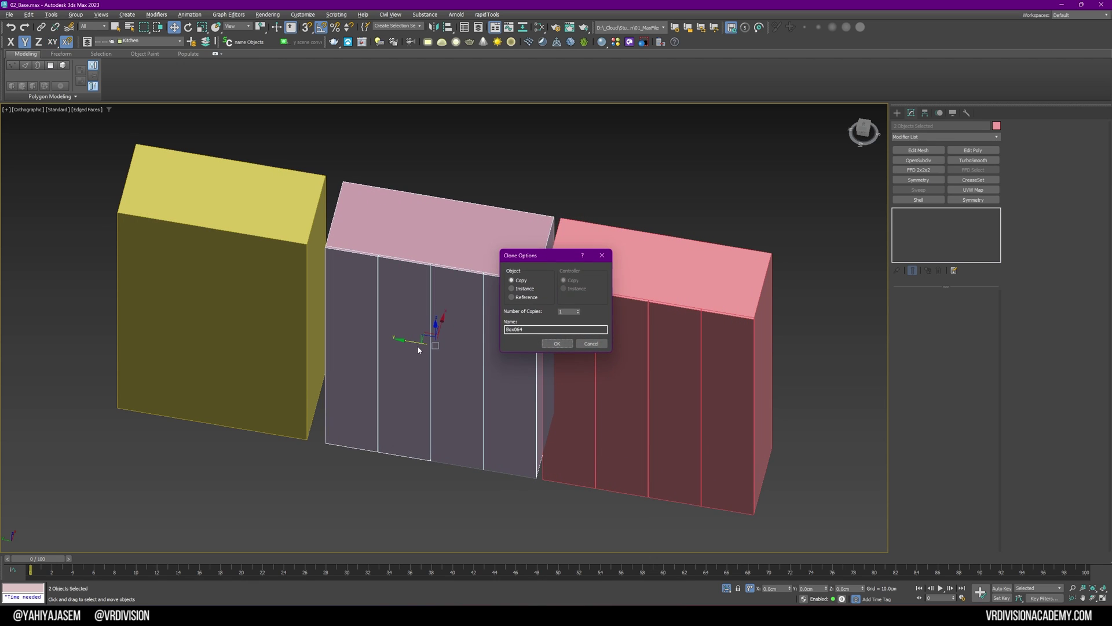
pyautogui.press('Return')
pyautogui.moveTo(343, 182)
pyautogui.mouseDown()
pyautogui.moveTo(233, 150)
pyautogui.moveTo(134, 149)
pyautogui.mouseUp()
pyautogui.scroll(2, 135, 150)
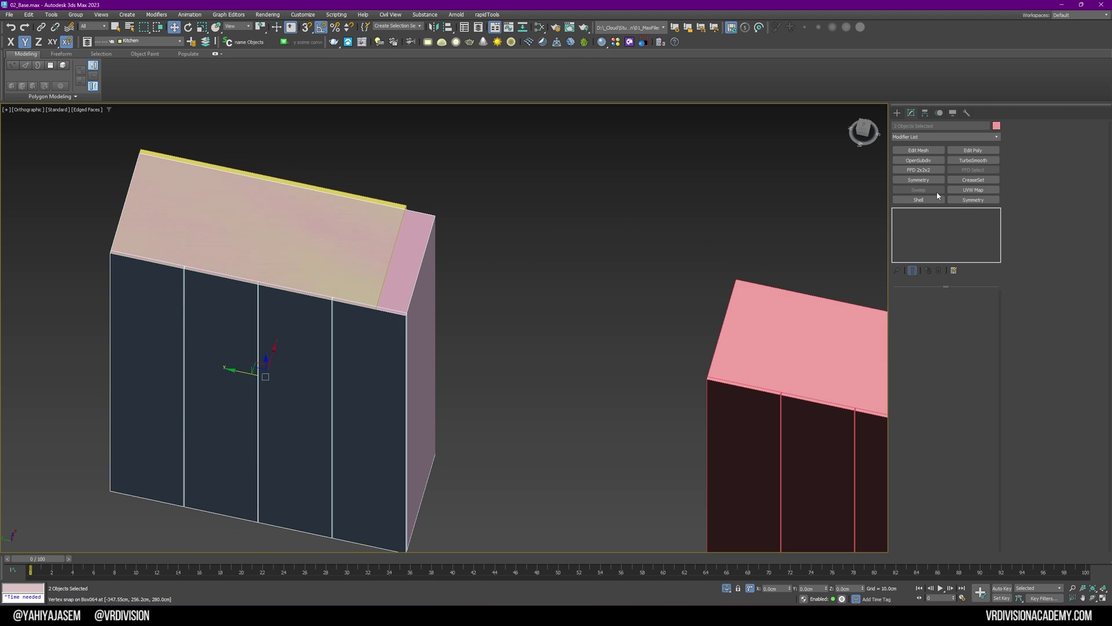
# Step: Apply an FFD 2x2x2 to the copied cabinet and doors and snap its end control points to the plain cabinet's size
pyautogui.click(919, 169)
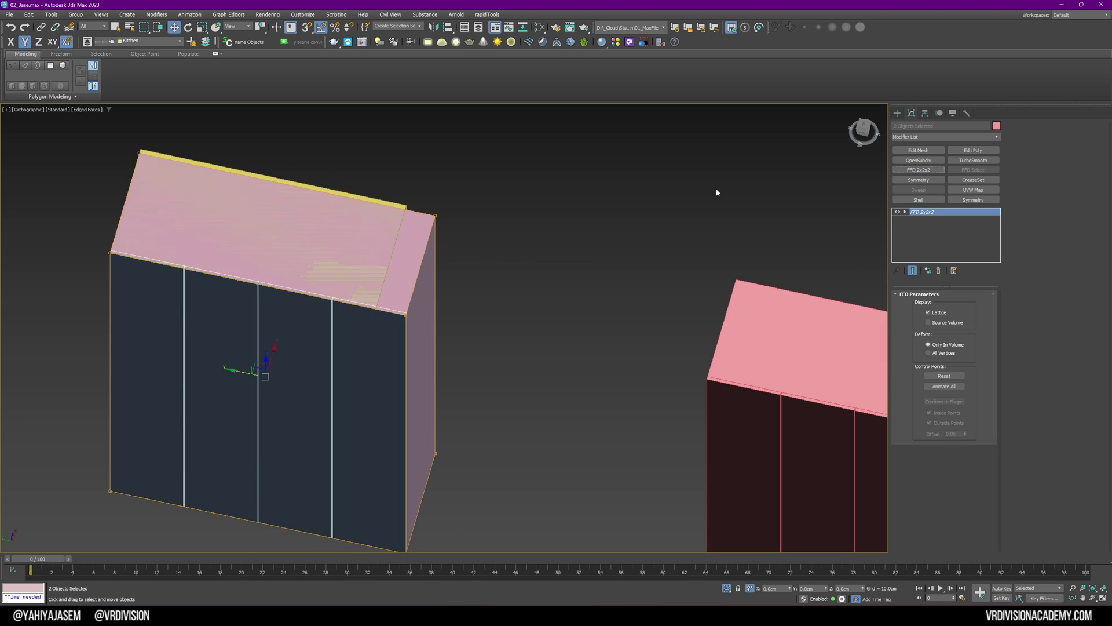
pyautogui.press('1')
pyautogui.moveTo(509, 172); pyautogui.dragTo(397, 509)
pyautogui.moveTo(407, 509); pyautogui.dragTo(435, 463, button='middle')
pyautogui.moveTo(435, 268); pyautogui.dragTo(435, 162)
pyautogui.press('s')
pyautogui.moveTo(433, 507); pyautogui.dragTo(406, 495)
pyautogui.press('s')
pyautogui.press('1')
pyautogui.keyDown('alt'); pyautogui.moveTo(432, 303); pyautogui.dragTo(418, 307, button='middle'); pyautogui.keyUp('alt')
# Step: Measure the gap between two of the resized doors with a Tape helper and delete the tape
pyautogui.scroll(5, 351, 278)
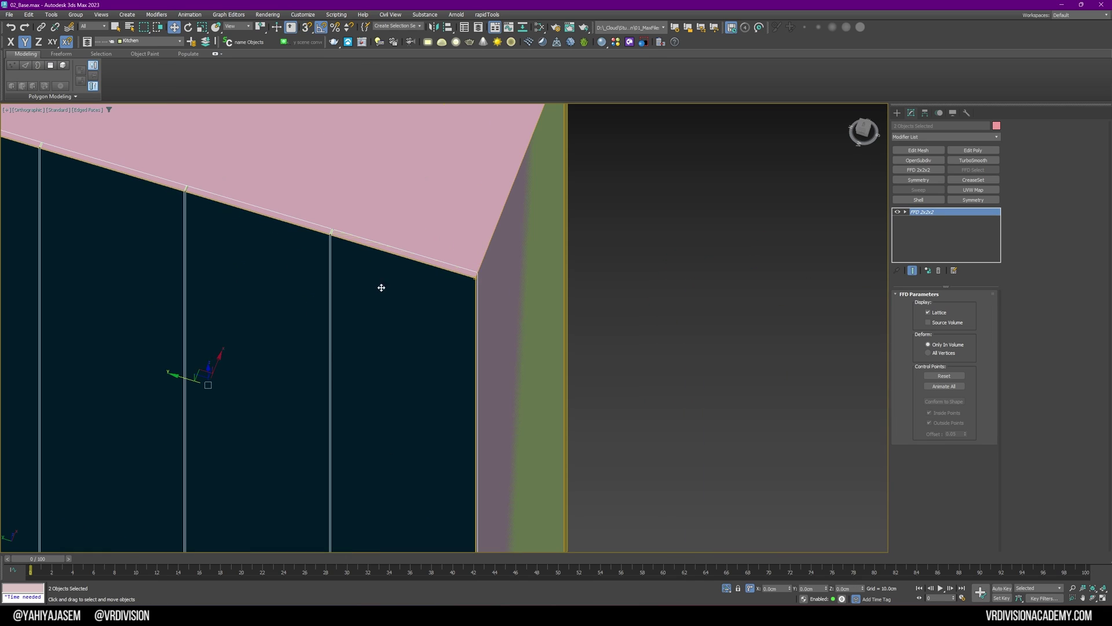
pyautogui.click(641, 332)
pyautogui.scroll(5, 341, 203)
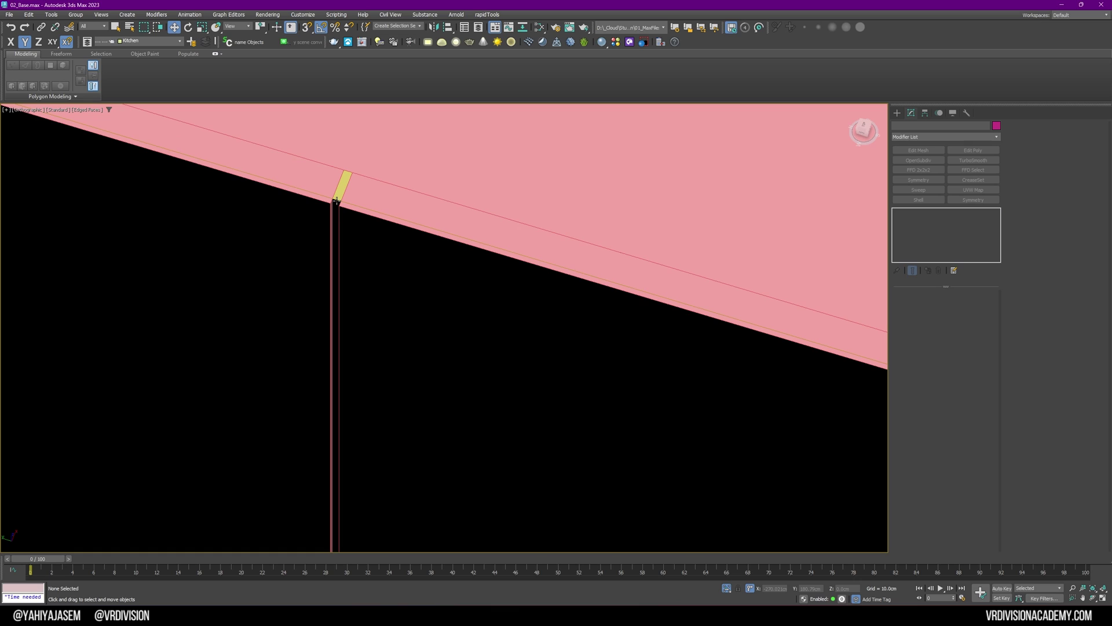
pyautogui.scroll(3, 336, 201)
pyautogui.click(284, 42)
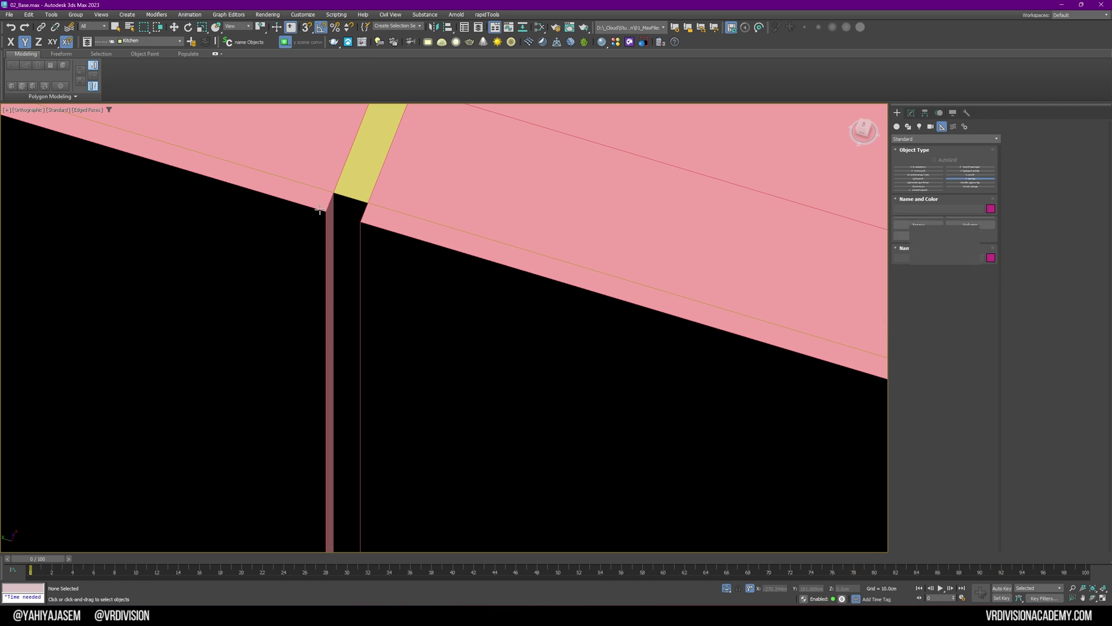
pyautogui.moveTo(330, 213); pyautogui.dragTo(360, 222)
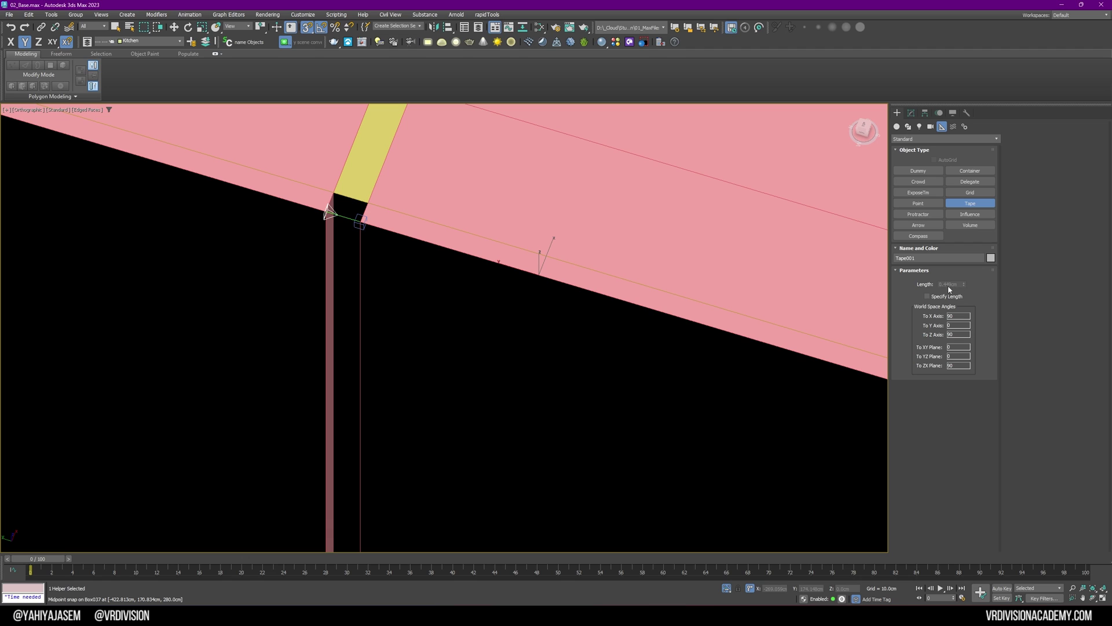
pyautogui.scroll(-8, 387, 265)
pyautogui.press('Delete')
# Step: Delete the plain yellow cabinet overlapping the resized four-door copy
pyautogui.press('w')
pyautogui.press('s')
pyautogui.click(387, 264)
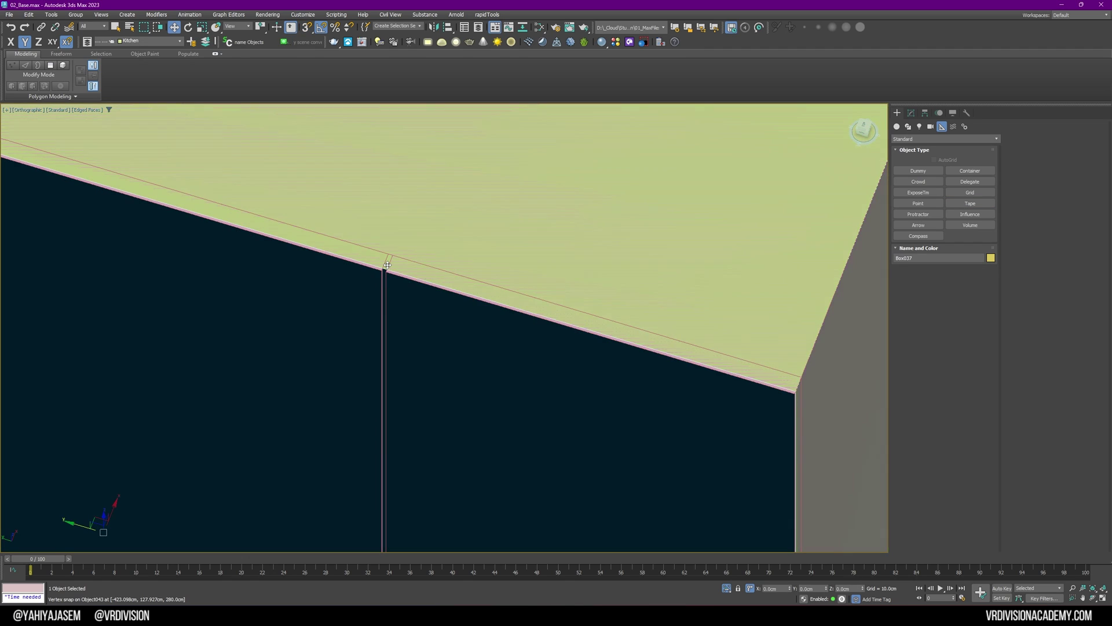
pyautogui.scroll(-8, 387, 264)
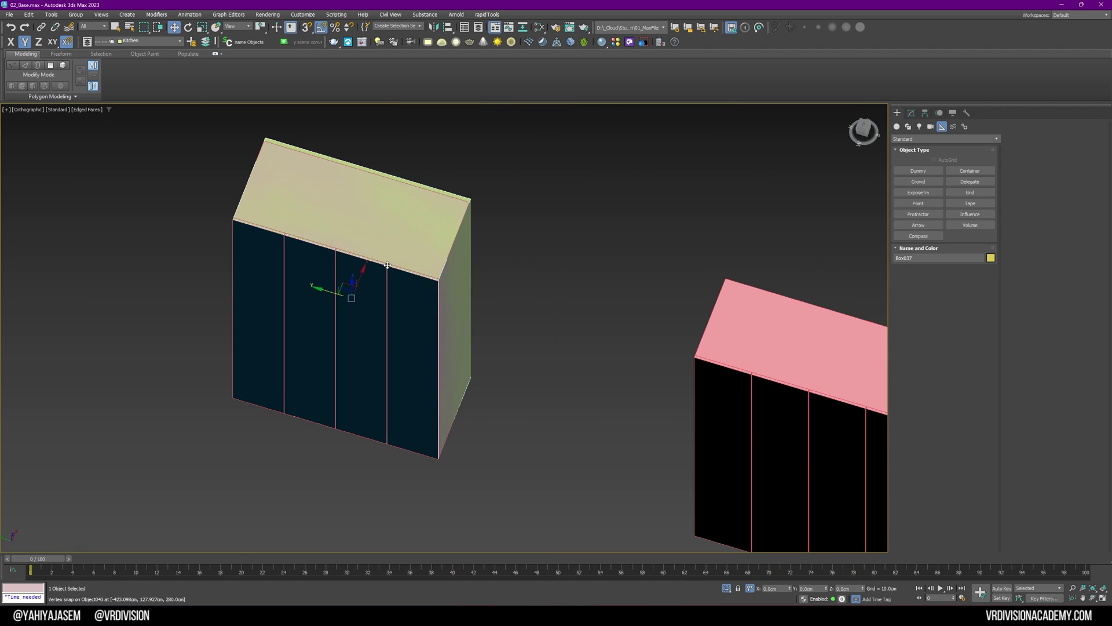
pyautogui.scroll(3, 365, 273)
pyautogui.moveTo(352, 296); pyautogui.dragTo(414, 139)
pyautogui.scroll(6, 413, 258)
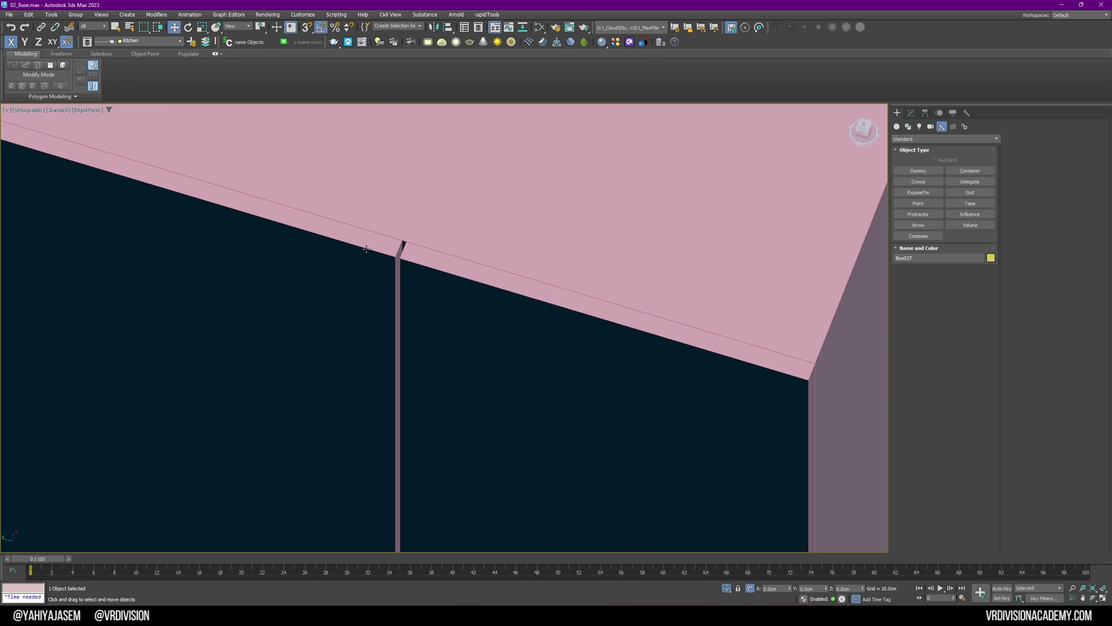
pyautogui.scroll(-9, 539, 299)
pyautogui.press('Delete')
pyautogui.scroll(-3, 614, 313)
pyautogui.moveTo(614, 313); pyautogui.dragTo(488, 246, button='middle')
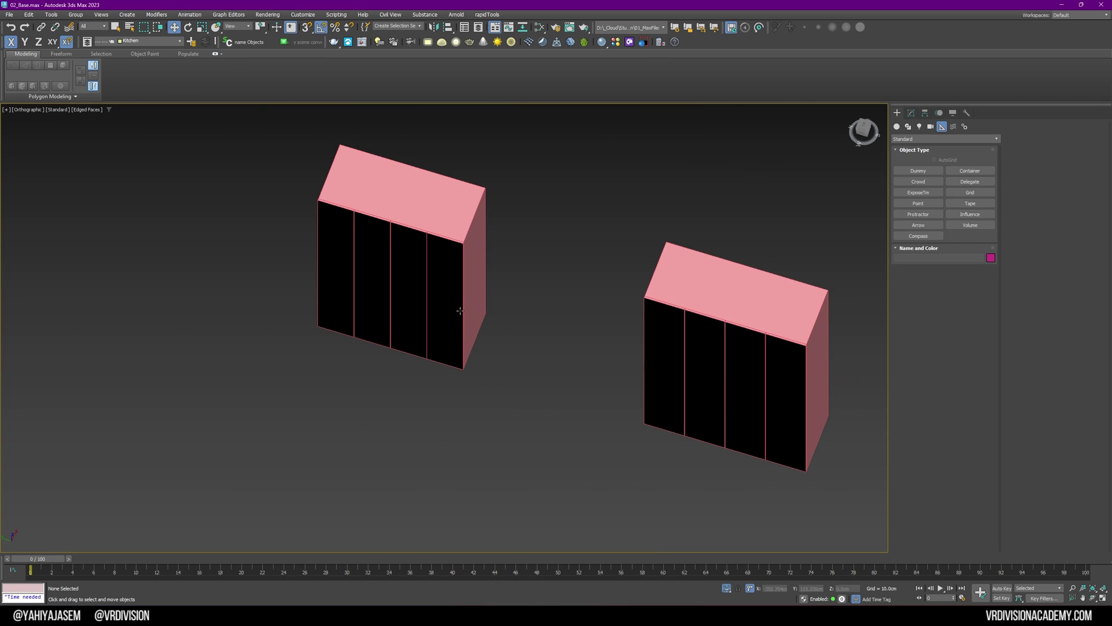
# Step: Bring back the full apartment and isolate the resized cabinet with its adjoining walls in the top view
pyautogui.click(724, 588)
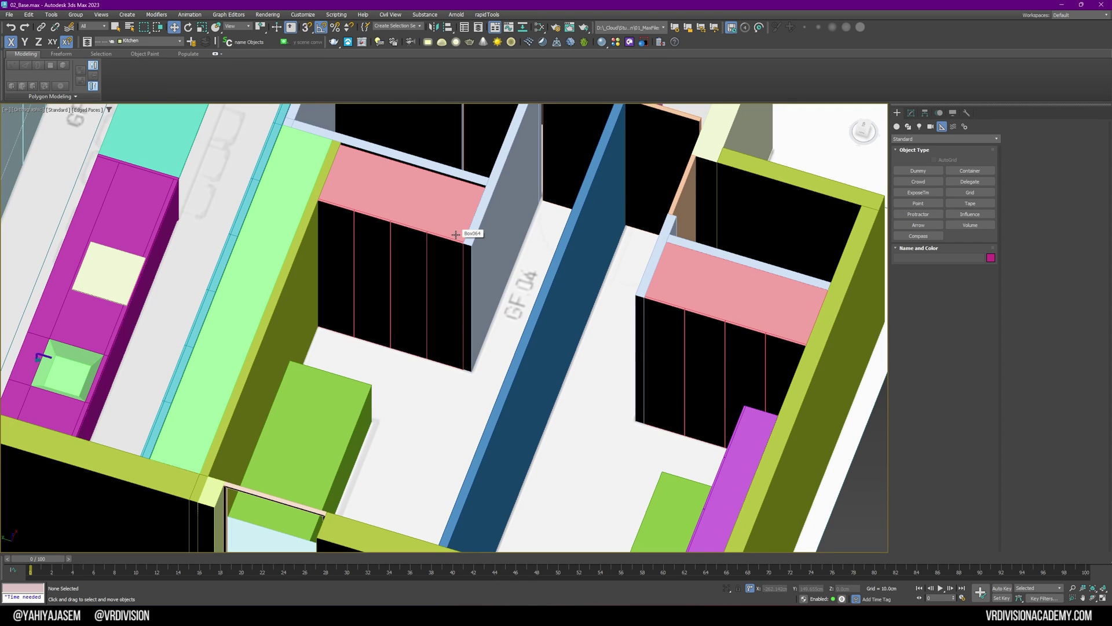
pyautogui.keyDown('alt'); pyautogui.moveTo(505, 220); pyautogui.dragTo(536, 269, button='middle'); pyautogui.keyUp('alt')
pyautogui.click(494, 288)
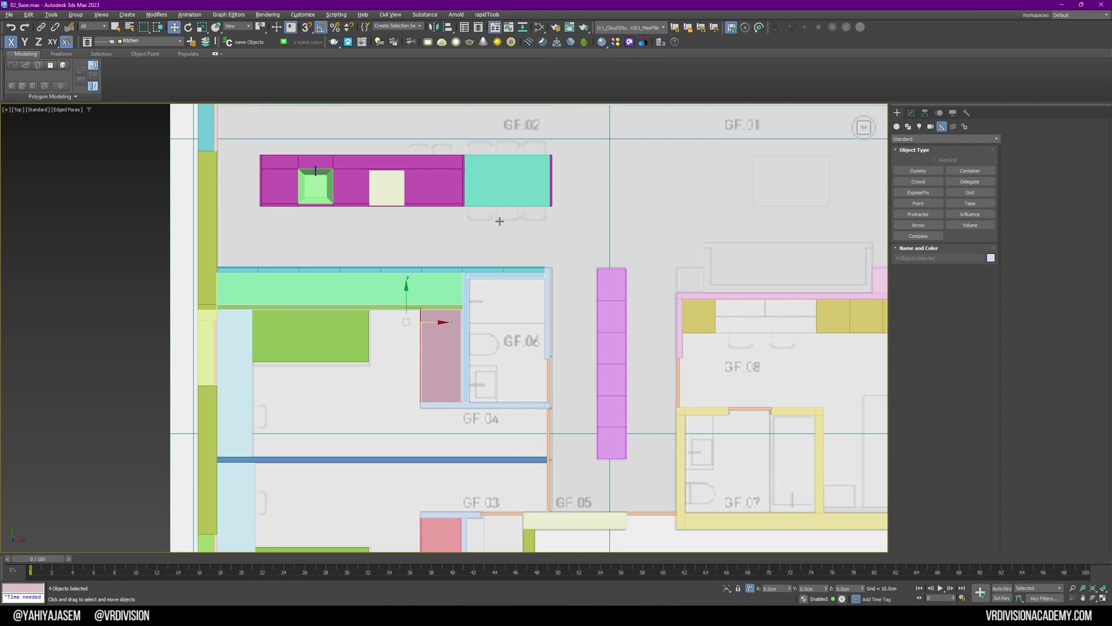
pyautogui.moveTo(469, 384); pyautogui.dragTo(479, 310, button='middle')
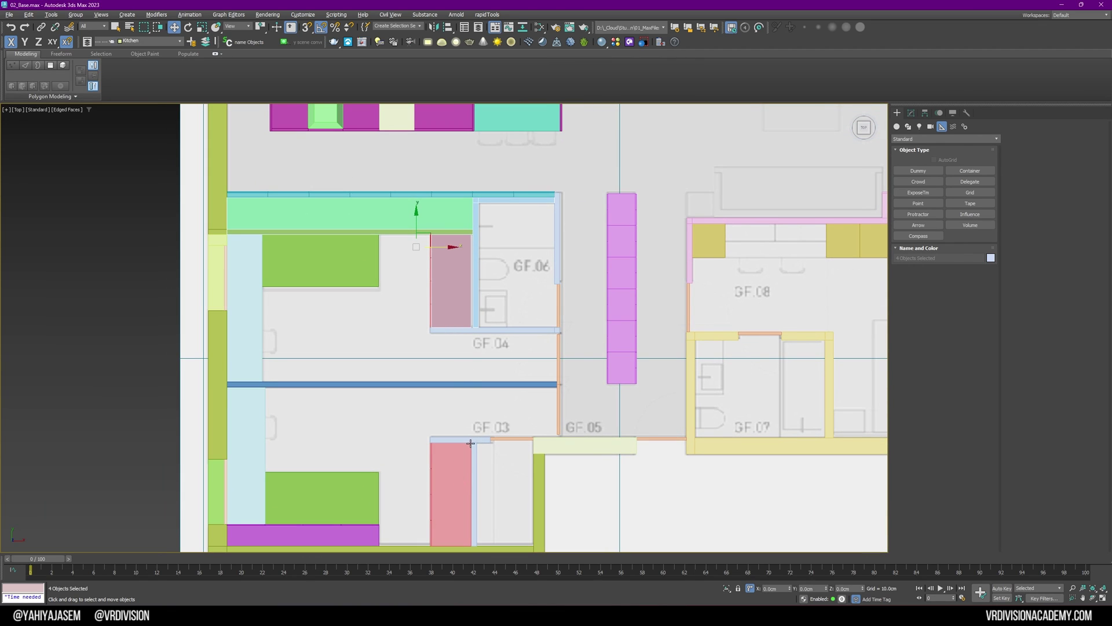
pyautogui.hotkey('alt', 'q')
pyautogui.click(756, 288)
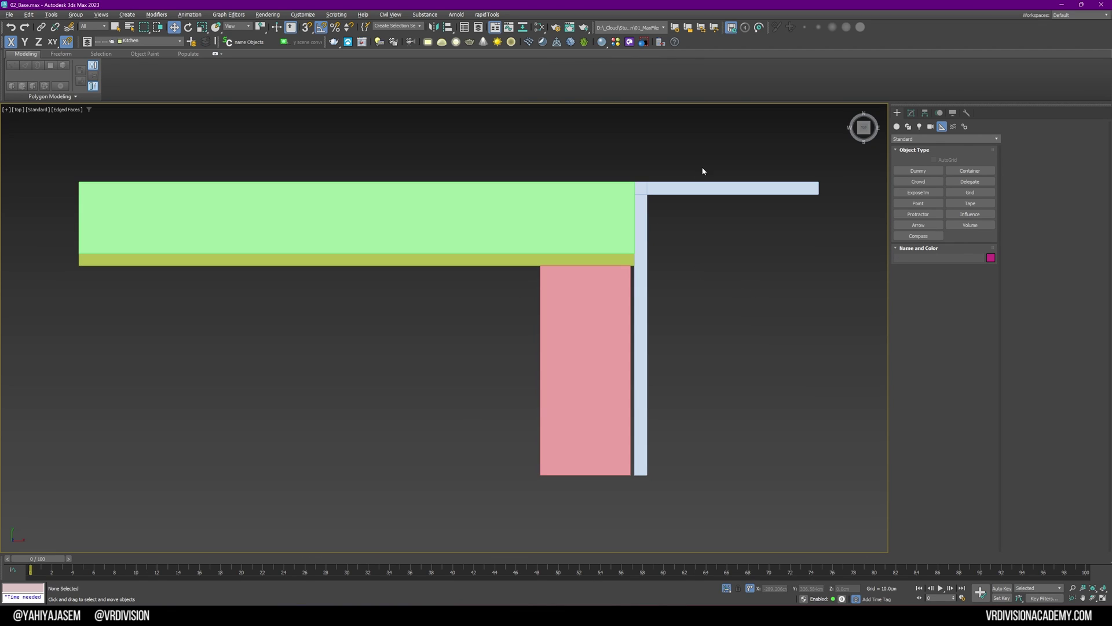
# Step: Add an Edit Poly to the three adjoining wall objects and snap their end vertices along X to the cabinet's back edge
pyautogui.moveTo(703, 171); pyautogui.dragTo(596, 342)
pyautogui.keyDown('alt'); pyautogui.click(598, 346); pyautogui.keyUp('alt')
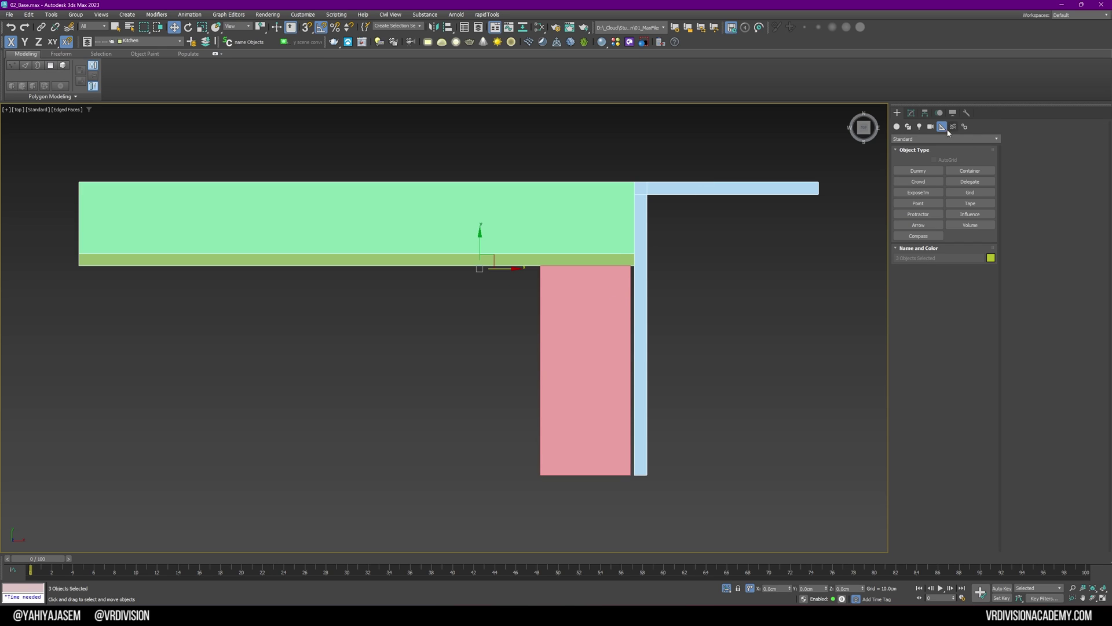
pyautogui.click(911, 112)
pyautogui.press('1')
pyautogui.moveTo(682, 143); pyautogui.dragTo(604, 509)
pyautogui.moveTo(667, 285); pyautogui.dragTo(711, 289)
pyautogui.rightClick(710, 289)
pyautogui.scroll(3, 651, 421)
pyautogui.press('s')
pyautogui.press('space')
pyautogui.moveTo(619, 540); pyautogui.dragTo(628, 461, button='middle')
pyautogui.moveTo(616, 499); pyautogui.dragTo(606, 497)
pyautogui.press('s')
pyautogui.press('space')
pyautogui.press('1')
pyautogui.press('z')
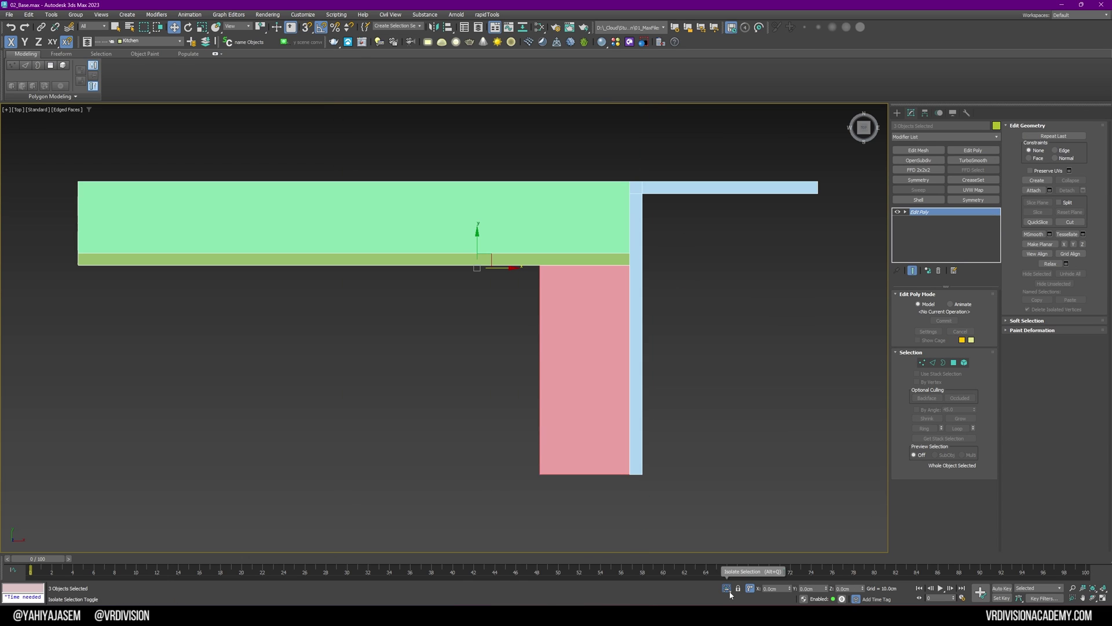
# Step: Show the whole apartment again and isolate the green bed block in the bedroom
pyautogui.click(728, 589)
pyautogui.click(726, 586)
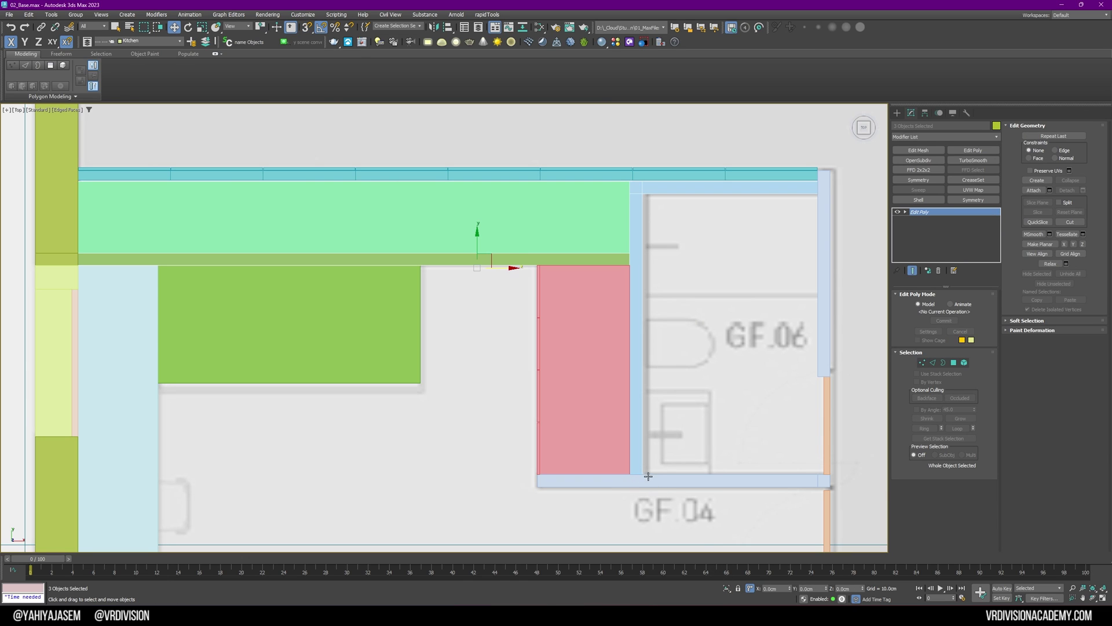
pyautogui.keyDown('alt'); pyautogui.moveTo(610, 270); pyautogui.dragTo(706, 243, button='middle'); pyautogui.keyUp('alt')
pyautogui.click(315, 458)
pyautogui.keyDown('alt'); pyautogui.moveTo(316, 459); pyautogui.dragTo(533, 377, button='middle'); pyautogui.keyUp('alt')
pyautogui.scroll(3, 532, 376)
pyautogui.click(562, 423)
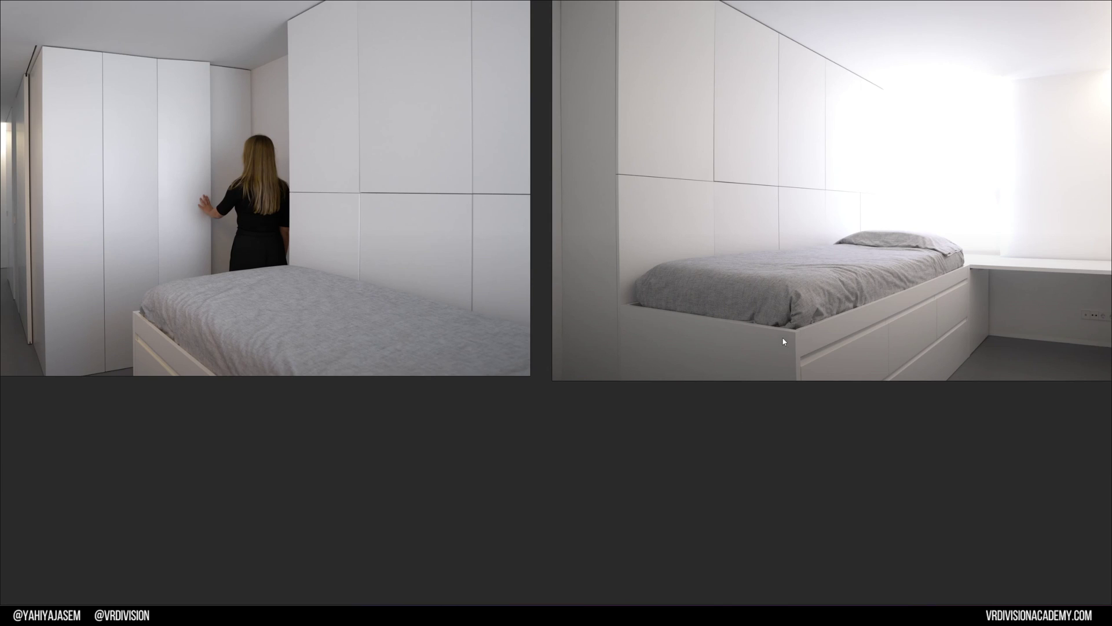
# Step: Examine the bedroom reference photos for the bed base's end panel, drawer fronts and recessed gaps
pyautogui.scroll(5, 784, 342)
pyautogui.moveTo(838, 308); pyautogui.dragTo(723, 132, button='middle')
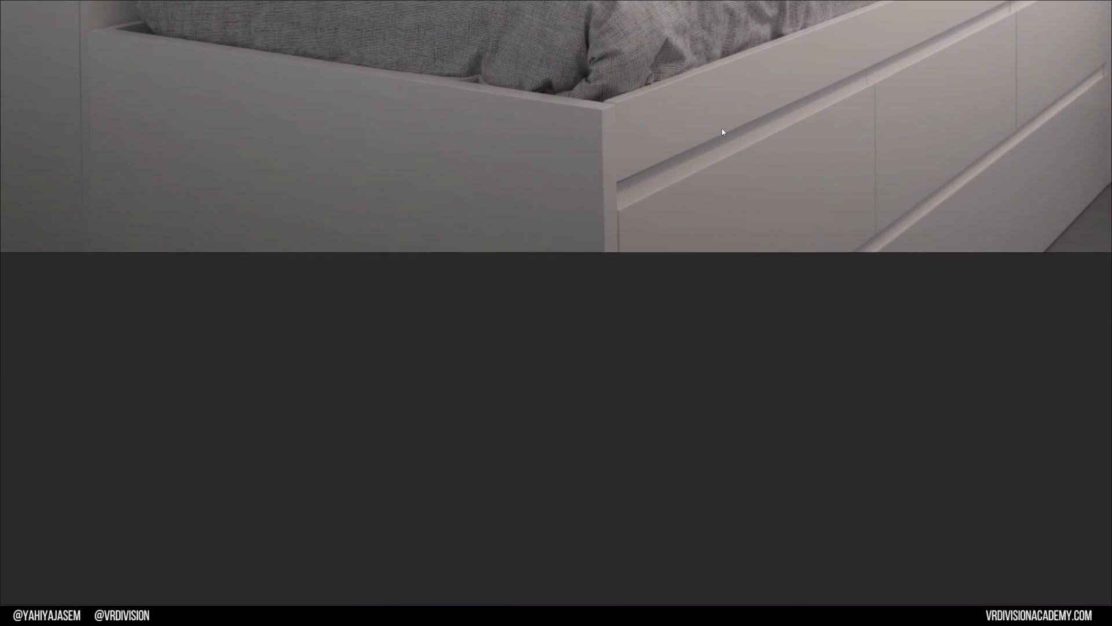
pyautogui.scroll(-1, 851, 203)
pyautogui.moveTo(853, 131); pyautogui.dragTo(900, 318, button='middle')
pyautogui.scroll(-5, 900, 319)
pyautogui.scroll(4, 307, 303)
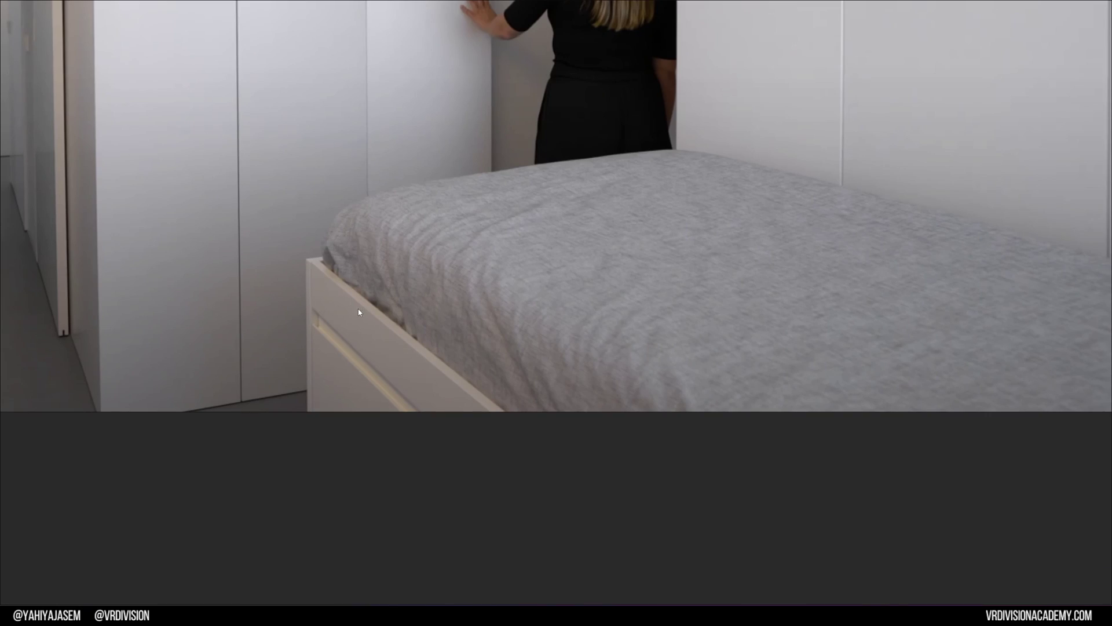
pyautogui.scroll(-5, 360, 312)
pyautogui.moveTo(387, 120); pyautogui.dragTo(430, 532, button='middle')
pyautogui.moveTo(377, 188); pyautogui.dragTo(379, 232, button='middle')
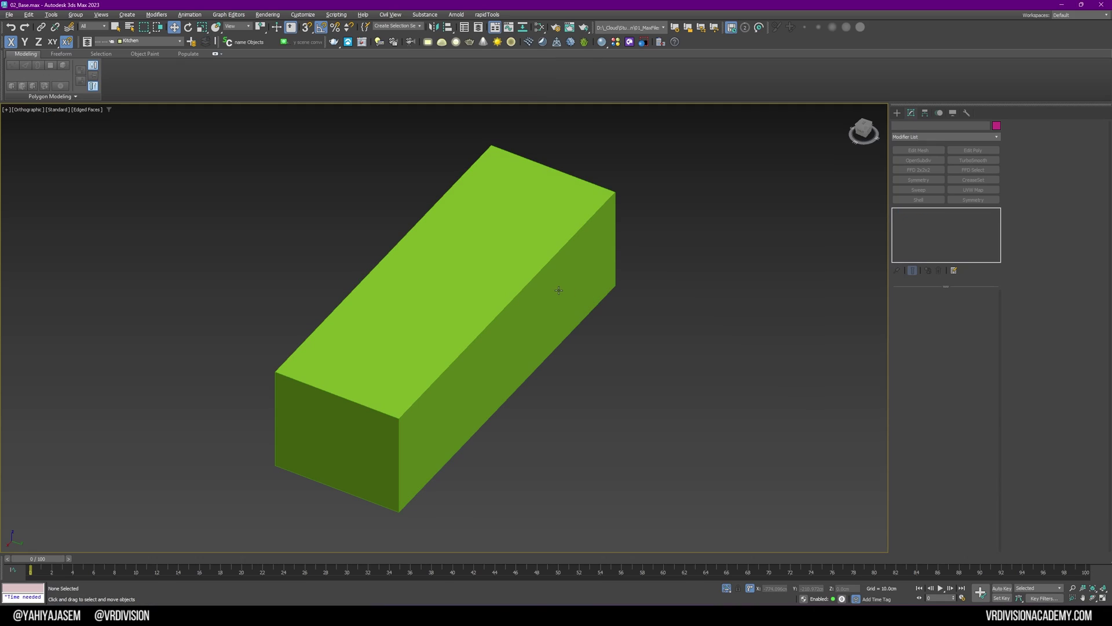
# Step: Delete the bed block's top, far-end and long back faces, keeping the long drawer side and near end
pyautogui.press('4')
pyautogui.click(458, 248)
pyautogui.press('Delete')
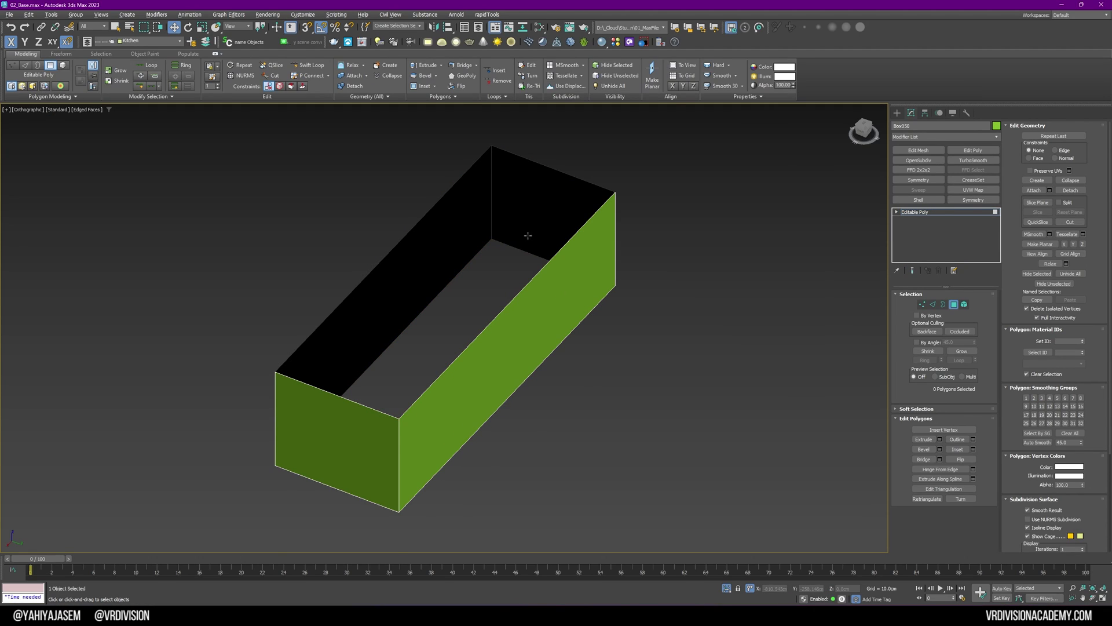
pyautogui.click(543, 251)
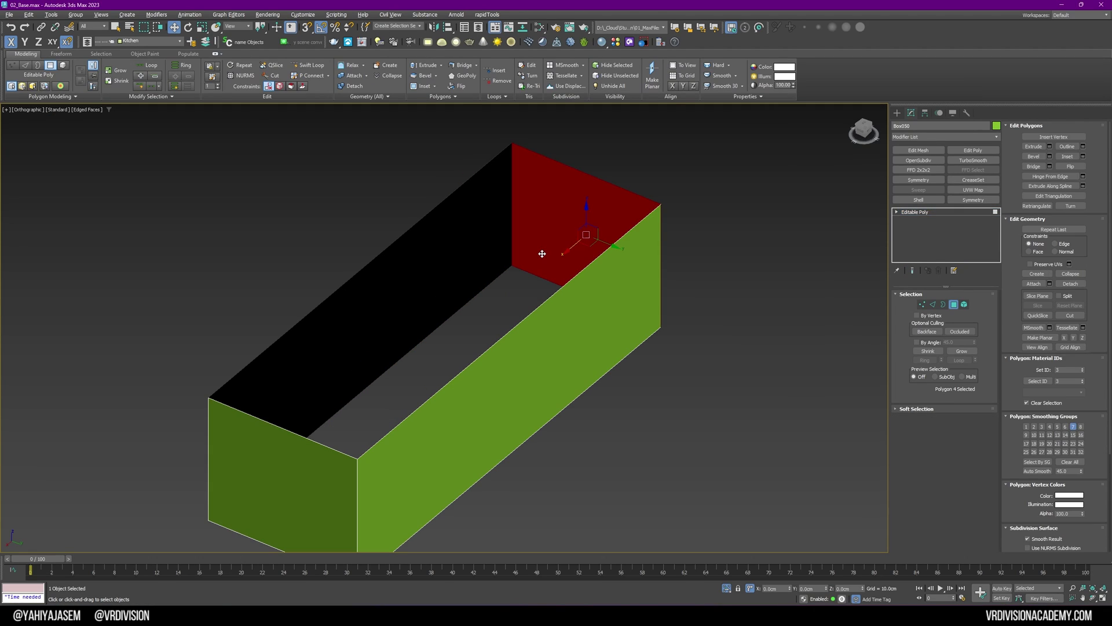
pyautogui.keyDown('ctrl'); pyautogui.click(444, 269); pyautogui.keyUp('ctrl')
pyautogui.press('Delete')
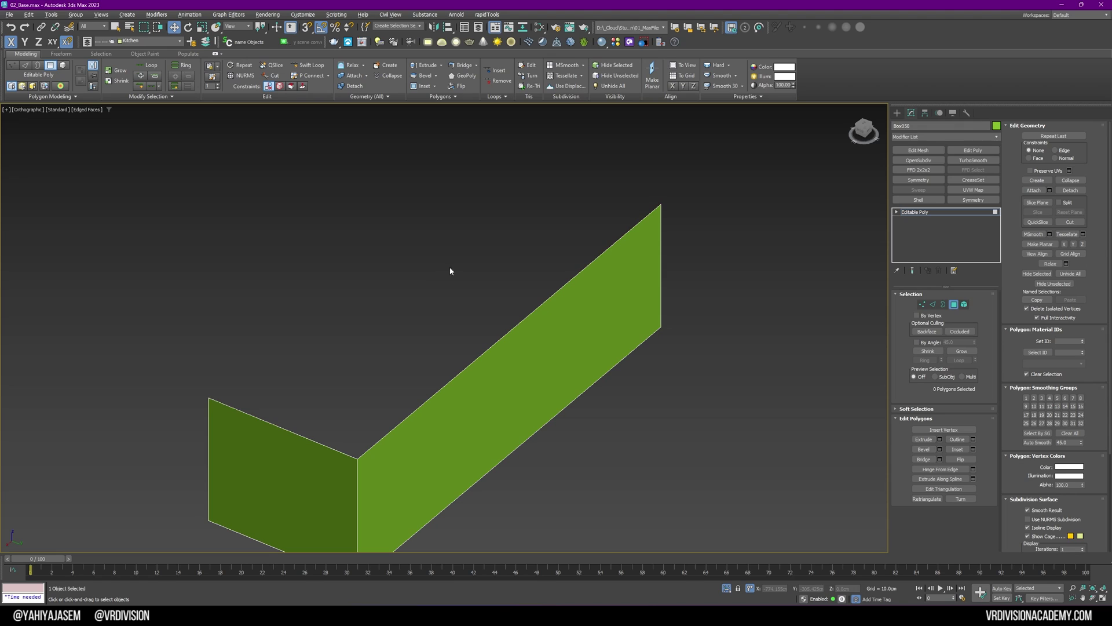
# Step: Detach the bed's near-end face as a separate object
pyautogui.click(285, 468)
pyautogui.hotkey('alt', 'd')
pyautogui.click(575, 316)
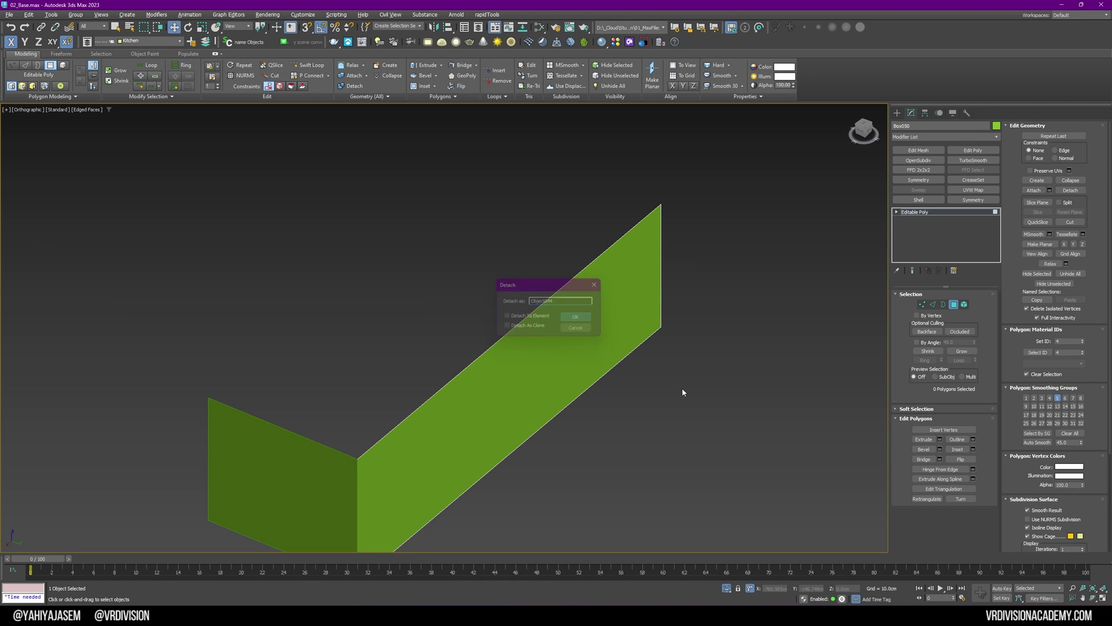
pyautogui.moveTo(683, 384); pyautogui.dragTo(696, 316, button='middle')
pyautogui.click(876, 254)
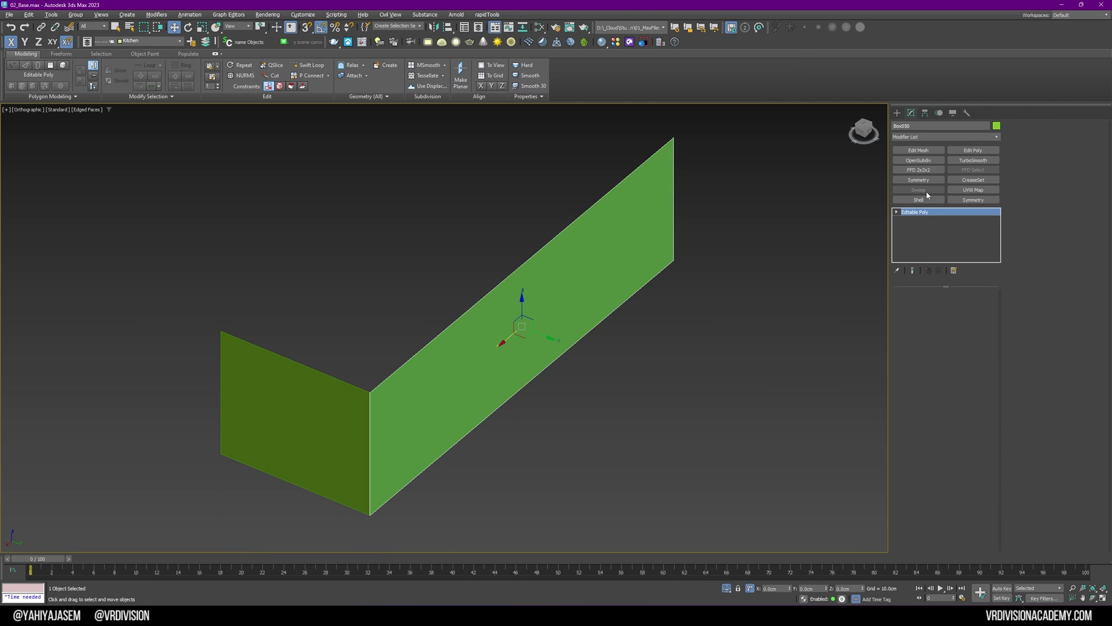
# Step: Connect the long side panel's vertical edges with two horizontal edges
pyautogui.moveTo(694, 305); pyautogui.dragTo(694, 345)
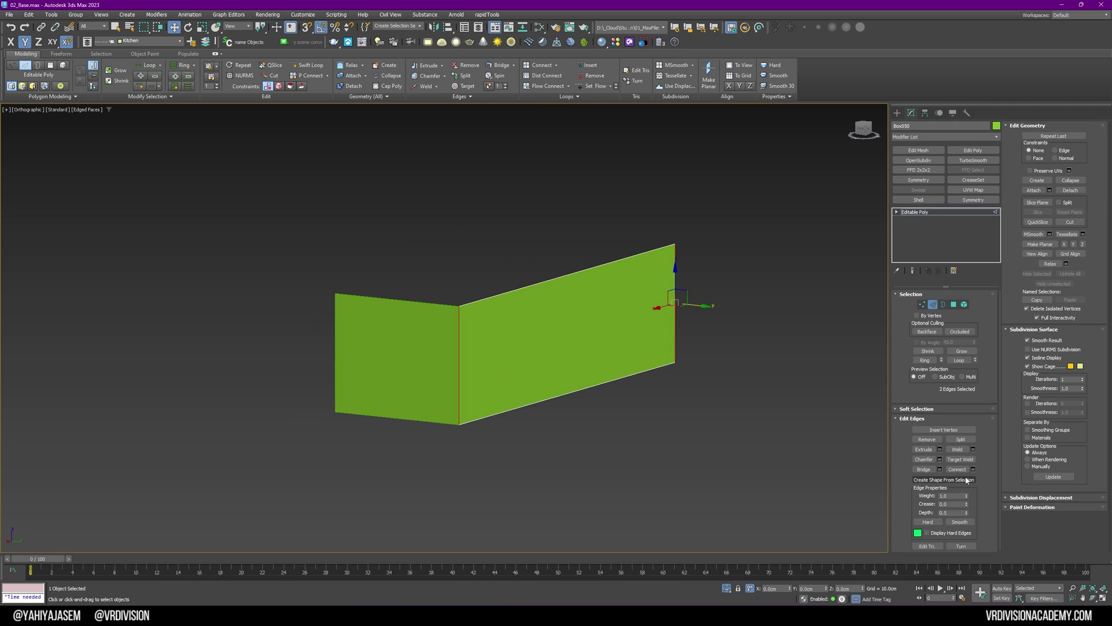
pyautogui.click(974, 469)
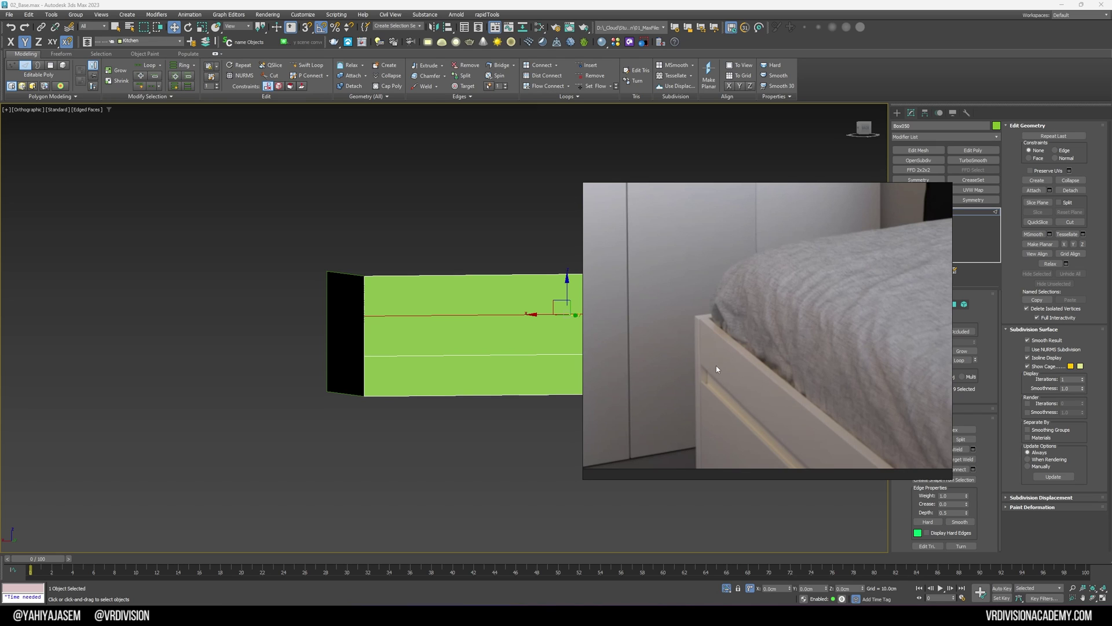
pyautogui.keyDown('alt'); pyautogui.moveTo(541, 285); pyautogui.dragTo(733, 259, button='middle'); pyautogui.keyUp('alt')
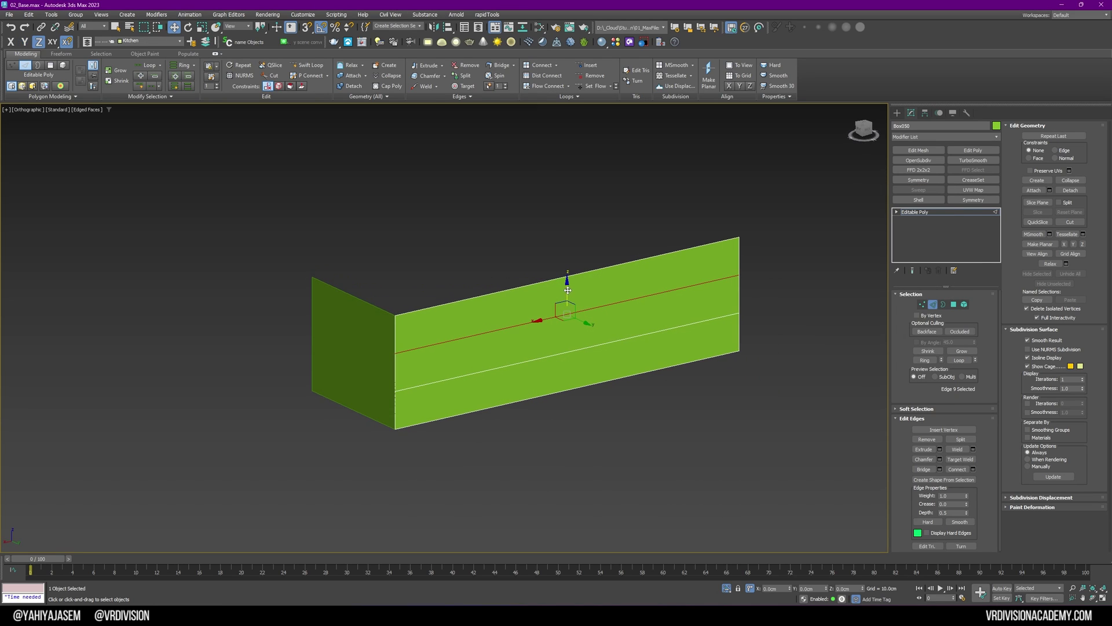
# Step: Snap the upper horizontal edge to the side panel's top and lower it in Z, including a further -5 cm offset
pyautogui.moveTo(732, 258); pyautogui.dragTo(740, 238)
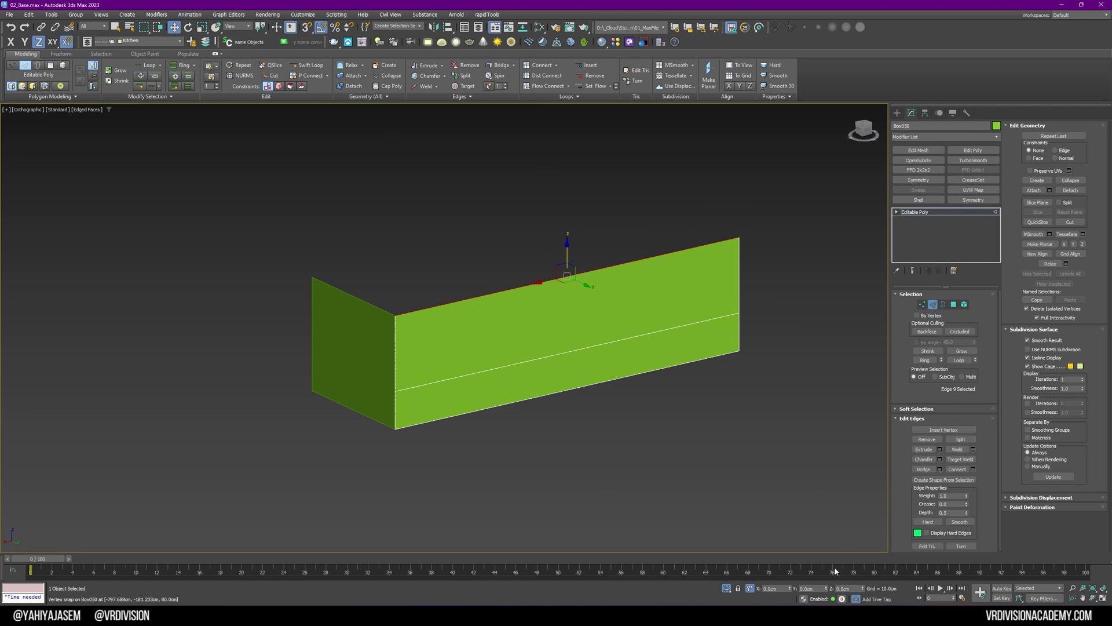
pyautogui.press('Return')
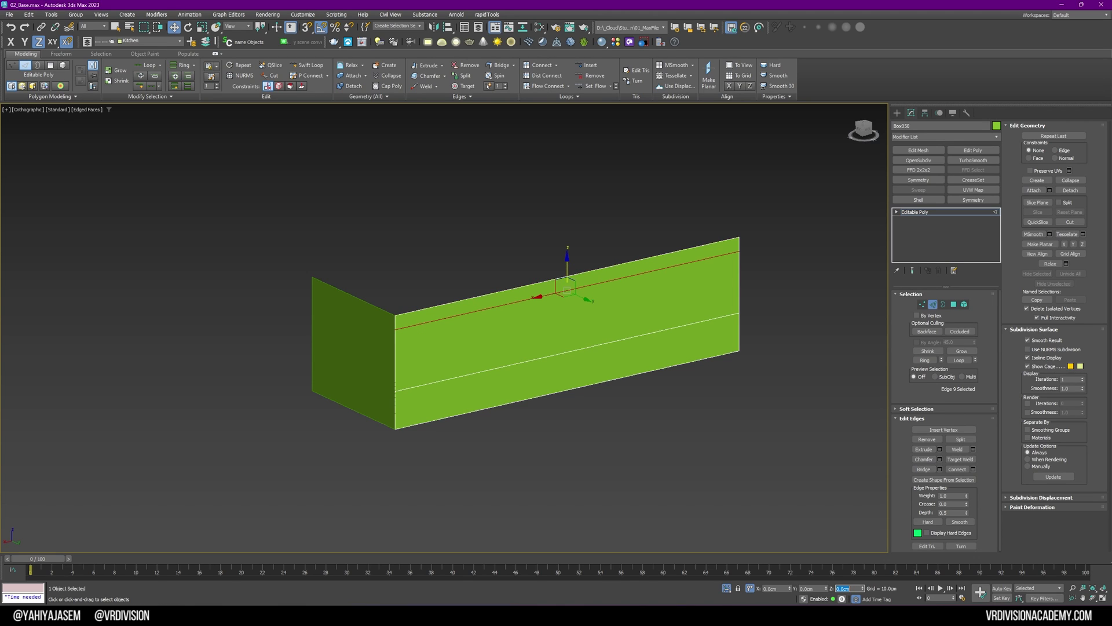
pyautogui.write('-5')
pyautogui.press('Return')
# Step: Remove the lower horizontal edge and connect the vertical edges below the top strip with one centred edge
pyautogui.scroll(3, 563, 293)
pyautogui.keyDown('alt'); pyautogui.moveTo(628, 433); pyautogui.dragTo(557, 315, button='middle'); pyautogui.keyUp('alt')
pyautogui.click(703, 360)
pyautogui.hotkey('ctrl', 'BackSpace')
pyautogui.moveTo(841, 345); pyautogui.dragTo(712, 343)
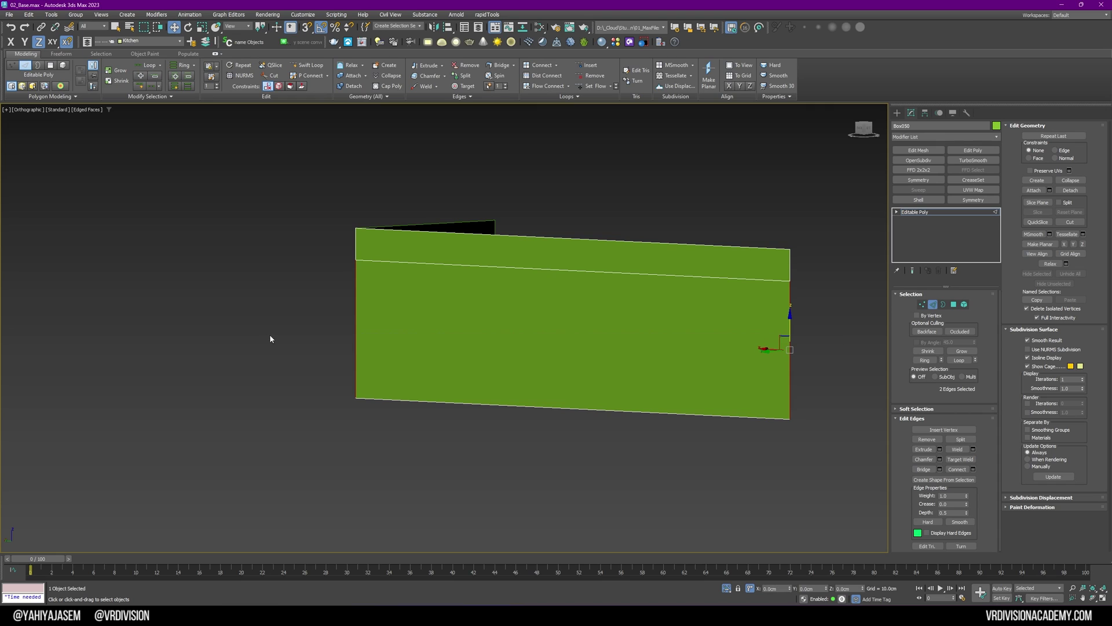
pyautogui.click(973, 469)
pyautogui.click(451, 335)
pyautogui.click(449, 370)
# Step: Detach the lower drawer-front face of the side panel as a separate object
pyautogui.keyDown('alt'); pyautogui.moveTo(490, 376); pyautogui.dragTo(459, 380, button='middle'); pyautogui.keyUp('alt')
pyautogui.press('4')
pyautogui.click(500, 387)
pyautogui.hotkey('alt', 'd')
pyautogui.click(578, 318)
pyautogui.click(934, 212)
pyautogui.click(601, 376)
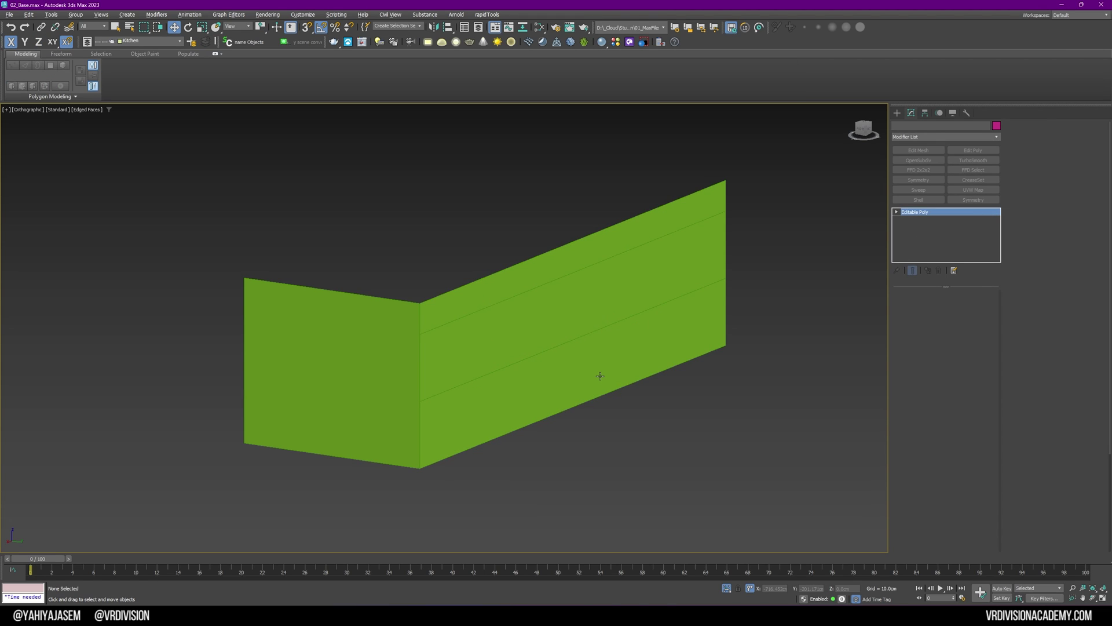
# Step: Isolate the lower drawer front and add a Shell with a 2 cm inner amount and 0 outer amount
pyautogui.click(430, 376)
pyautogui.hotkey('alt', 'q')
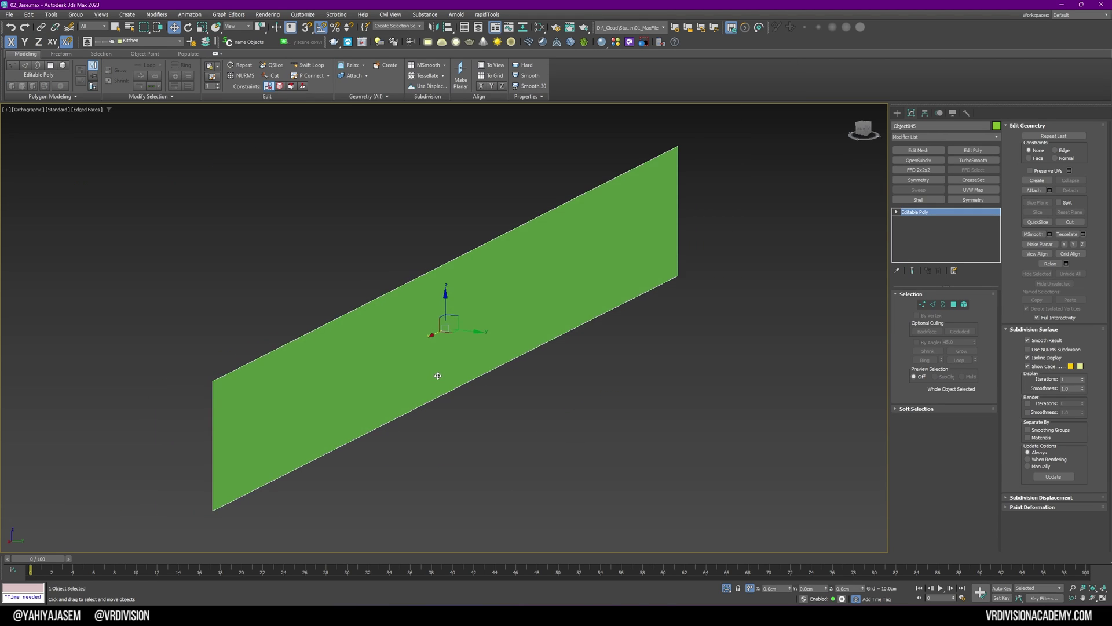
pyautogui.click(931, 135)
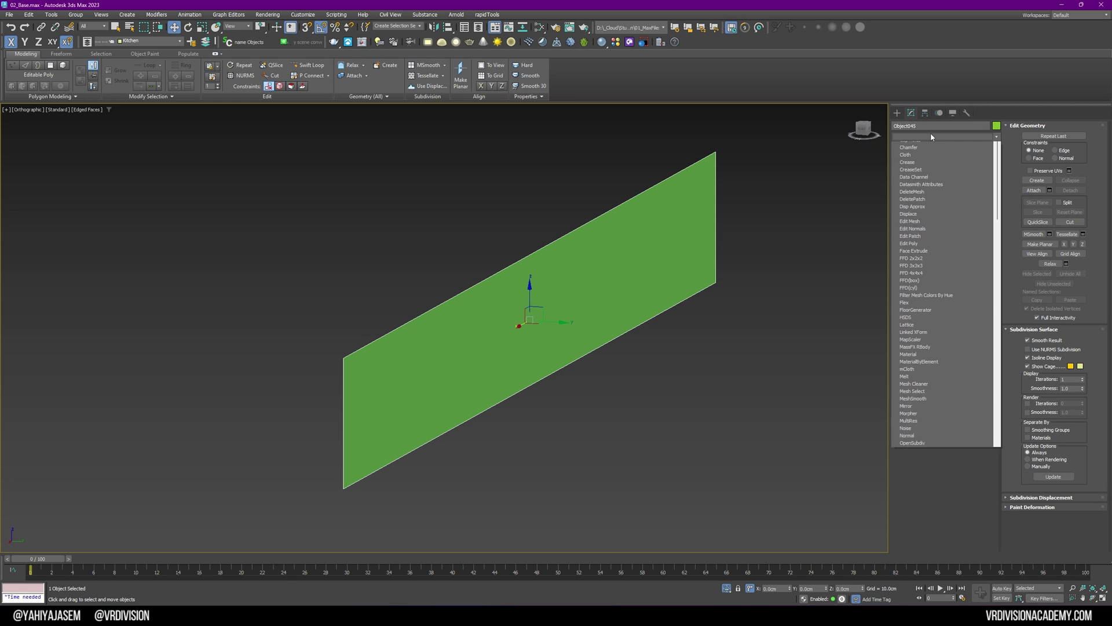
pyautogui.press('h')
pyautogui.press('Return')
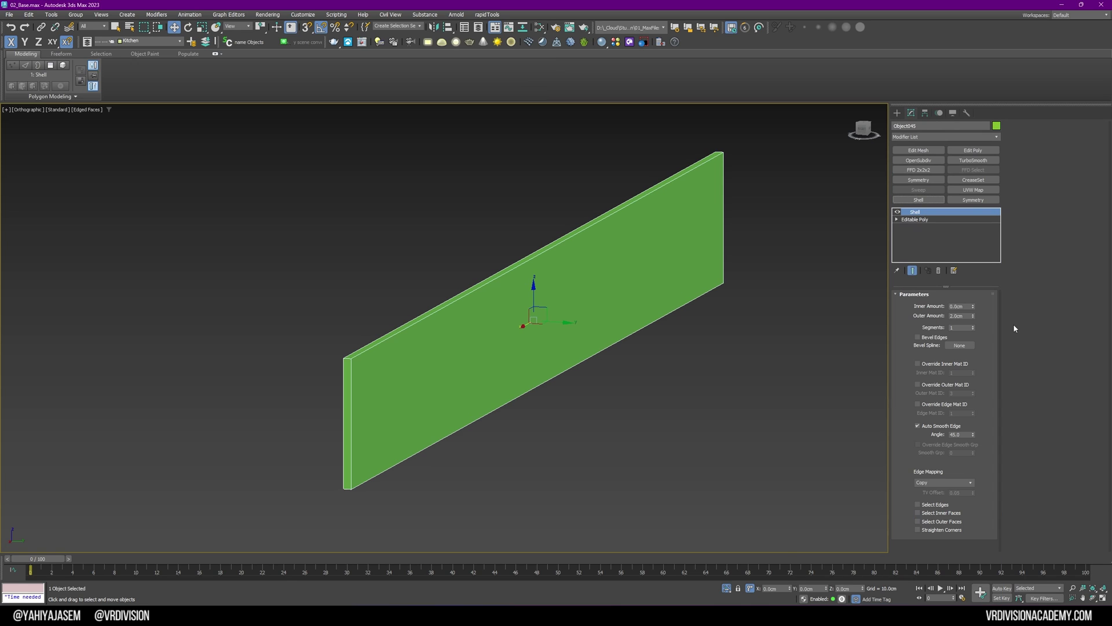
pyautogui.rightClick(972, 316)
pyautogui.doubleClick(967, 306)
pyautogui.write('2')
pyautogui.press('Return')
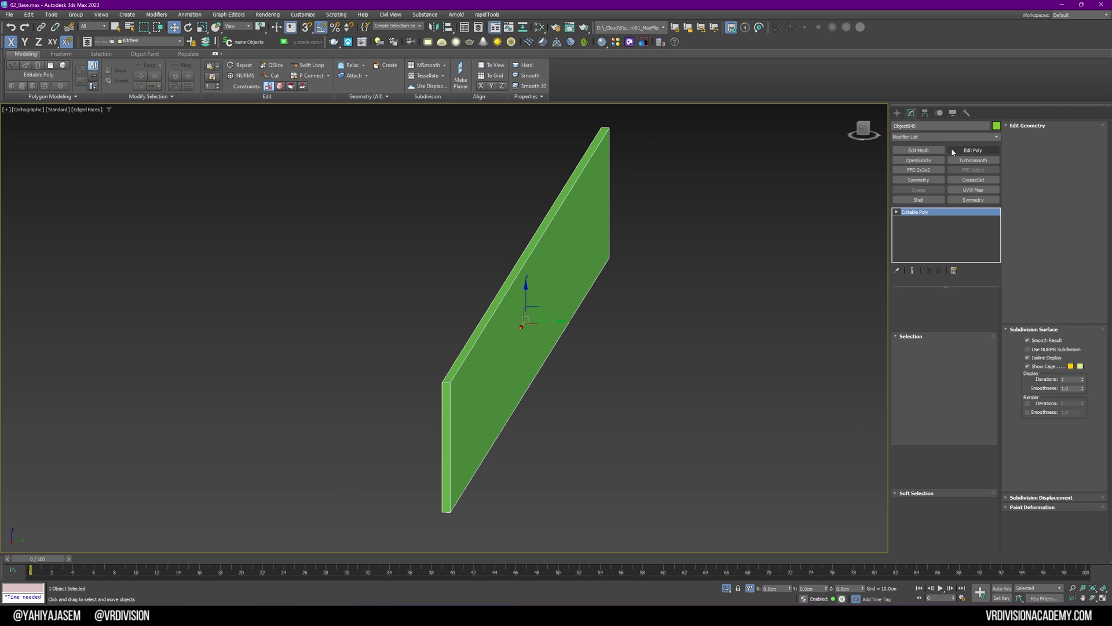
# Step: Connect an edge loop around the drawer front's thickness, snap it to the front face and offset it -0.5 cm along Y
pyautogui.scroll(5, 467, 325)
pyautogui.hotkey('ctrl', 'shift', 'e')
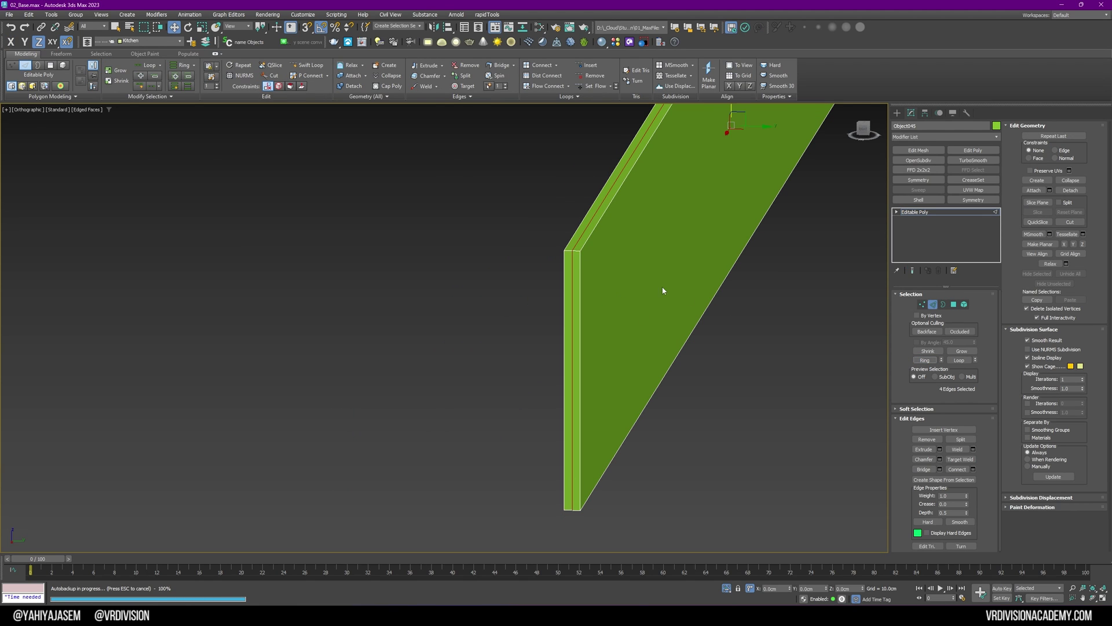
pyautogui.moveTo(669, 220); pyautogui.dragTo(659, 277, button='middle')
pyautogui.press('s')
pyautogui.moveTo(752, 182); pyautogui.dragTo(571, 308)
pyautogui.press('s')
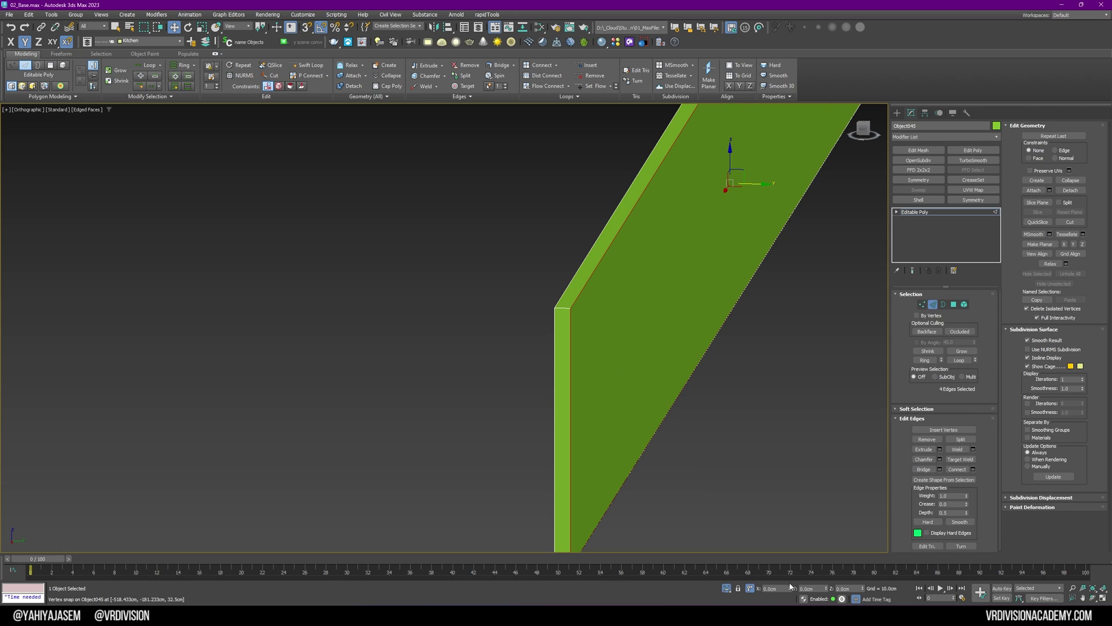
pyautogui.doubleClick(779, 588)
pyautogui.press('Tab')
pyautogui.write('-0.5')
pyautogui.press('Return')
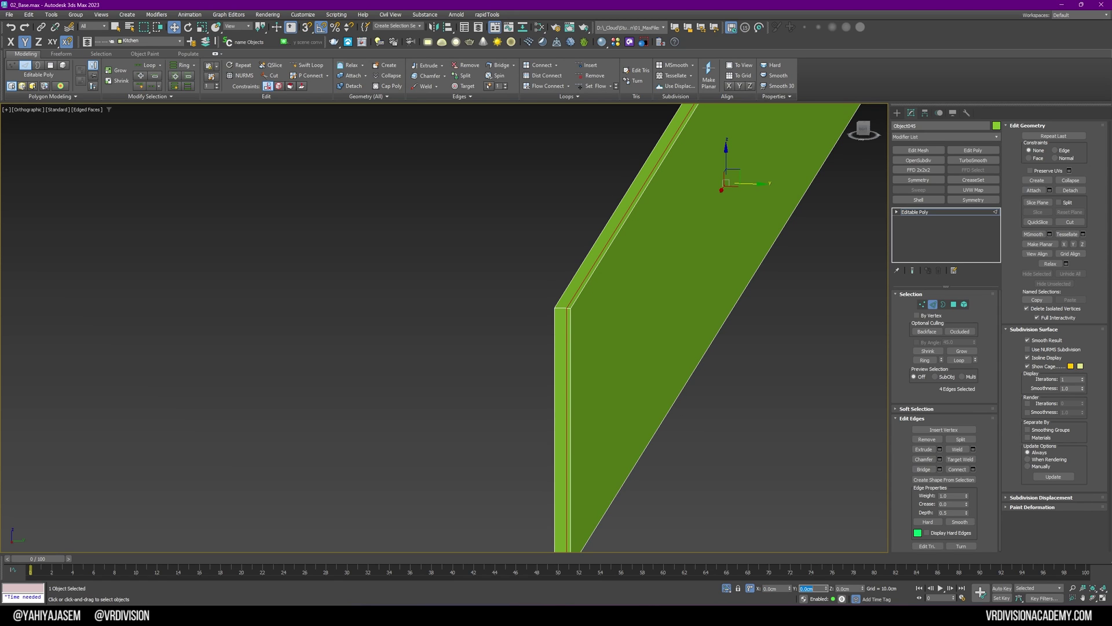
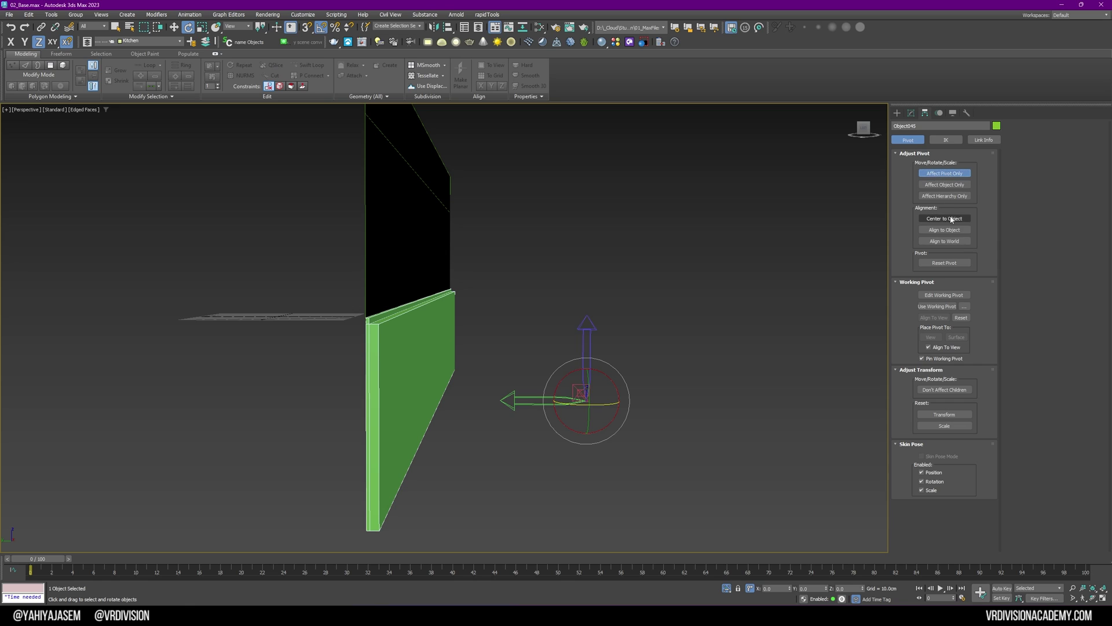
# Step: Leave pivot editing and copy the drawer front upward, snapping the copy's bottom corner to the top corner of the lower front
pyautogui.click(940, 175)
pyautogui.click(897, 113)
pyautogui.keyDown('alt'); pyautogui.moveTo(822, 174); pyautogui.dragTo(748, 221, button='middle'); pyautogui.keyUp('alt')
pyautogui.moveTo(471, 353); pyautogui.dragTo(543, 279, button='middle')
pyautogui.press('w')
pyautogui.scroll(-3, 462, 298)
pyautogui.press('s')
pyautogui.moveTo(487, 267)
pyautogui.keyDown('shift'); pyautogui.mouseDown()
pyautogui.moveTo(344, 329)
pyautogui.moveTo(386, 337)
pyautogui.mouseUp(); pyautogui.keyUp('shift')
pyautogui.scroll(6, 348, 333)
pyautogui.press('s')
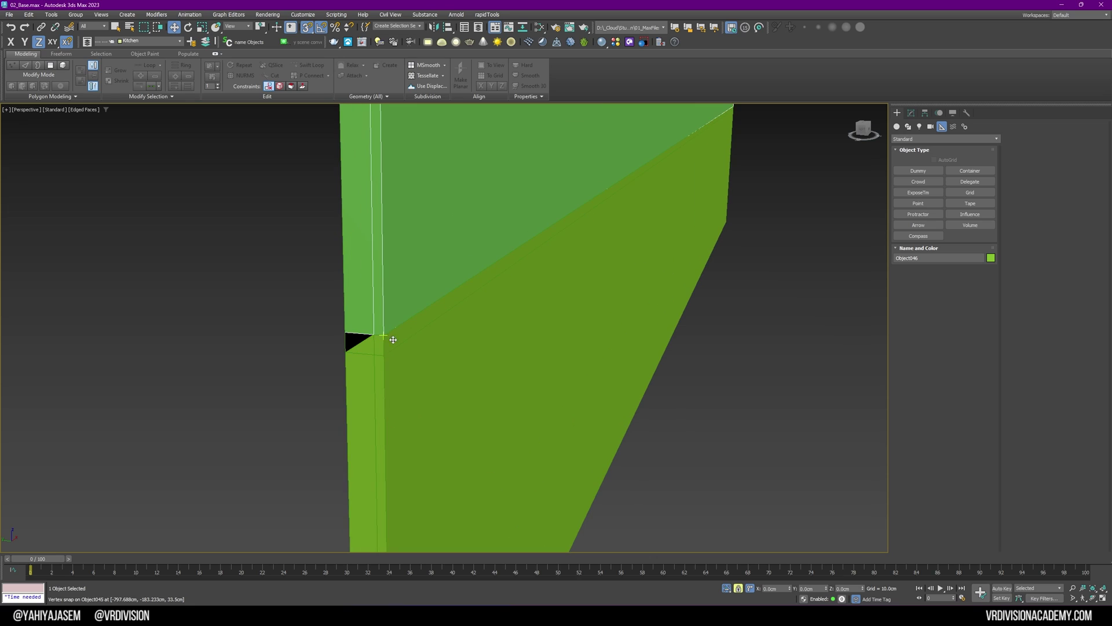
# Step: Raise the upper drawer front 1 cm along Z to leave a gap above the lower front
pyautogui.press('s')
pyautogui.scroll(-4, 457, 340)
pyautogui.keyDown('alt'); pyautogui.moveTo(457, 340); pyautogui.dragTo(464, 315, button='middle'); pyautogui.keyUp('alt')
pyautogui.write('1')
pyautogui.press('Return')
pyautogui.keyDown('alt'); pyautogui.moveTo(728, 449); pyautogui.dragTo(725, 469, button='middle'); pyautogui.keyUp('alt')
pyautogui.hotkey('ctrl', 'z')
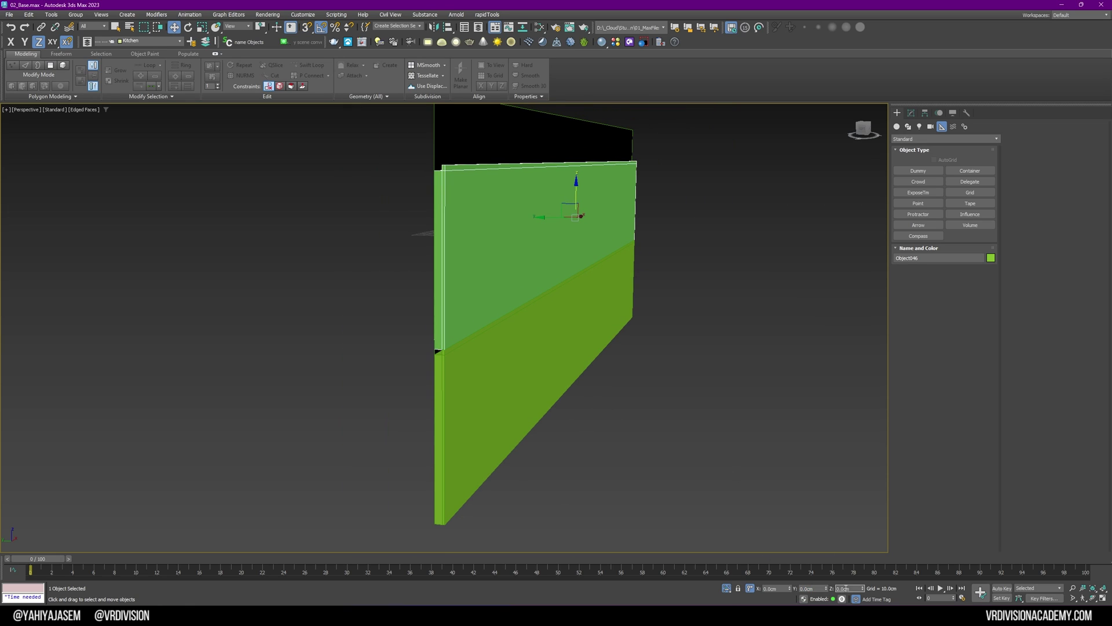
pyautogui.doubleClick(847, 588)
pyautogui.write('1')
pyautogui.press('Return')
# Step: Detach the top strip face of the back panel as a separate object
pyautogui.keyDown('alt'); pyautogui.moveTo(630, 349); pyautogui.dragTo(672, 374, button='middle'); pyautogui.keyUp('alt')
pyautogui.click(604, 386)
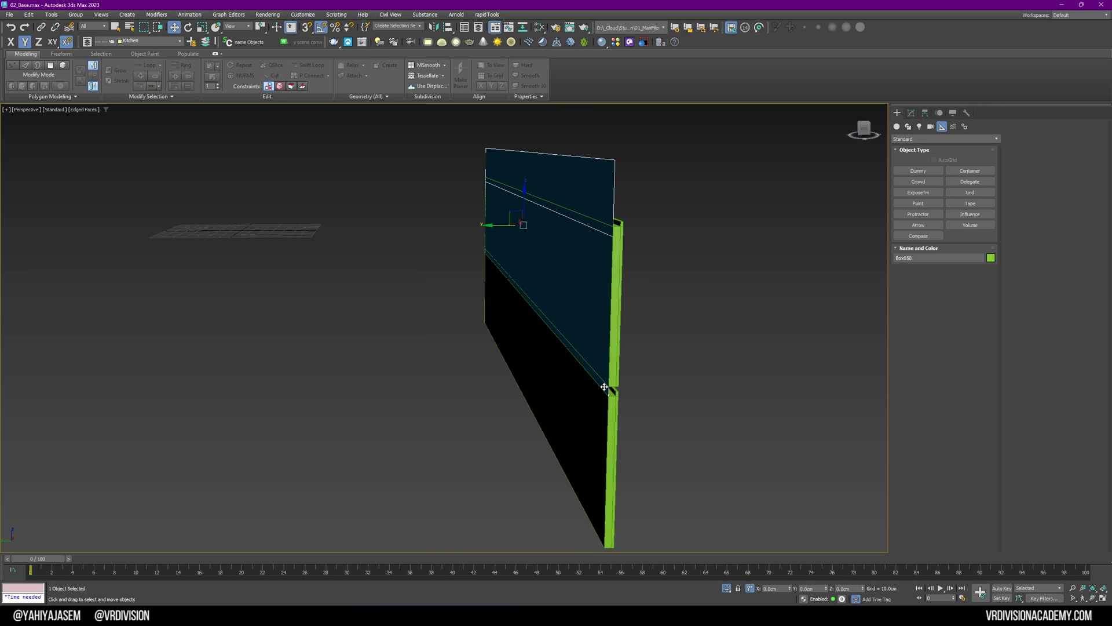
pyautogui.moveTo(489, 228); pyautogui.dragTo(343, 241)
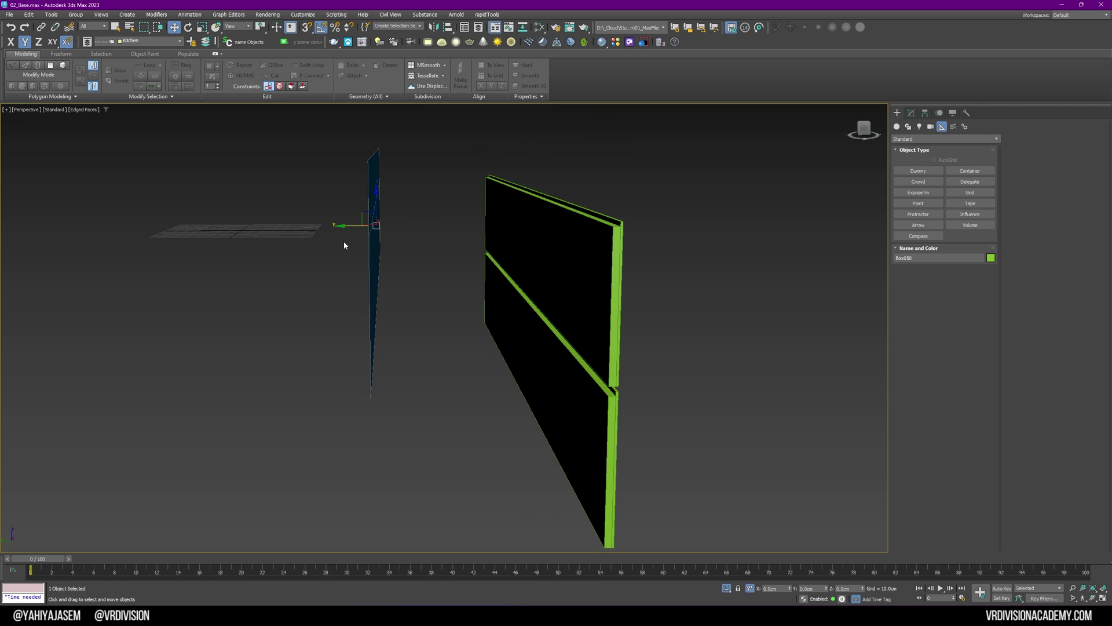
pyautogui.hotkey('ctrl', 'z')
pyautogui.keyDown('alt'); pyautogui.moveTo(343, 241); pyautogui.dragTo(511, 174, button='middle'); pyautogui.keyUp('alt')
pyautogui.press('1')
pyautogui.click(405, 147)
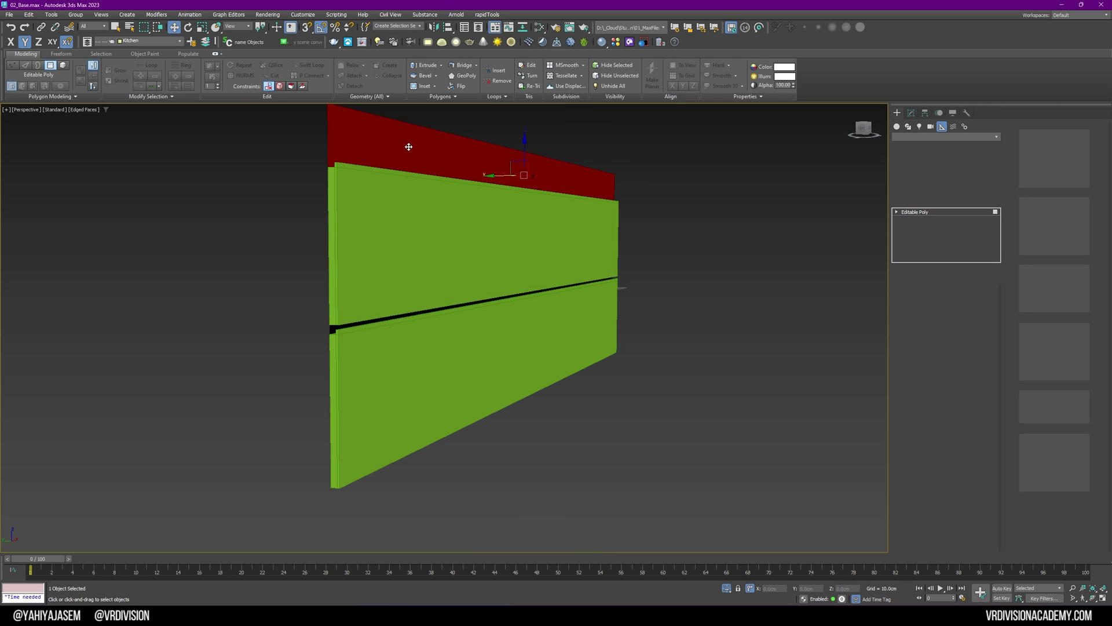
pyautogui.hotkey('alt', 'd')
pyautogui.press('Escape')
# Step: Extend the back panel's bottom edge down by snapping it to the bottom of the lower drawer front
pyautogui.moveTo(519, 246)
pyautogui.keyDown('alt'); pyautogui.mouseDown(button='middle')
pyautogui.moveTo(568, 257)
pyautogui.moveTo(526, 226)
pyautogui.mouseUp(button='middle'); pyautogui.keyUp('alt')
pyautogui.scroll(-3, 568, 258)
pyautogui.press('2')
pyautogui.click(539, 272)
pyautogui.press('s')
pyautogui.moveTo(500, 224); pyautogui.dragTo(636, 368)
pyautogui.press('s')
pyautogui.press('2')
pyautogui.keyDown('alt'); pyautogui.moveTo(636, 368); pyautogui.dragTo(865, 243, button='middle'); pyautogui.keyUp('alt')
# Step: Add a Shell to the detached top strip and snap its two lower vertices relative to the upper drawer front's top edge
pyautogui.click(431, 260)
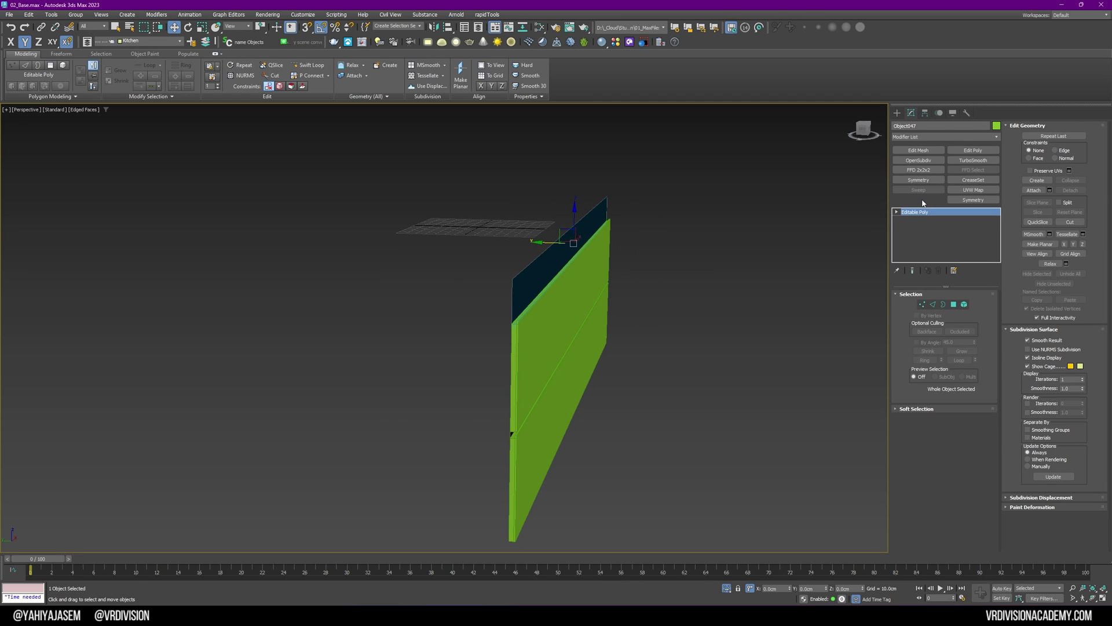
pyautogui.click(922, 202)
pyautogui.click(916, 223)
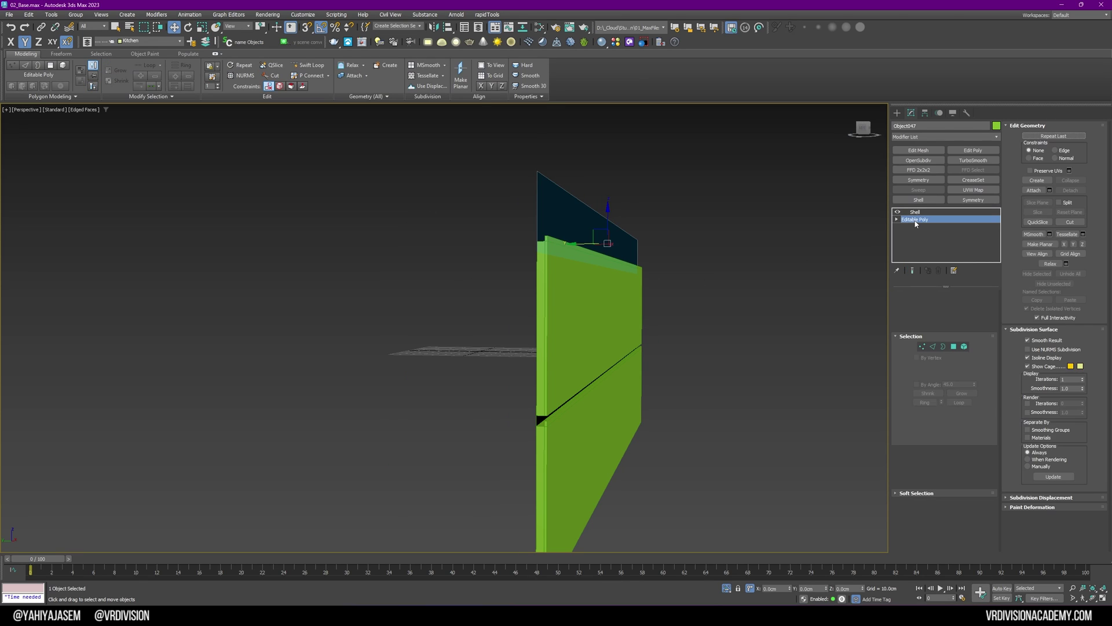
pyautogui.press('1')
pyautogui.press('f')
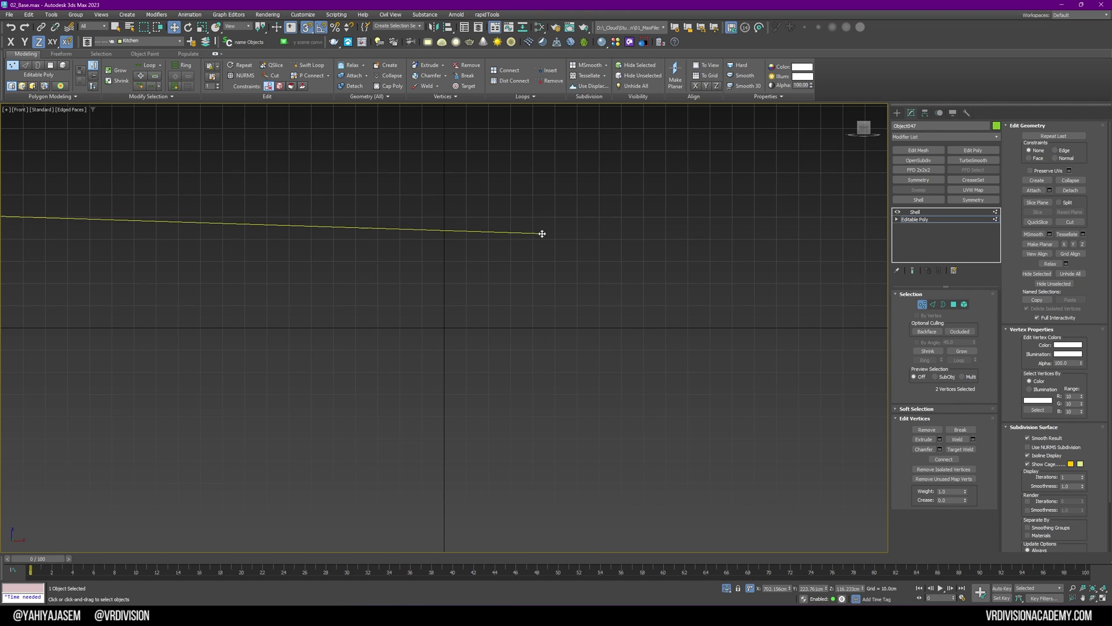
pyautogui.scroll(-6, 541, 232)
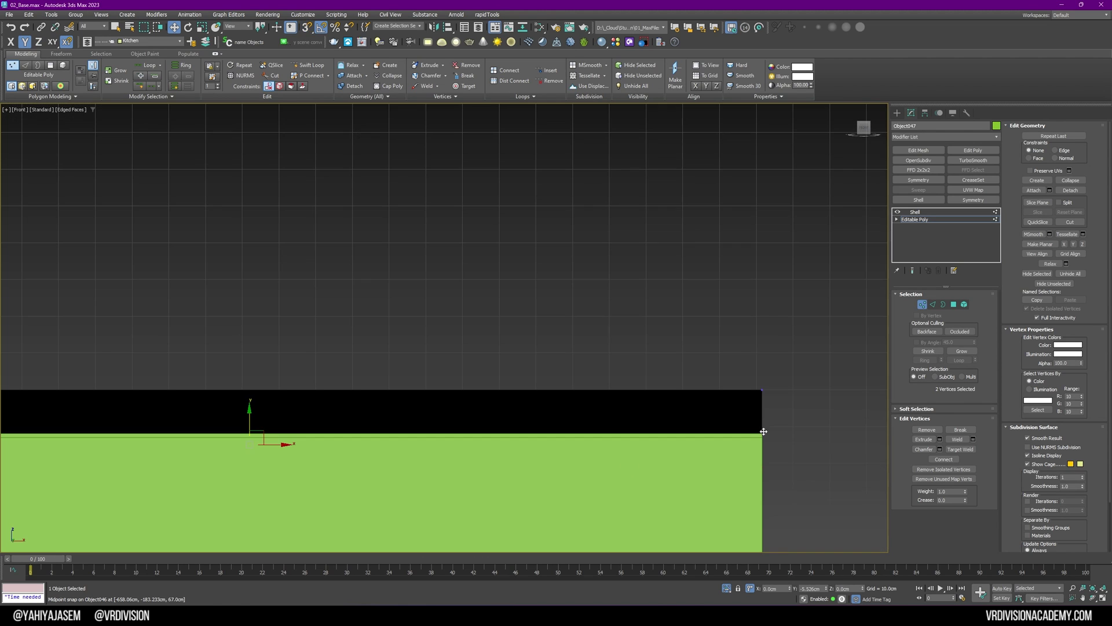
pyautogui.press('s')
pyautogui.moveTo(763, 431); pyautogui.dragTo(766, 424)
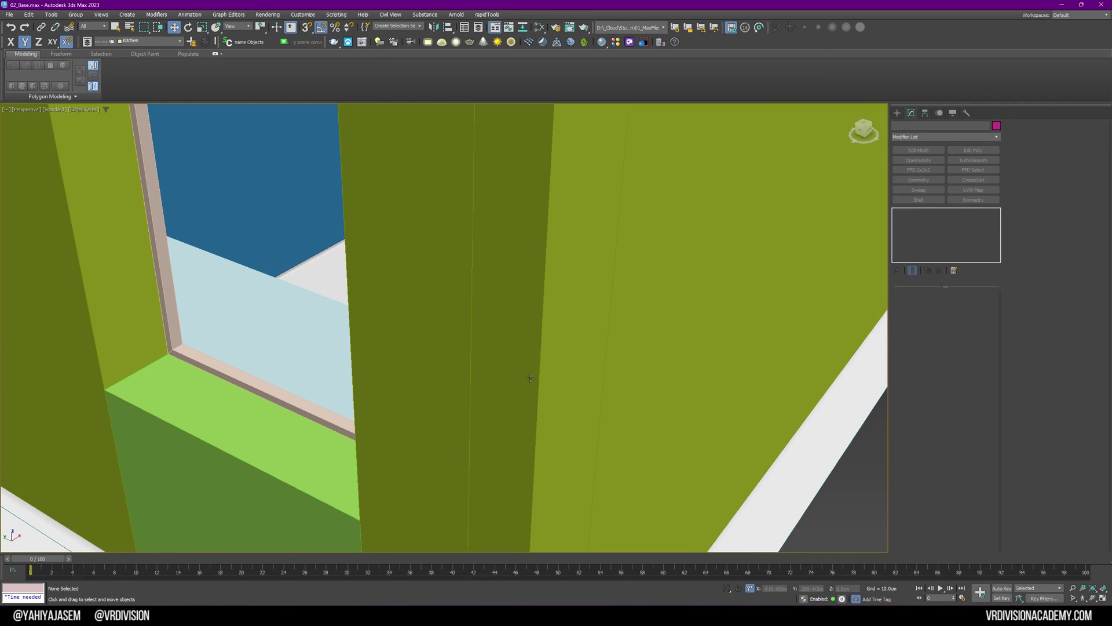
# Step: Isolate the bed base panels and add a Shell with a 2 cm inner and 0 outer amount to the end panel
pyautogui.scroll(5, 530, 378)
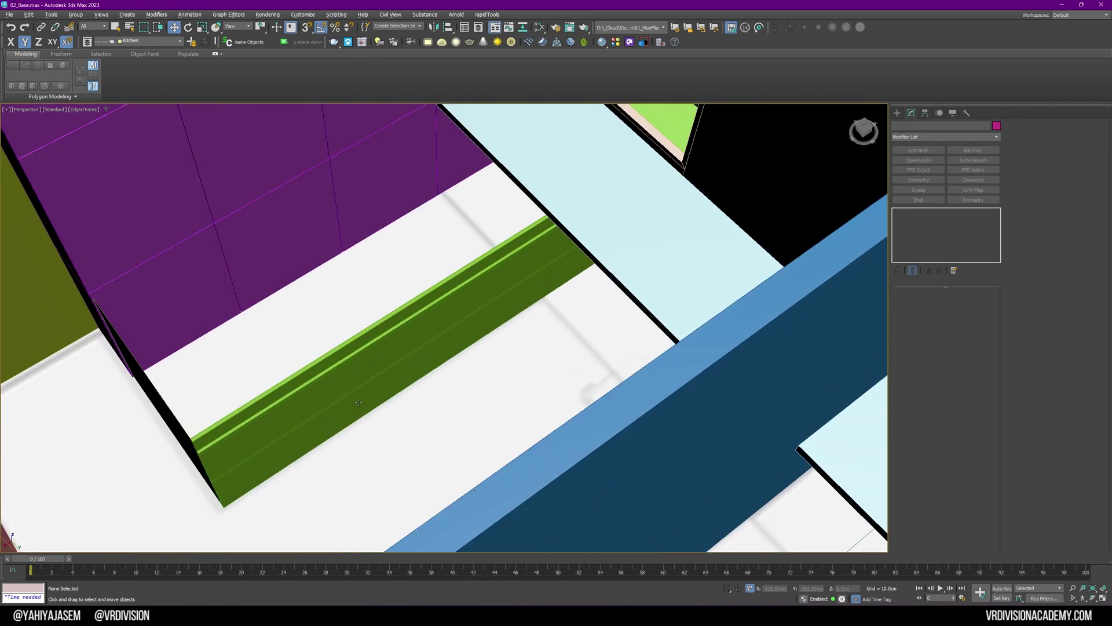
pyautogui.scroll(4, 414, 346)
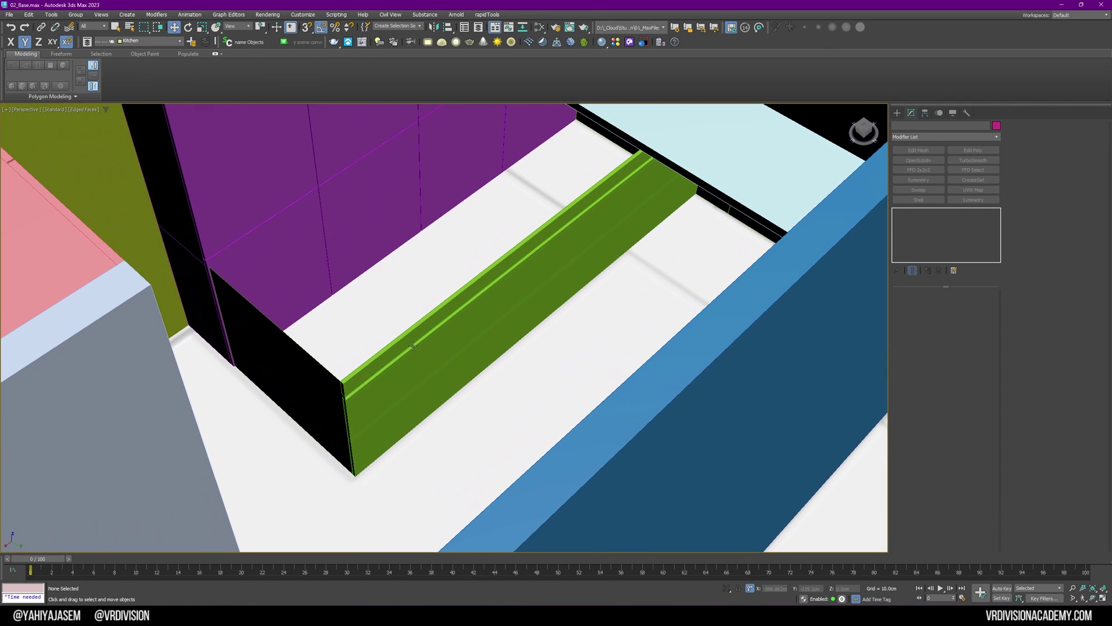
pyautogui.click(382, 357)
pyautogui.hotkey('alt', 'q')
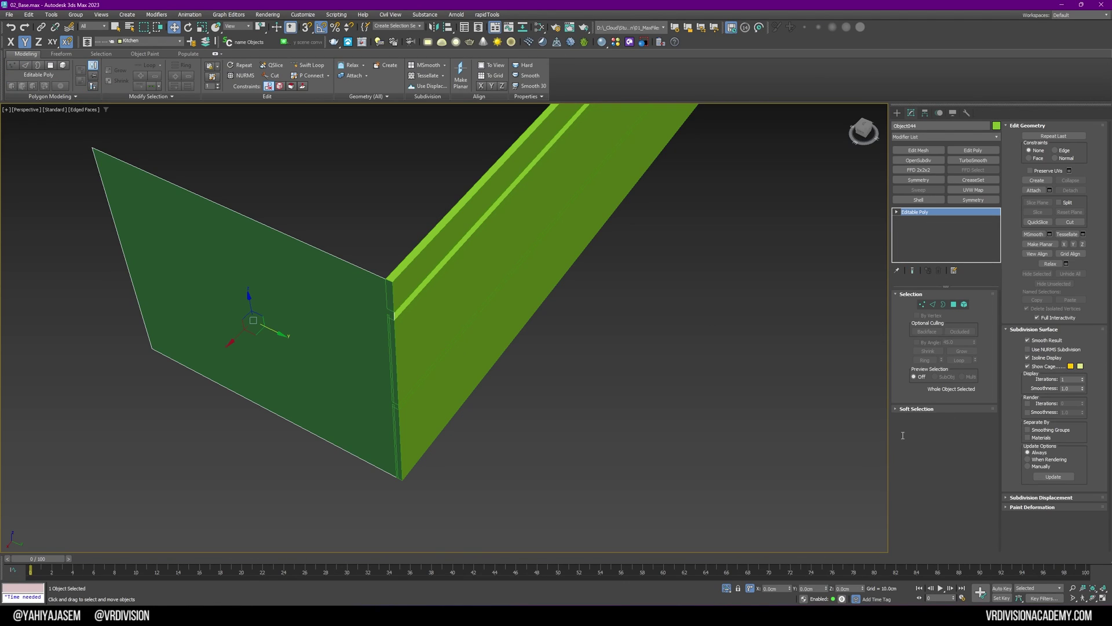
pyautogui.click(917, 139)
pyautogui.press('s')
pyautogui.click(917, 140)
pyautogui.click(920, 202)
pyautogui.scroll(-4, 640, 286)
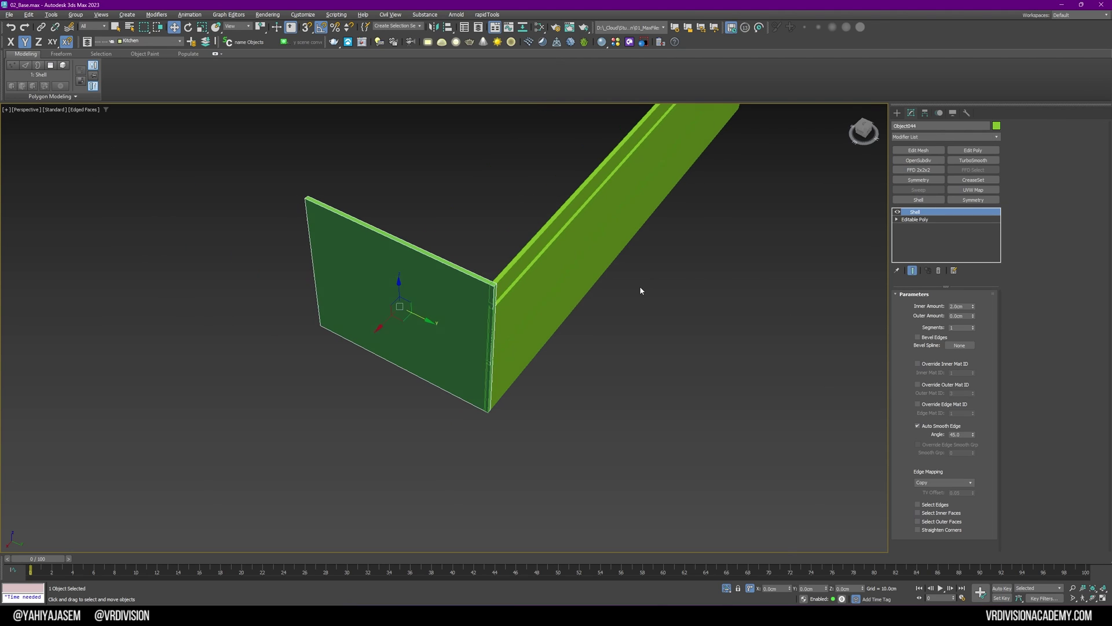
# Step: Apply Edit Poly to the four long panels and move their end vertices along X to just short of the end panel's inner face
pyautogui.keyDown('alt'); pyautogui.moveTo(639, 286); pyautogui.dragTo(621, 287, button='middle'); pyautogui.keyUp('alt')
pyautogui.moveTo(614, 191); pyautogui.dragTo(783, 401)
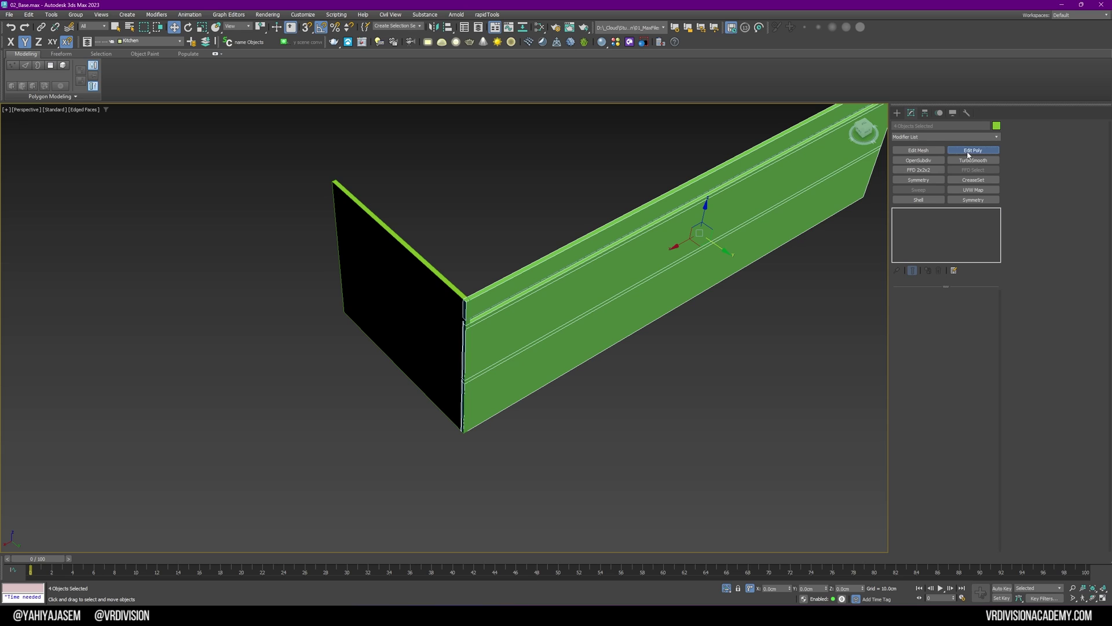
pyautogui.press('1')
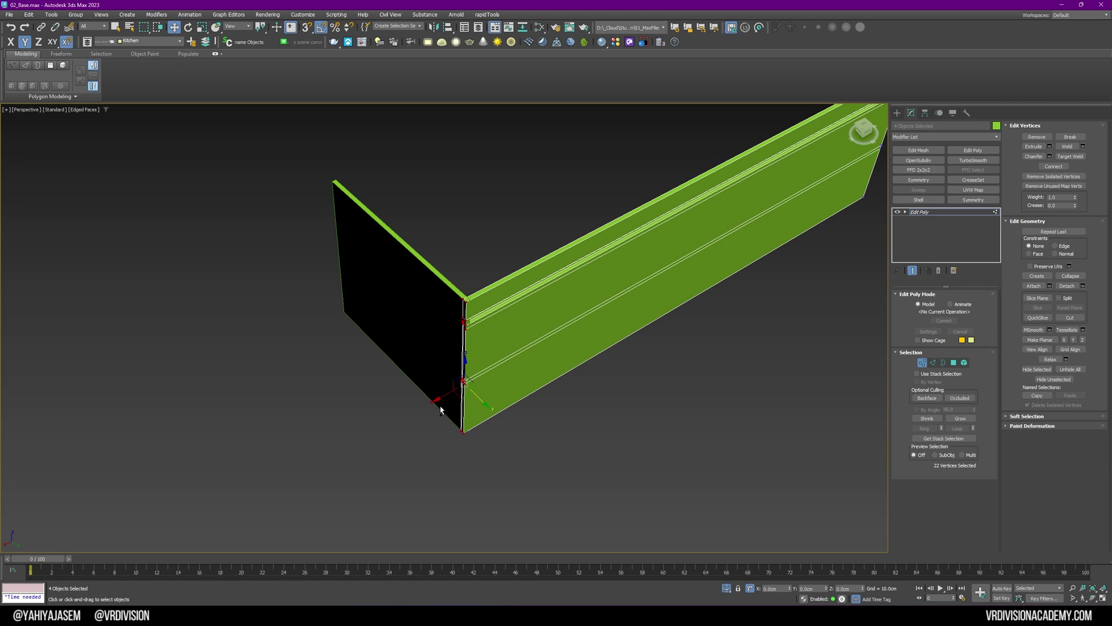
pyautogui.press('F5')
pyautogui.press('t')
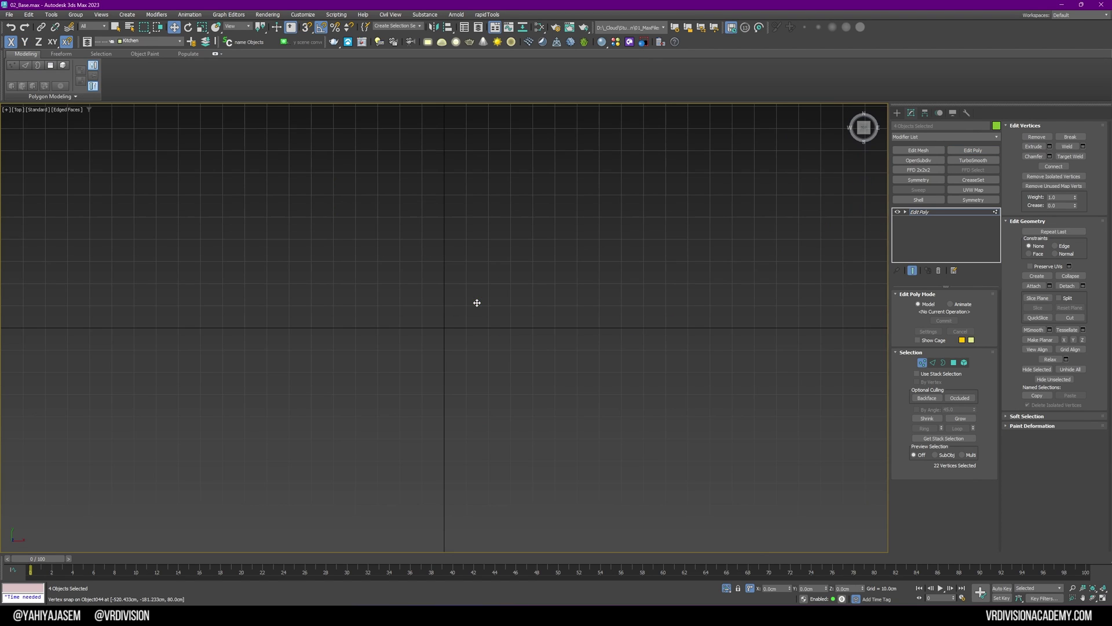
pyautogui.press('z')
pyautogui.press('space')
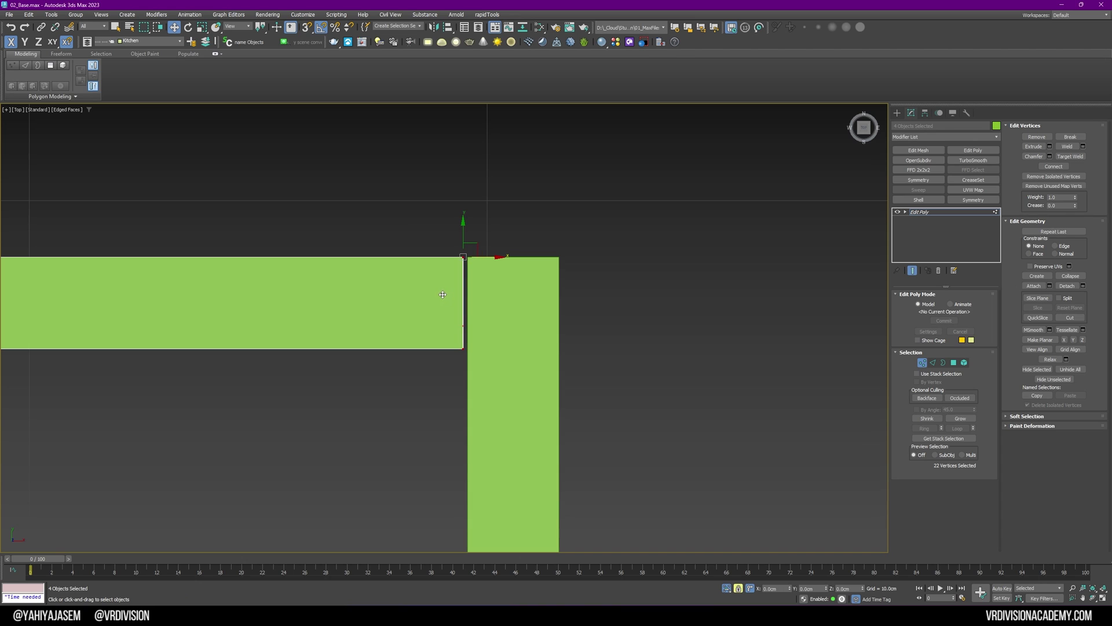
pyautogui.scroll(-6, 467, 295)
pyautogui.keyDown('alt'); pyautogui.moveTo(468, 296); pyautogui.dragTo(449, 231, button='middle'); pyautogui.keyUp('alt')
pyautogui.press('p')
pyautogui.press('1')
pyautogui.press('z')
# Step: Examine the shortened long panels and both drawer fronts where they meet the end panel
pyautogui.scroll(-3, 706, 262)
pyautogui.keyDown('alt'); pyautogui.moveTo(706, 261); pyautogui.dragTo(739, 291, button='middle'); pyautogui.keyUp('alt')
pyautogui.click(666, 373)
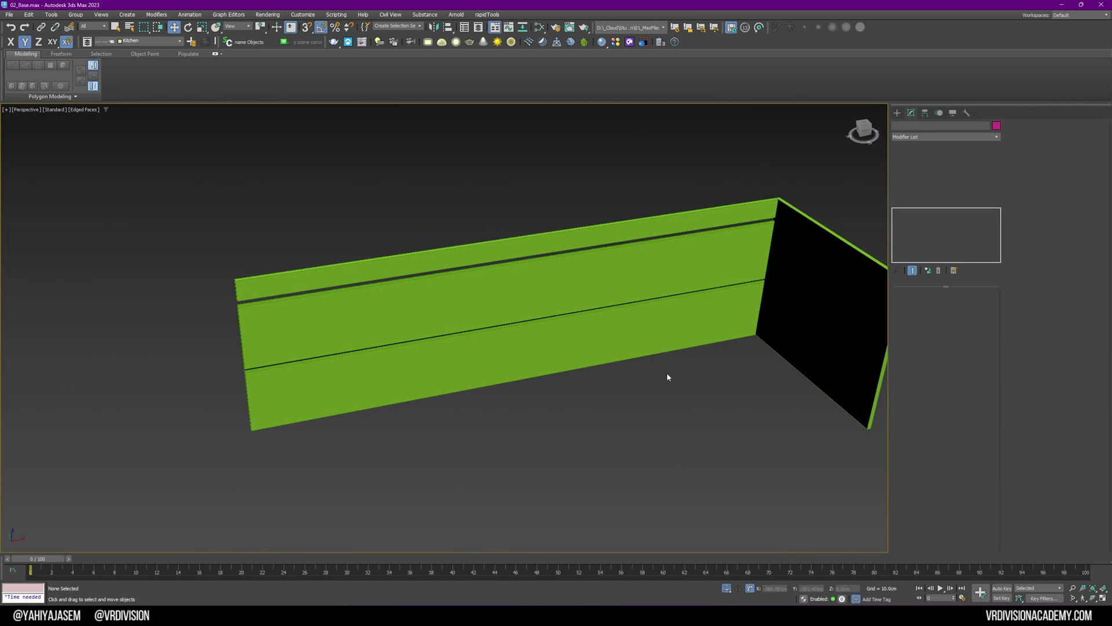
pyautogui.keyDown('alt'); pyautogui.moveTo(538, 342); pyautogui.dragTo(579, 328, button='middle'); pyautogui.keyUp('alt')
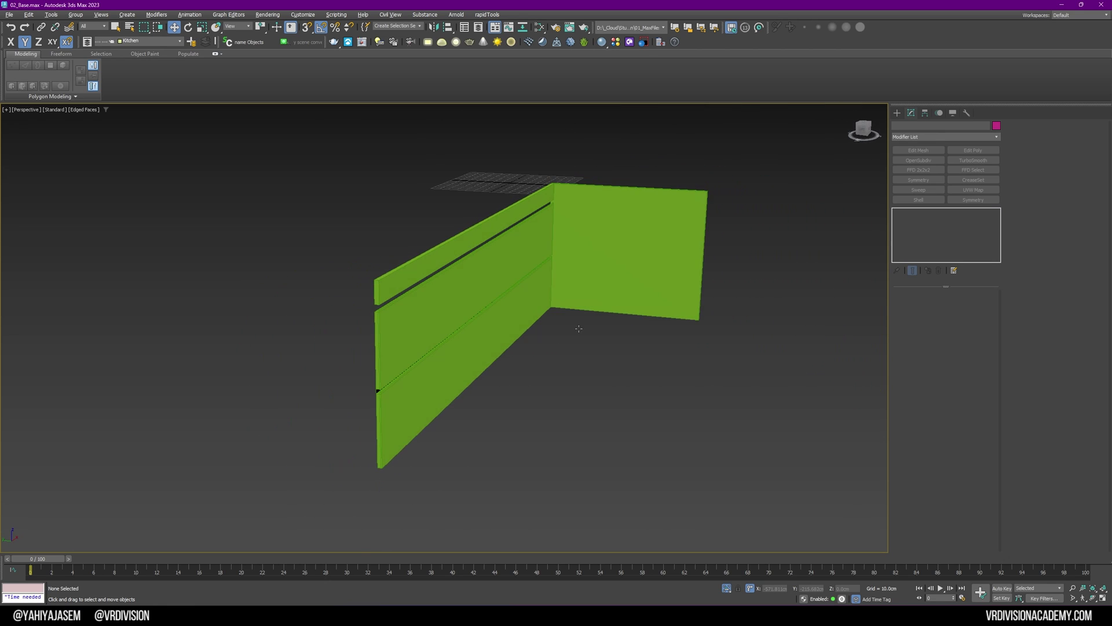
pyautogui.scroll(4, 420, 385)
pyautogui.click(305, 385)
pyautogui.keyDown('ctrl'); pyautogui.click(394, 364); pyautogui.keyUp('ctrl')
pyautogui.scroll(-3, 394, 365)
pyautogui.keyDown('alt'); pyautogui.moveTo(394, 364); pyautogui.dragTo(579, 328, button='middle'); pyautogui.keyUp('alt')
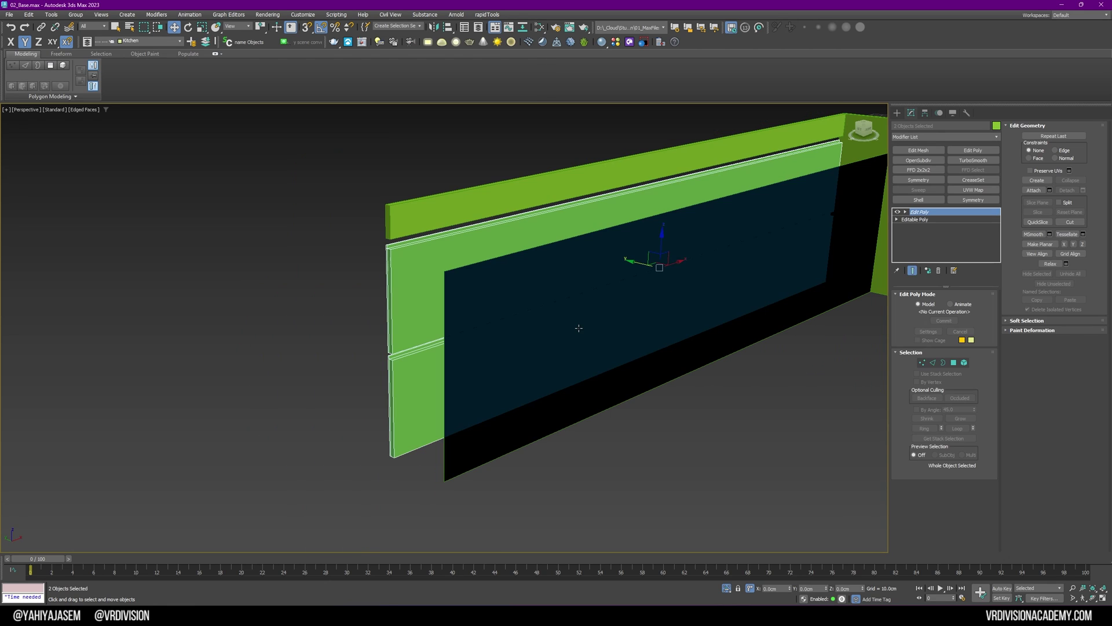
# Step: Raise the back panel's top edge along Z by snapping it to the top of the upper strip
pyautogui.click(403, 351)
pyautogui.keyDown('alt'); pyautogui.moveTo(402, 351); pyautogui.dragTo(521, 279, button='middle'); pyautogui.keyUp('alt')
pyautogui.press('2')
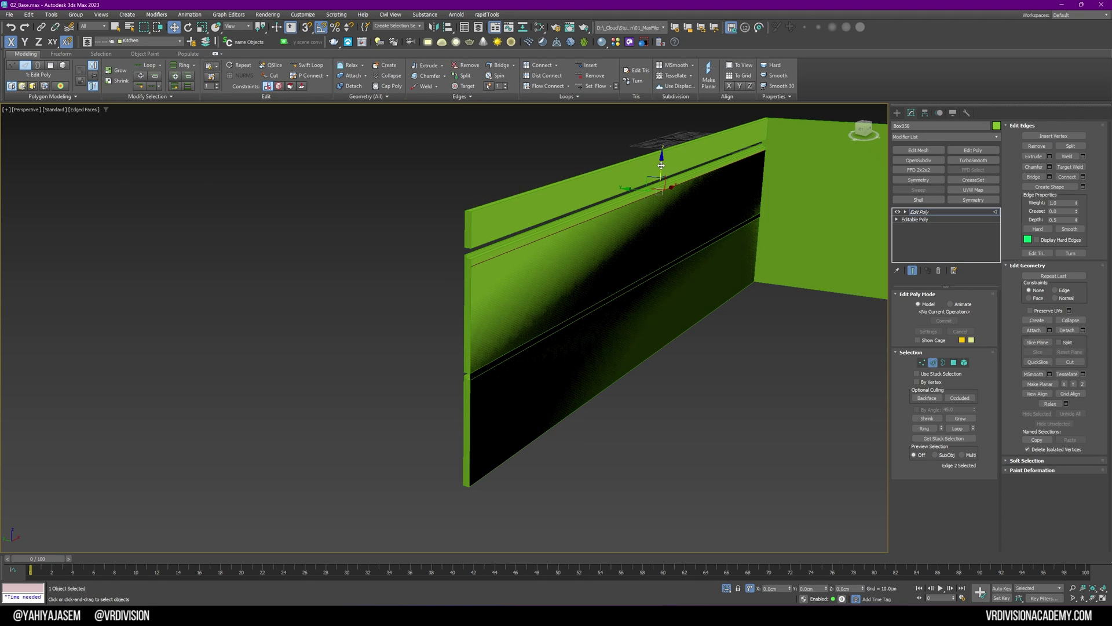
pyautogui.moveTo(490, 190); pyautogui.dragTo(503, 212)
pyautogui.press('s')
pyautogui.scroll(-3, 507, 212)
pyautogui.keyDown('alt'); pyautogui.moveTo(507, 211); pyautogui.dragTo(553, 213, button='middle'); pyautogui.keyUp('alt')
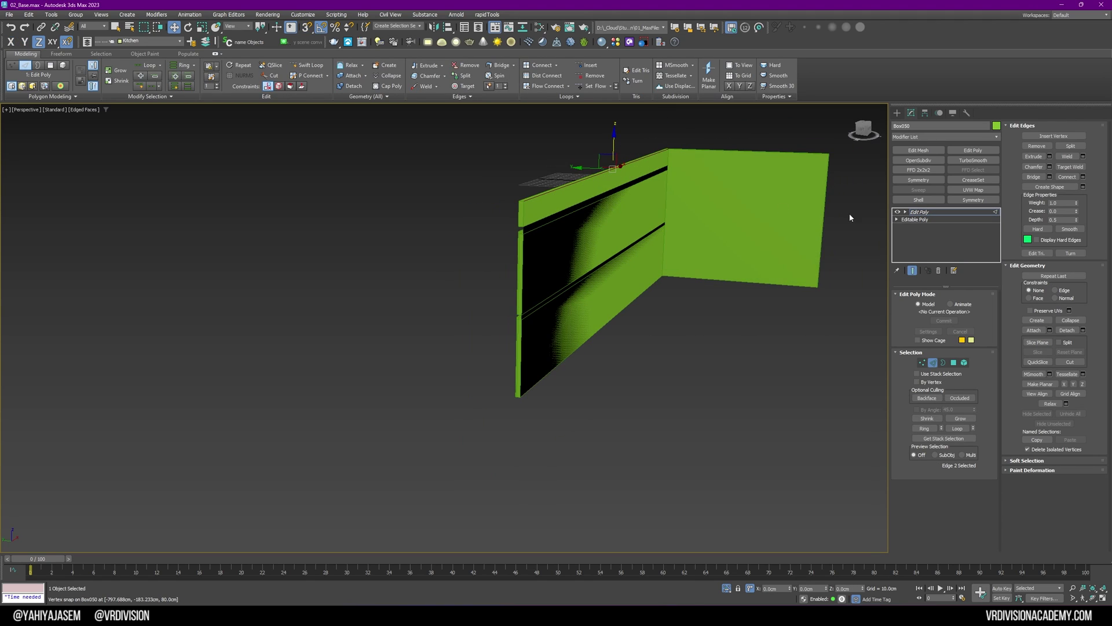
# Step: Clear the Edit Poly from the back panel's modifier stack and add a Shell with a 2 cm inner and 0 outer amount
pyautogui.click(940, 212)
pyautogui.press('Delete')
pyautogui.click(924, 199)
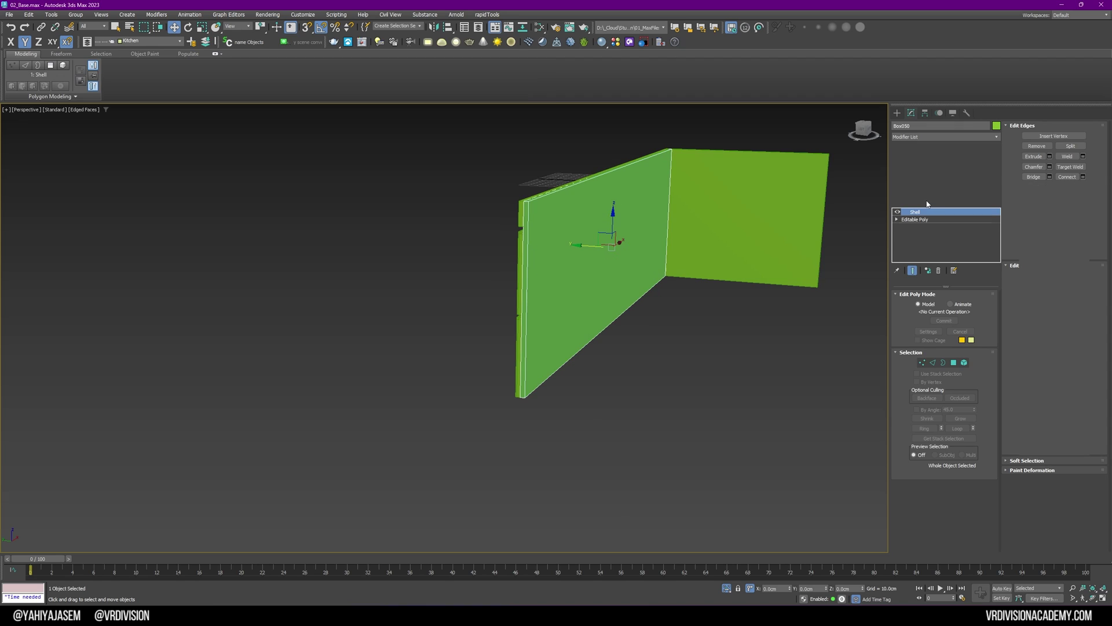
pyautogui.keyDown('alt'); pyautogui.moveTo(605, 269); pyautogui.dragTo(437, 266, button='middle'); pyautogui.keyUp('alt')
pyautogui.scroll(8, 420, 284)
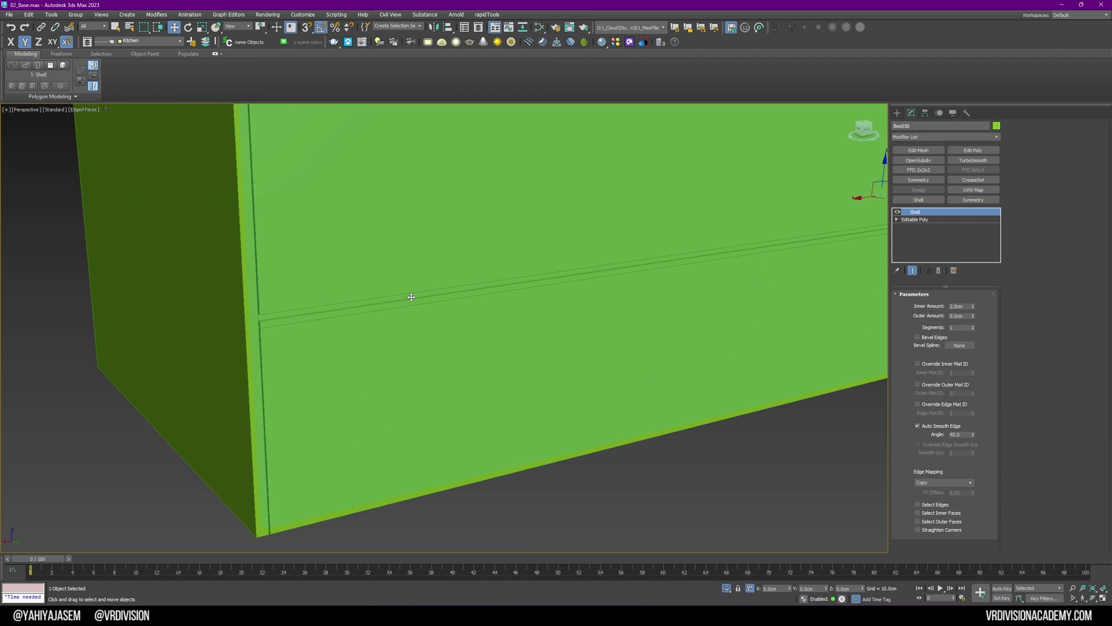
pyautogui.press('Delete')
pyautogui.moveTo(281, 323); pyautogui.dragTo(359, 290, button='middle')
# Step: Following the bed reference photo, make a copy of the end panel turned 90 degrees and snap it to the end panel's rear corner
pyautogui.scroll(1, 359, 289)
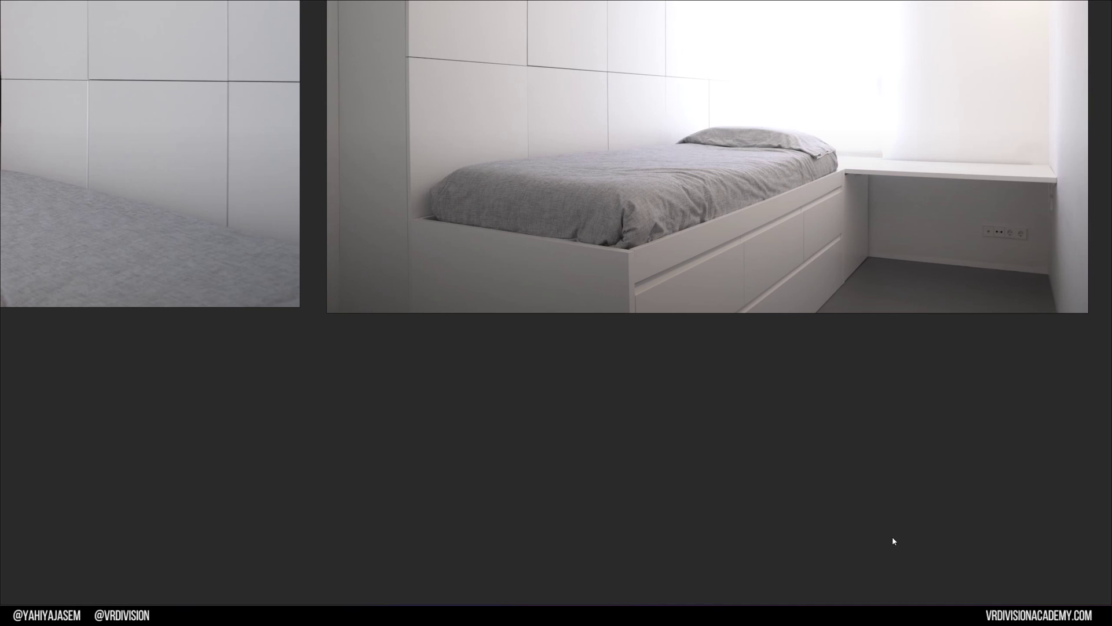
pyautogui.scroll(3, 799, 421)
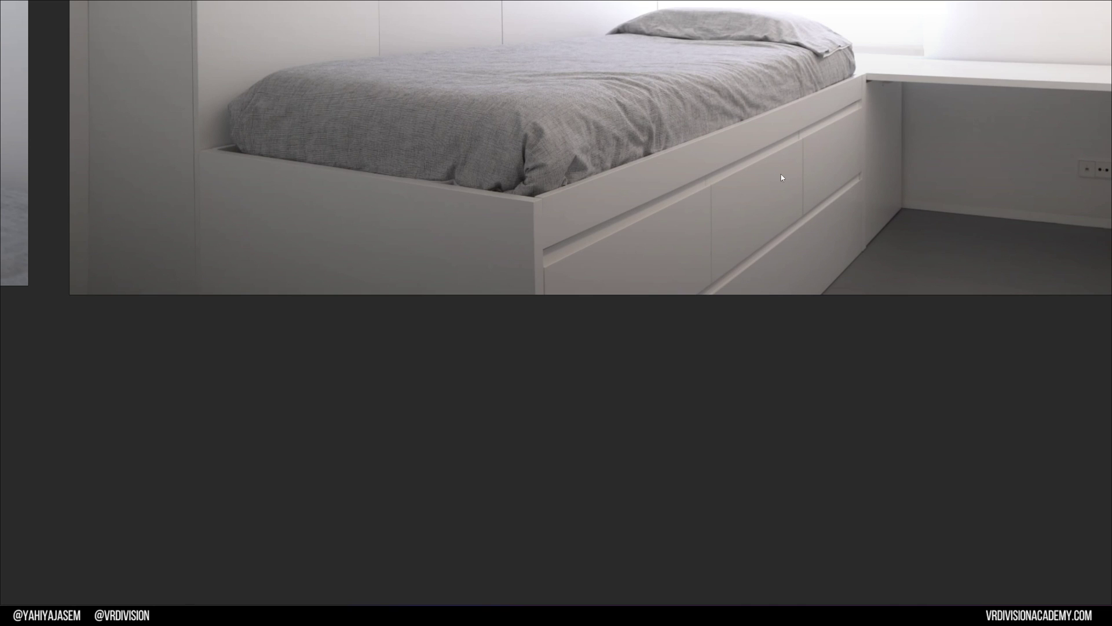
pyautogui.scroll(-3, 725, 210)
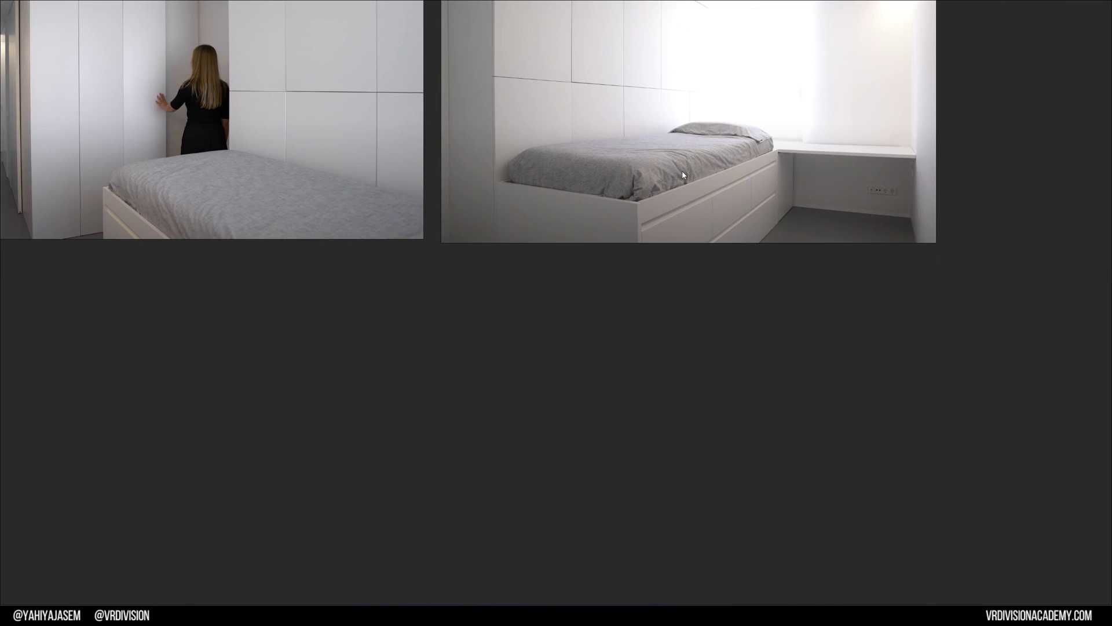
pyautogui.keyDown('shift'); pyautogui.moveTo(491, 326); pyautogui.dragTo(451, 334); pyautogui.keyUp('shift')
pyautogui.moveTo(397, 354); pyautogui.dragTo(380, 202)
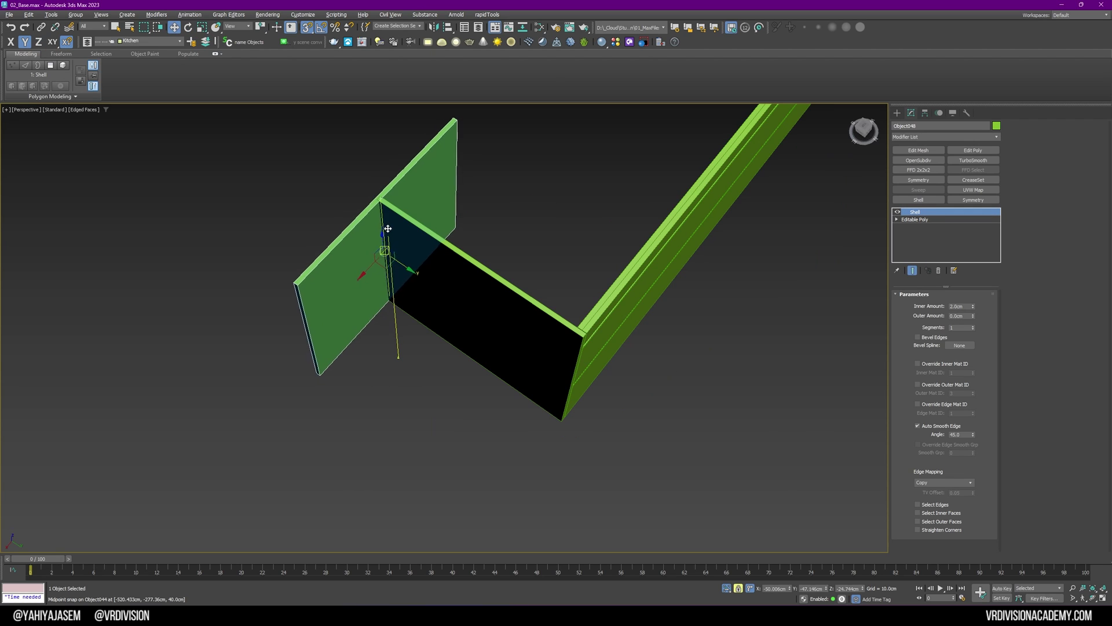
pyautogui.moveTo(382, 260)
pyautogui.mouseDown()
pyautogui.moveTo(443, 230)
pyautogui.moveTo(534, 148)
pyautogui.mouseUp()
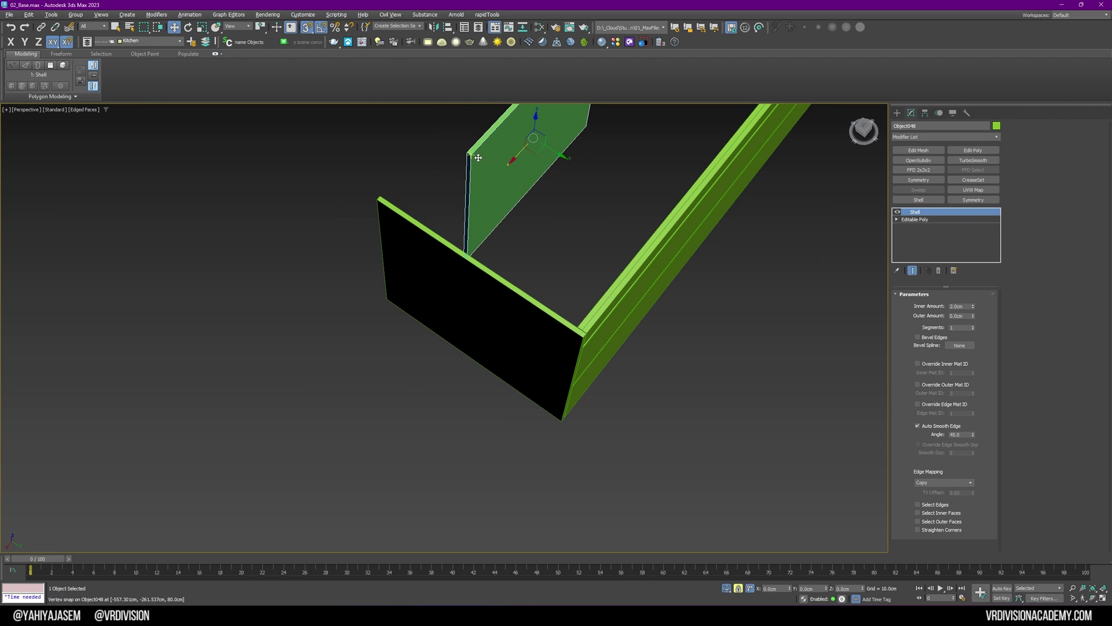
pyautogui.moveTo(352, 281); pyautogui.dragTo(357, 275)
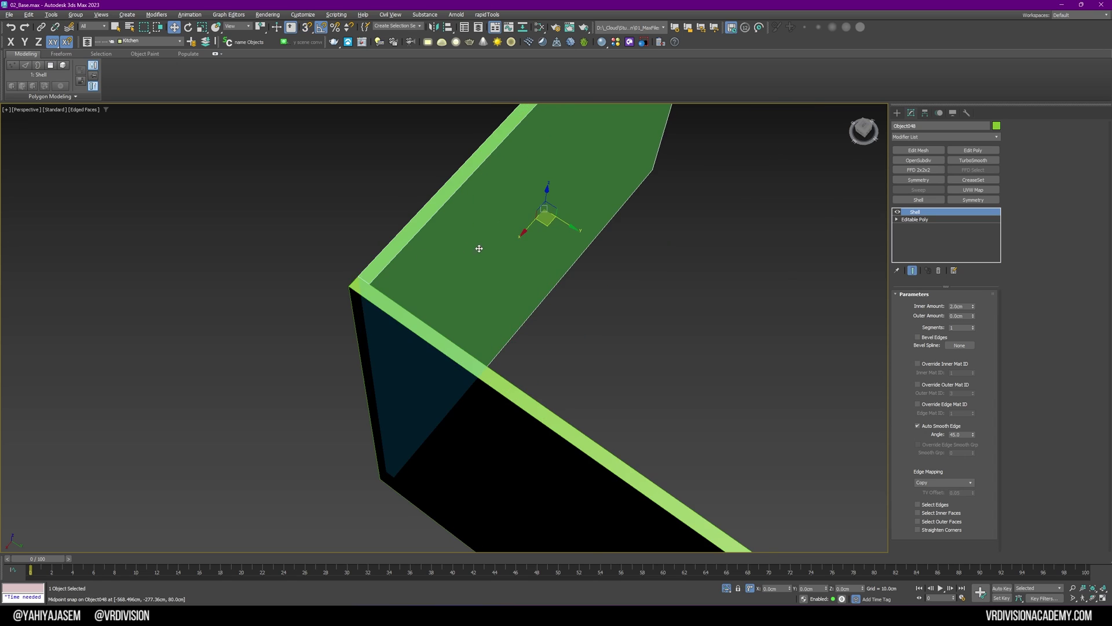
# Step: Stretch the rear panel's free end along X by snapping its vertices to the far end of the drawer side
pyautogui.scroll(-5, 479, 249)
pyautogui.keyDown('alt'); pyautogui.moveTo(479, 248); pyautogui.dragTo(430, 248, button='middle'); pyautogui.keyUp('alt')
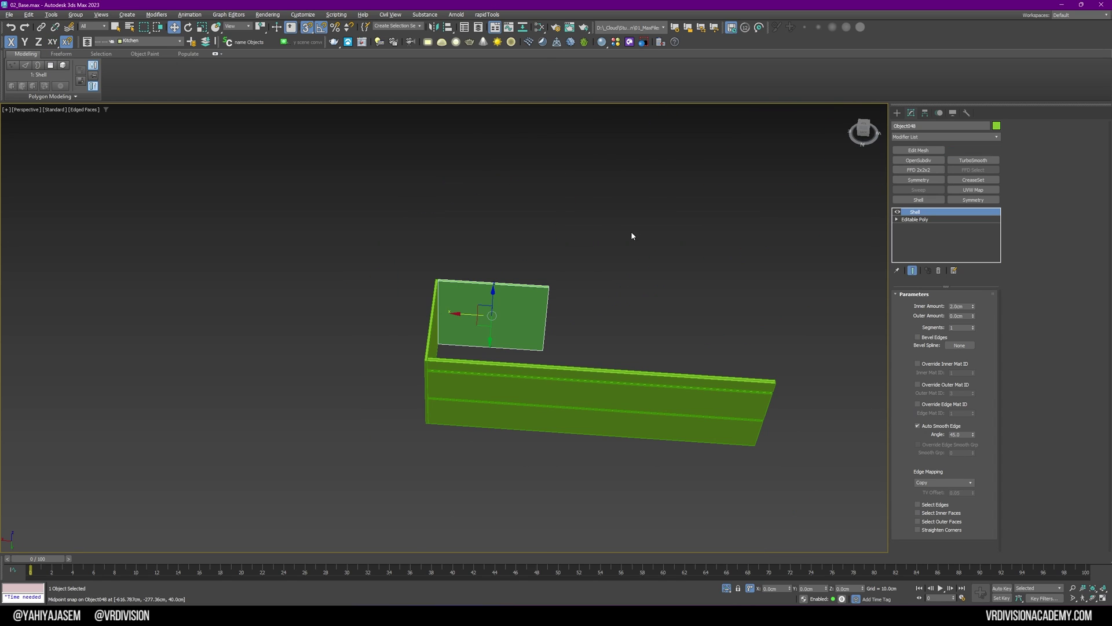
pyautogui.press('1')
pyautogui.moveTo(610, 225); pyautogui.dragTo(514, 421)
pyautogui.moveTo(524, 317); pyautogui.dragTo(774, 380)
pyautogui.press('s')
pyautogui.press('1')
# Step: Isolate the recessed drawer front and select its lengthwise edges along the top and bottom
pyautogui.click(553, 399)
pyautogui.press('z')
pyautogui.hotkey('alt', 'q')
pyautogui.press('2')
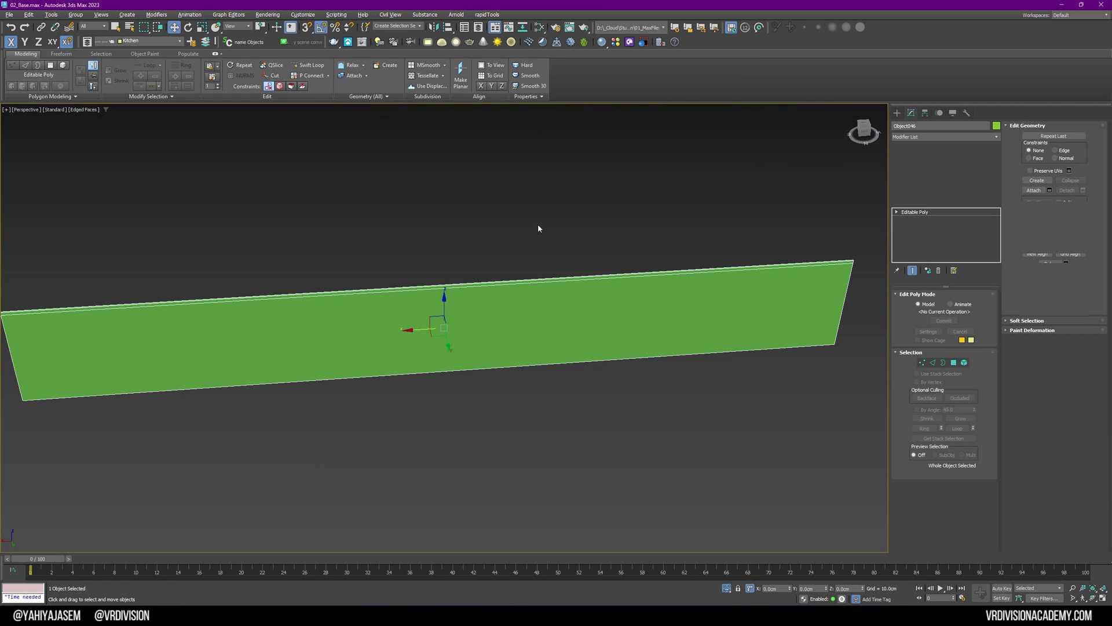
pyautogui.moveTo(531, 213); pyautogui.dragTo(518, 460)
pyautogui.keyDown('alt'); pyautogui.moveTo(518, 459); pyautogui.dragTo(515, 435, button='middle'); pyautogui.keyUp('alt')
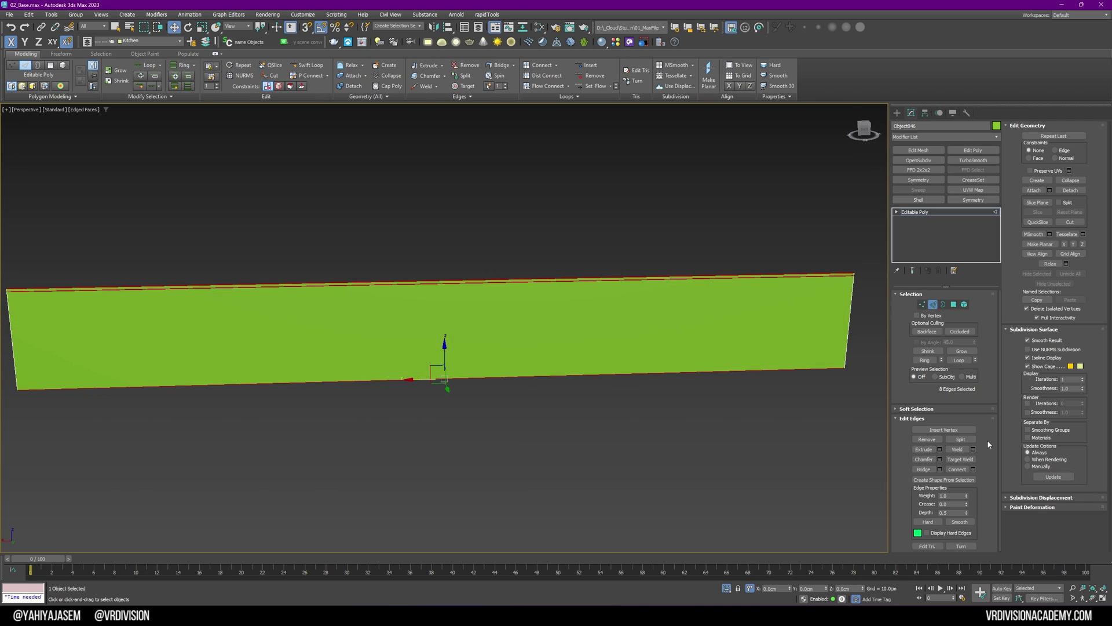
pyautogui.click(974, 469)
pyautogui.hotkey('alt', 'q')
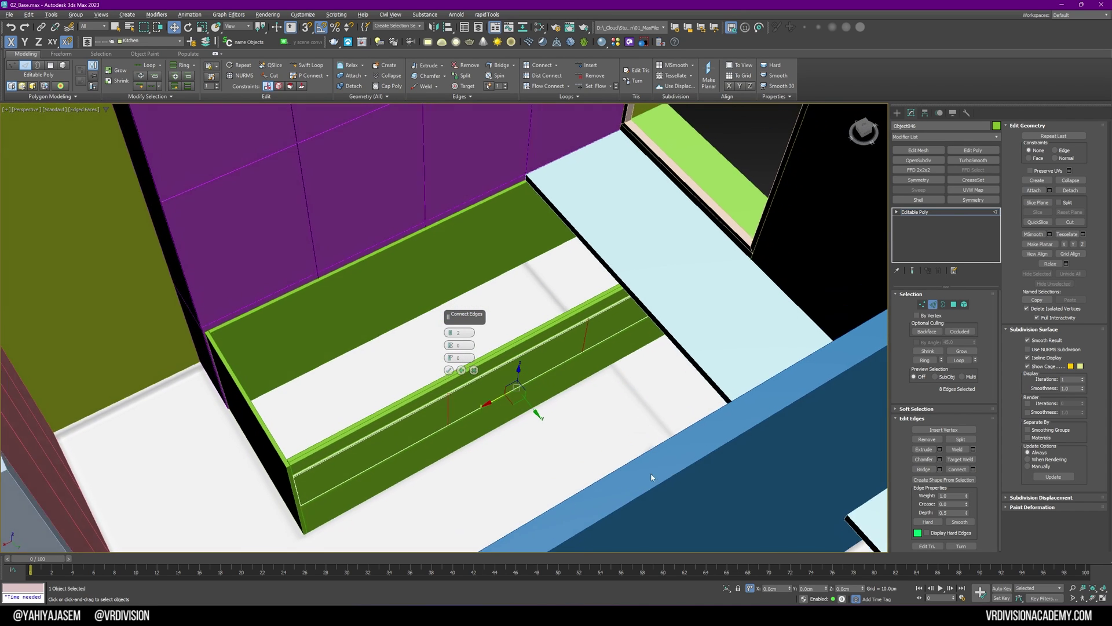
pyautogui.click(473, 371)
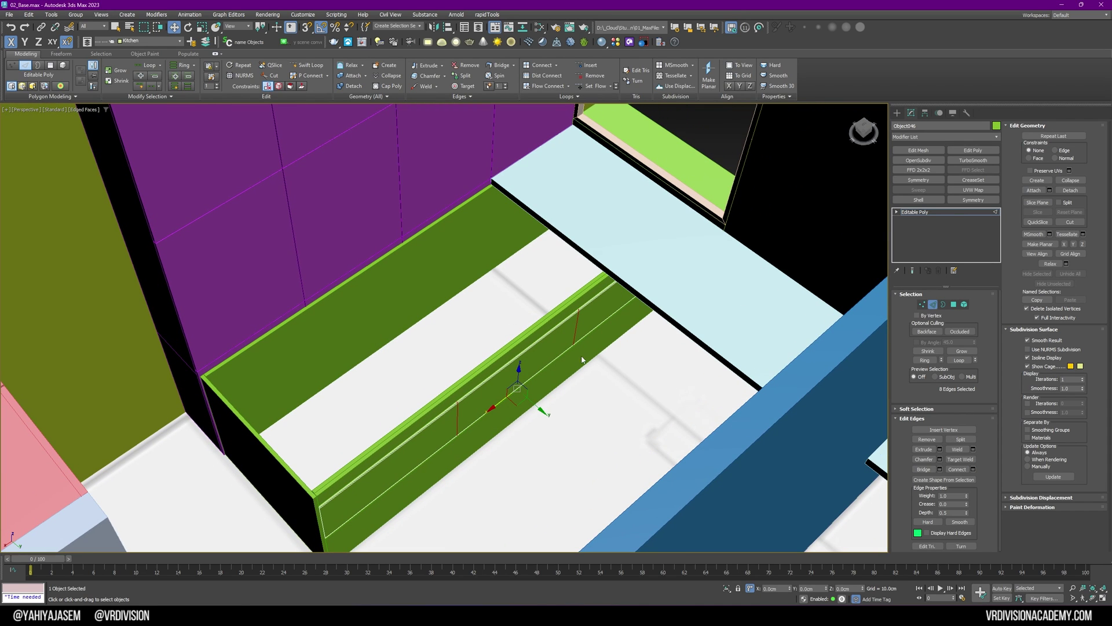
# Step: Isolate the drawer front with the desk top, divide it with edge loops, and snap one loop along X to the desk's edge
pyautogui.press('2')
pyautogui.keyDown('ctrl'); pyautogui.click(666, 280); pyautogui.keyUp('ctrl')
pyautogui.hotkey('alt', 'q')
pyautogui.keyDown('alt'); pyautogui.moveTo(635, 295); pyautogui.dragTo(500, 261, button='middle'); pyautogui.keyUp('alt')
pyautogui.click(447, 219)
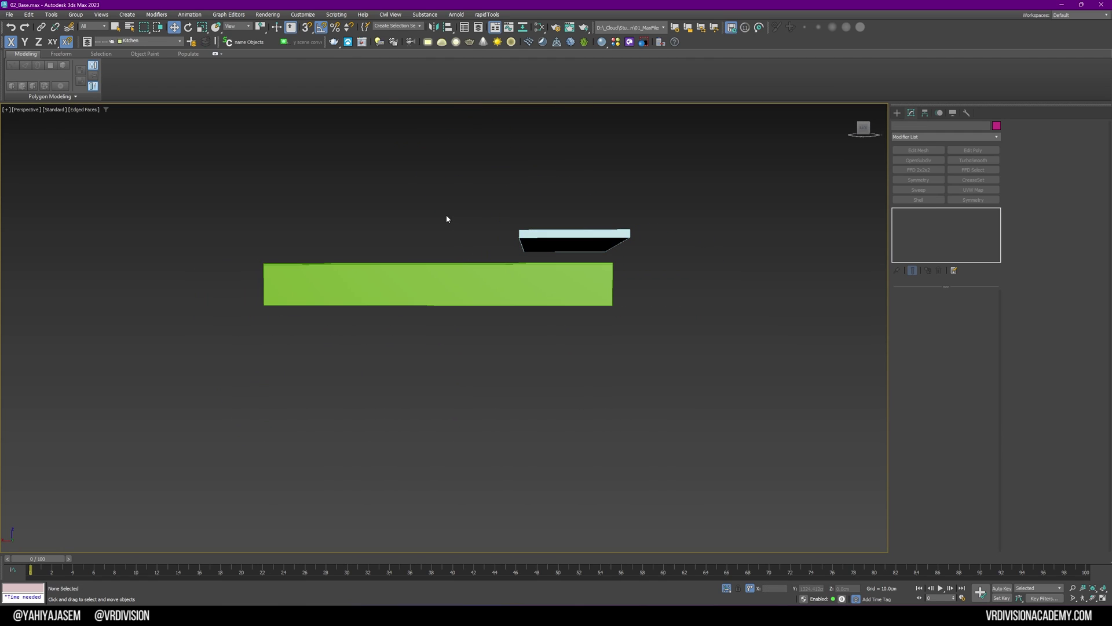
pyautogui.click(479, 296)
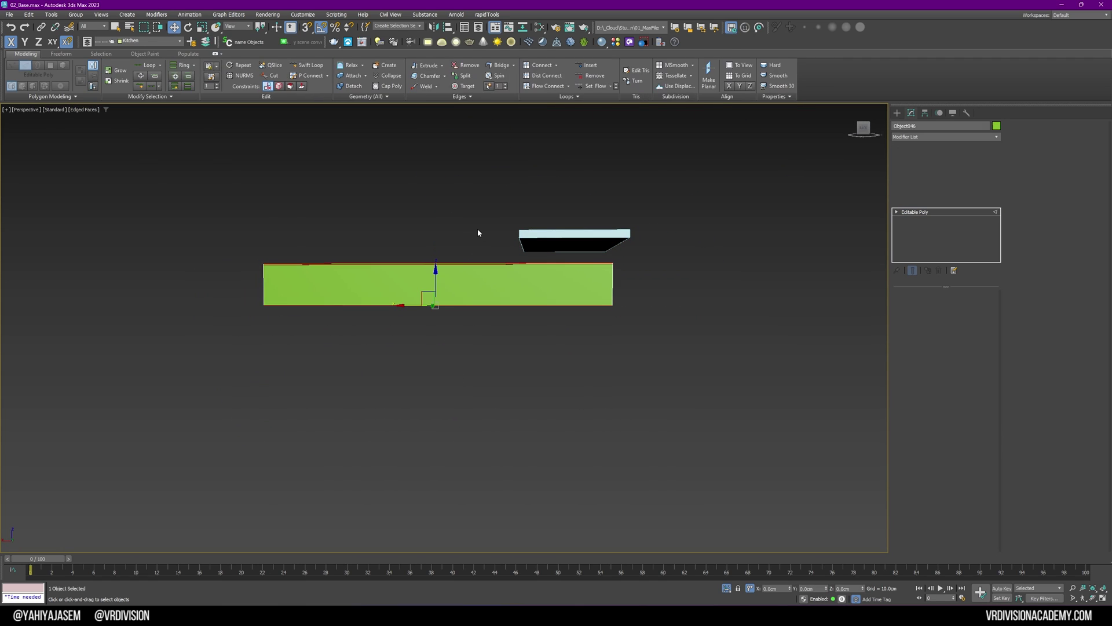
pyautogui.press('2')
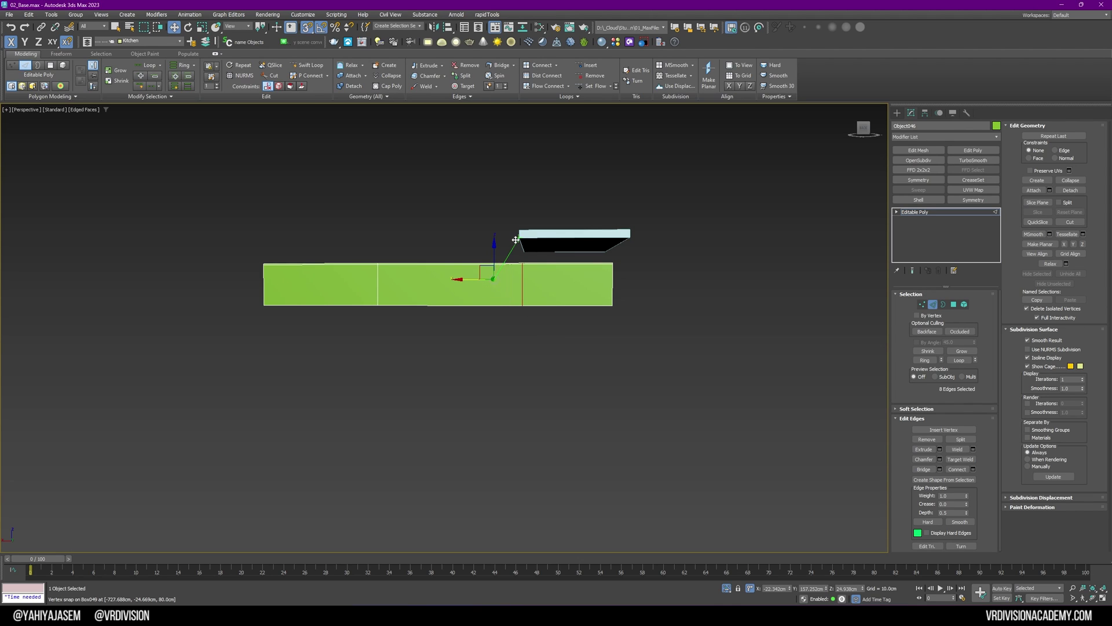
pyautogui.scroll(3, 509, 255)
# Step: Connect the rest of the drawer front with two segments, splitting it into three equal sections beside the desk-end section
pyautogui.moveTo(513, 407); pyautogui.dragTo(513, 405)
pyautogui.hotkey('ctrl', 'shift', 'e')
pyautogui.keyDown('alt'); pyautogui.moveTo(545, 334); pyautogui.dragTo(463, 362, button='middle'); pyautogui.keyUp('alt')
pyautogui.click(449, 370)
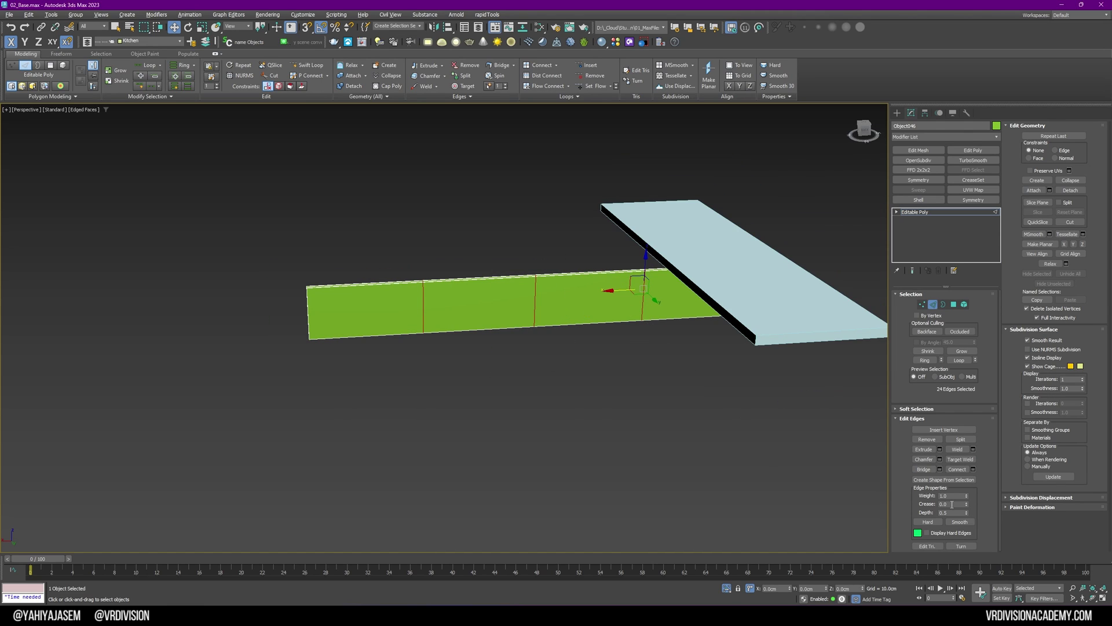
# Step: Chamfer the three dividing edge loops by 0.25 cm with the open option to cut gaps between the drawer sections
pyautogui.scroll(5, 561, 278)
pyautogui.hotkey('ctrl', 'shift', 'c')
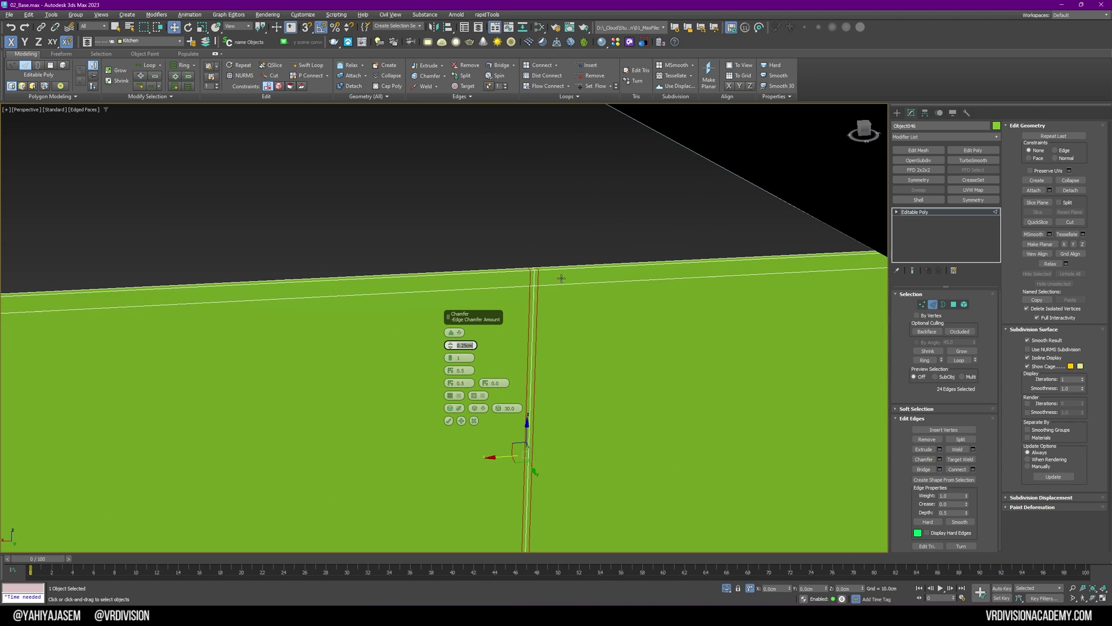
pyautogui.click(458, 396)
pyautogui.keyDown('alt'); pyautogui.moveTo(553, 309); pyautogui.dragTo(562, 310, button='middle'); pyautogui.keyUp('alt')
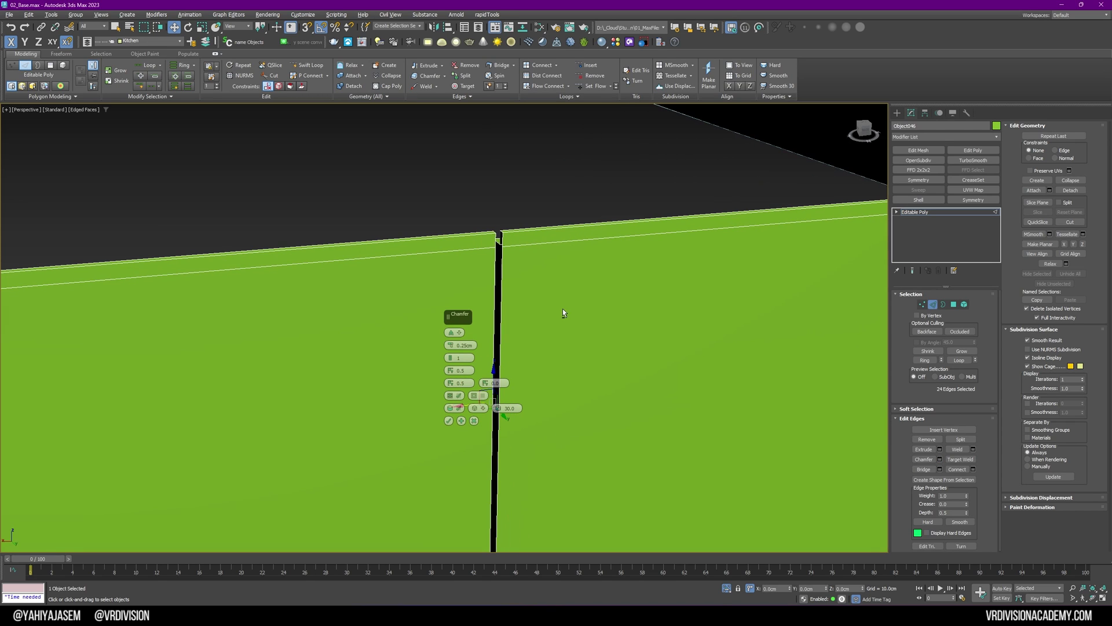
pyautogui.click(448, 420)
# Step: Detach one of the inner drawer sections between two gaps as a separate object
pyautogui.scroll(-6, 445, 405)
pyautogui.keyDown('alt'); pyautogui.moveTo(301, 359); pyautogui.dragTo(517, 201, button='middle'); pyautogui.keyUp('alt')
pyautogui.scroll(5, 522, 156)
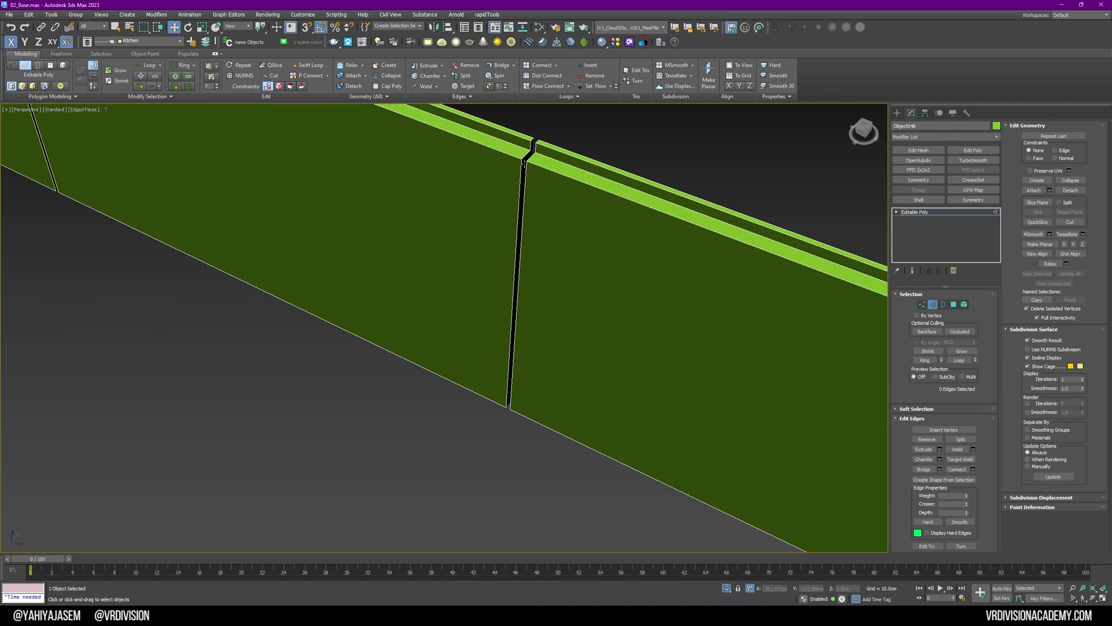
pyautogui.press('3')
pyautogui.click(524, 150)
pyautogui.press('5')
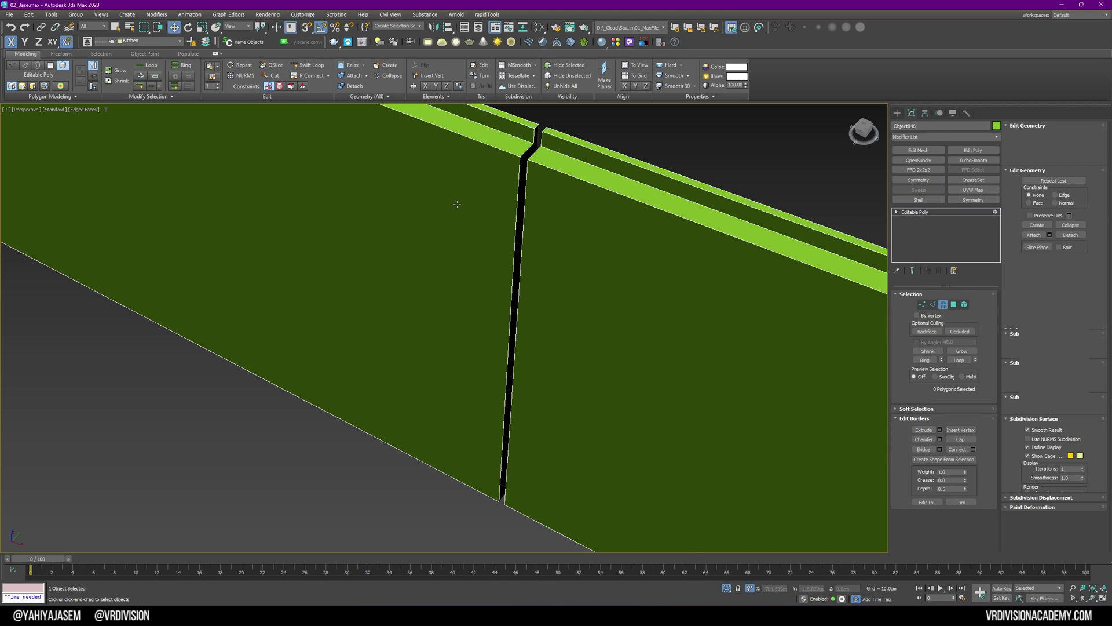
pyautogui.click(457, 204)
pyautogui.press('z')
pyautogui.hotkey('alt', 'd')
pyautogui.click(577, 318)
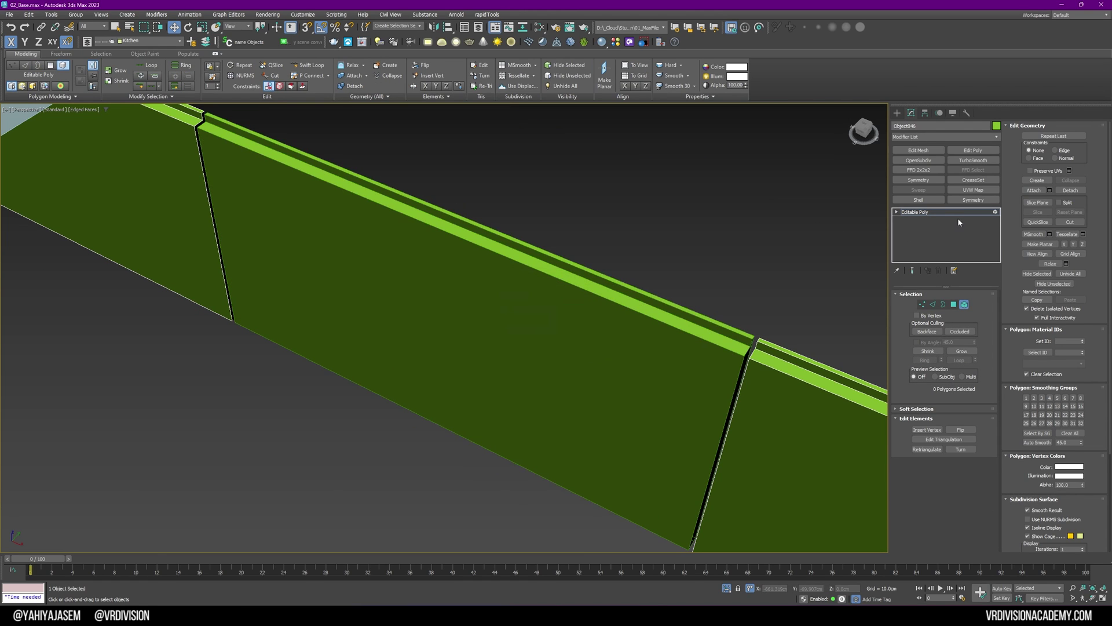
pyautogui.click(922, 211)
pyautogui.click(680, 216)
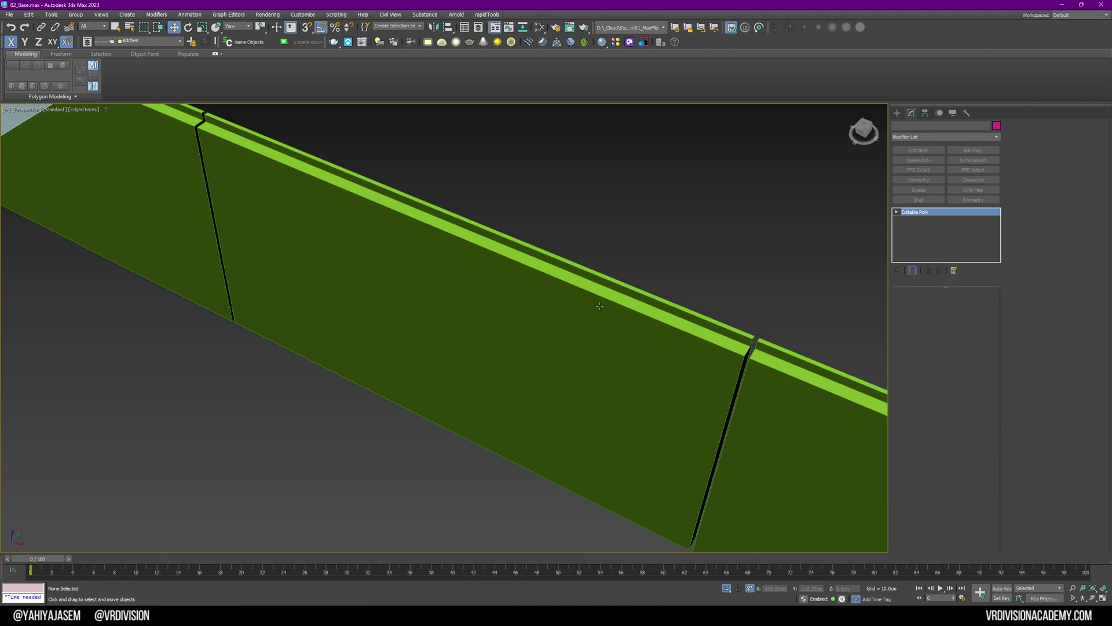
# Step: Isolate the detached drawer section and try to cap the border of its open end
pyautogui.click(599, 306)
pyautogui.hotkey('alt', 'q')
pyautogui.press('3')
pyautogui.click(670, 251)
pyautogui.keyDown('alt'); pyautogui.moveTo(670, 251); pyautogui.dragTo(675, 324, button='middle'); pyautogui.keyUp('alt')
pyautogui.hotkey('alt', 'p')
pyautogui.scroll(3, 606, 150)
pyautogui.keyDown('alt'); pyautogui.moveTo(606, 150); pyautogui.dragTo(649, 225, button='middle'); pyautogui.keyUp('alt')
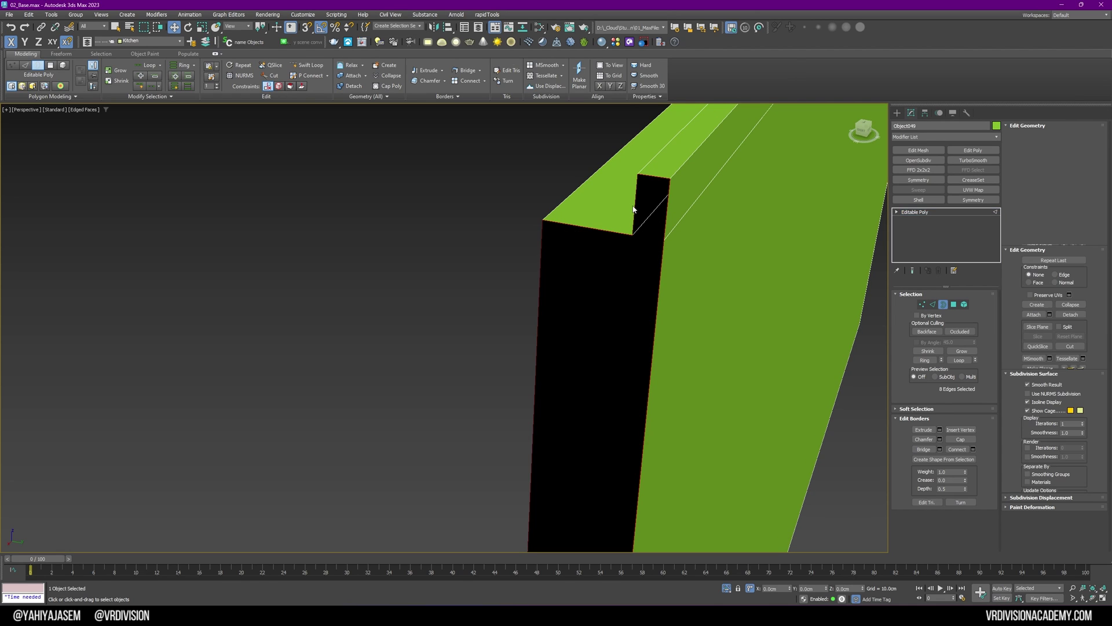
# Step: Bridge the two upright lip edges at the section's open end and cap the remaining border
pyautogui.press('2')
pyautogui.click(634, 206)
pyautogui.keyDown('ctrl'); pyautogui.click(668, 208); pyautogui.keyUp('ctrl')
pyautogui.hotkey('alt', 'b')
pyautogui.keyDown('alt'); pyautogui.moveTo(669, 242); pyautogui.dragTo(655, 174, button='middle'); pyautogui.keyUp('alt')
pyautogui.press('3')
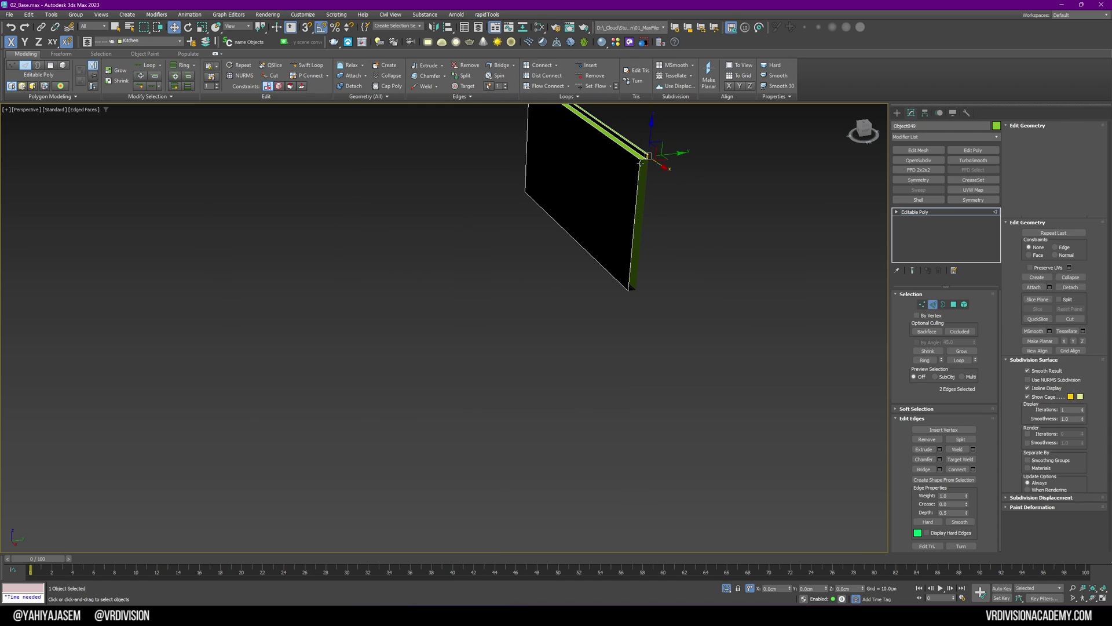
pyautogui.hotkey('alt', 'p')
# Step: Bridge the lip edges and cap the opening at the opposite end of the detached drawer section
pyautogui.keyDown('alt'); pyautogui.moveTo(669, 179); pyautogui.dragTo(516, 203, button='middle'); pyautogui.keyUp('alt')
pyautogui.moveTo(680, 229); pyautogui.dragTo(584, 186, button='middle')
pyautogui.scroll(6, 641, 218)
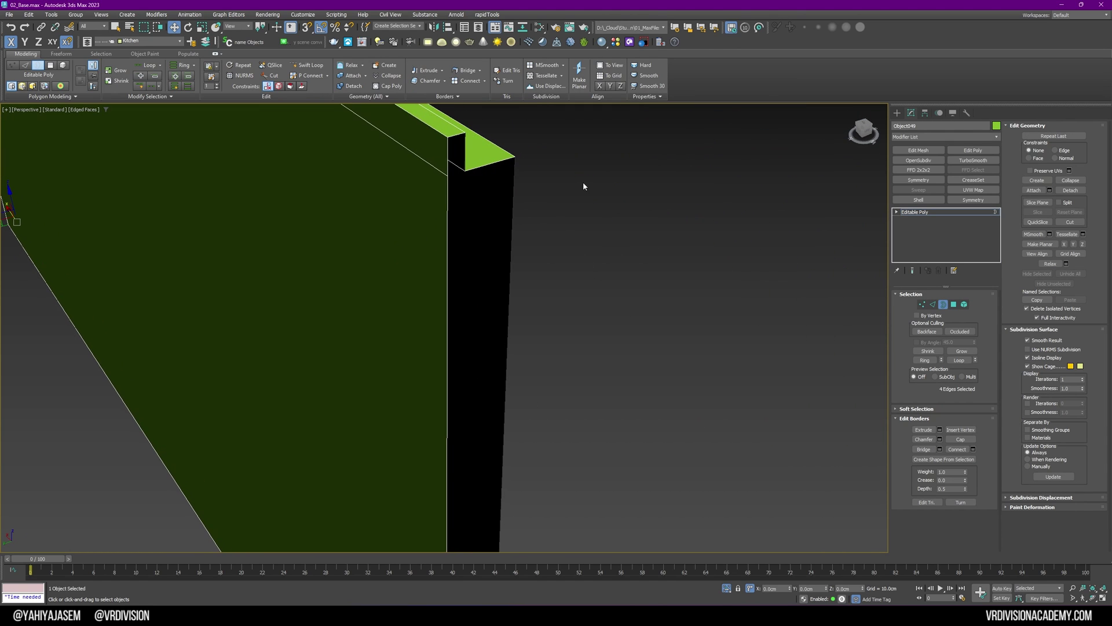
pyautogui.press('2')
pyautogui.click(455, 155)
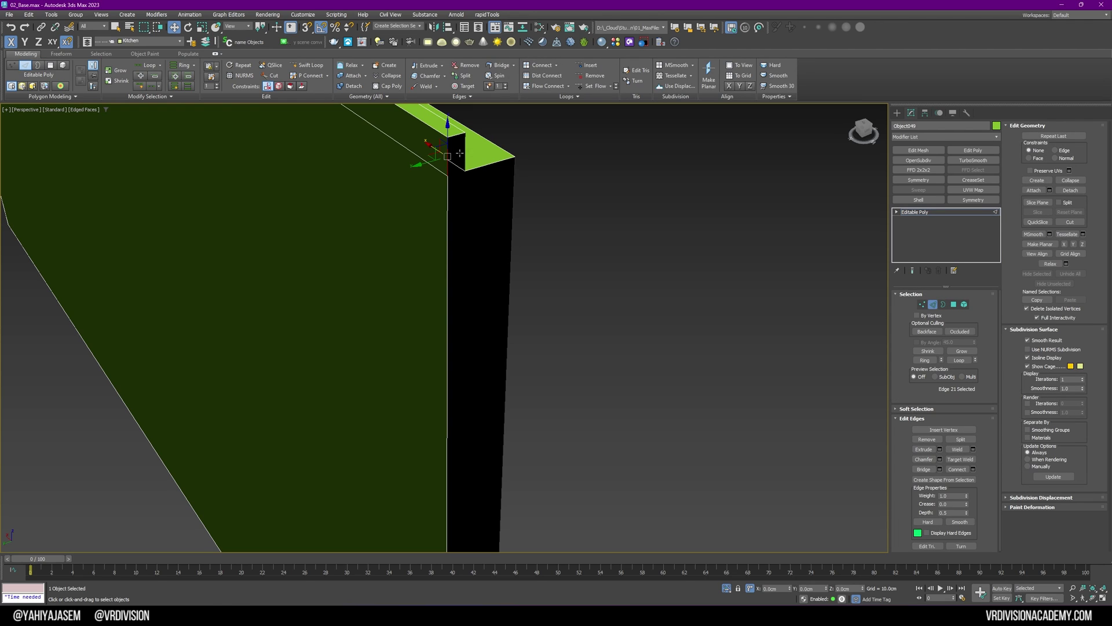
pyautogui.press('3')
pyautogui.click(482, 167)
pyautogui.hotkey('alt', 'p')
pyautogui.scroll(-5, 493, 180)
pyautogui.moveTo(563, 342); pyautogui.dragTo(803, 311, button='middle')
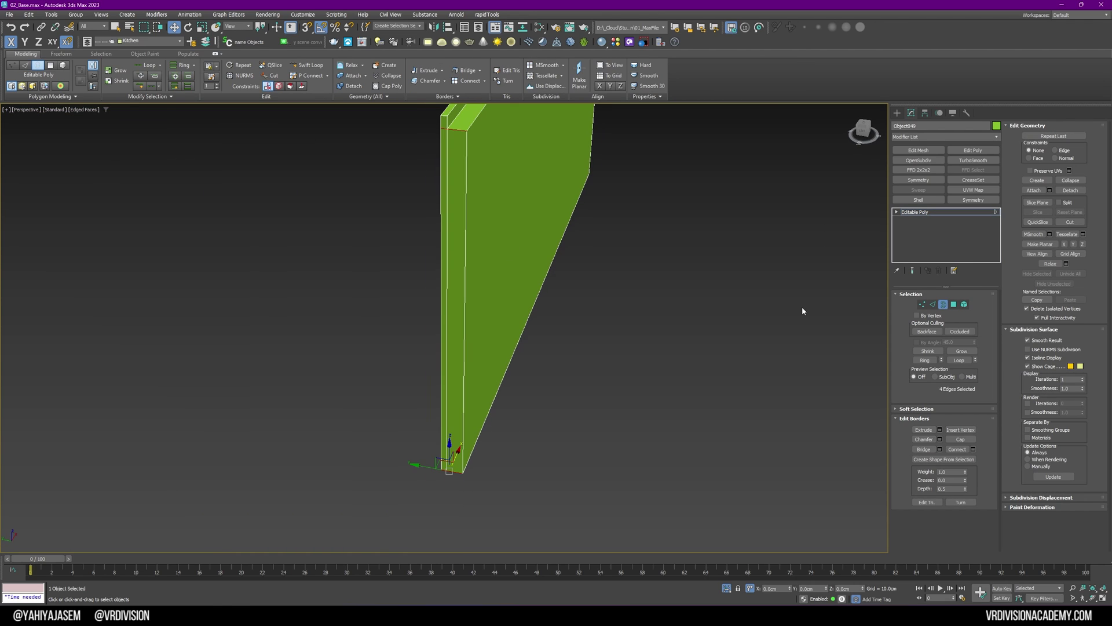
pyautogui.click(924, 212)
# Step: Isolate all the drawer sections together and make a copy of the capped section along X toward the desk end
pyautogui.click(726, 589)
pyautogui.keyDown('alt'); pyautogui.moveTo(463, 293); pyautogui.dragTo(338, 281, button='middle'); pyautogui.keyUp('alt')
pyautogui.scroll(-5, 489, 265)
pyautogui.keyDown('ctrl'); pyautogui.click(416, 265); pyautogui.keyUp('ctrl')
pyautogui.keyDown('alt'); pyautogui.moveTo(489, 266); pyautogui.dragTo(434, 286, button='middle'); pyautogui.keyUp('alt')
pyautogui.hotkey('alt', 'q')
pyautogui.click(469, 324)
pyautogui.keyDown('alt'); pyautogui.moveTo(484, 340); pyautogui.dragTo(470, 302, button='middle'); pyautogui.keyUp('alt')
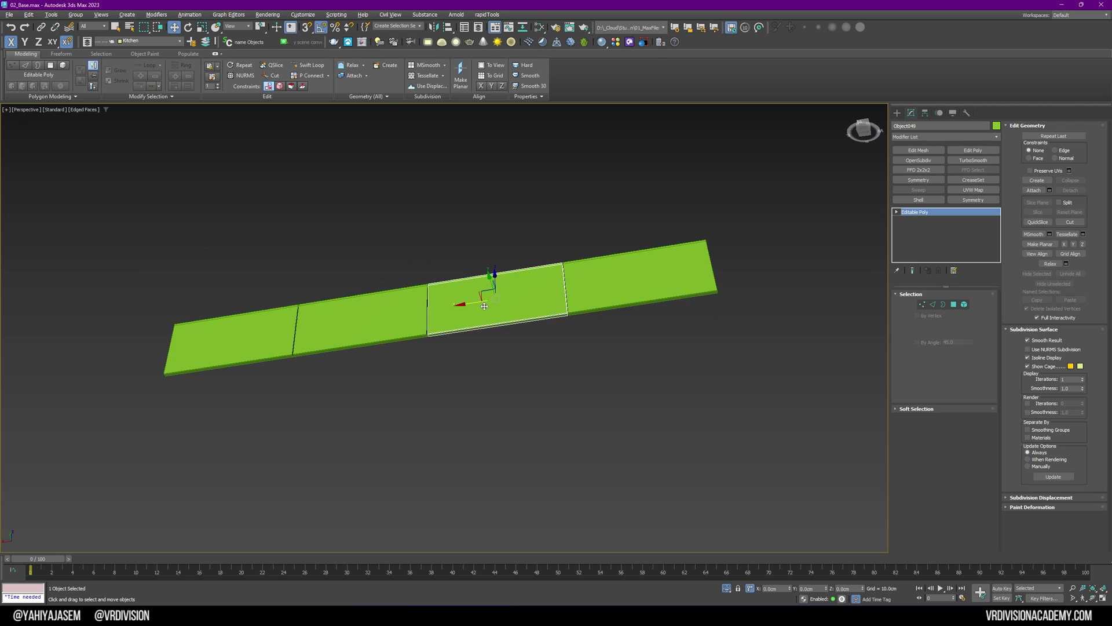
pyautogui.keyDown('shift'); pyautogui.moveTo(497, 318); pyautogui.dragTo(563, 332); pyautogui.keyUp('shift')
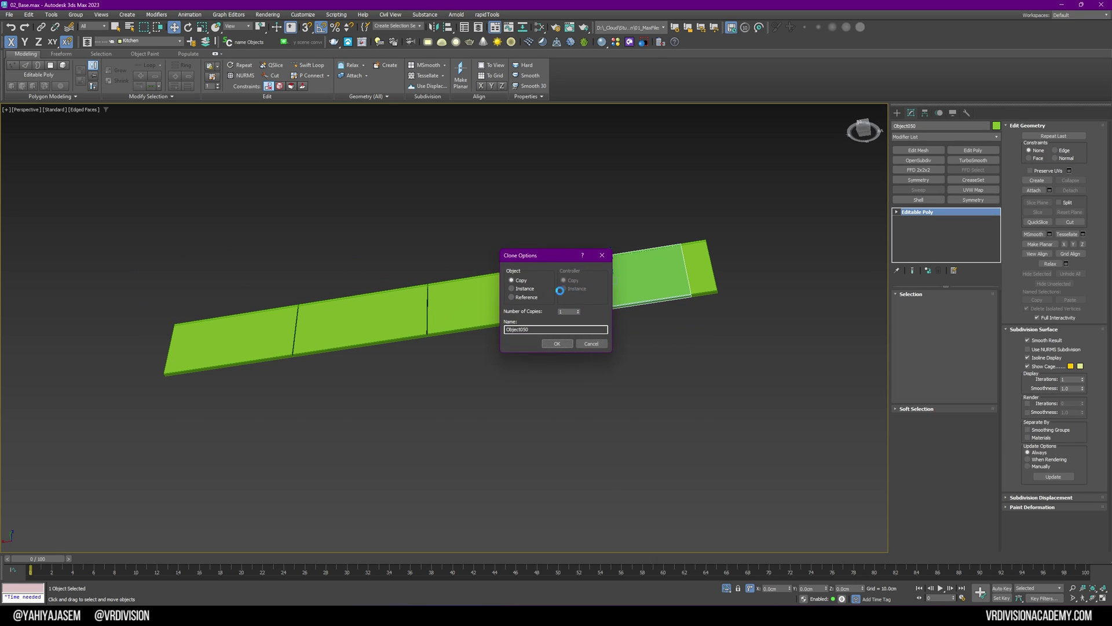
pyautogui.click(557, 344)
# Step: Align the copied section along X with the desk-end drawer section using vertex snapping
pyautogui.moveTo(618, 311); pyautogui.dragTo(641, 311)
pyautogui.press('space')
pyautogui.press('s')
pyautogui.scroll(3, 609, 307)
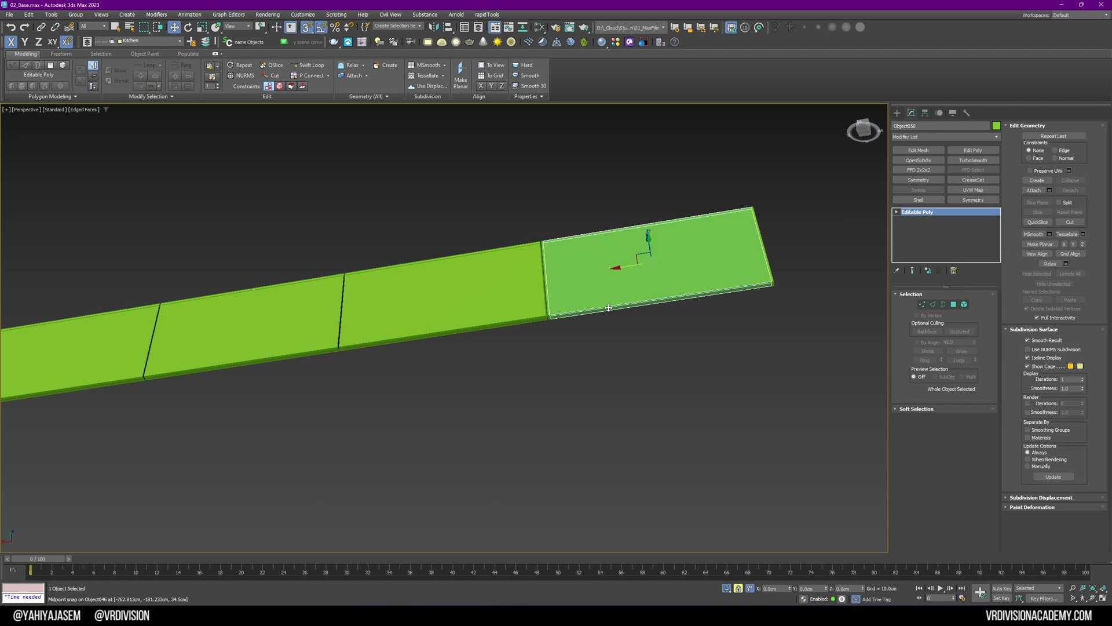
pyautogui.scroll(5, 608, 308)
pyautogui.press('s')
pyautogui.press('space')
# Step: Copy the capped section over the two remaining drawer sections, snapping each copy along X into place
pyautogui.scroll(-3, 494, 330)
pyautogui.moveTo(566, 320); pyautogui.dragTo(379, 404, button='middle')
pyautogui.scroll(-3, 378, 405)
pyautogui.scroll(-3, 504, 275)
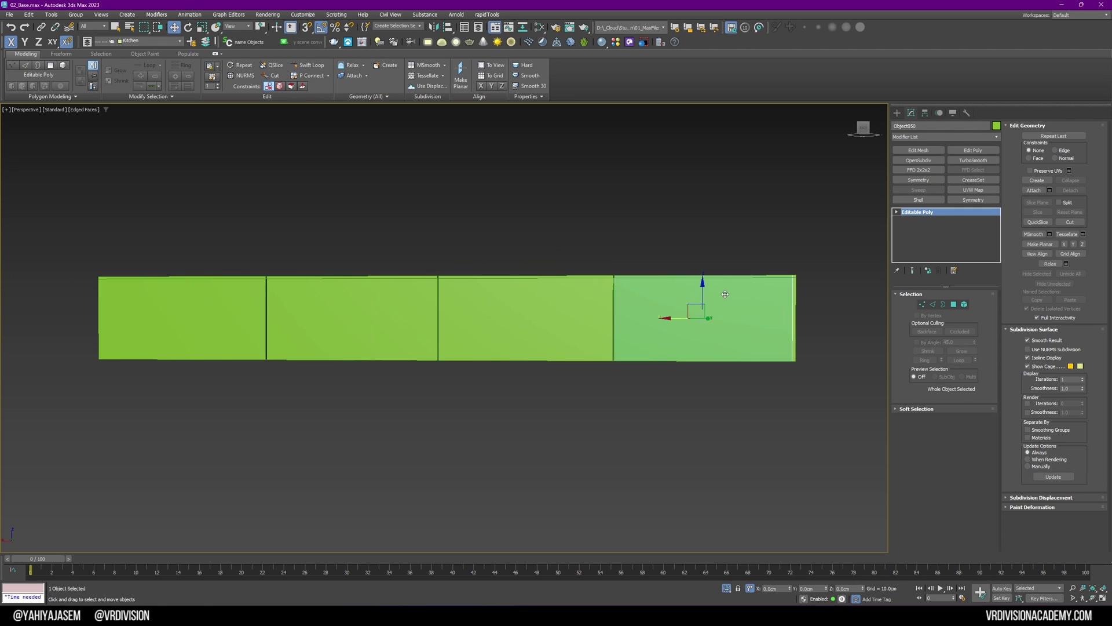
pyautogui.keyDown('alt'); pyautogui.moveTo(620, 318); pyautogui.dragTo(685, 316, button='middle'); pyautogui.keyUp('alt')
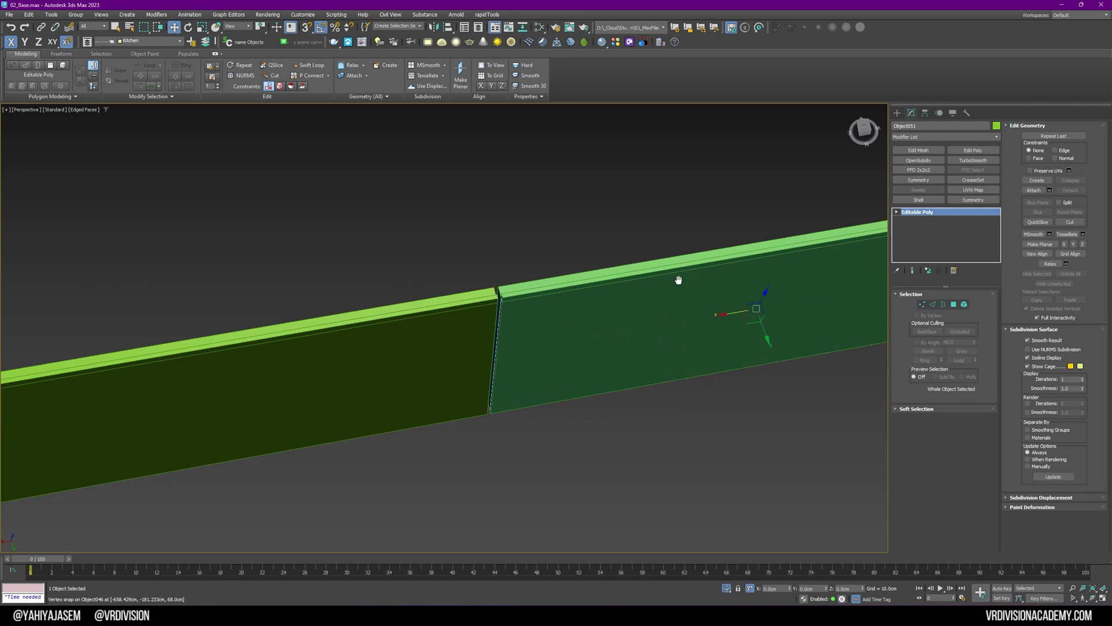
pyautogui.scroll(-3, 678, 281)
pyautogui.keyDown('alt'); pyautogui.moveTo(678, 281); pyautogui.dragTo(690, 261, button='middle'); pyautogui.keyUp('alt')
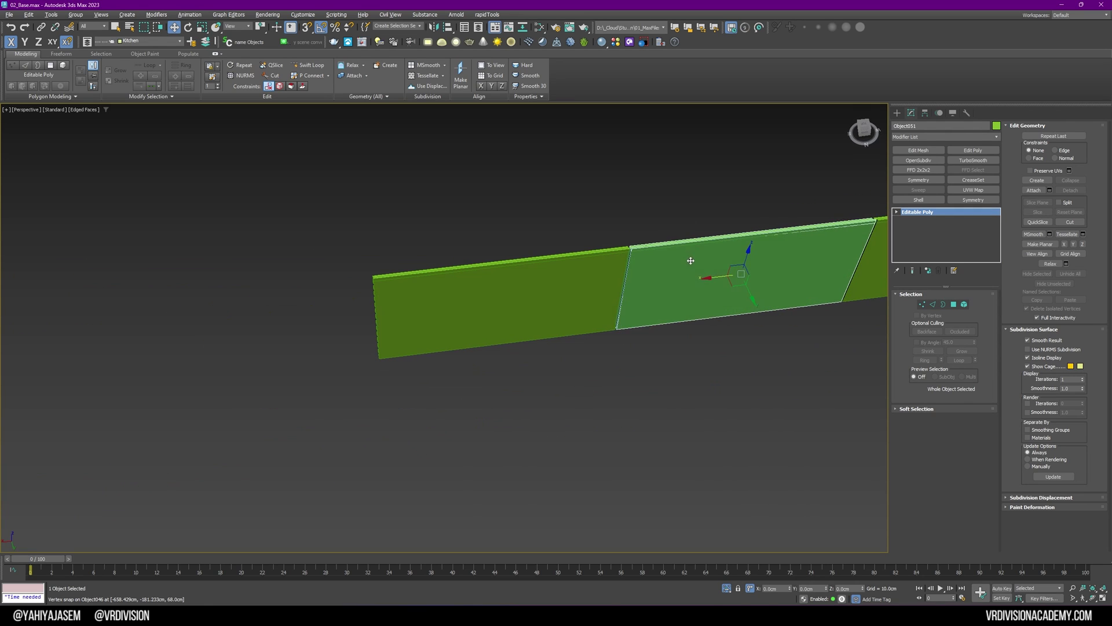
pyautogui.keyDown('shift'); pyautogui.moveTo(714, 278); pyautogui.dragTo(510, 301); pyautogui.keyUp('shift')
pyautogui.press('Return')
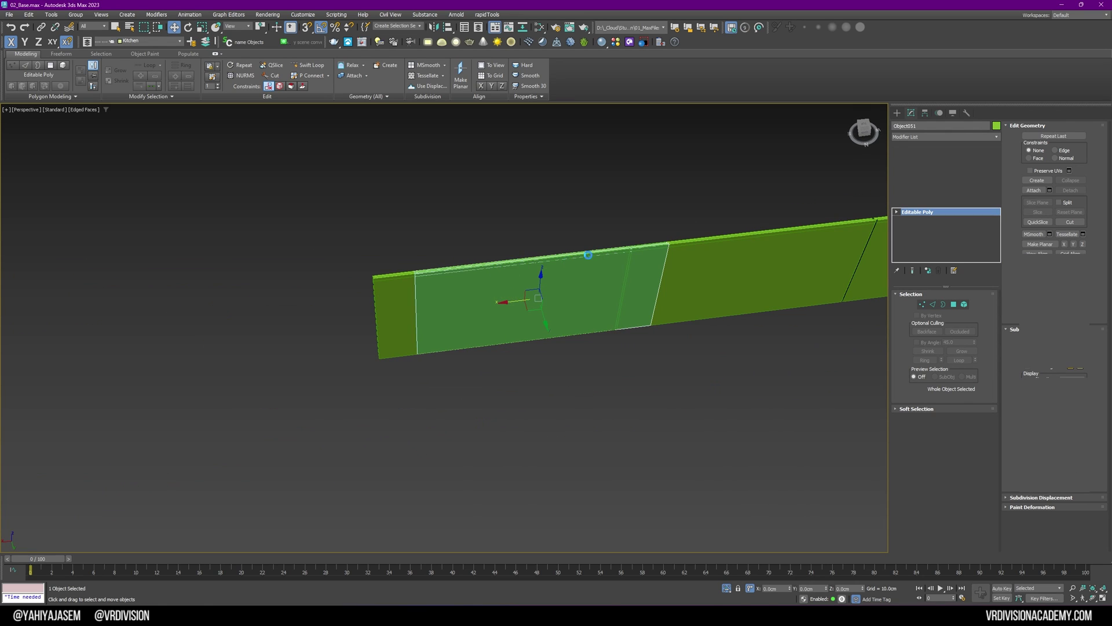
pyautogui.press('s')
pyautogui.moveTo(411, 265); pyautogui.dragTo(371, 268)
pyautogui.click(383, 270)
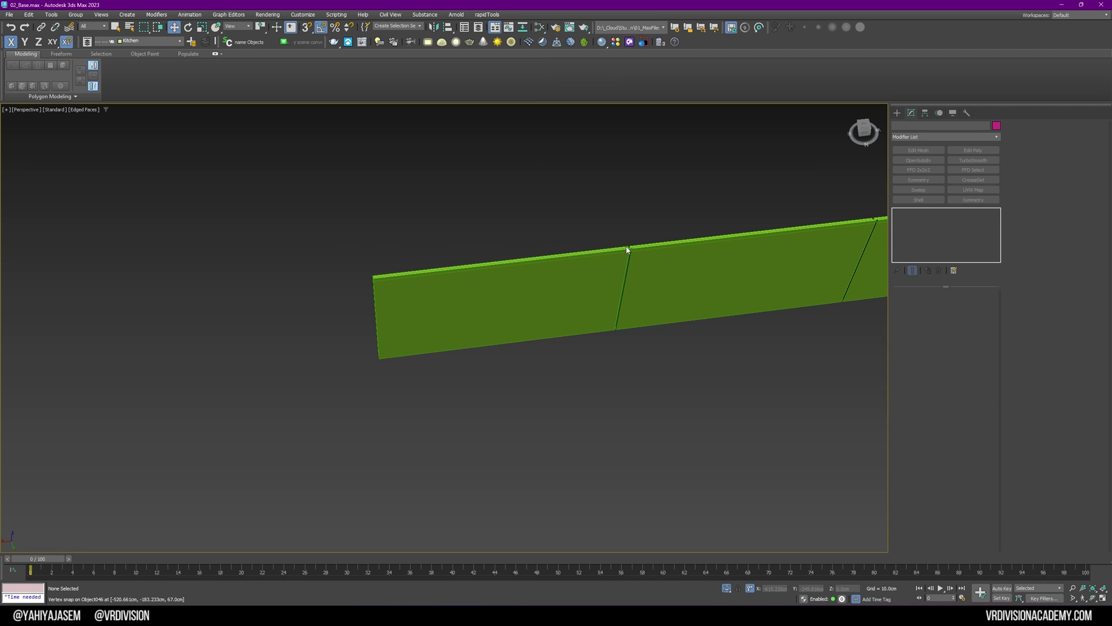
# Step: Pick out the original sectioned drawer front that is overlapped by the copied sections
pyautogui.scroll(5, 614, 240)
pyautogui.click(606, 237)
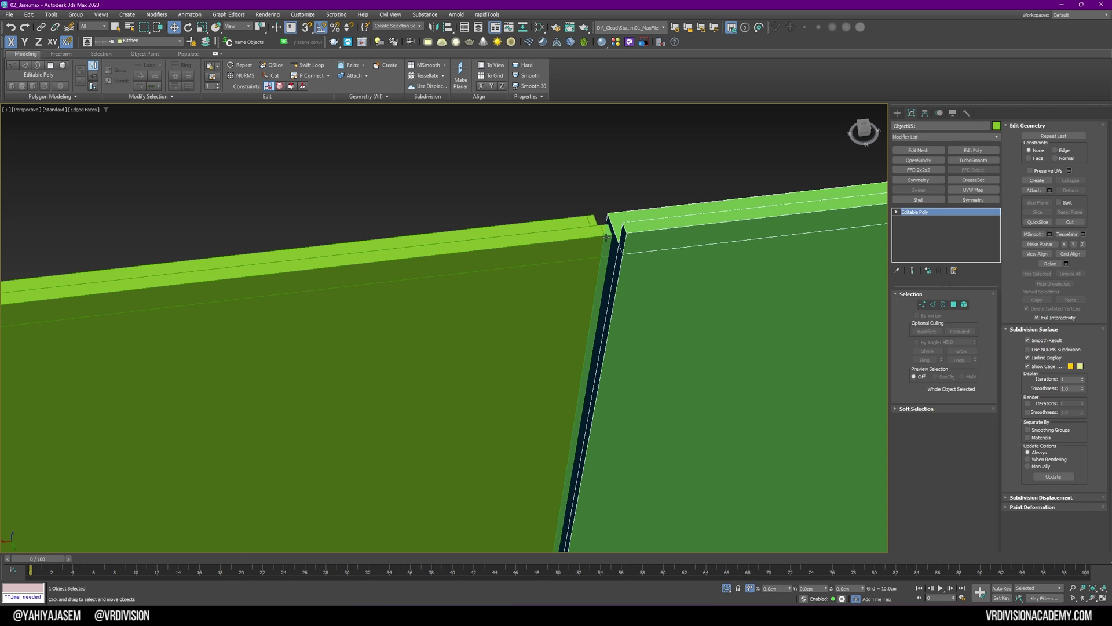
pyautogui.click(603, 239)
pyautogui.scroll(-5, 440, 305)
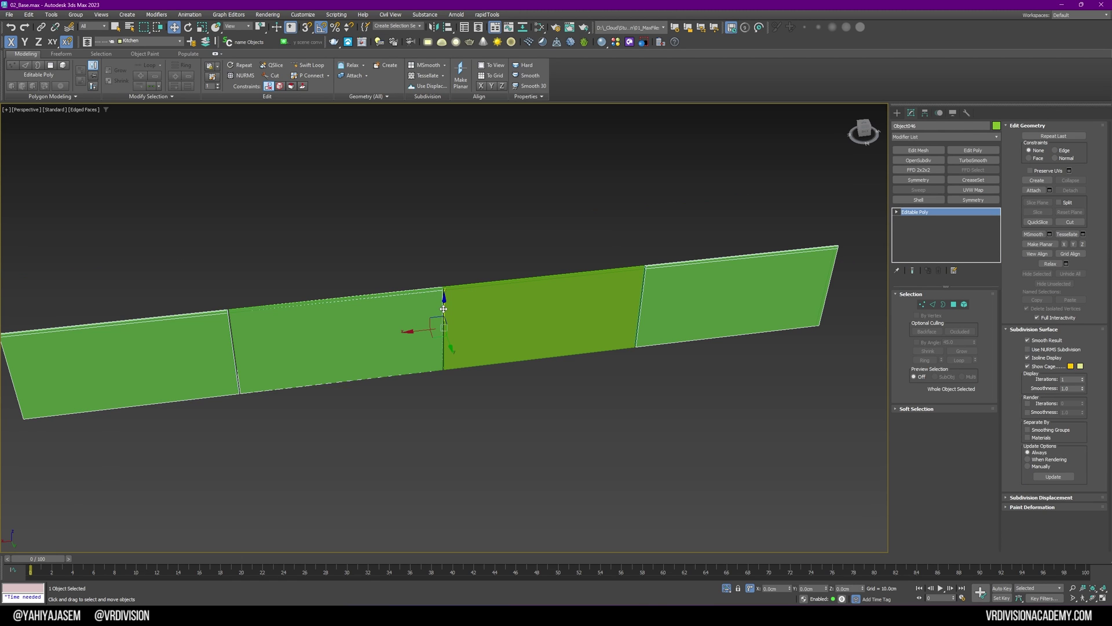
pyautogui.hotkey('ctrl', 'd')
pyautogui.scroll(-3, 463, 320)
# Step: Bring back the full scene around the drawer fronts and set the viewport shading to Clay
pyautogui.click(727, 588)
pyautogui.moveTo(447, 331)
pyautogui.keyDown('alt'); pyautogui.mouseDown(button='middle')
pyautogui.moveTo(492, 371)
pyautogui.moveTo(524, 353)
pyautogui.moveTo(515, 316)
pyautogui.mouseUp(button='middle'); pyautogui.keyUp('alt')
pyautogui.click(477, 342)
pyautogui.press('z')
pyautogui.click(85, 109)
pyautogui.click(100, 169)
pyautogui.scroll(-4, 497, 213)
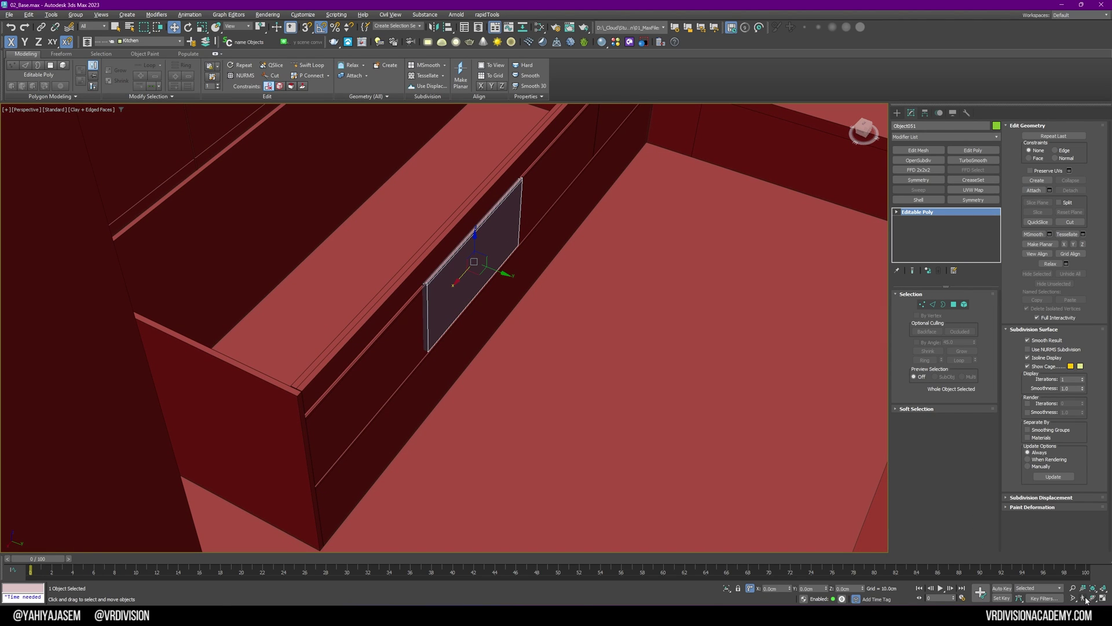
# Step: Widen the perspective view's field of view and frame the finished drawer fronts
pyautogui.click(1074, 599)
pyautogui.moveTo(548, 261); pyautogui.dragTo(548, 337)
pyautogui.press('w')
pyautogui.scroll(4, 508, 321)
pyautogui.keyDown('alt'); pyautogui.moveTo(508, 320); pyautogui.dragTo(579, 238, button='middle'); pyautogui.keyUp('alt')
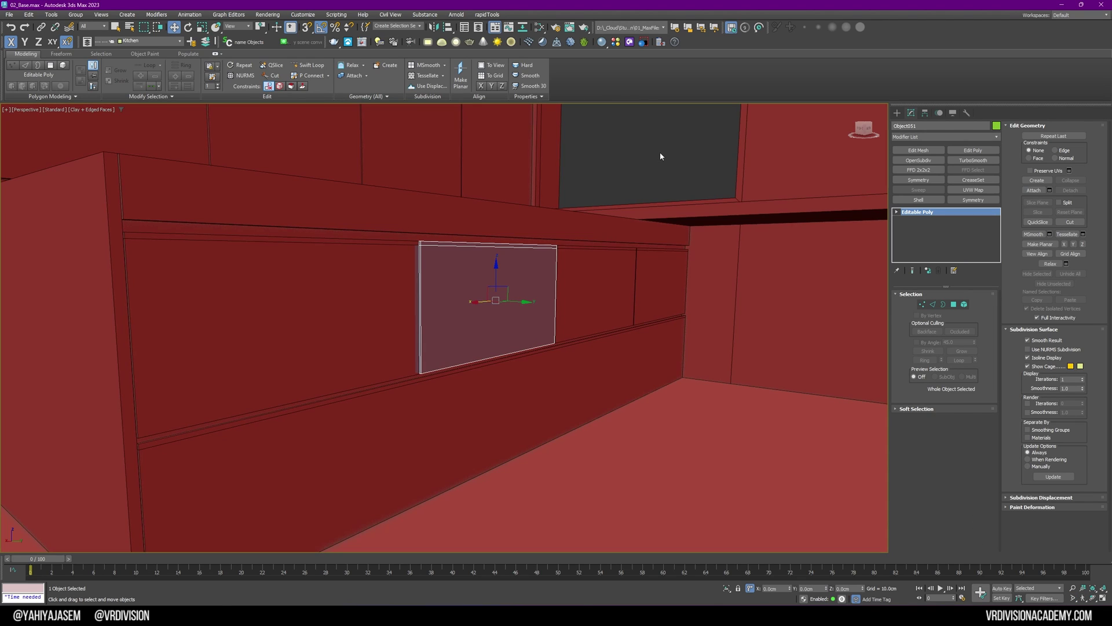
# Step: Following the bed reference photo, draw a box about 96 × 70 × 80 cm from the floor beside the bed base to the desk top's underside
pyautogui.click(660, 152)
pyautogui.moveTo(1111, 550); pyautogui.dragTo(606, 313, button='right')
pyautogui.hotkey('ctrl', 'f')
pyautogui.scroll(6, 728, 318)
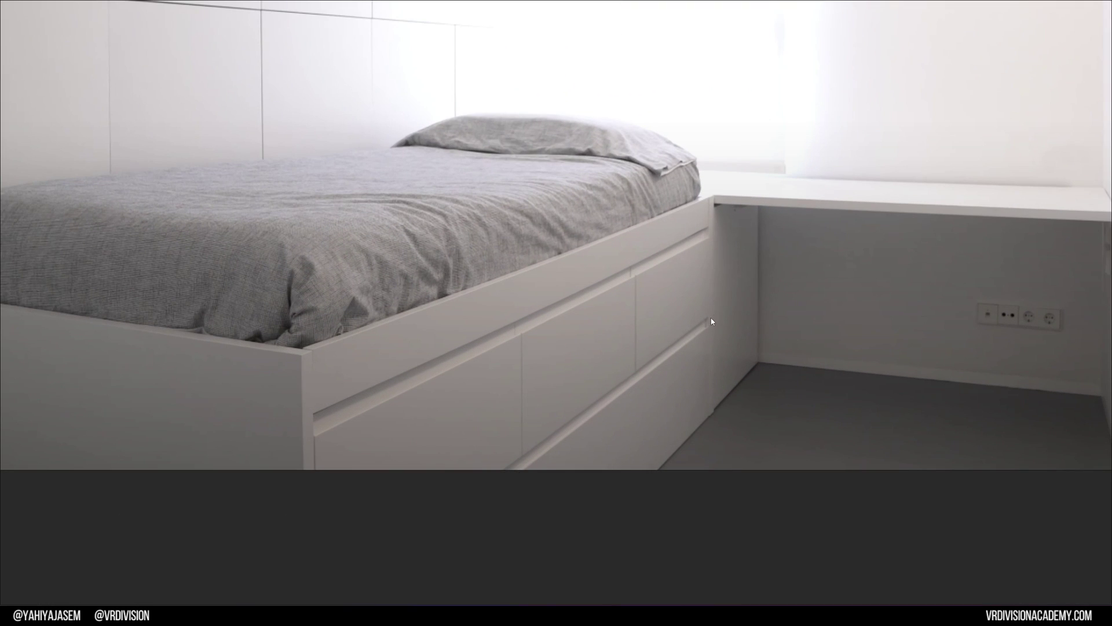
pyautogui.scroll(-3, 711, 322)
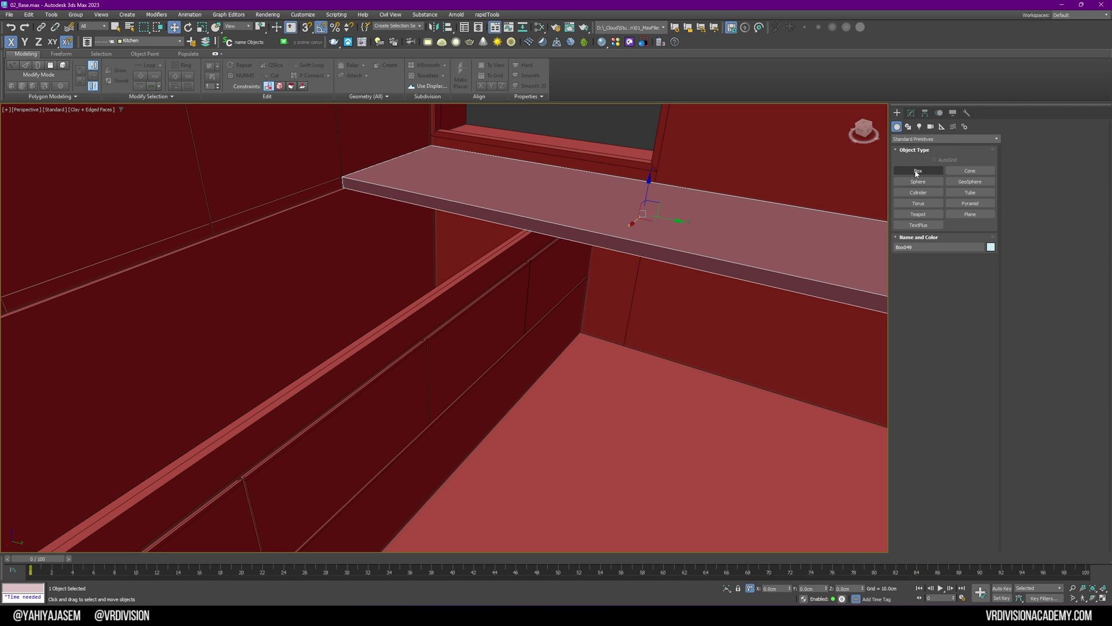
pyautogui.click(917, 172)
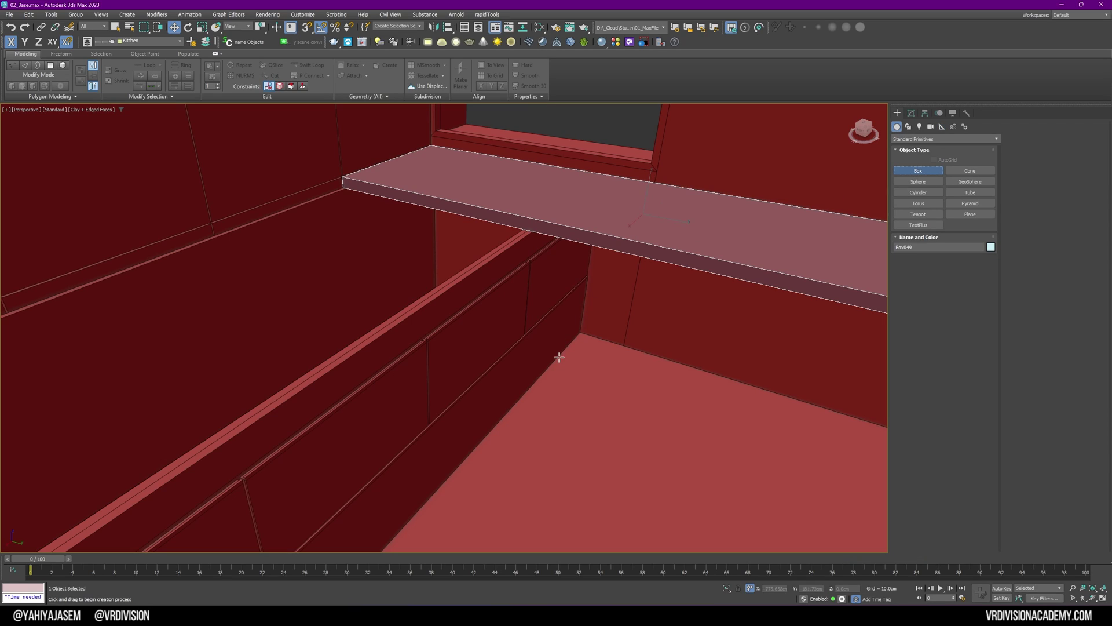
pyautogui.moveTo(579, 334); pyautogui.dragTo(343, 190)
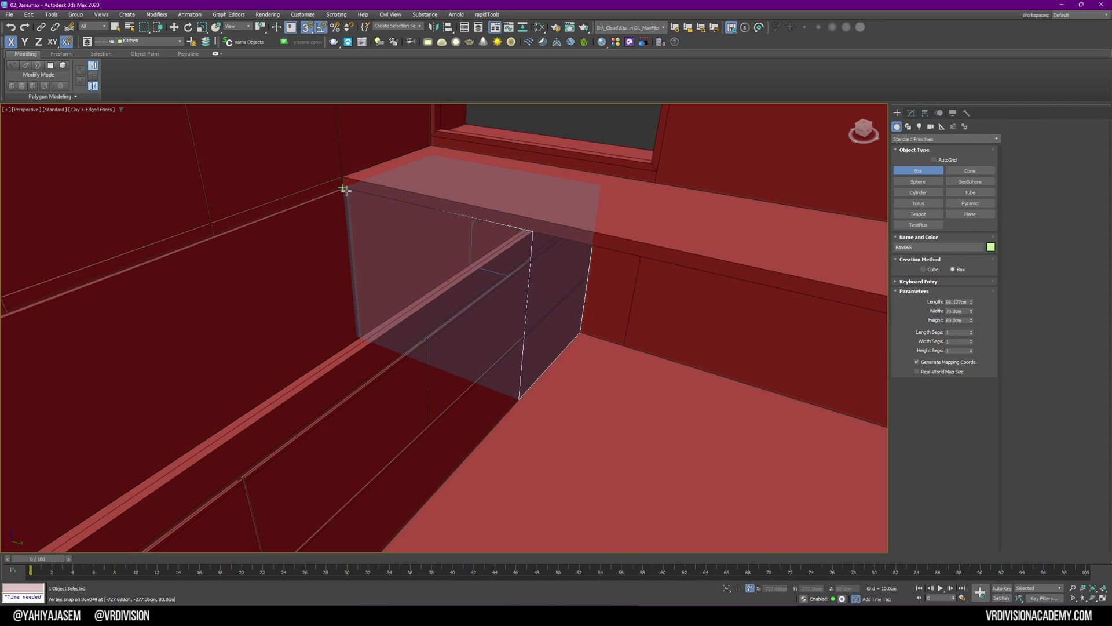
# Step: Delete the box just drawn under the desk top
pyautogui.click(346, 191)
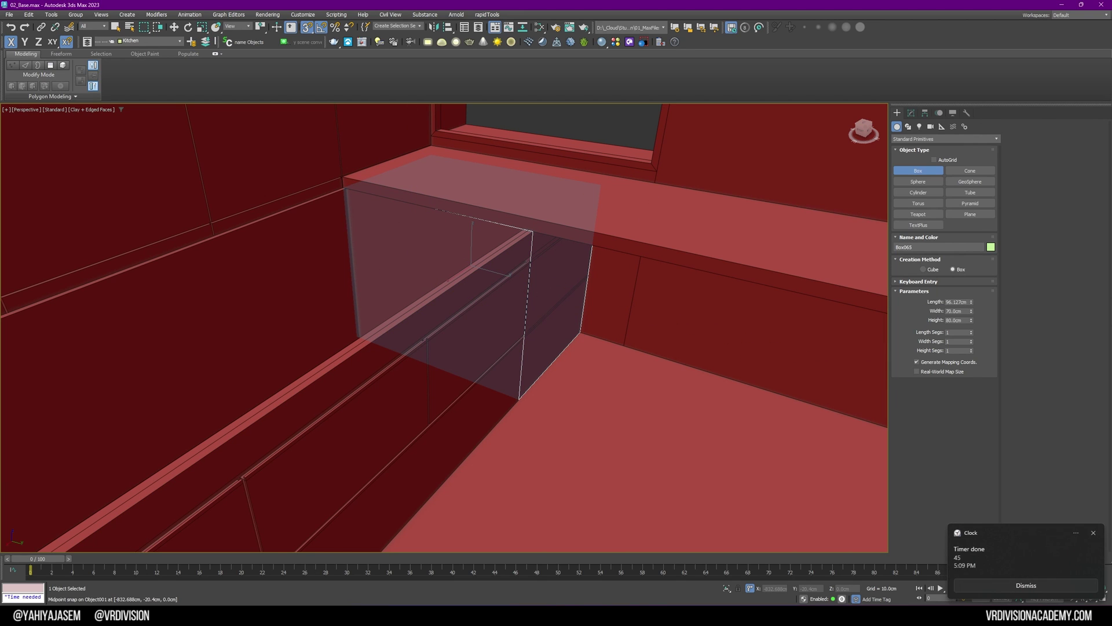
pyautogui.click(1039, 584)
pyautogui.moveTo(528, 290); pyautogui.dragTo(498, 250, button='middle')
pyautogui.press('Delete')
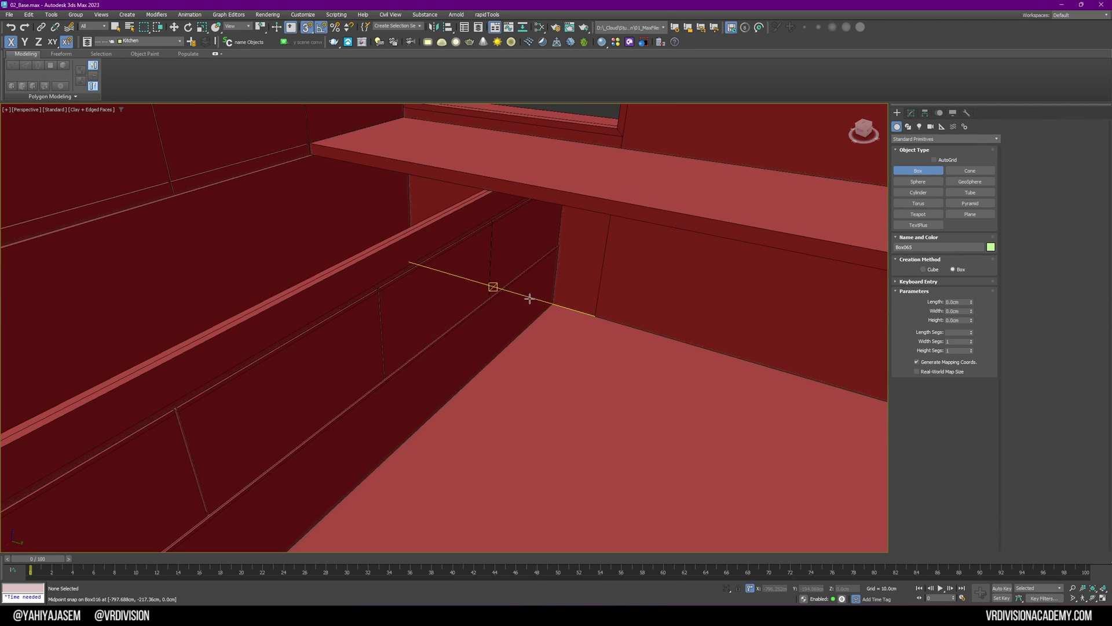
# Step: Draw a new box about 96 × 70 × 80 cm from the bed base's outer floor corner up to the desk top's underside
pyautogui.scroll(2, 554, 307)
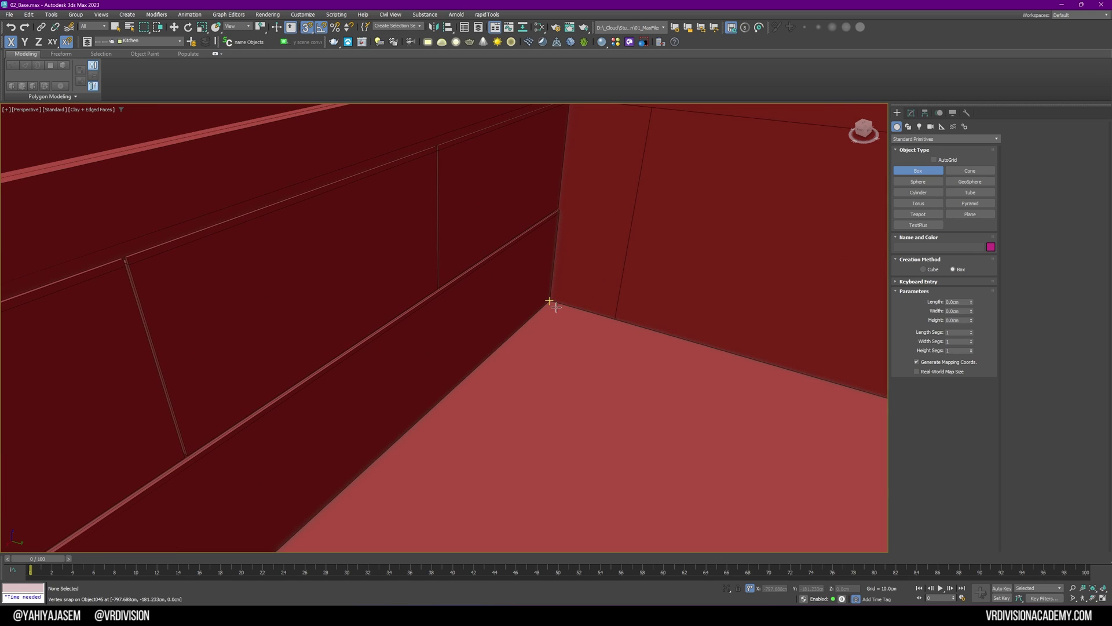
pyautogui.moveTo(555, 305); pyautogui.dragTo(400, 430)
pyautogui.scroll(-3, 578, 429)
pyautogui.scroll(4, 377, 255)
pyautogui.scroll(4, 386, 248)
pyautogui.click(400, 429)
pyautogui.scroll(-4, 603, 392)
pyautogui.moveTo(603, 392); pyautogui.dragTo(475, 204, button='middle')
pyautogui.scroll(-4, 474, 204)
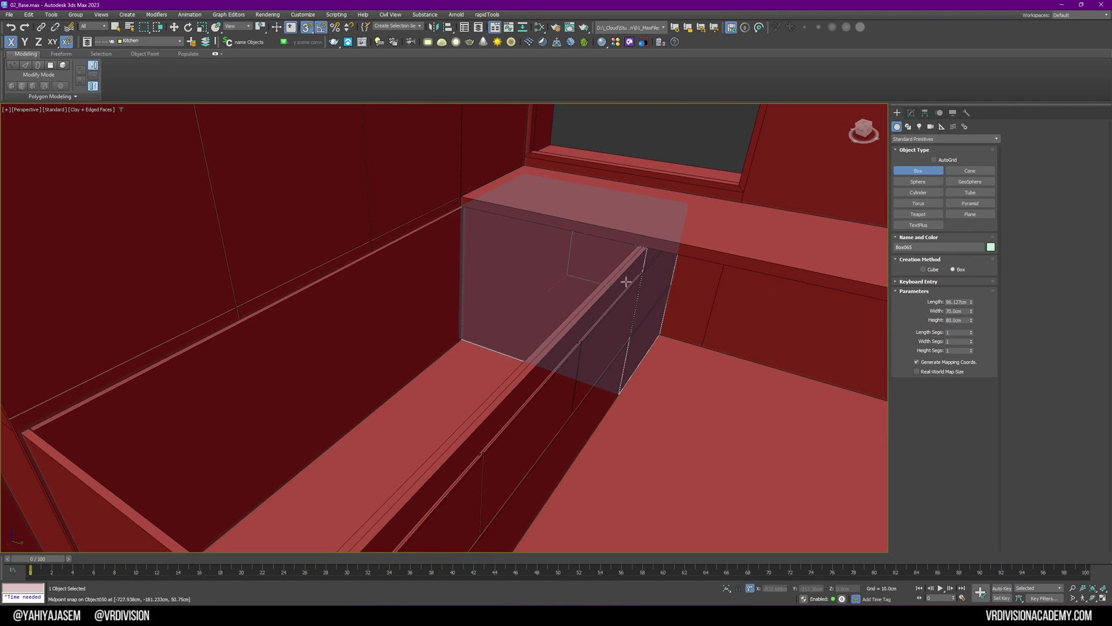
# Step: Set the box's length to 2 cm and move the resulting panel along Y to just outside the bed base's drawer side
pyautogui.moveTo(972, 303); pyautogui.dragTo(976, 344)
pyautogui.doubleClick(960, 303)
pyautogui.write('2ws')
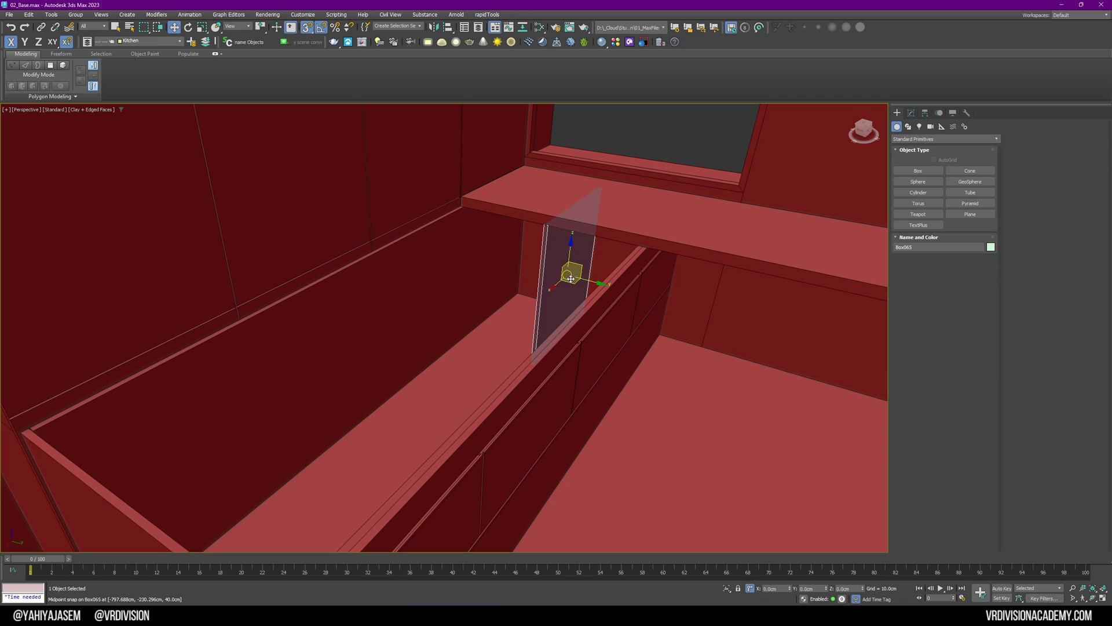
pyautogui.moveTo(590, 282); pyautogui.dragTo(693, 324)
pyautogui.press('s')
pyautogui.press('space')
pyautogui.scroll(2, 666, 353)
pyautogui.keyDown('alt'); pyautogui.moveTo(637, 394); pyautogui.dragTo(645, 370, button='middle'); pyautogui.keyUp('alt')
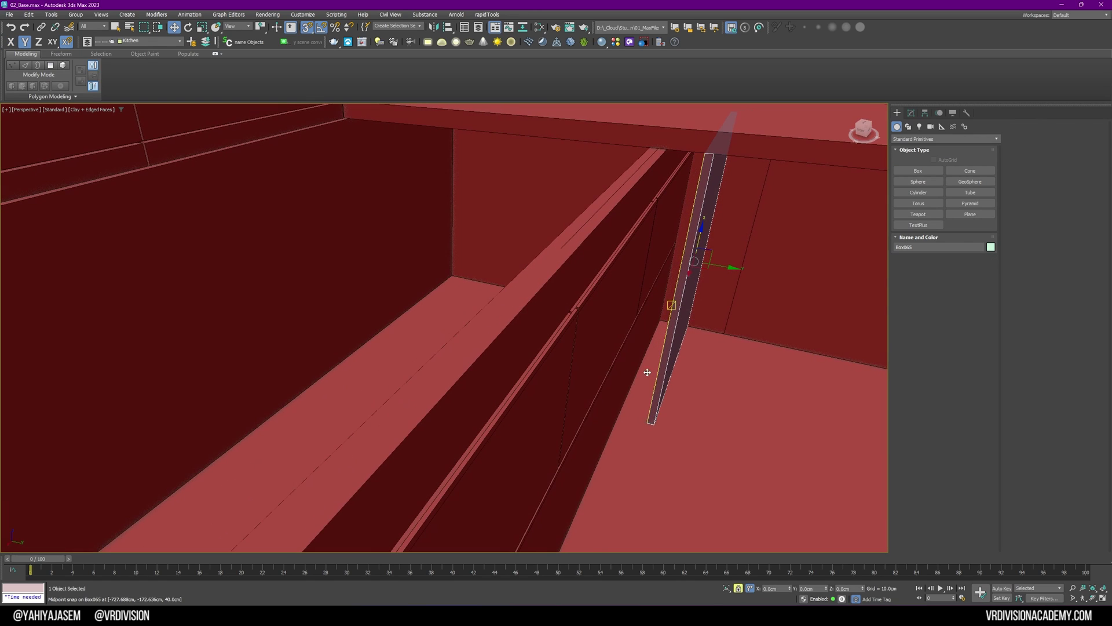
# Step: Align the panel to the drawer front in Y position only, matching the panel's minimum to the front's maximum
pyautogui.hotkey('alt', 'a')
pyautogui.click(644, 359)
pyautogui.click(464, 246)
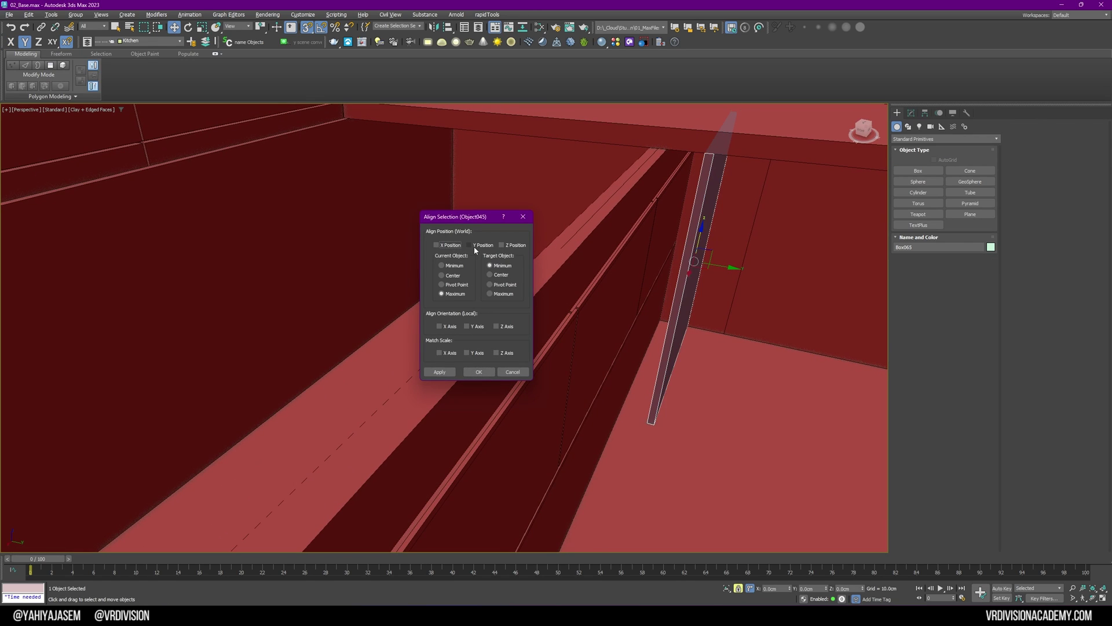
pyautogui.click(473, 245)
pyautogui.click(490, 294)
pyautogui.click(463, 265)
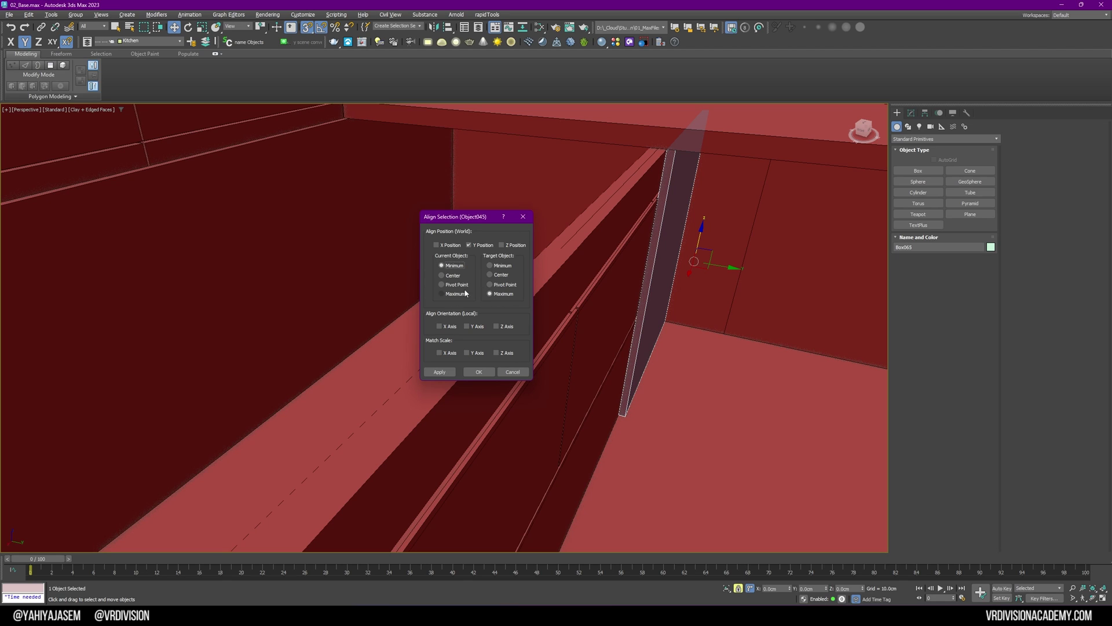
pyautogui.click(481, 371)
# Step: Isolate the bed base's outer panels and draw a 2 cm thick box of about 90 × 277 cm between them as the bed top
pyautogui.scroll(-6, 492, 353)
pyautogui.keyDown('ctrl'); pyautogui.click(420, 421); pyautogui.keyUp('ctrl')
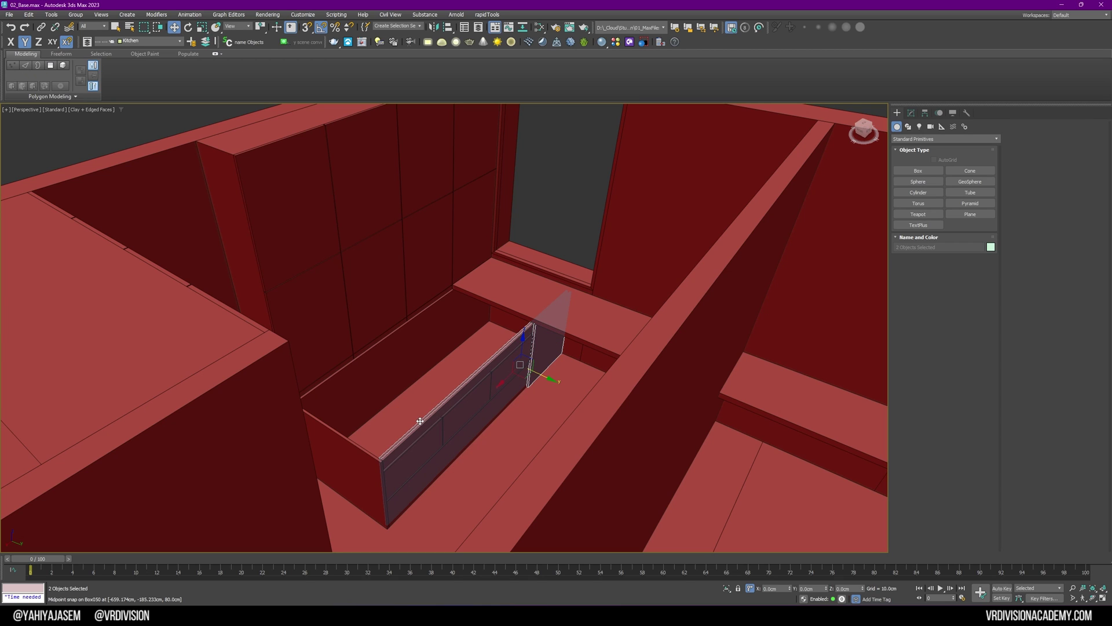
pyautogui.keyDown('ctrl'); pyautogui.click(391, 375); pyautogui.keyUp('ctrl')
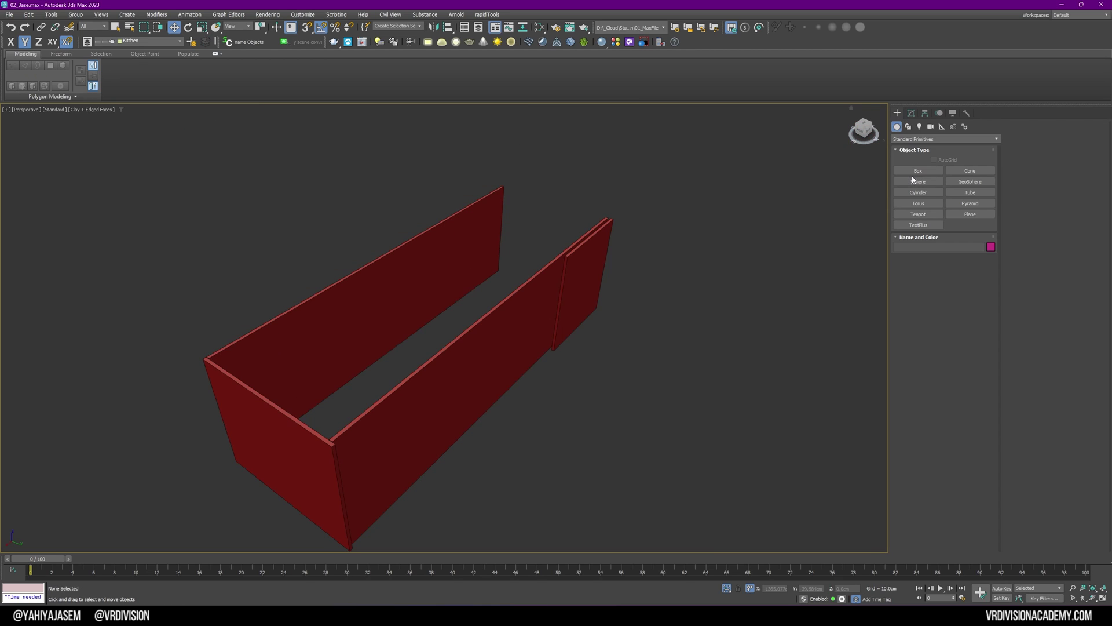
pyautogui.moveTo(503, 186); pyautogui.dragTo(333, 443)
pyautogui.click(333, 443)
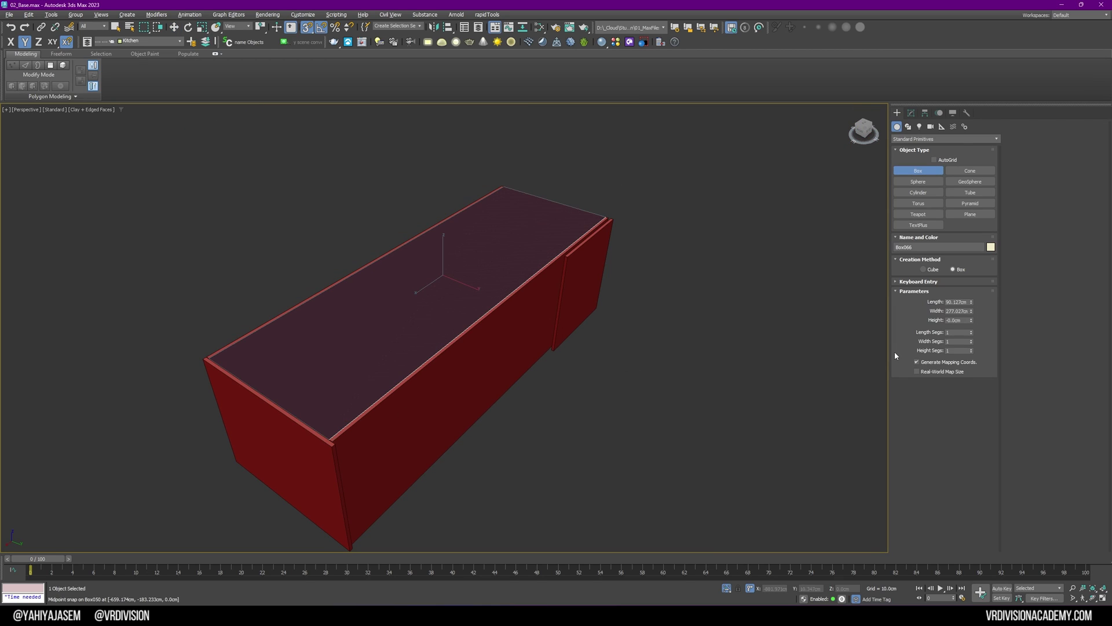
pyautogui.doubleClick(967, 321)
pyautogui.write('2')
pyautogui.press('Return')
# Step: Lower the bed's top panel by 2 cm along Z and save the full scene
pyautogui.press('w')
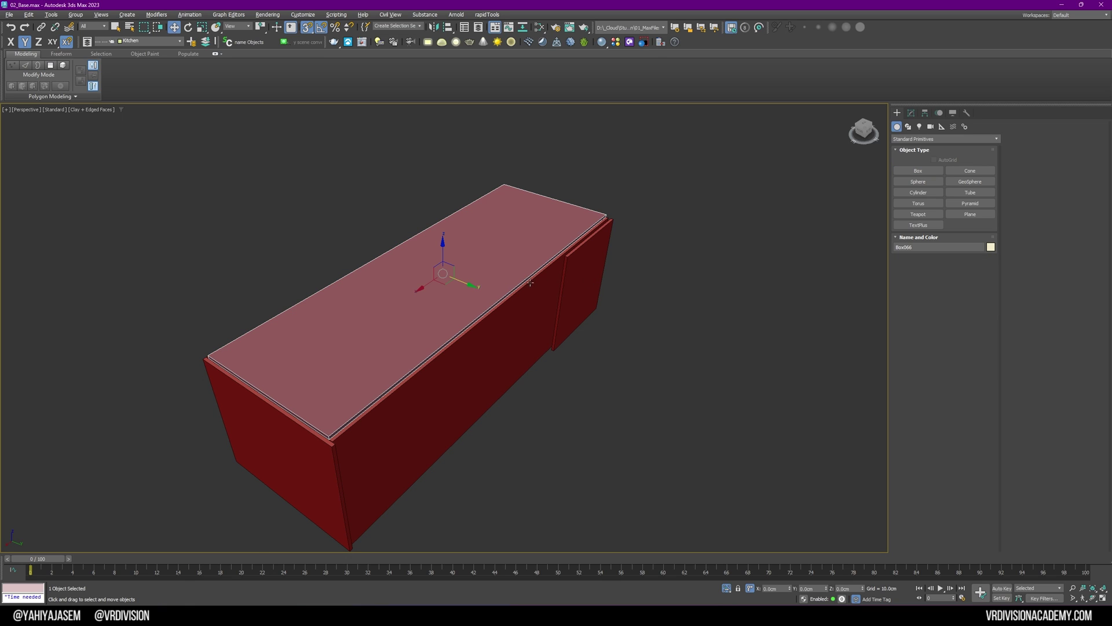
pyautogui.scroll(3, 435, 301)
pyautogui.press('s')
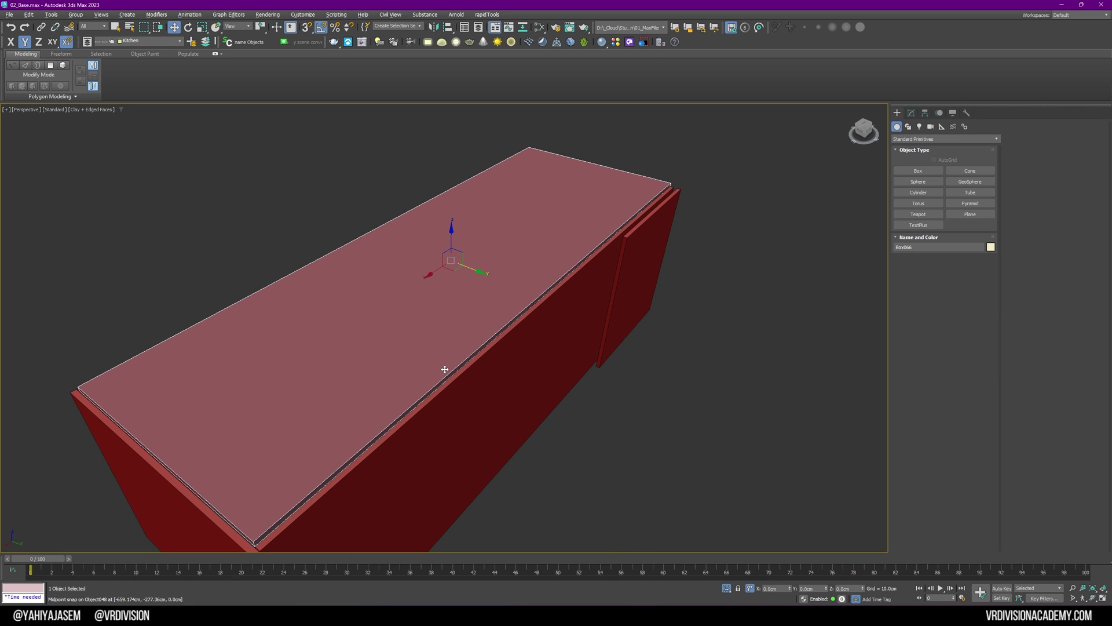
pyautogui.moveTo(444, 369); pyautogui.dragTo(474, 260, button='middle')
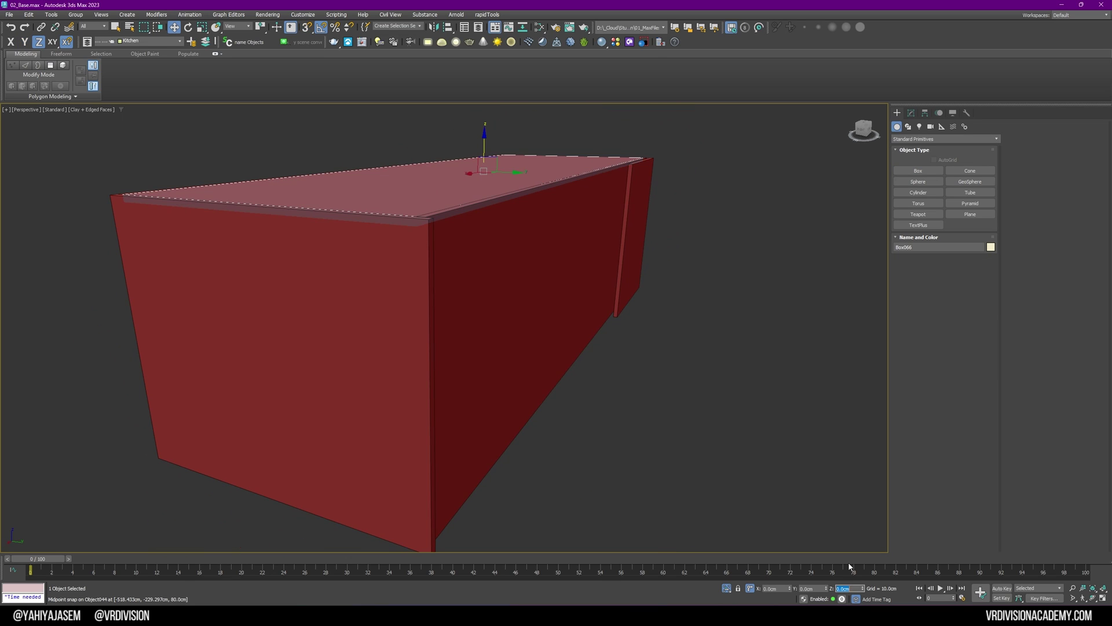
pyautogui.write('-2')
pyautogui.press('Return')
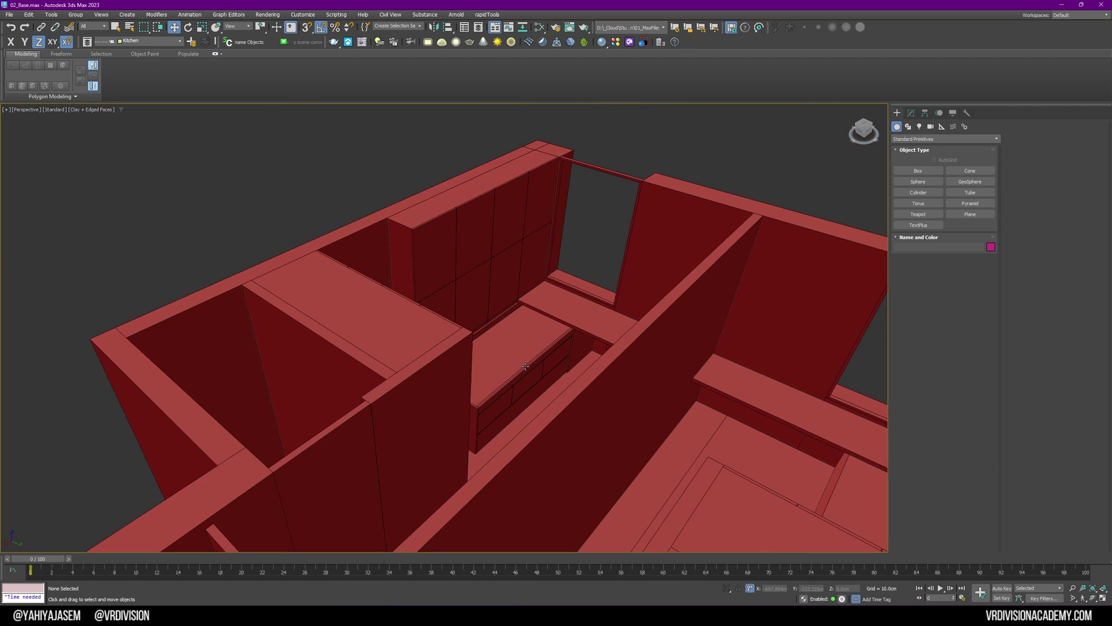
pyautogui.hotkey('ctrl', 's')
# Step: Select the plain bed block in the neighbouring bedroom together with the finished bed area and isolate them
pyautogui.keyDown('alt'); pyautogui.moveTo(526, 366); pyautogui.dragTo(458, 291, button='middle'); pyautogui.keyUp('alt')
pyautogui.click(677, 358)
pyautogui.scroll(4, 458, 286)
pyautogui.scroll(-6, 458, 291)
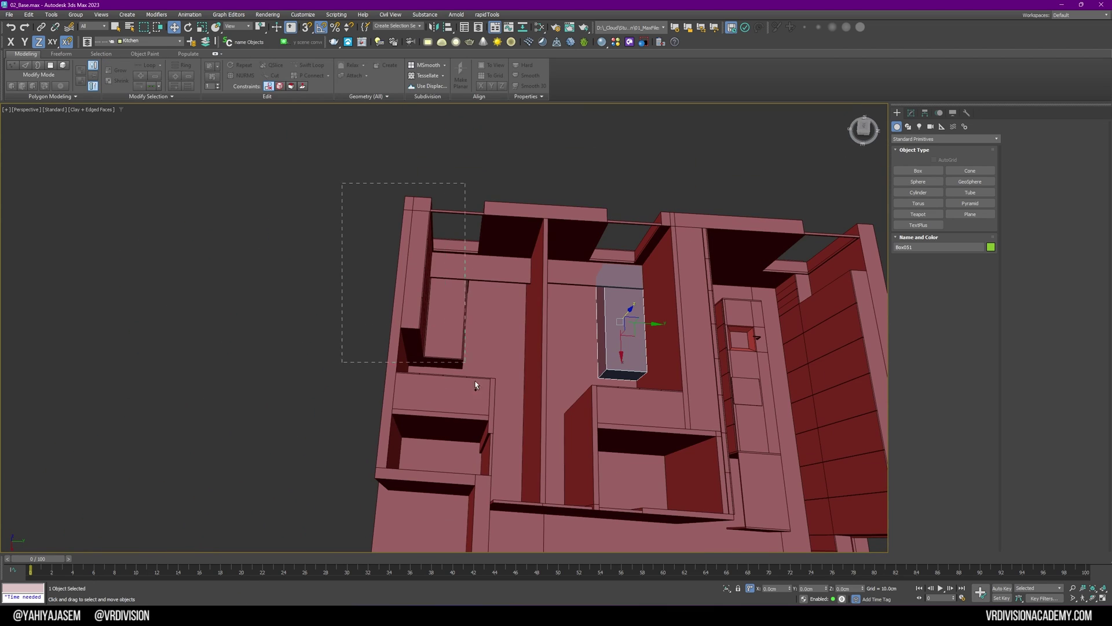
pyautogui.moveTo(466, 362); pyautogui.dragTo(499, 390)
pyautogui.hotkey('alt', 'q')
# Step: Remove the desk, walls and other surrounding objects from the isolated set, keeping only the detailed bed base and the plain block
pyautogui.keyDown('alt'); pyautogui.click(516, 267); pyautogui.keyUp('alt')
pyautogui.keyDown('alt'); pyautogui.moveTo(488, 176); pyautogui.dragTo(359, 220); pyautogui.keyUp('alt')
pyautogui.hotkey('alt', 'q')
pyautogui.keyDown('alt'); pyautogui.moveTo(545, 417); pyautogui.dragTo(390, 460); pyautogui.keyUp('alt')
pyautogui.hotkey('alt', 'q')
pyautogui.moveTo(476, 284)
pyautogui.keyDown('alt'); pyautogui.mouseDown(button='middle')
pyautogui.moveTo(480, 260)
pyautogui.moveTo(479, 277)
pyautogui.mouseUp(button='middle'); pyautogui.keyUp('alt')
pyautogui.scroll(5, 478, 278)
pyautogui.click(578, 293)
pyautogui.moveTo(578, 293)
pyautogui.keyDown('alt'); pyautogui.mouseDown(button='middle')
pyautogui.moveTo(596, 325)
pyautogui.moveTo(596, 304)
pyautogui.mouseUp(button='middle'); pyautogui.keyUp('alt')
pyautogui.scroll(-2, 598, 325)
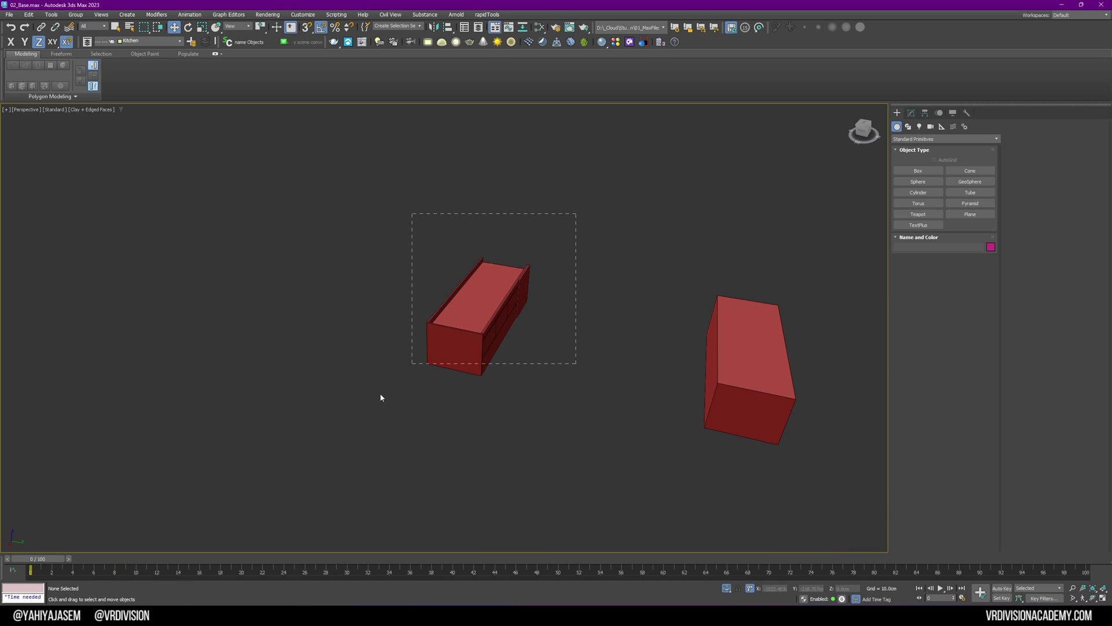
# Step: Make Bedrooms the current layer and assign all isolated bed parts to it
pyautogui.moveTo(576, 213); pyautogui.dragTo(380, 397)
pyautogui.click(132, 215)
pyautogui.press('l')
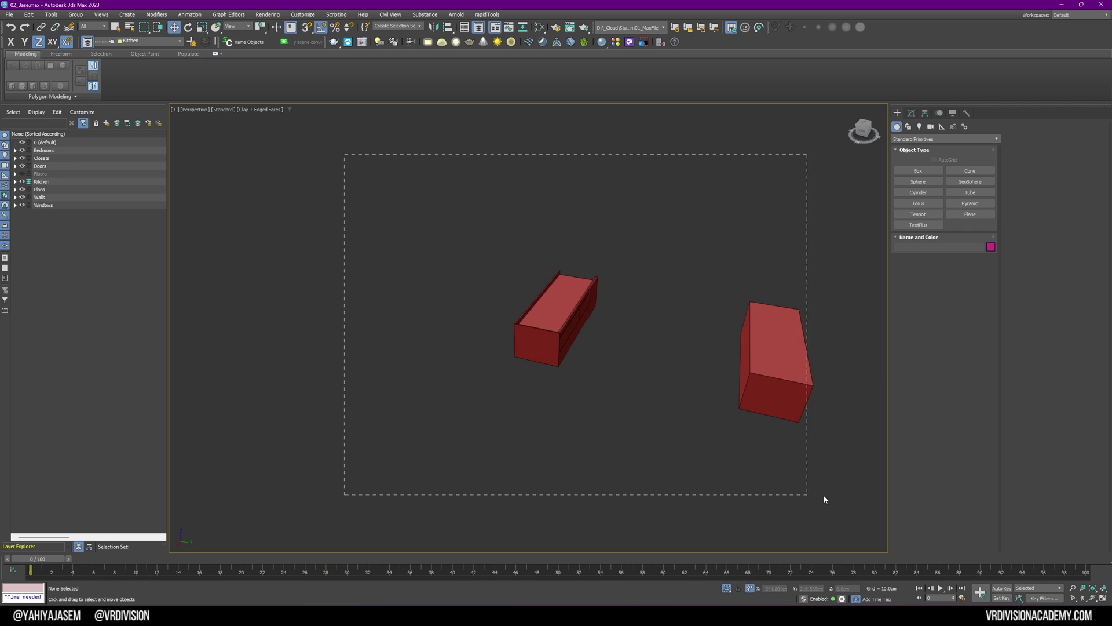
pyautogui.moveTo(824, 499); pyautogui.dragTo(848, 497)
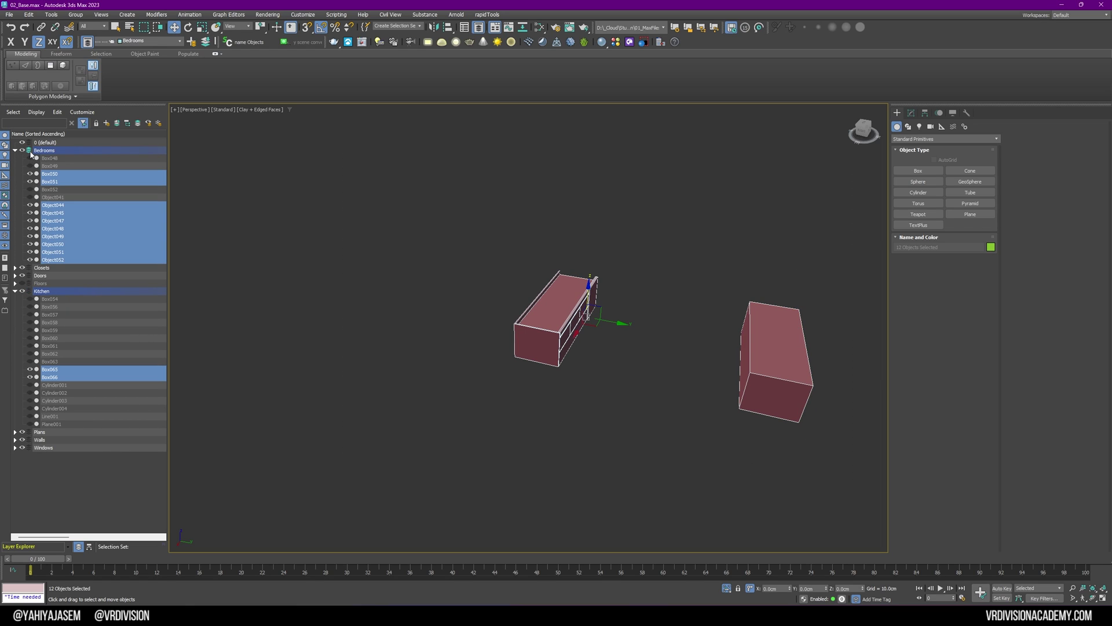
pyautogui.click(206, 42)
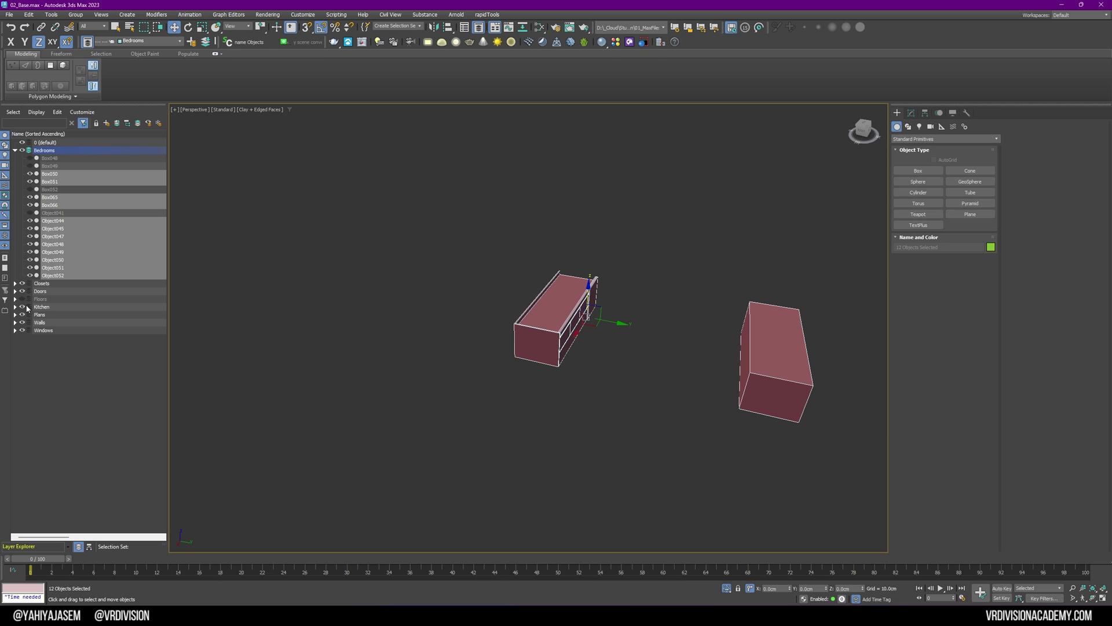
# Step: Copy all parts of the detailed bed base along Y to a spot between the original and the plain bed block
pyautogui.click(434, 320)
pyautogui.moveTo(630, 241); pyautogui.dragTo(503, 404)
pyautogui.scroll(3, 503, 403)
pyautogui.keyDown('alt'); pyautogui.moveTo(704, 347); pyautogui.dragTo(684, 345, button='middle'); pyautogui.keyUp('alt')
pyautogui.scroll(-3, 684, 344)
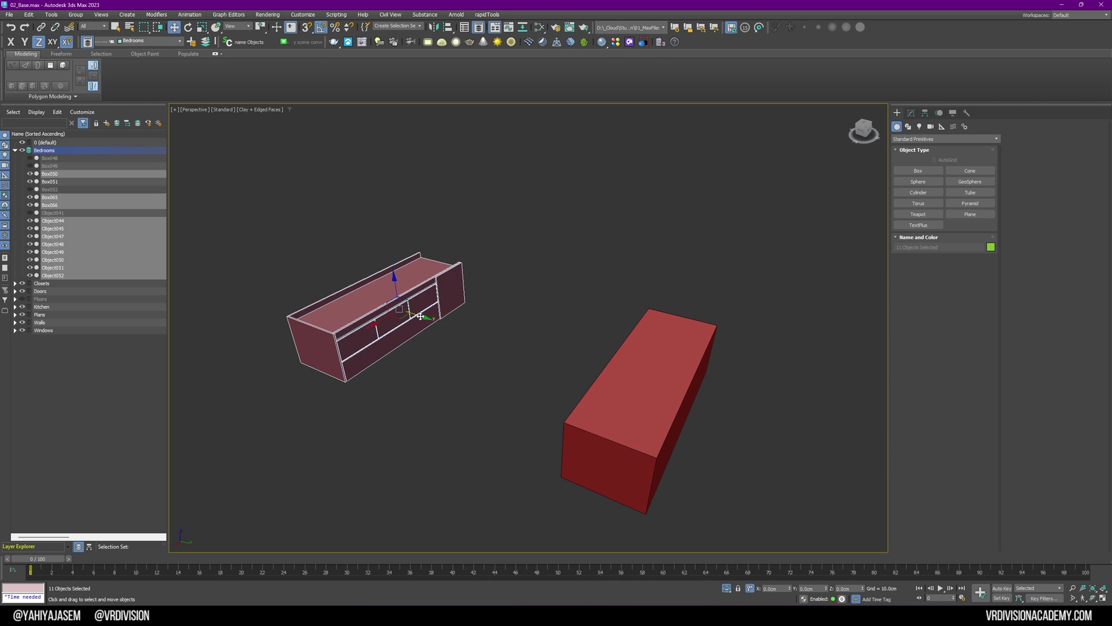
pyautogui.keyDown('shift'); pyautogui.moveTo(425, 307); pyautogui.dragTo(542, 348); pyautogui.keyUp('shift')
pyautogui.click(527, 331)
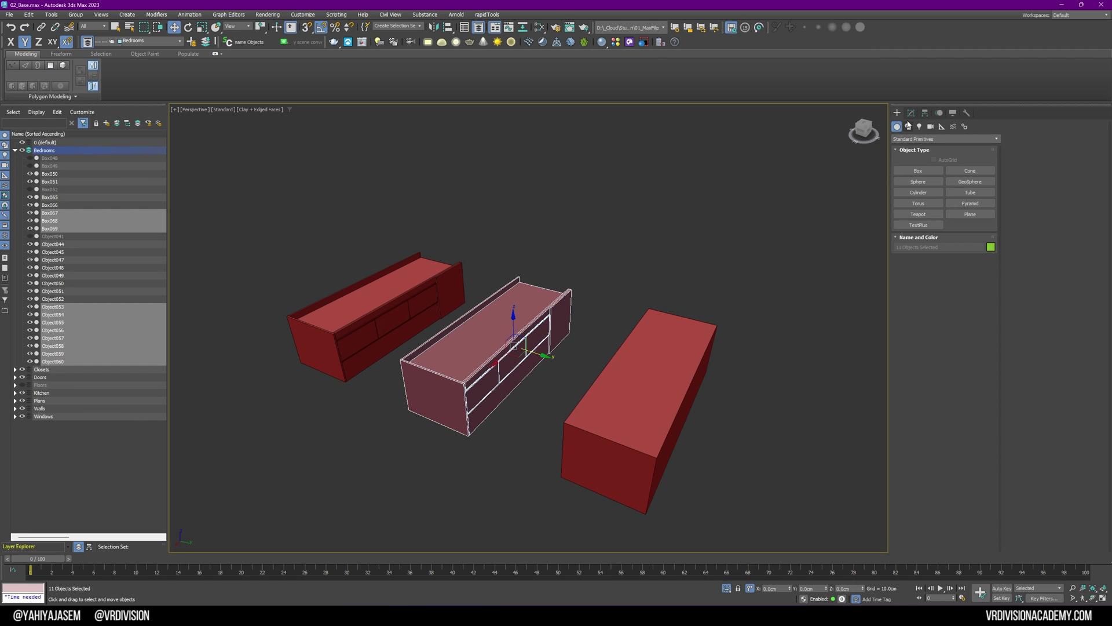
# Step: Configure the modifier button set so that Mirror replaces the second Symmetry entry
pyautogui.click(910, 113)
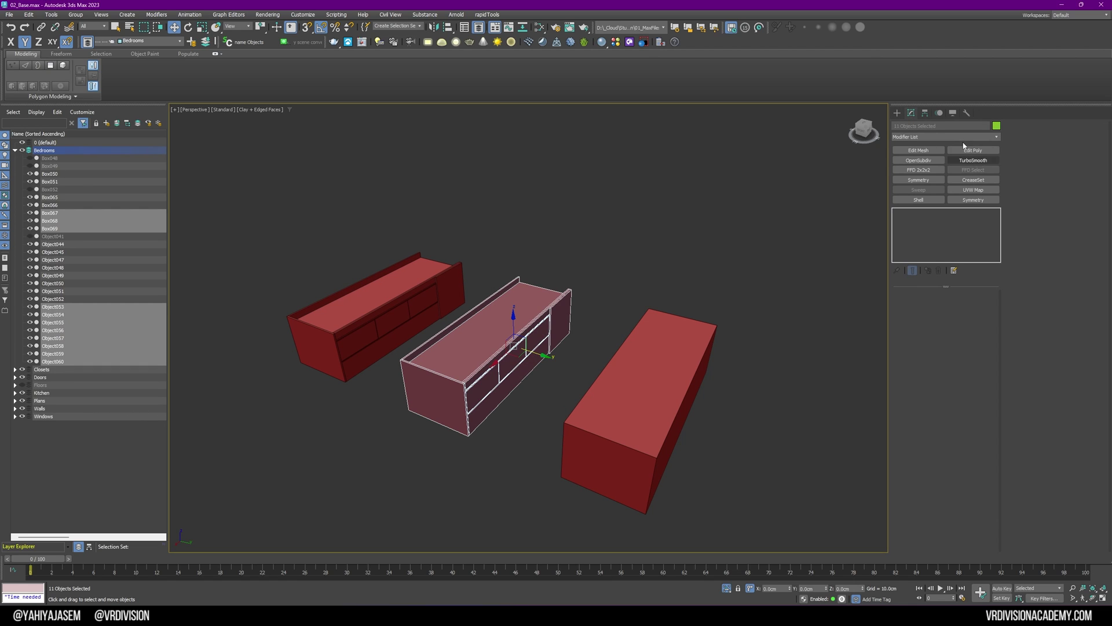
pyautogui.click(953, 270)
pyautogui.click(962, 280)
pyautogui.click(489, 322)
pyautogui.write('mi')
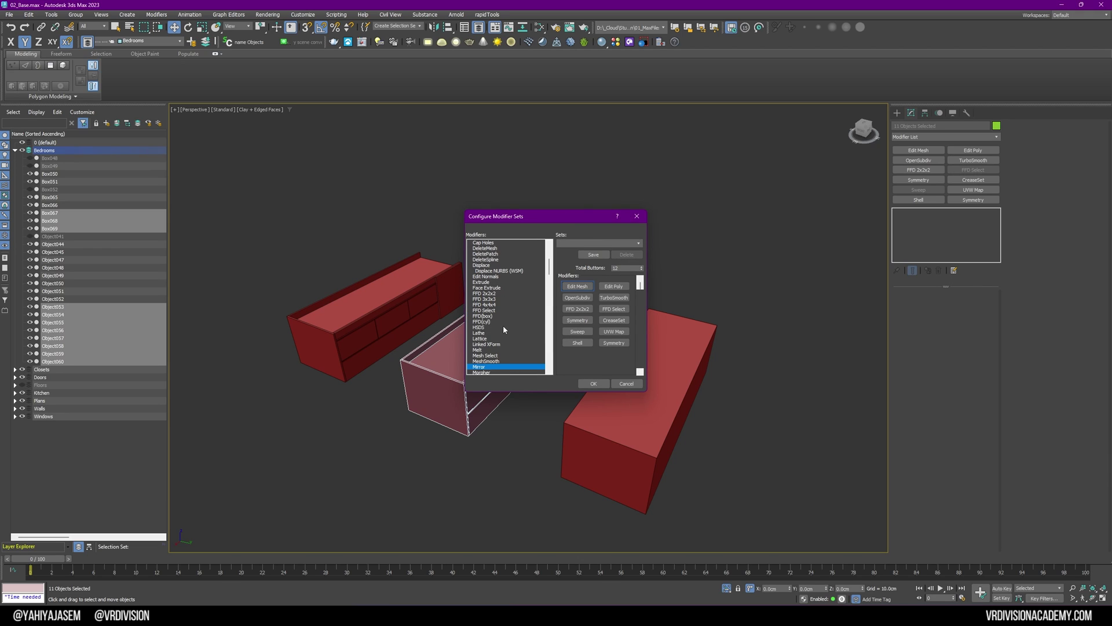
pyautogui.click(594, 383)
# Step: Mirror the copied bed base on the Y axis and put it in place of the plain bed block in the second bedroom
pyautogui.scroll(3, 589, 385)
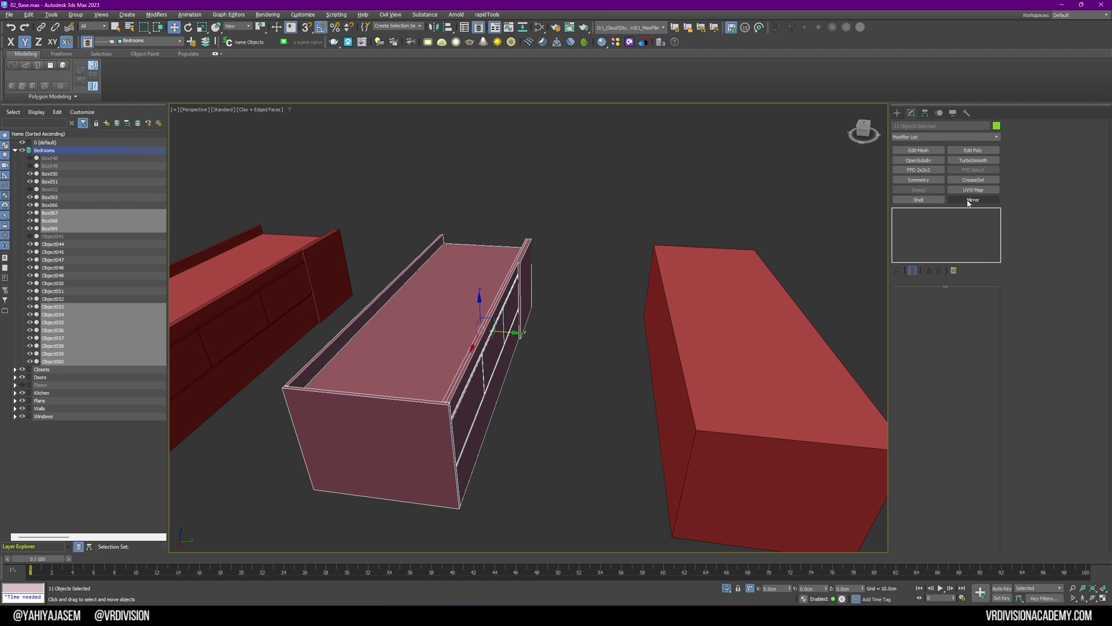
pyautogui.click(972, 200)
pyautogui.click(927, 319)
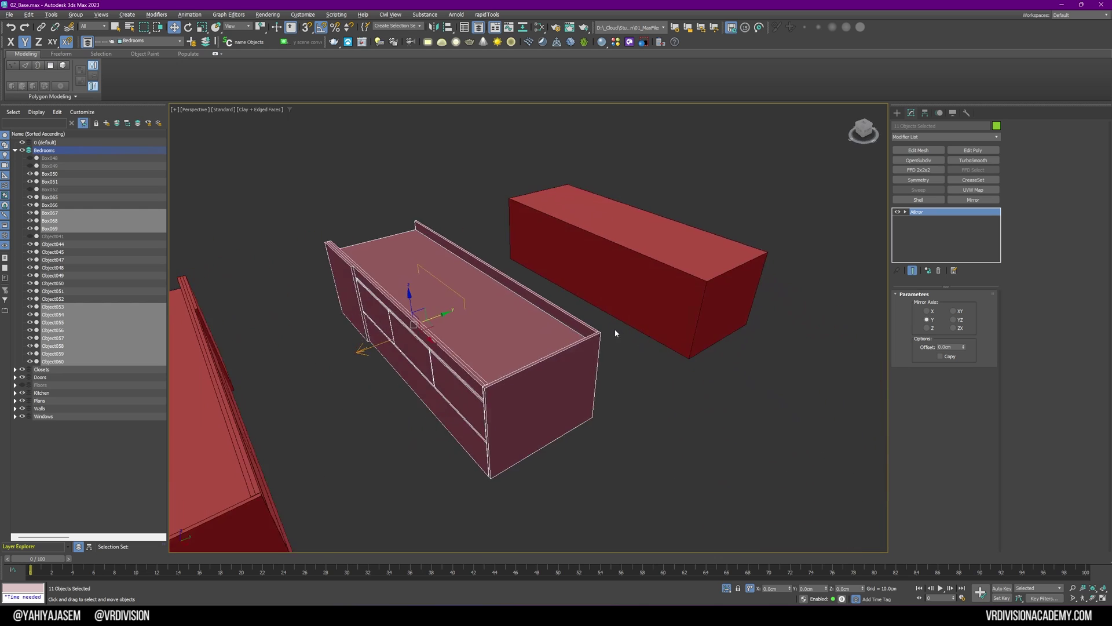
pyautogui.click(516, 195)
pyautogui.click(618, 361)
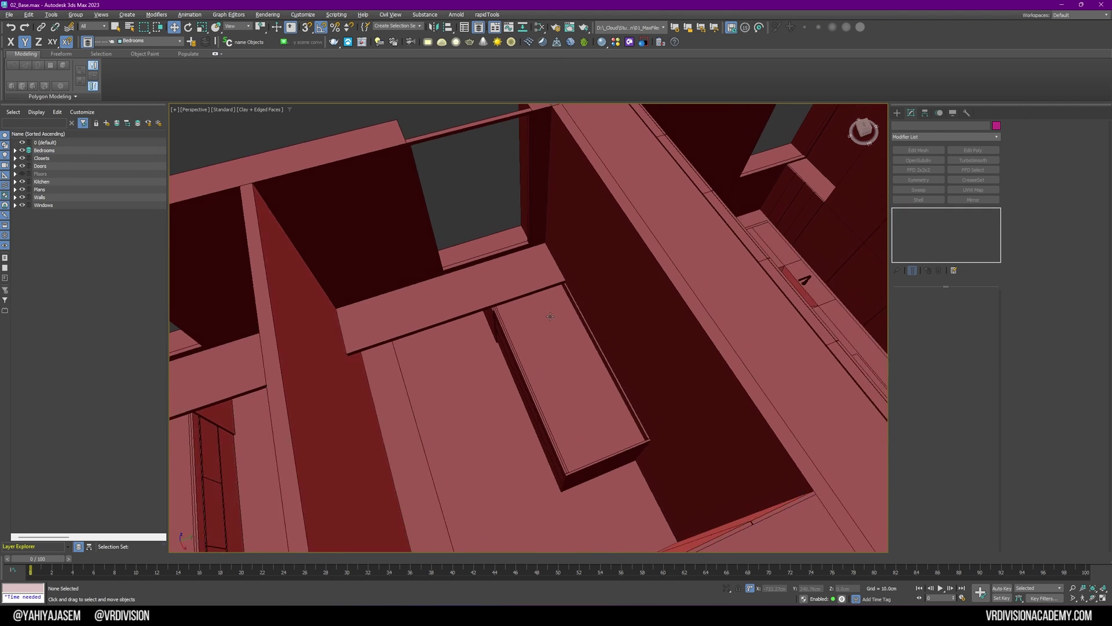
# Step: Move the second bedroom desk top's front-edge vertices about 4.75 cm along X, snapping them to the end of the copied support panel
pyautogui.scroll(-3, 549, 316)
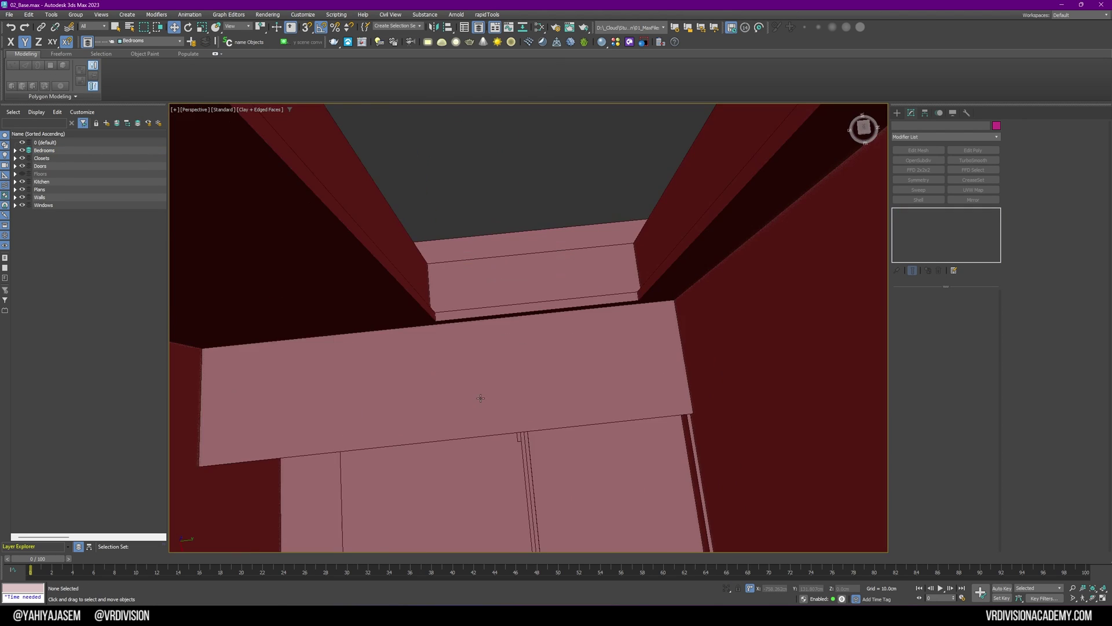
pyautogui.scroll(-3, 480, 399)
pyautogui.click(500, 434)
pyautogui.scroll(5, 503, 432)
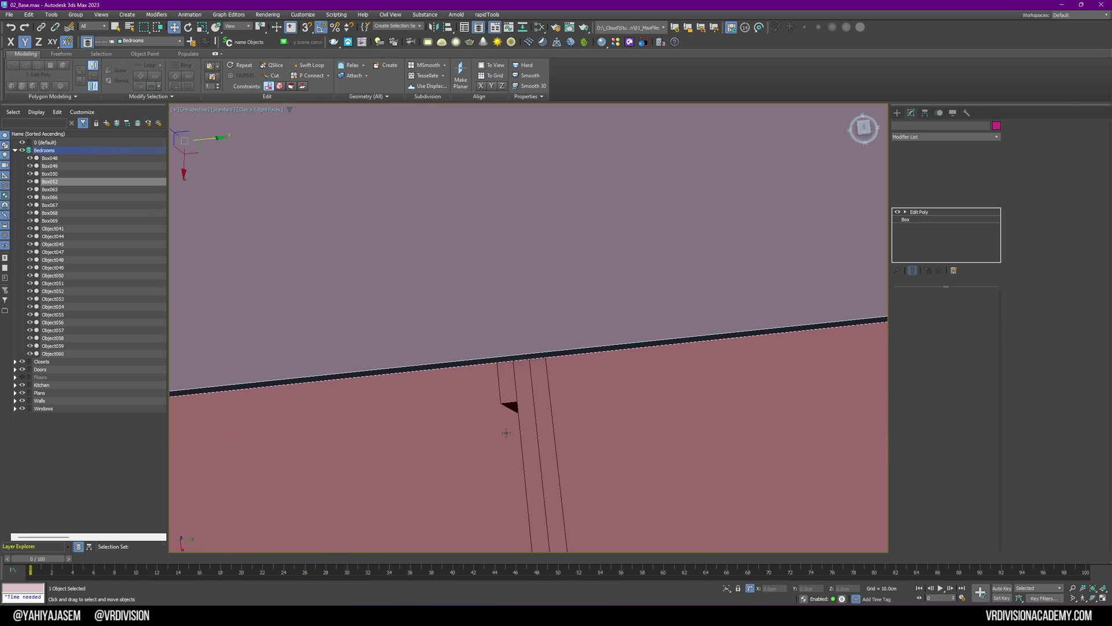
pyautogui.scroll(-4, 505, 429)
pyautogui.keyDown('alt'); pyautogui.moveTo(507, 429); pyautogui.dragTo(545, 426, button='middle'); pyautogui.keyUp('alt')
pyautogui.press('1')
pyautogui.scroll(-3, 690, 401)
pyautogui.moveTo(755, 381); pyautogui.dragTo(258, 434)
pyautogui.press('s')
pyautogui.moveTo(507, 429); pyautogui.dragTo(566, 413)
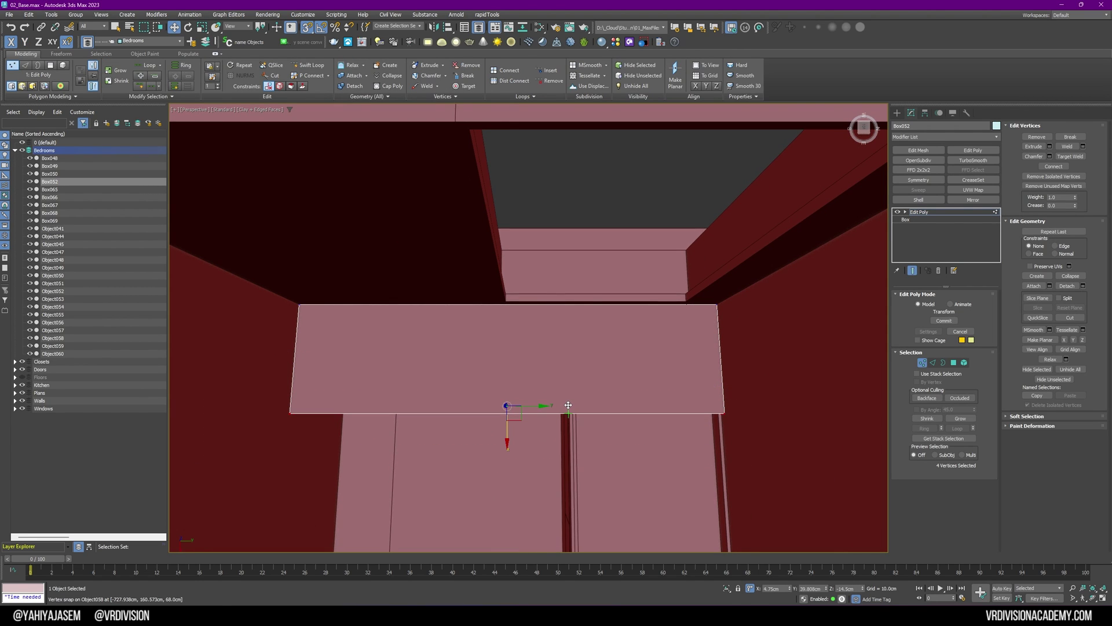
pyautogui.press('s')
pyautogui.scroll(-4, 567, 412)
pyautogui.keyDown('alt'); pyautogui.moveTo(567, 411); pyautogui.dragTo(552, 369, button='middle'); pyautogui.keyUp('alt')
pyautogui.scroll(-3, 553, 368)
pyautogui.press('1')
pyautogui.click(557, 273)
# Step: Frame the whole apartment from above and save the scene
pyautogui.scroll(-5, 557, 273)
pyautogui.keyDown('alt'); pyautogui.moveTo(557, 272); pyautogui.dragTo(396, 347, button='middle'); pyautogui.keyUp('alt')
pyautogui.scroll(6, 527, 320)
pyautogui.scroll(-3, 527, 320)
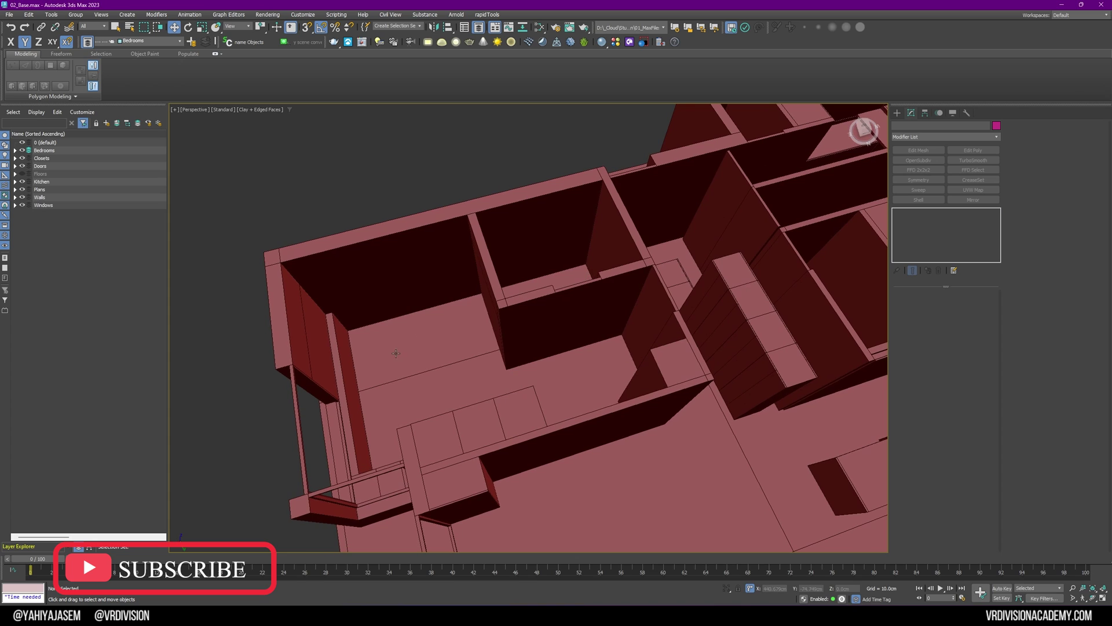
pyautogui.scroll(-5, 522, 316)
pyautogui.keyDown('alt'); pyautogui.moveTo(522, 316); pyautogui.dragTo(733, 465, button='middle'); pyautogui.keyUp('alt')
pyautogui.hotkey('ctrl', 's')
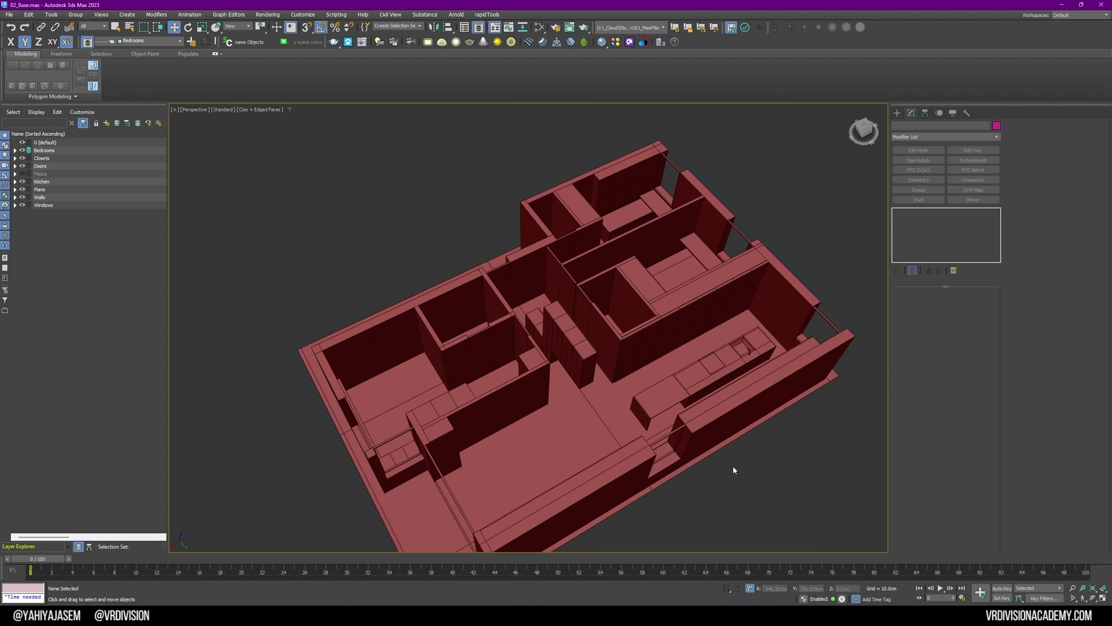